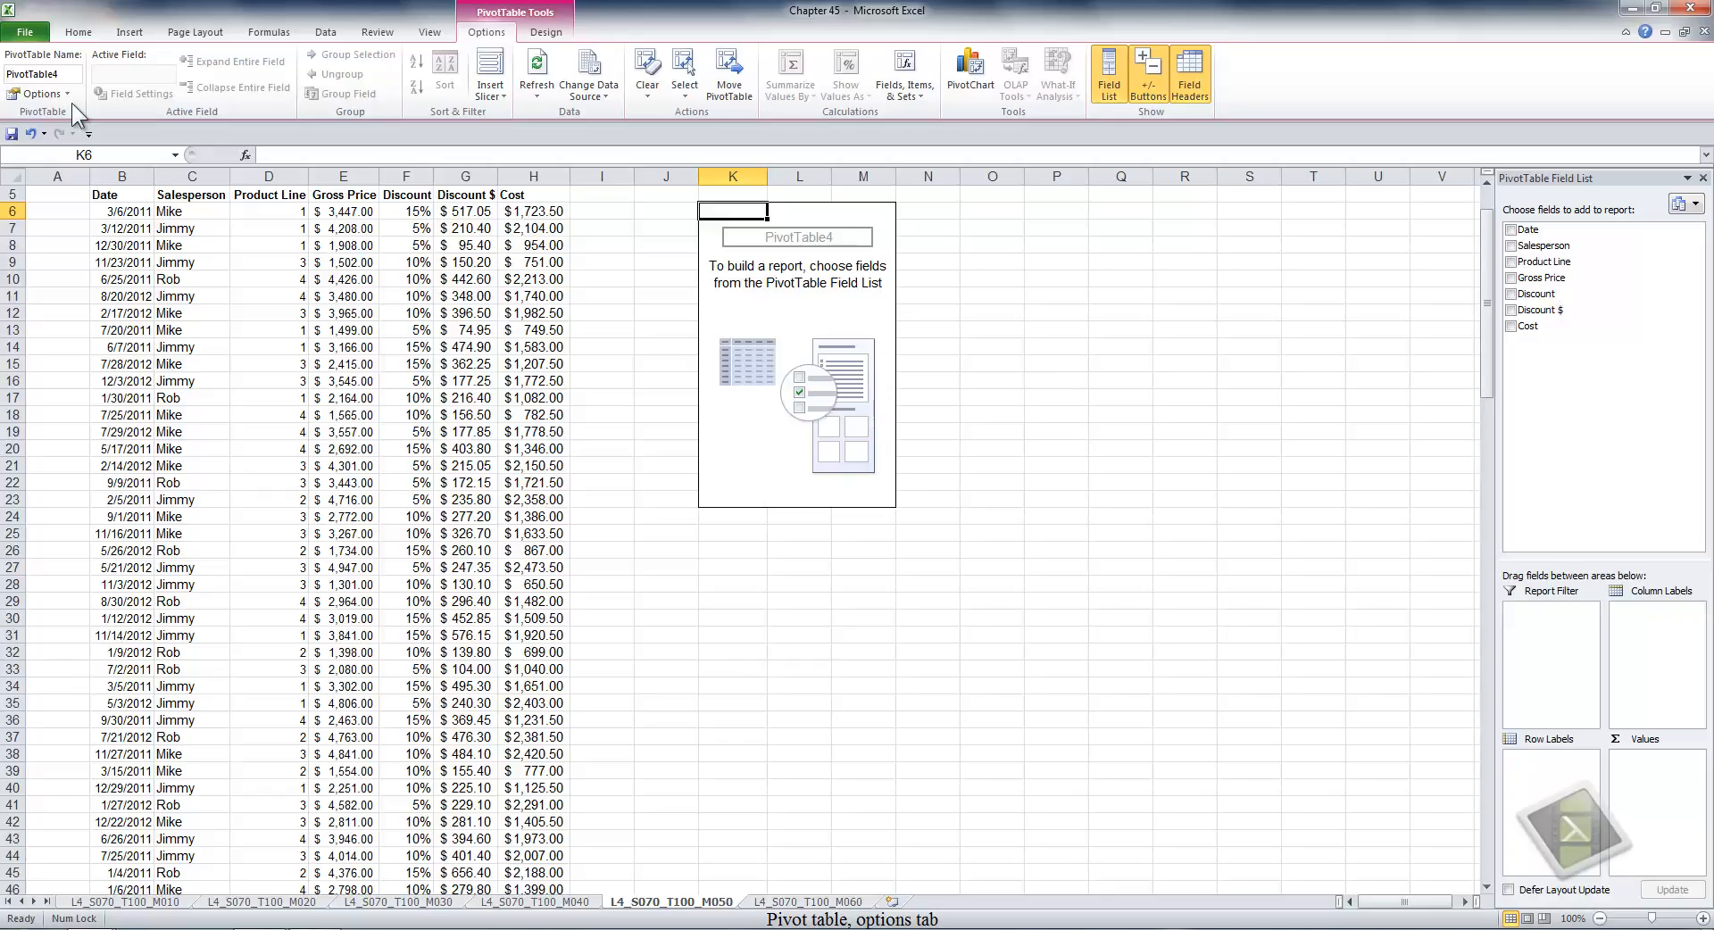
Rename the empty pivot table as Options Movie.
click(51, 74)
text(Options Movie)
key(Return)
Set the pivot table options to merge and center label cells and display report filter fields Over, Then Down with 2 fields per row.
click(65, 93)
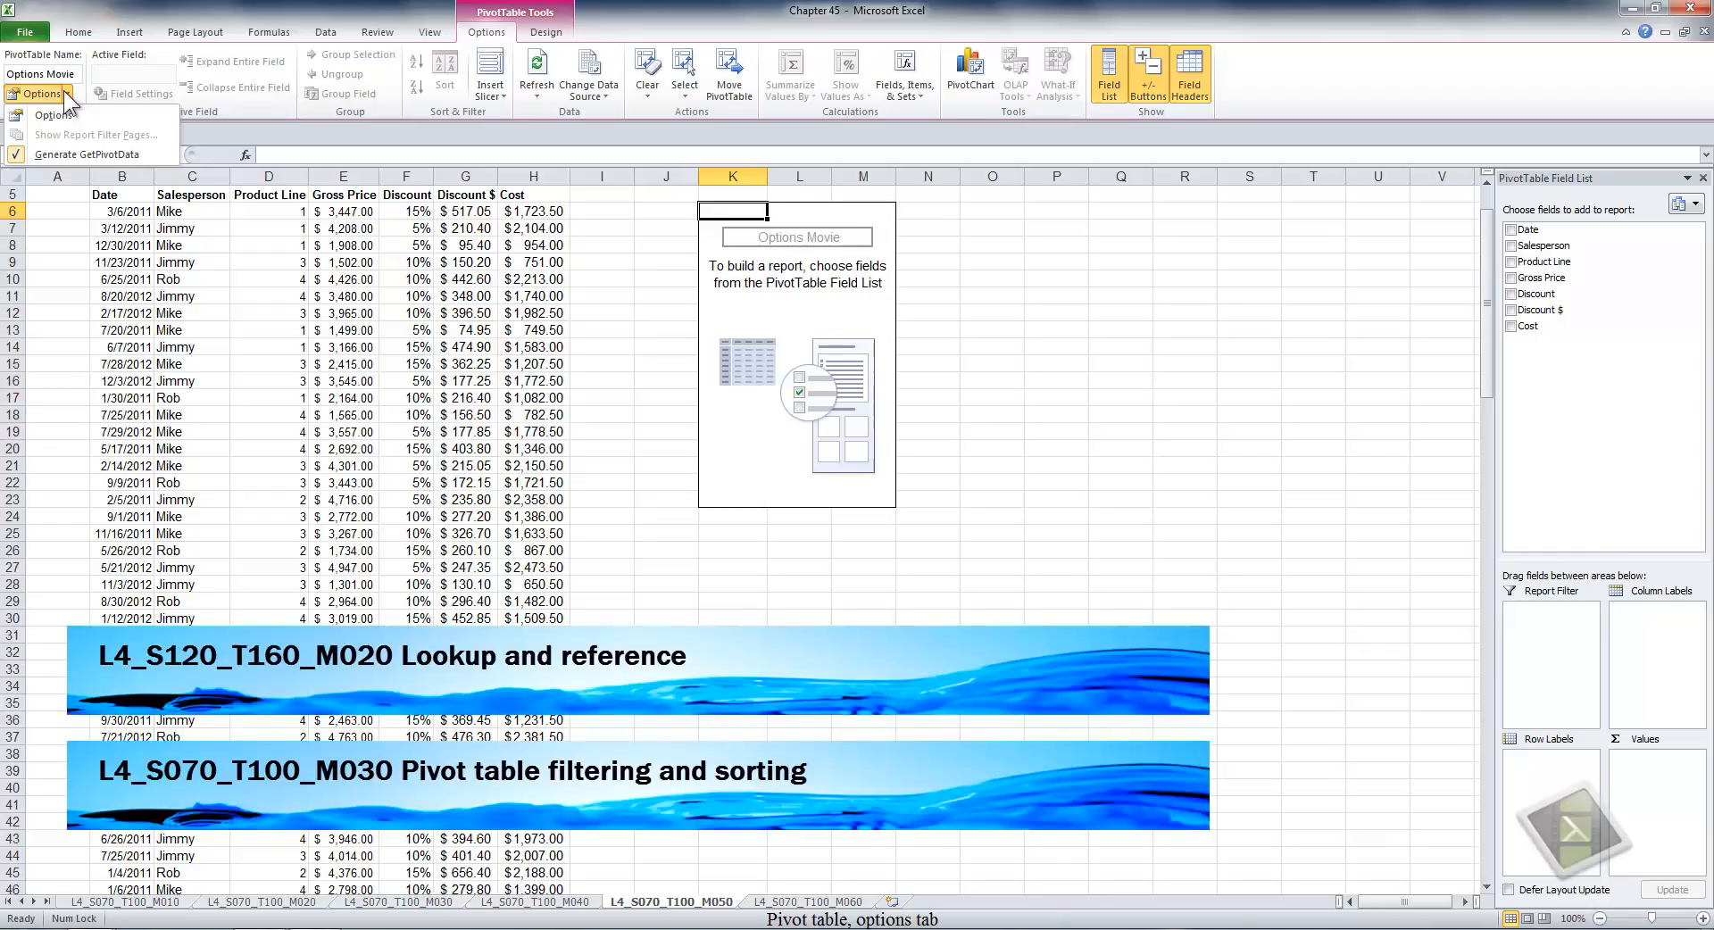
click(55, 114)
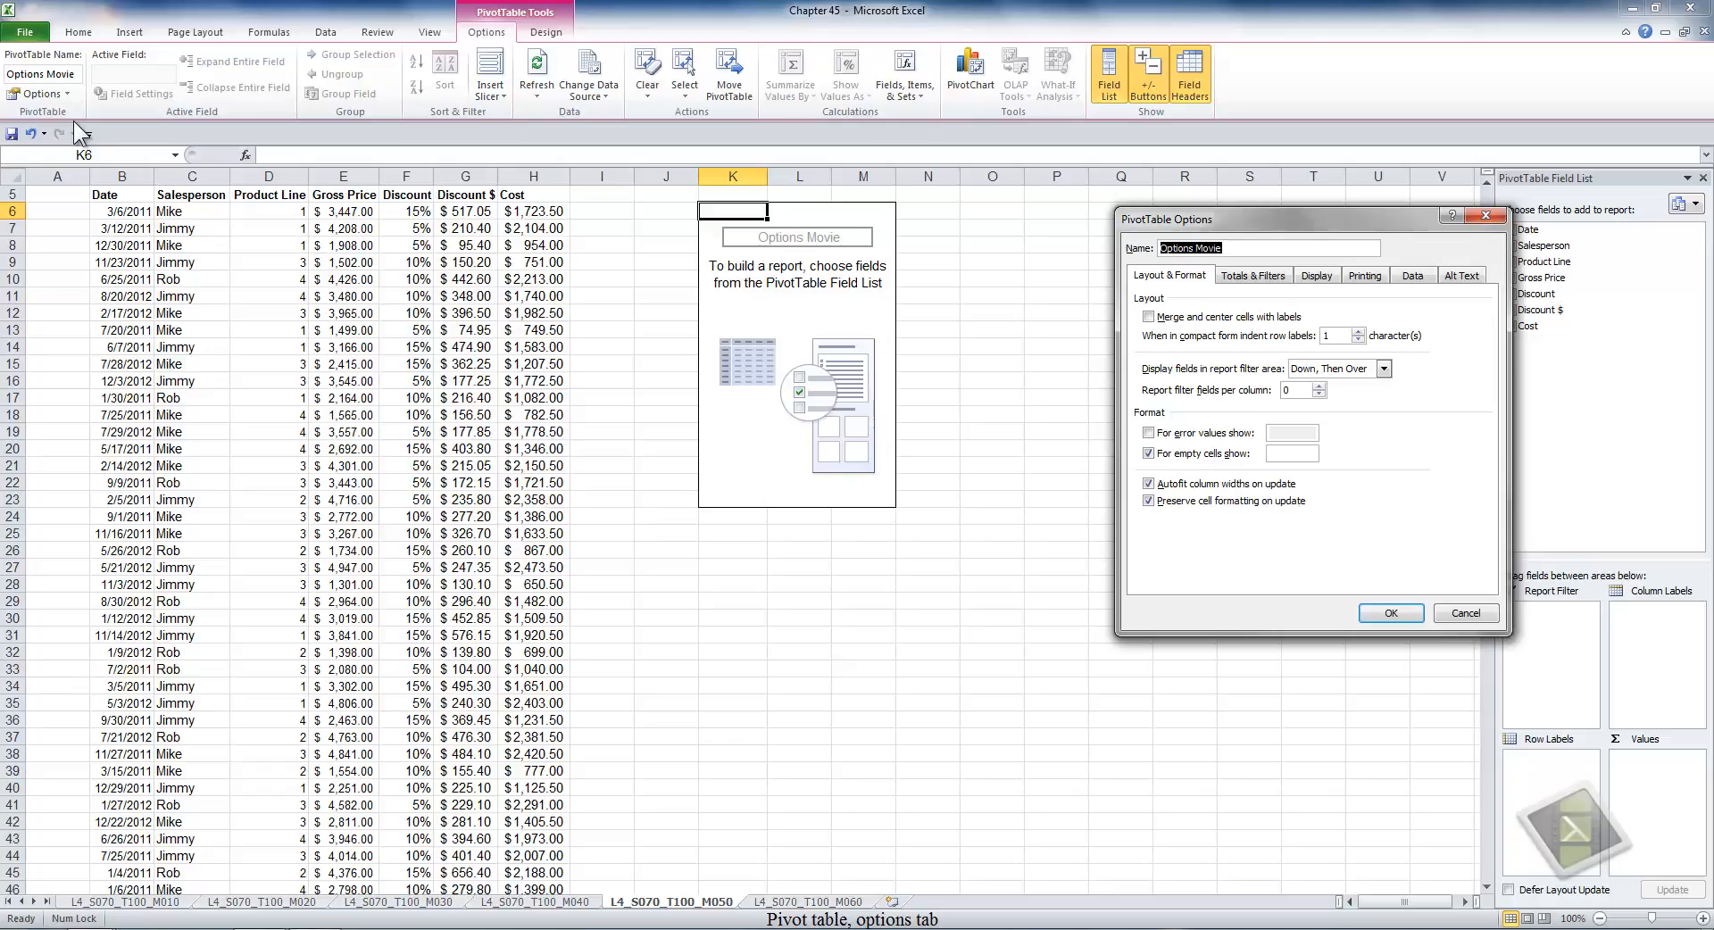
click(1148, 317)
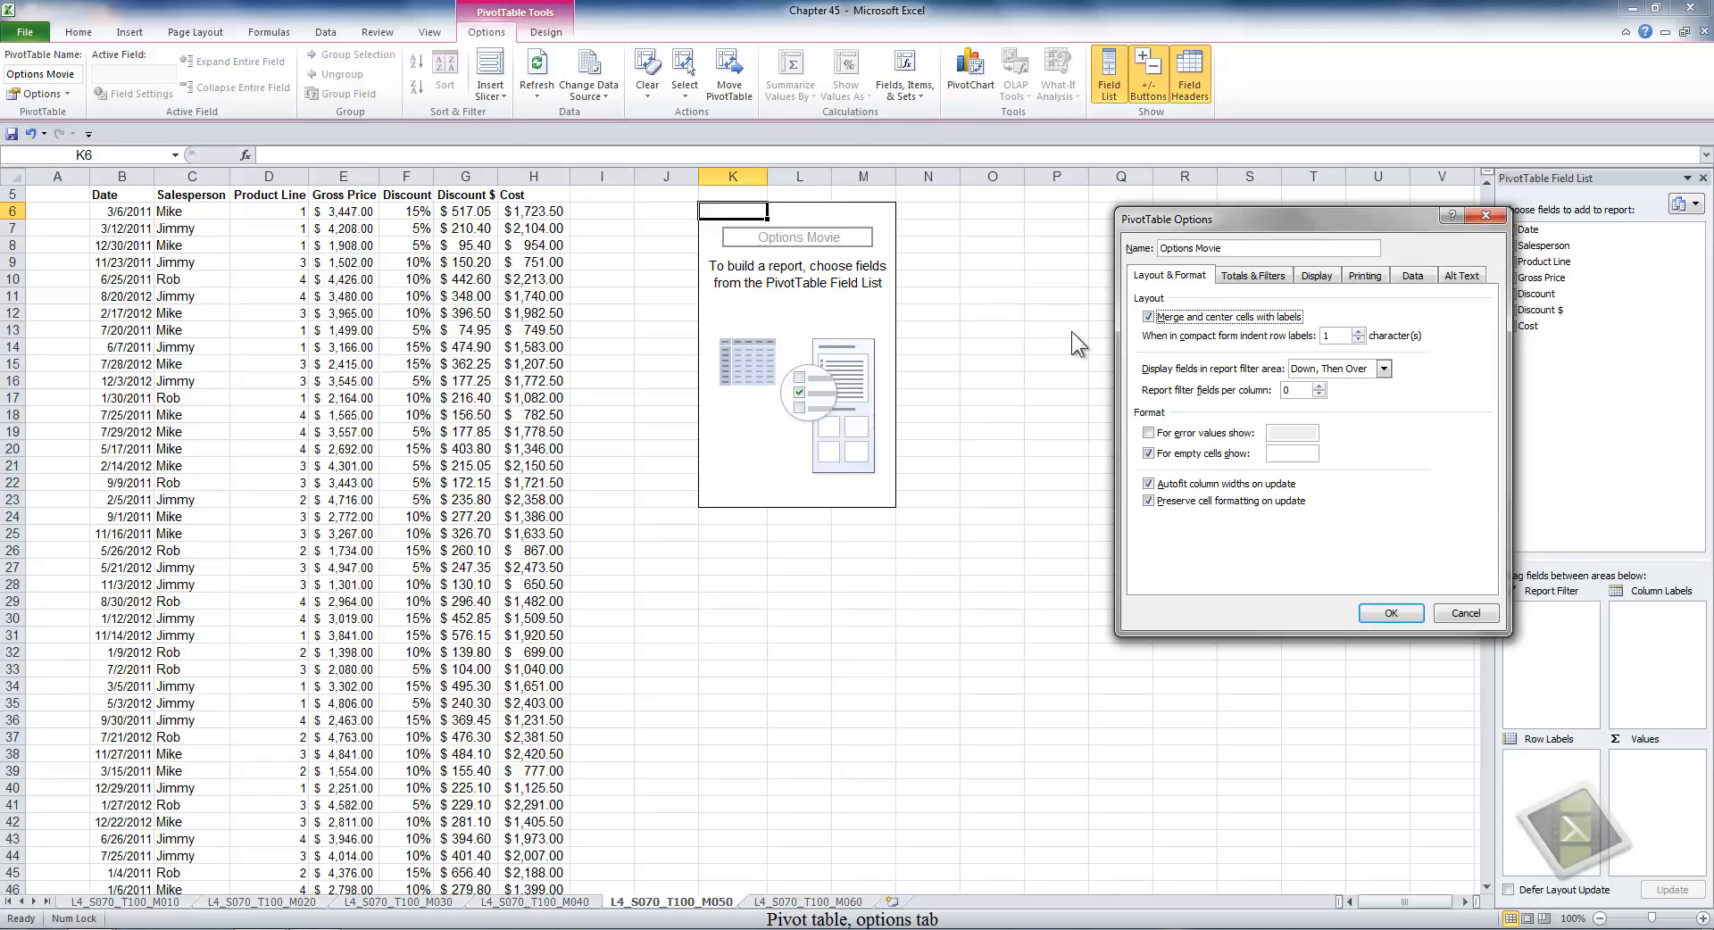
click(1388, 370)
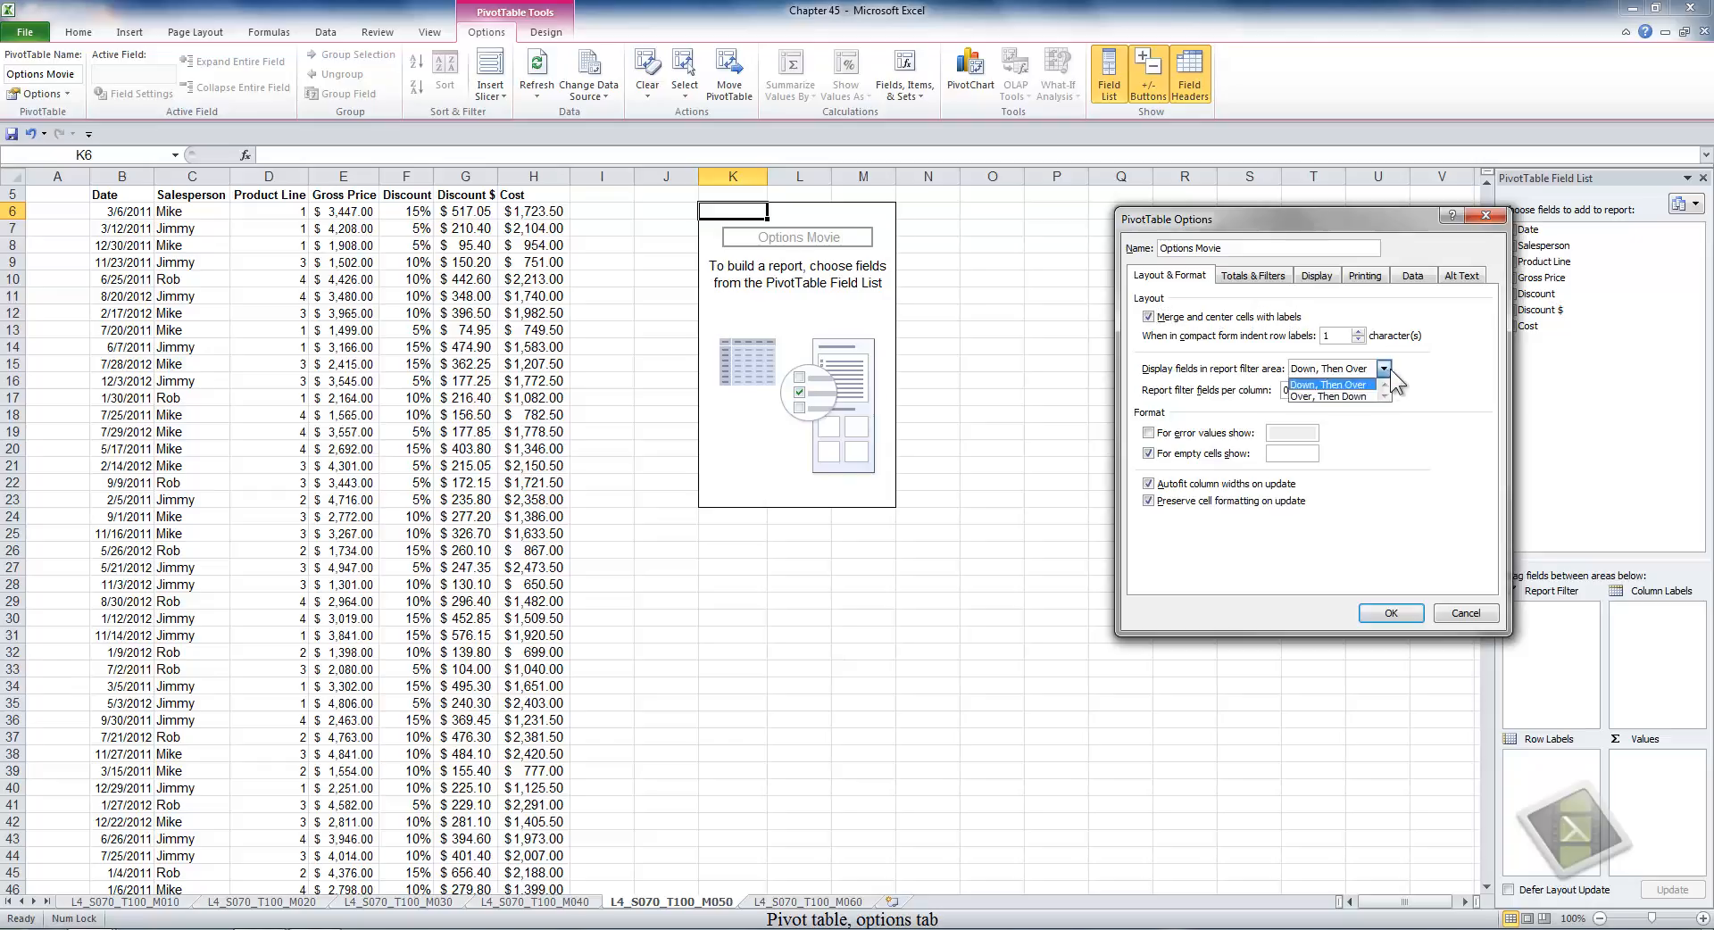
click(1360, 396)
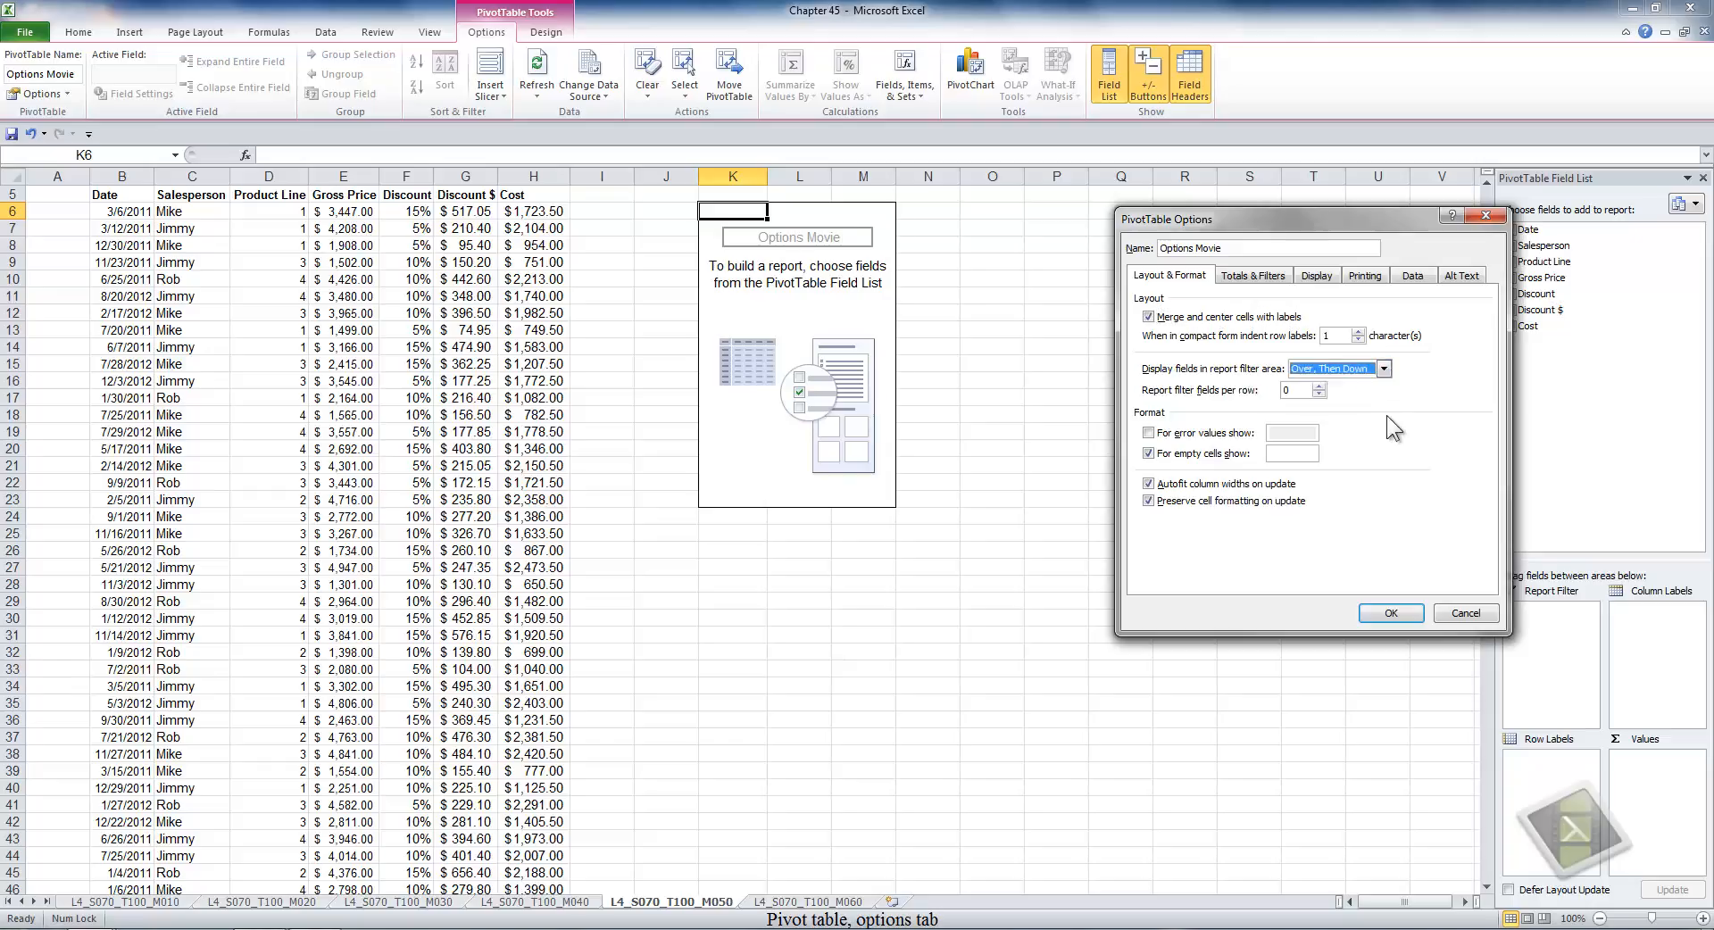
click(1319, 386)
click(1319, 386)
click(1391, 614)
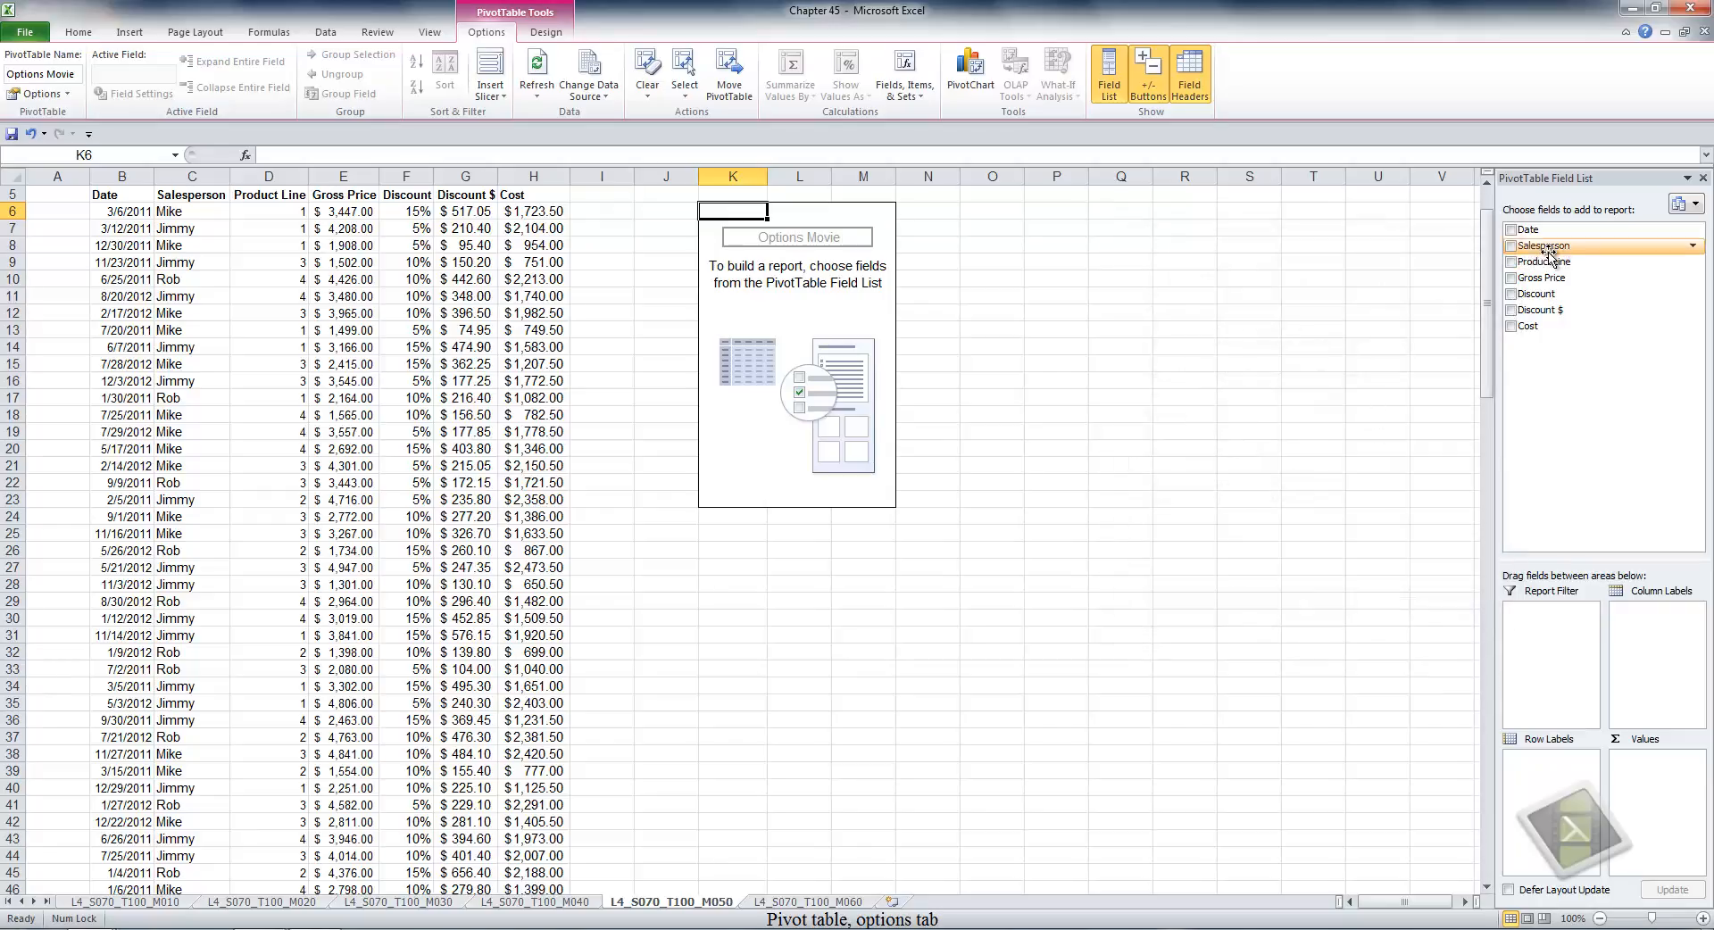
Add the Salesperson, Product Line, Gross Price and Discount fields to the pivot table's report filter.
drag(1549, 255, 1554, 616)
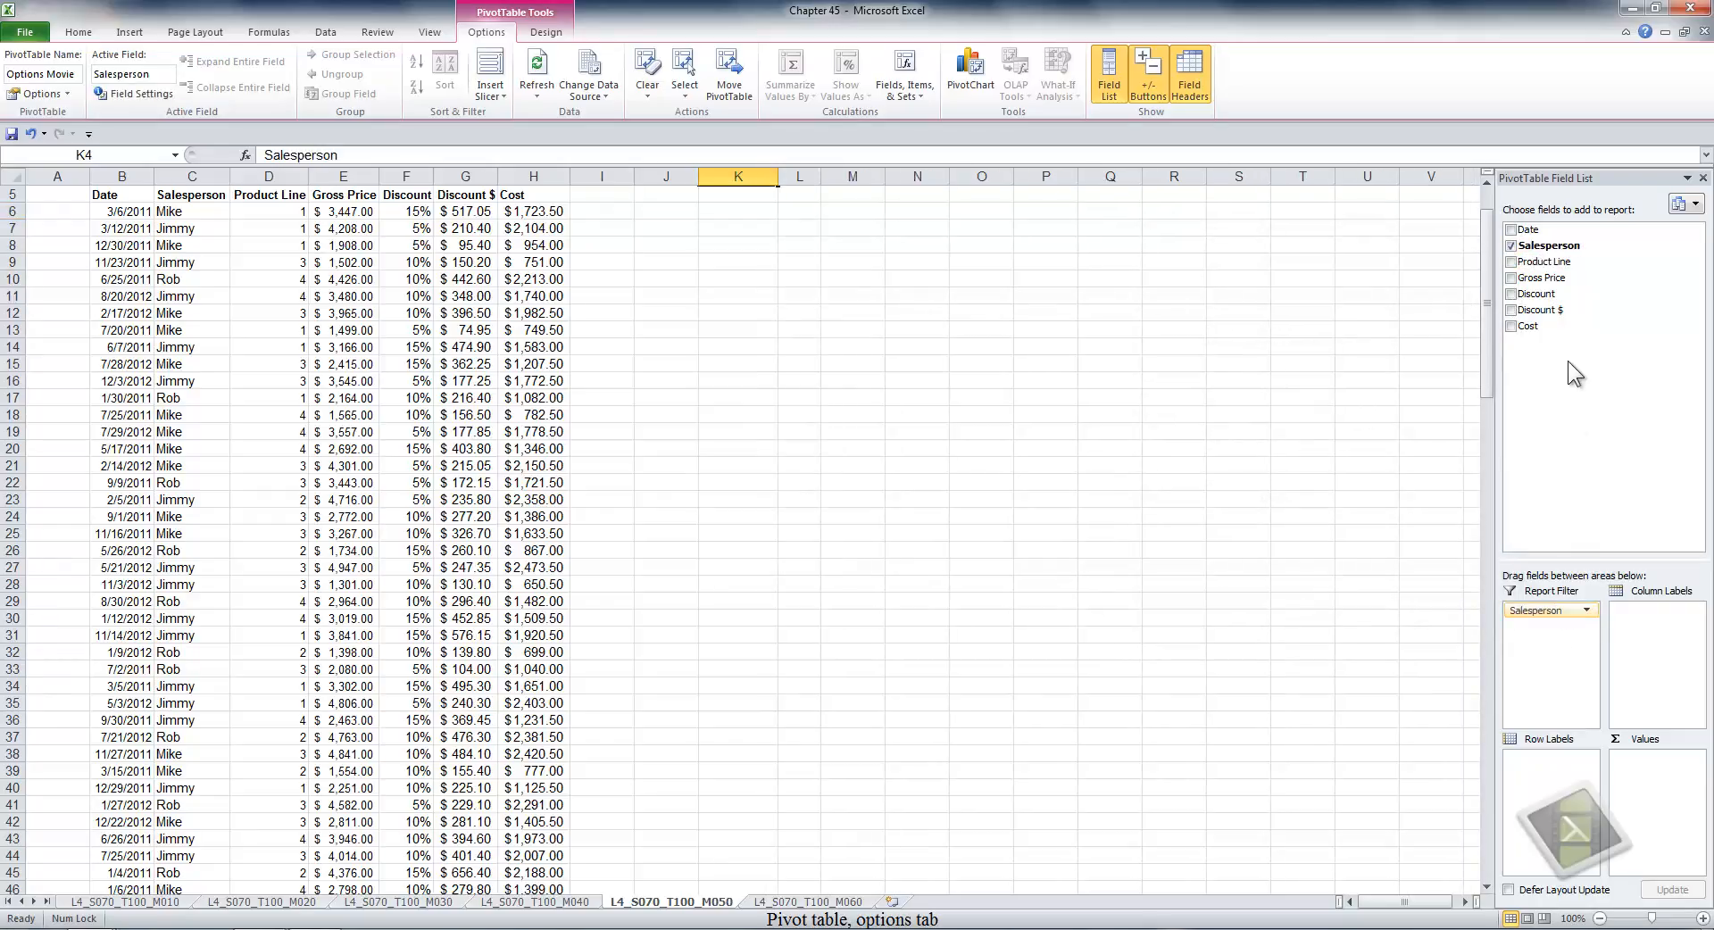
drag(1540, 262, 1549, 632)
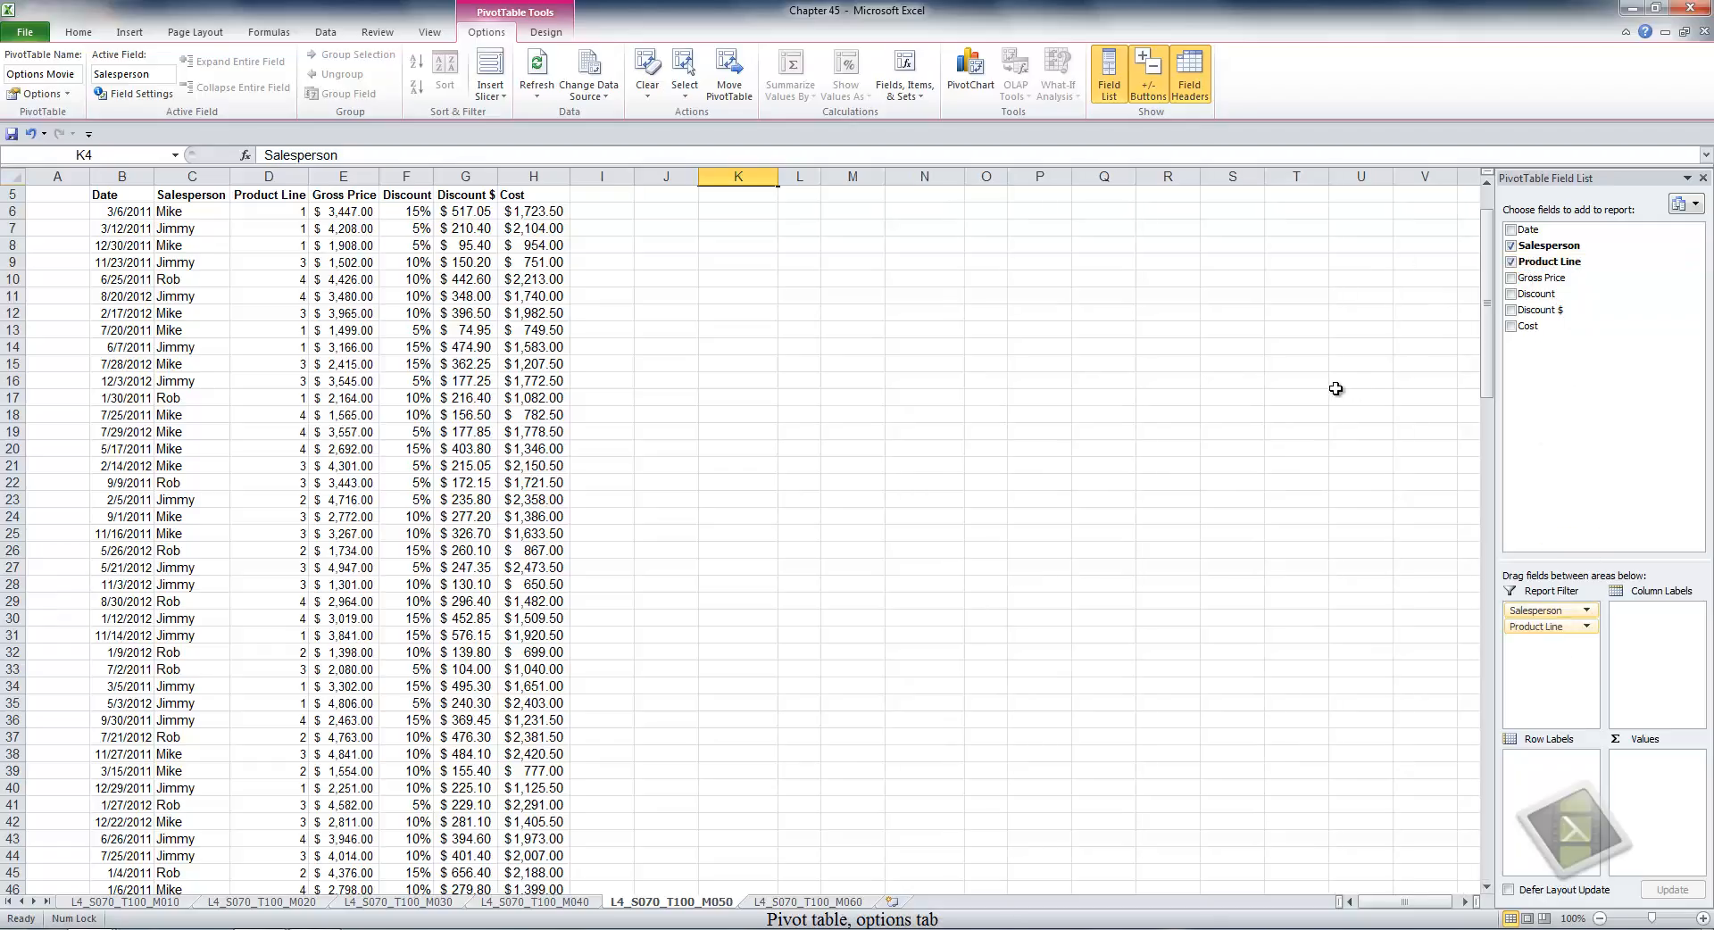
scroll(1262, 384, up, 2)
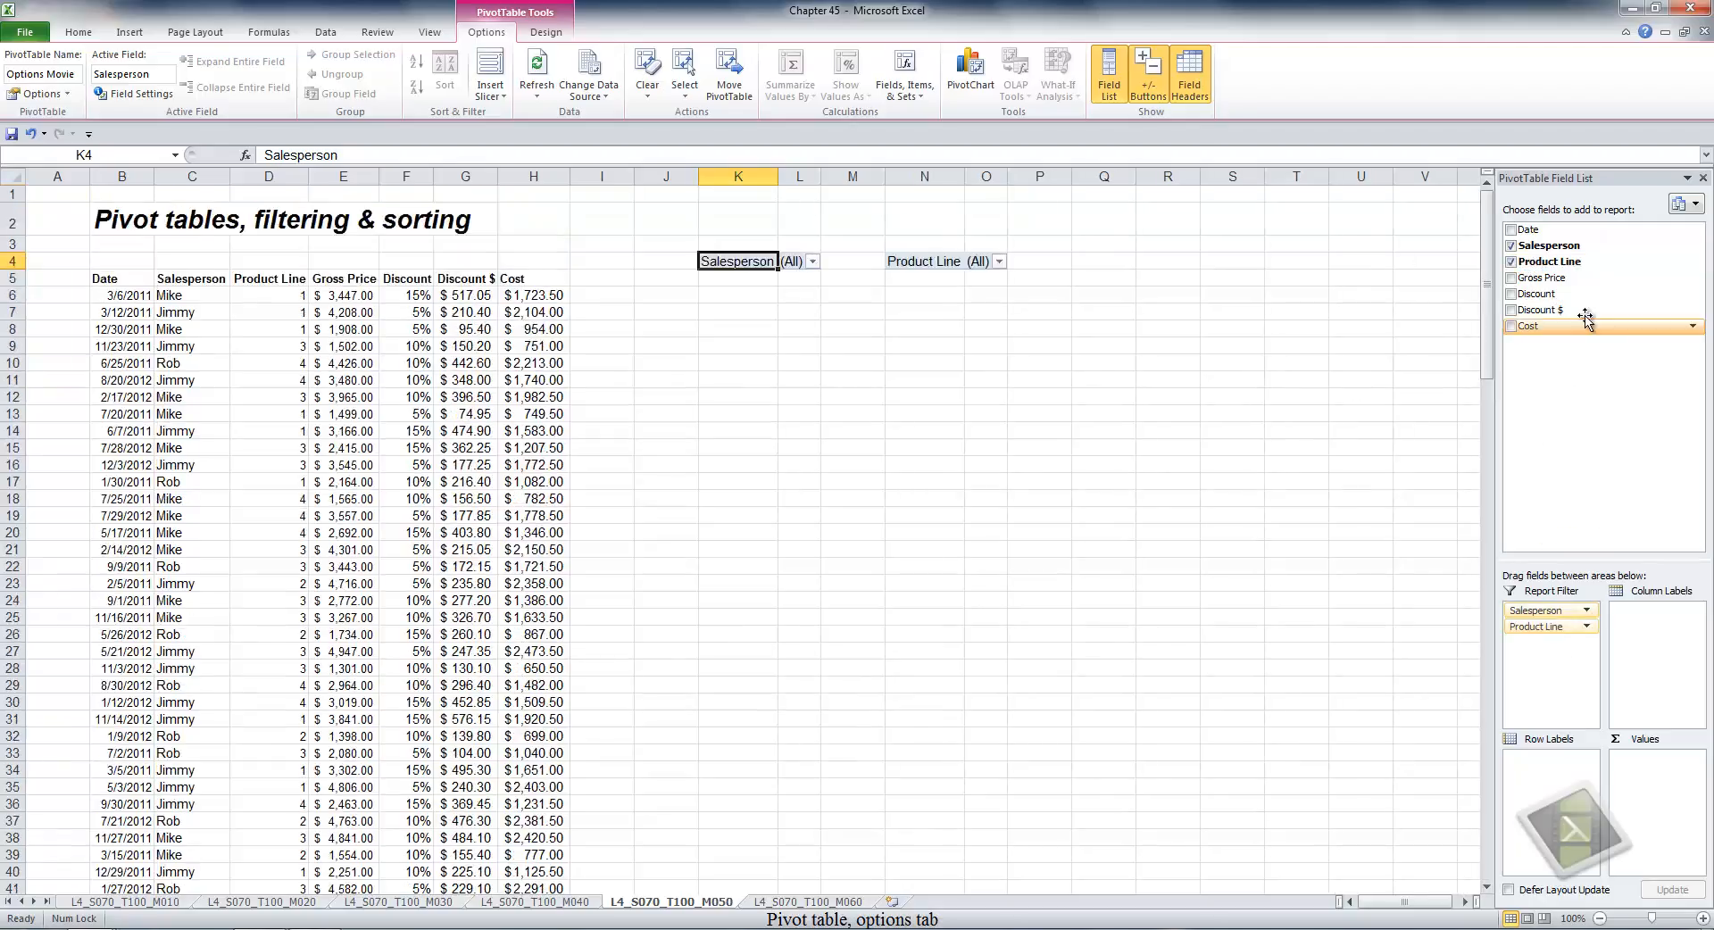
drag(1540, 278, 1561, 638)
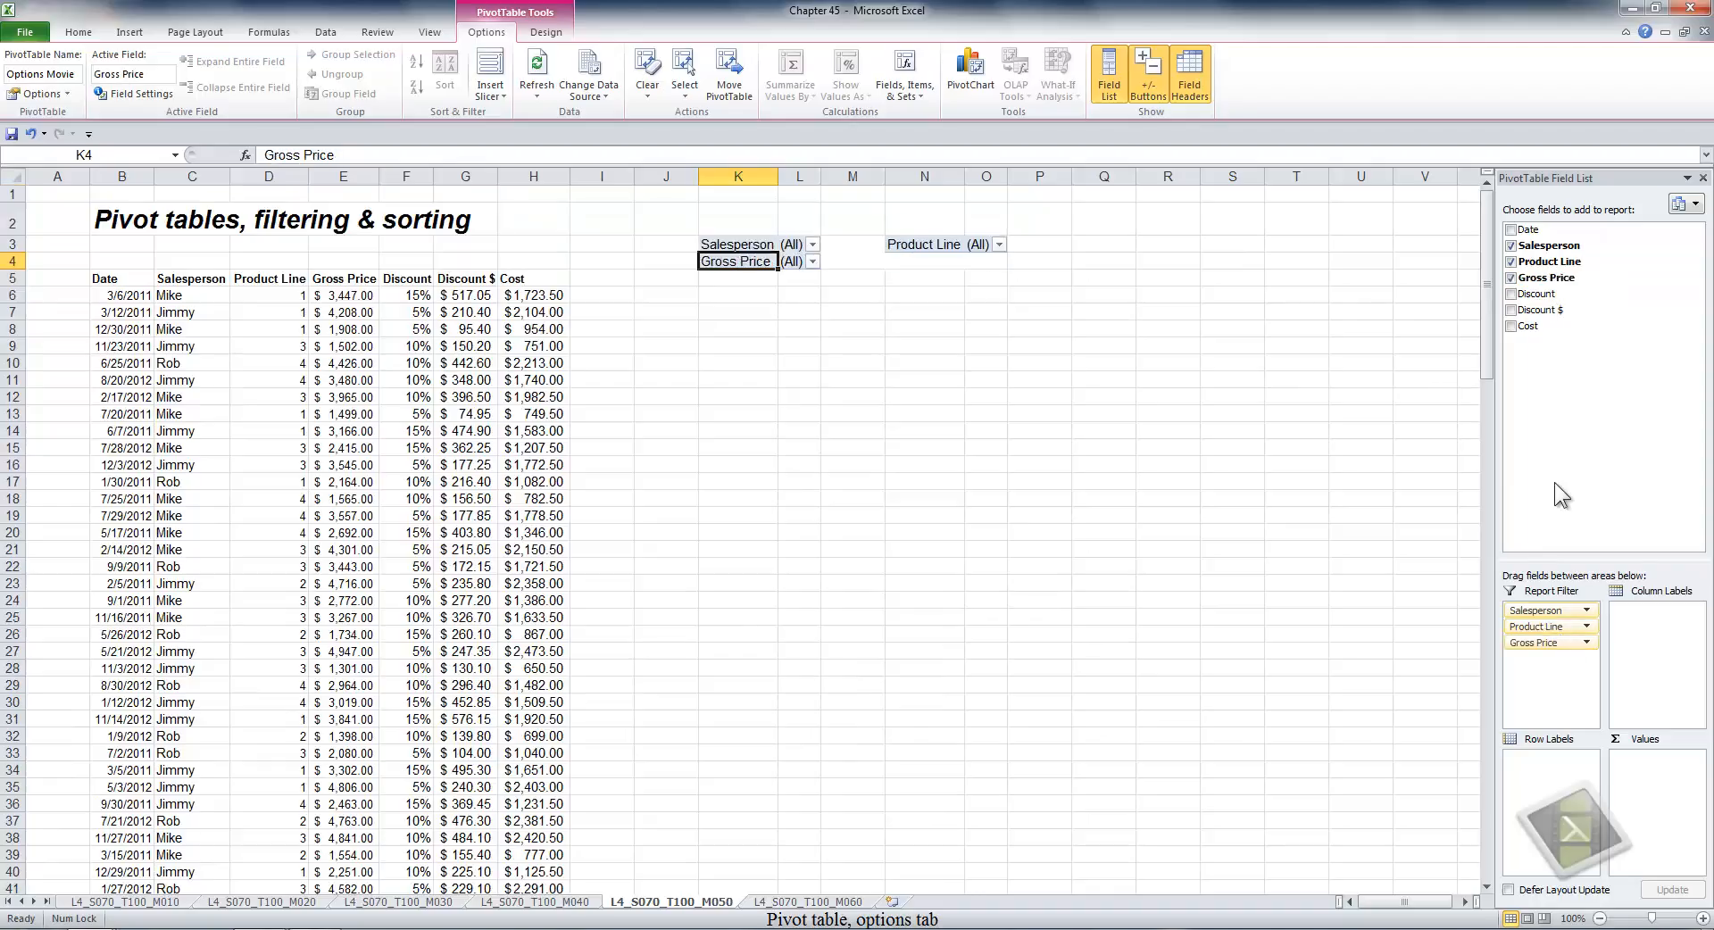
drag(1555, 298, 1567, 677)
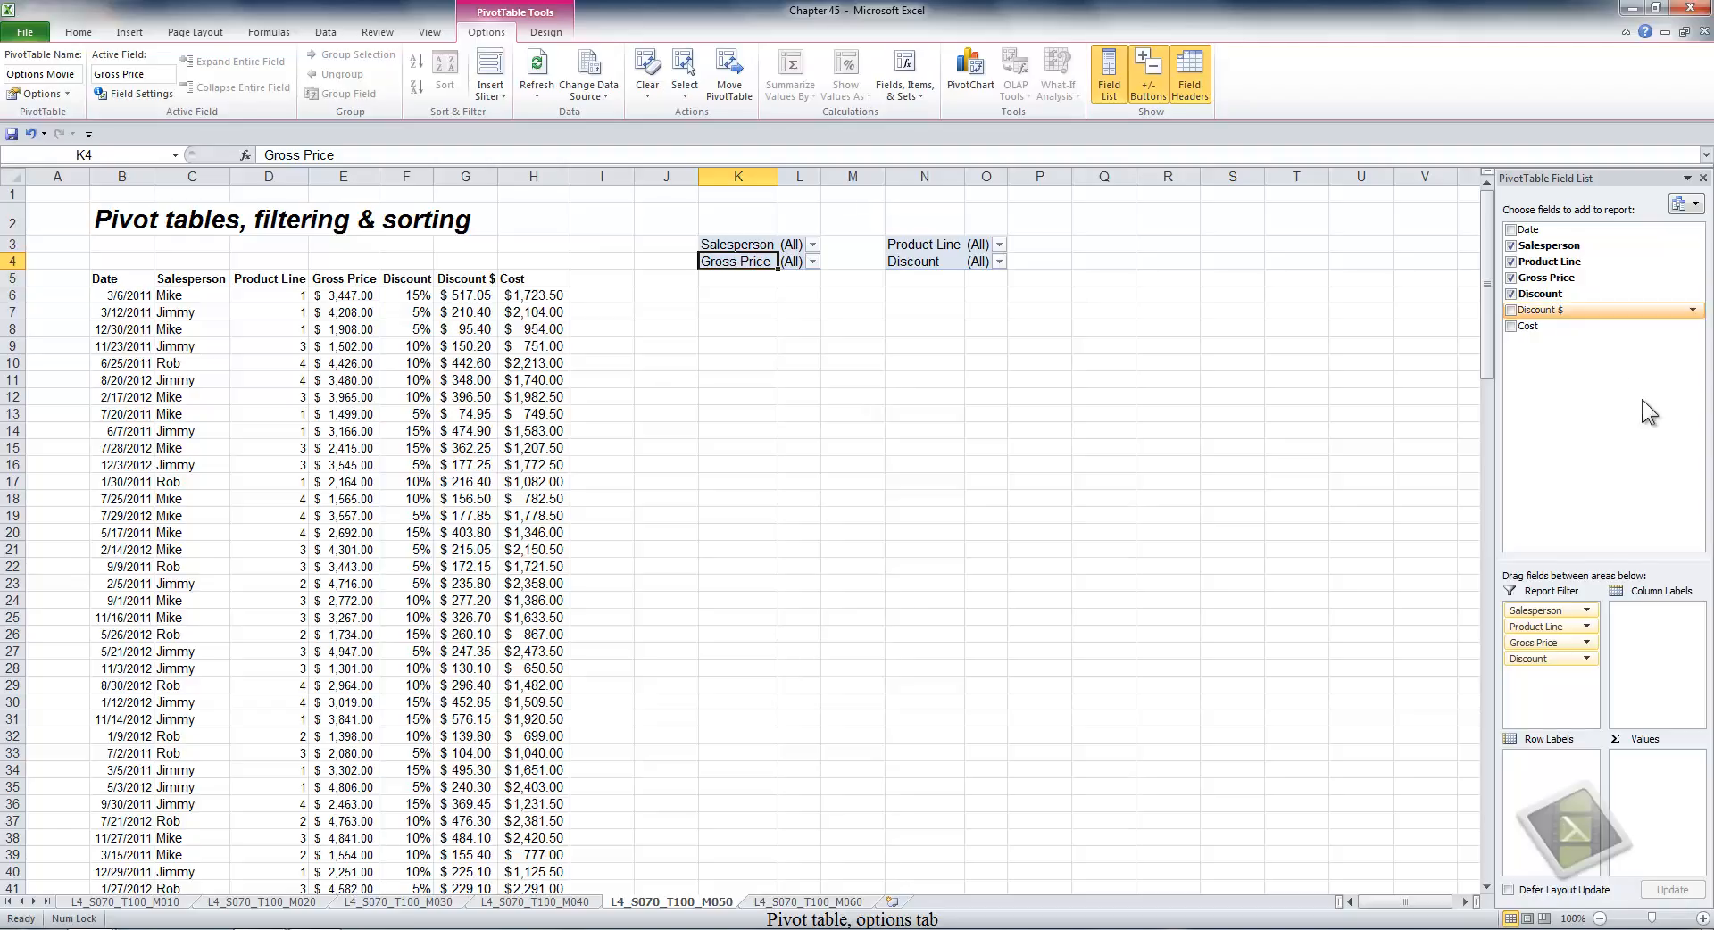
Move the Salesperson field from the report filter to the row labels, and widen column K to check the centered header.
drag(1569, 611, 1558, 773)
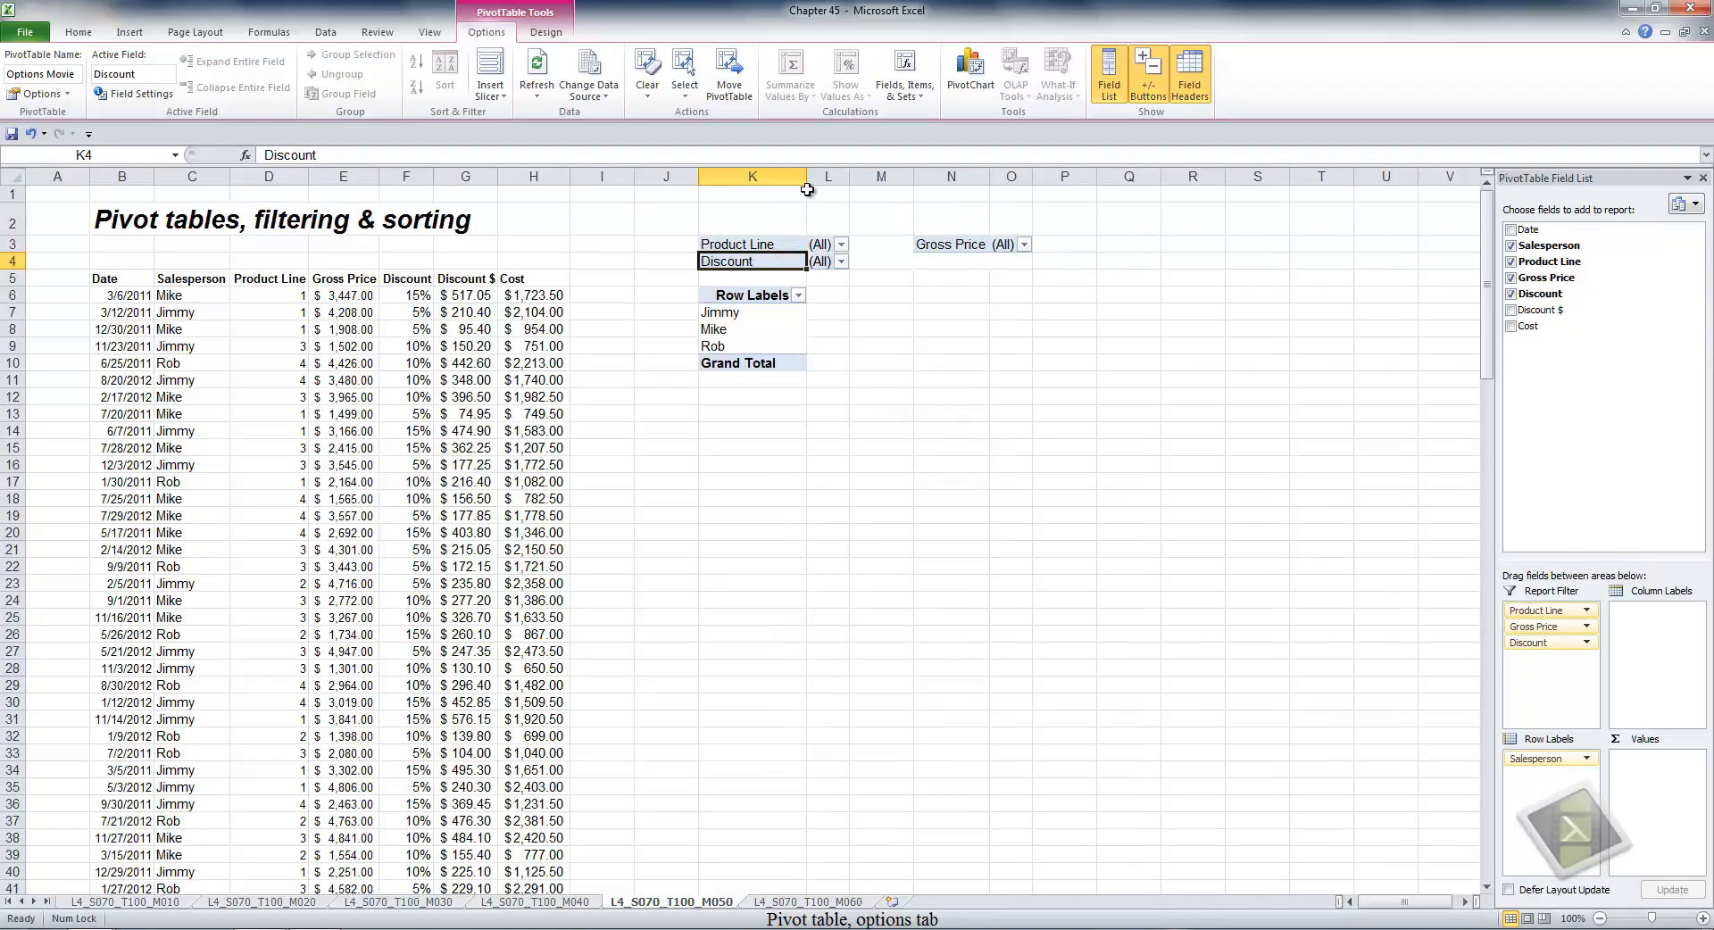
drag(807, 177, 908, 190)
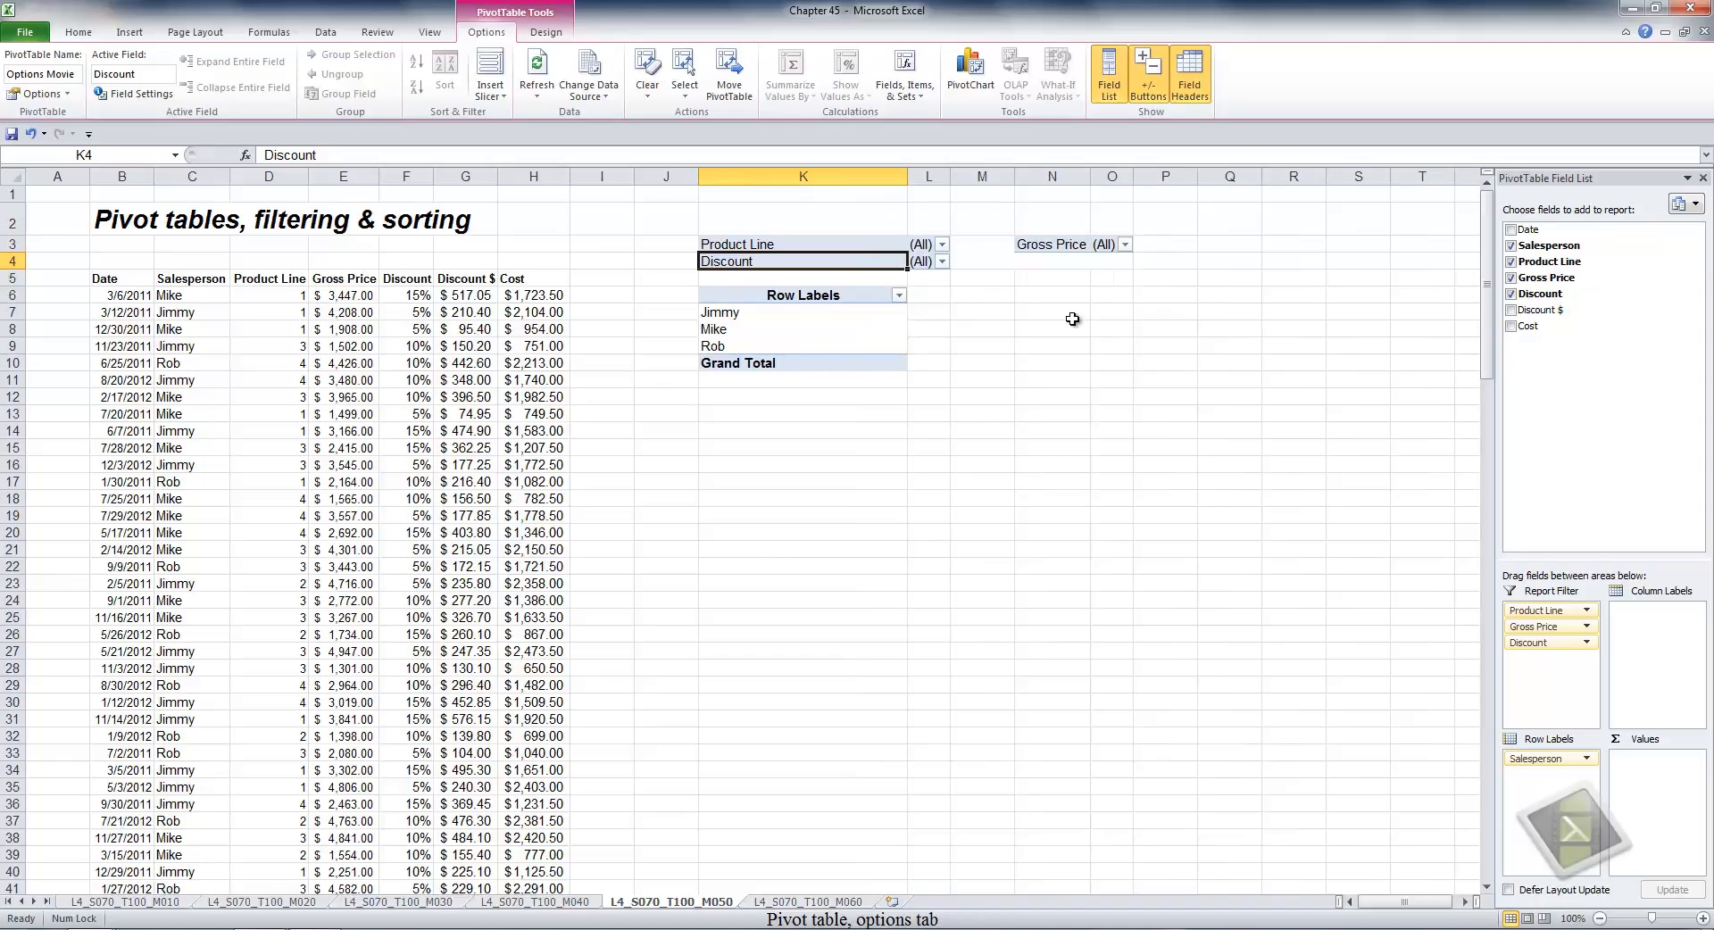
click(860, 294)
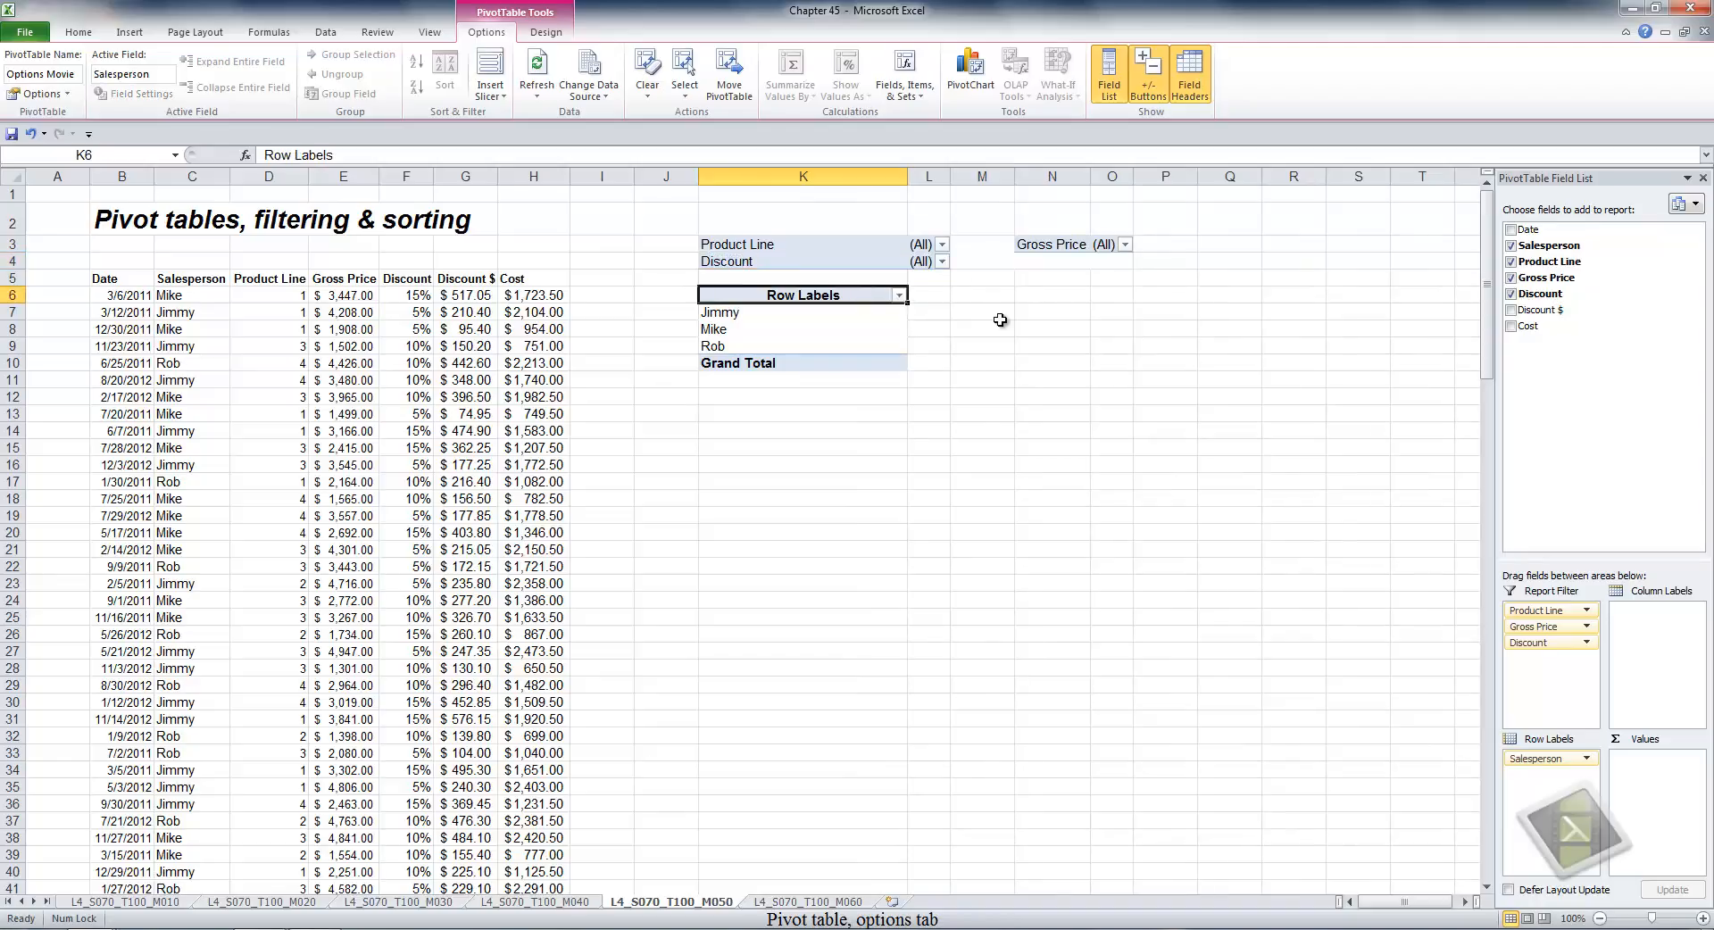
Turn off merging and centering of label cells in the pivot table options and set the report filter area to Down, Then Over.
click(36, 92)
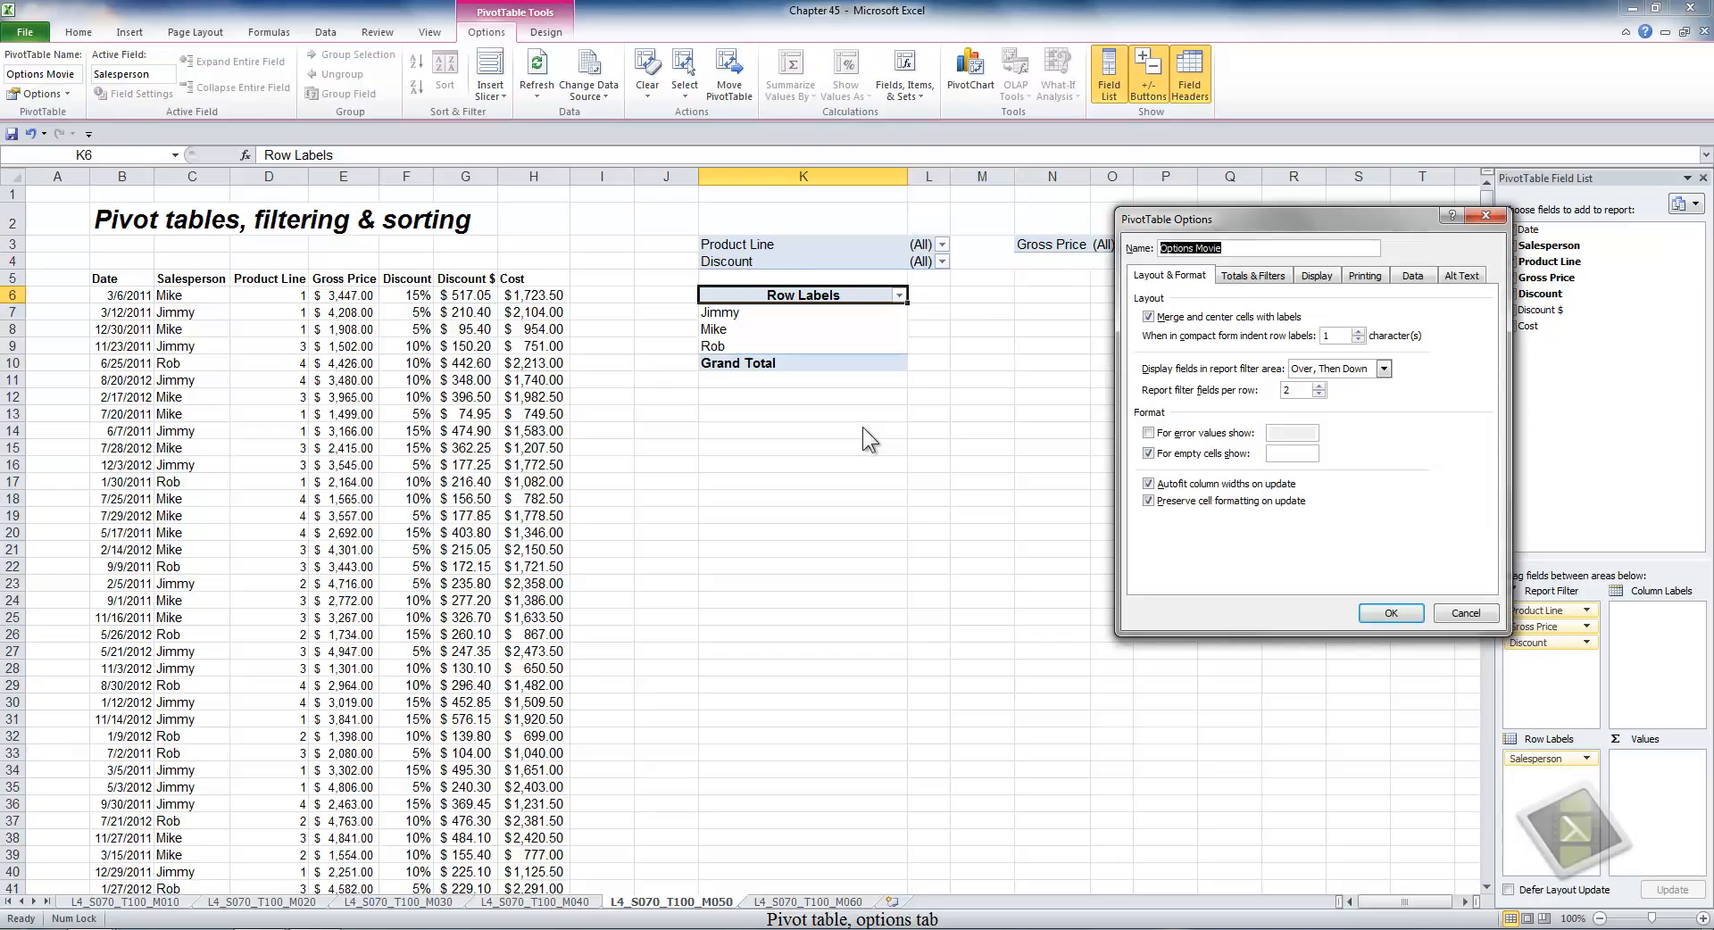
click(1149, 317)
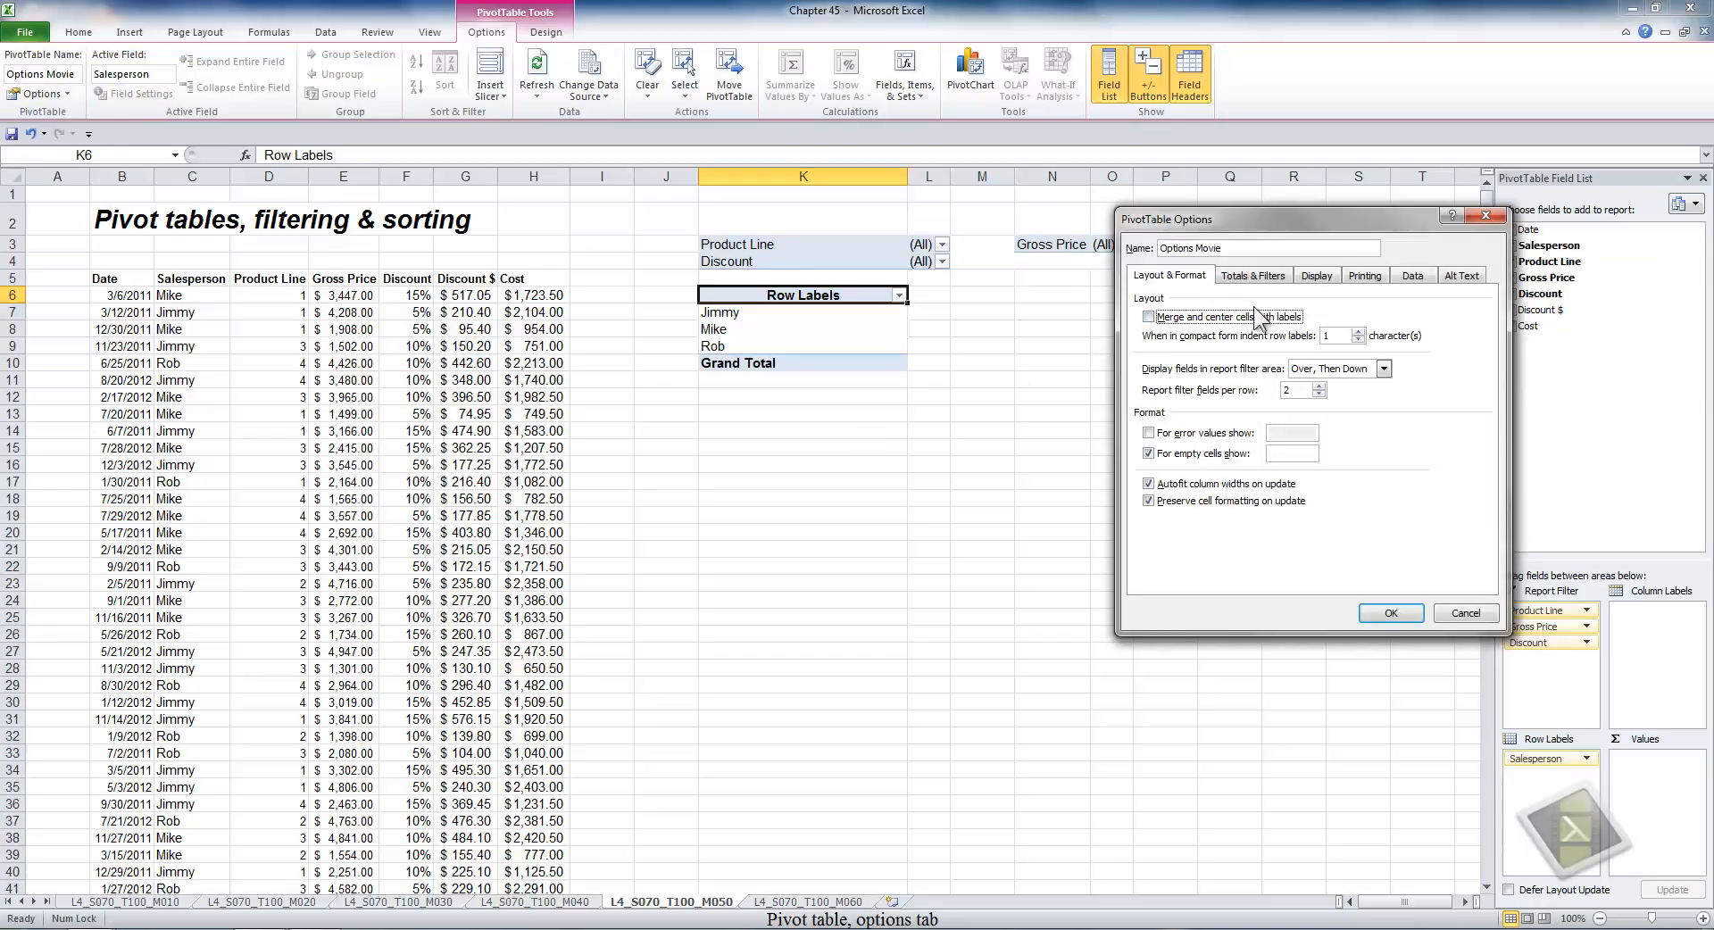
click(1383, 369)
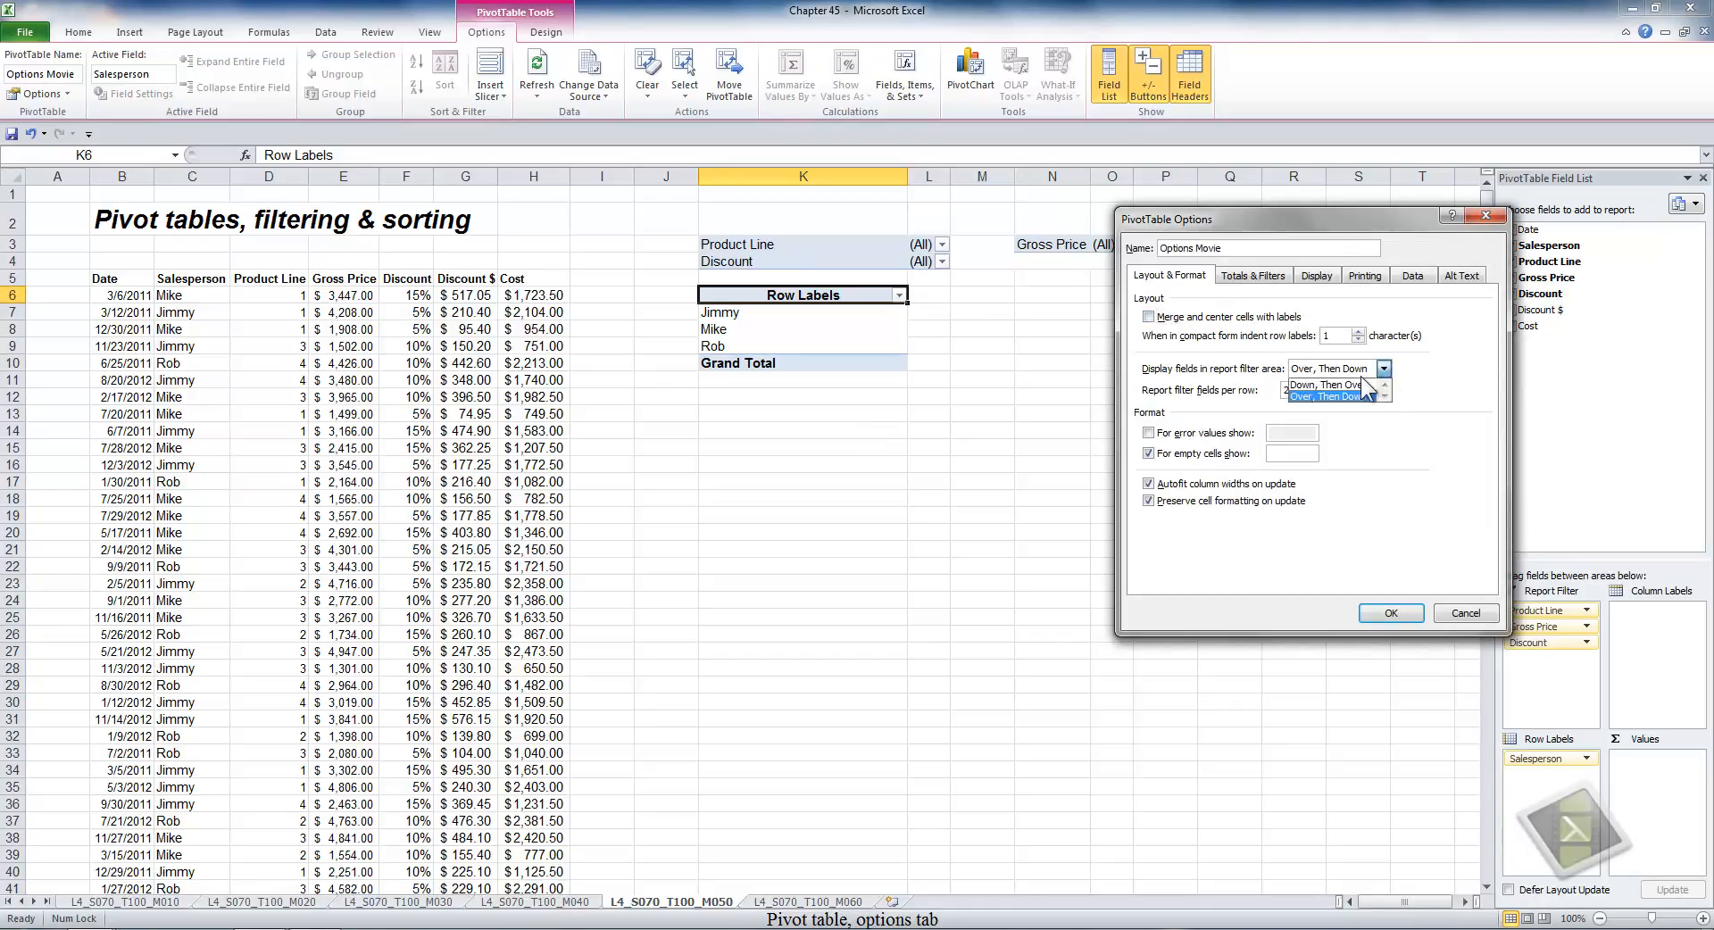
click(1358, 392)
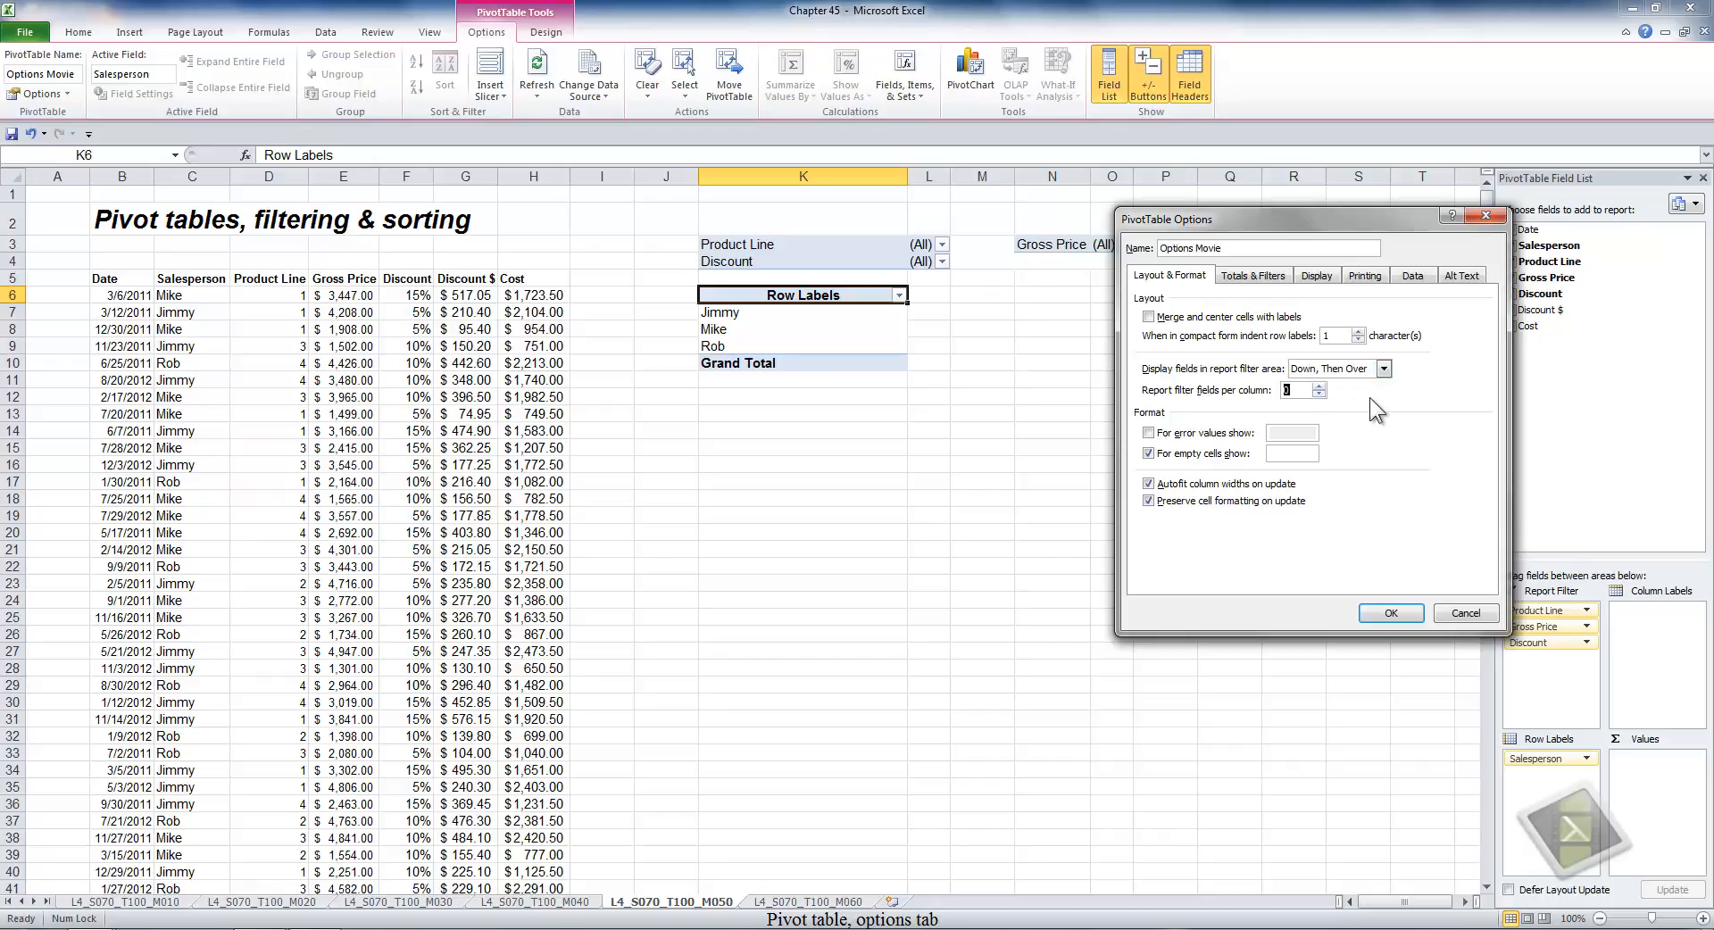
click(1391, 612)
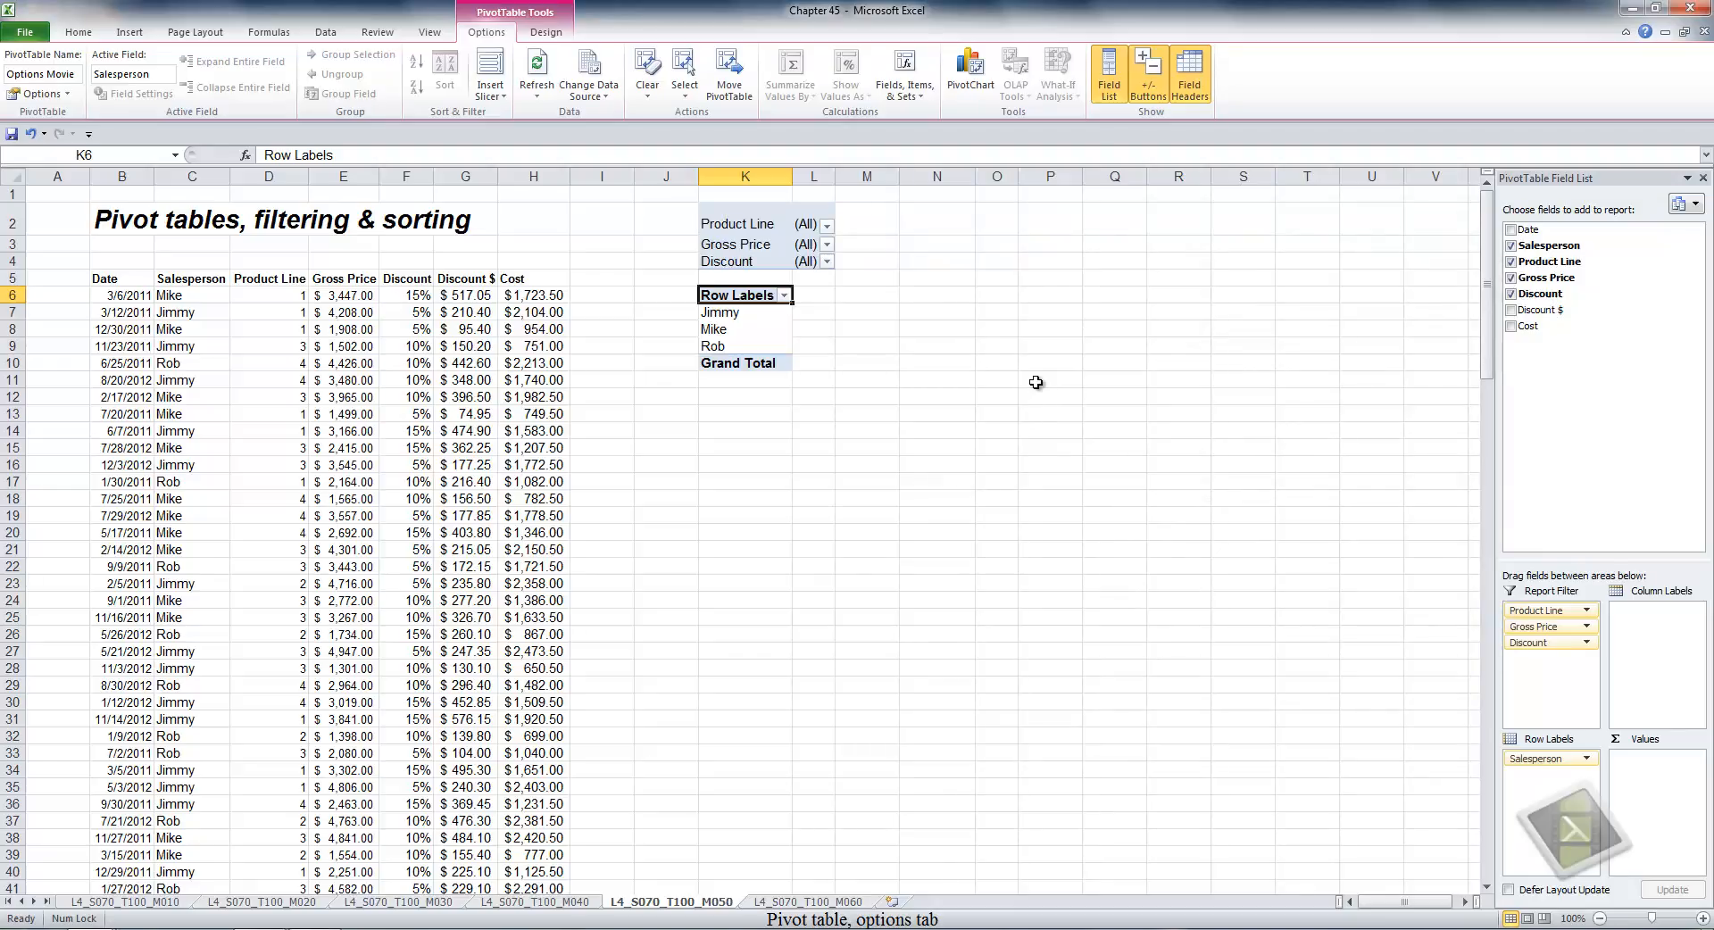
Widen column K well beyond its contents and review the pivot table's layout and format options.
drag(792, 177, 895, 177)
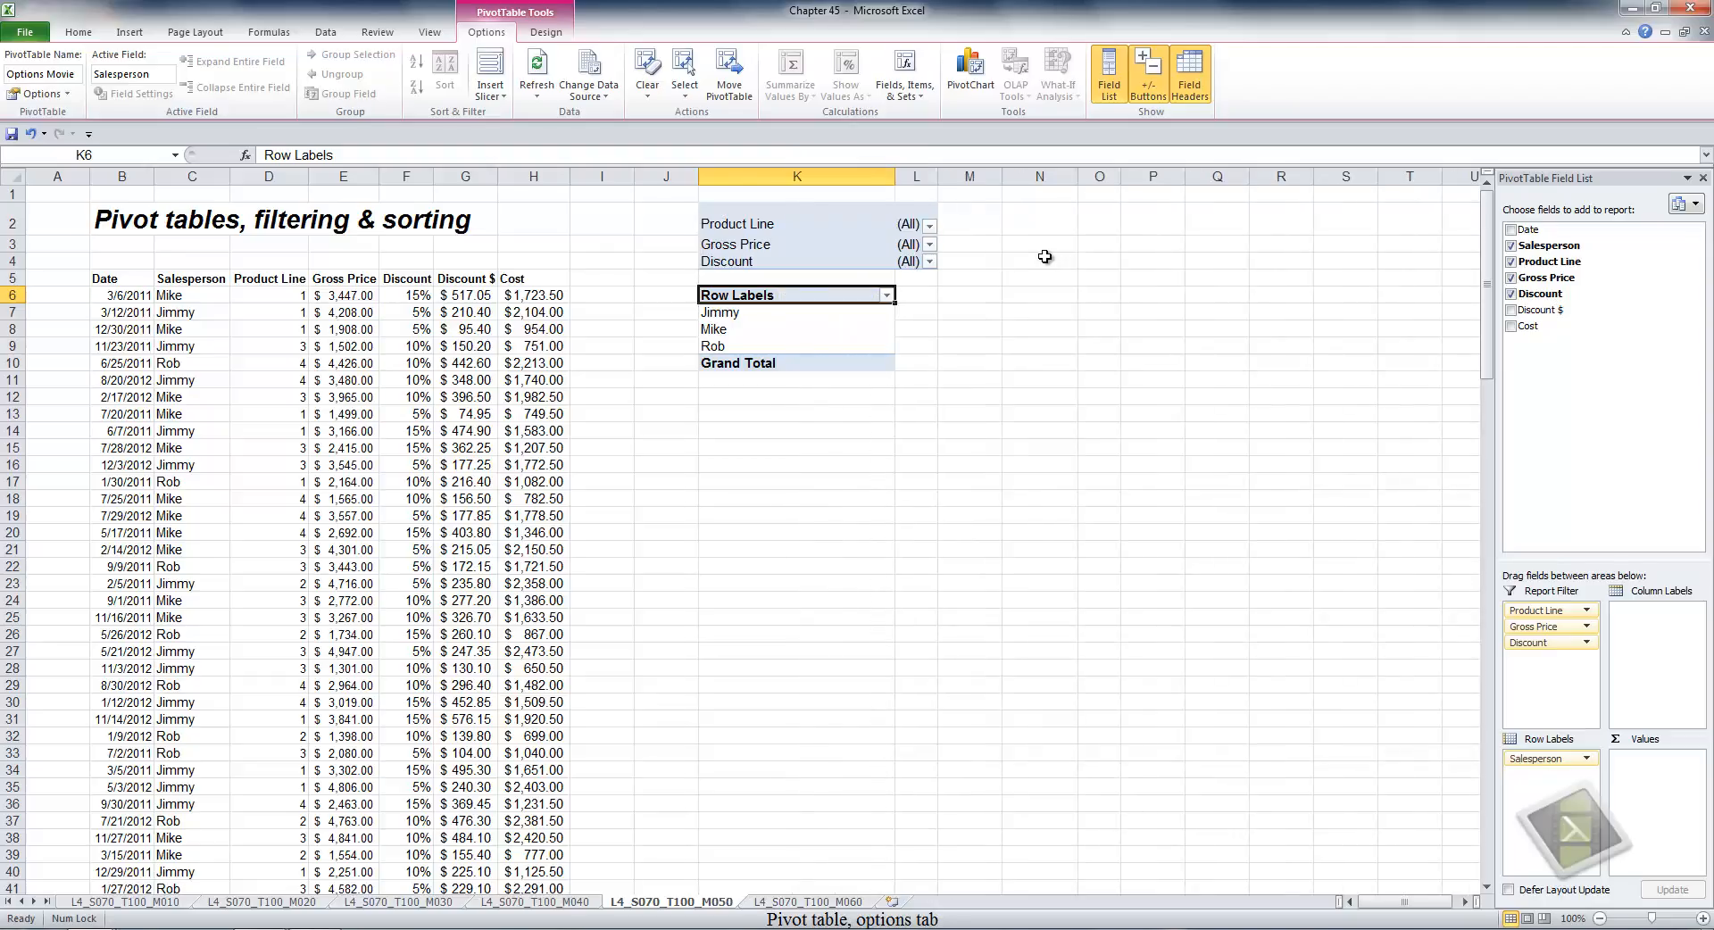
click(35, 93)
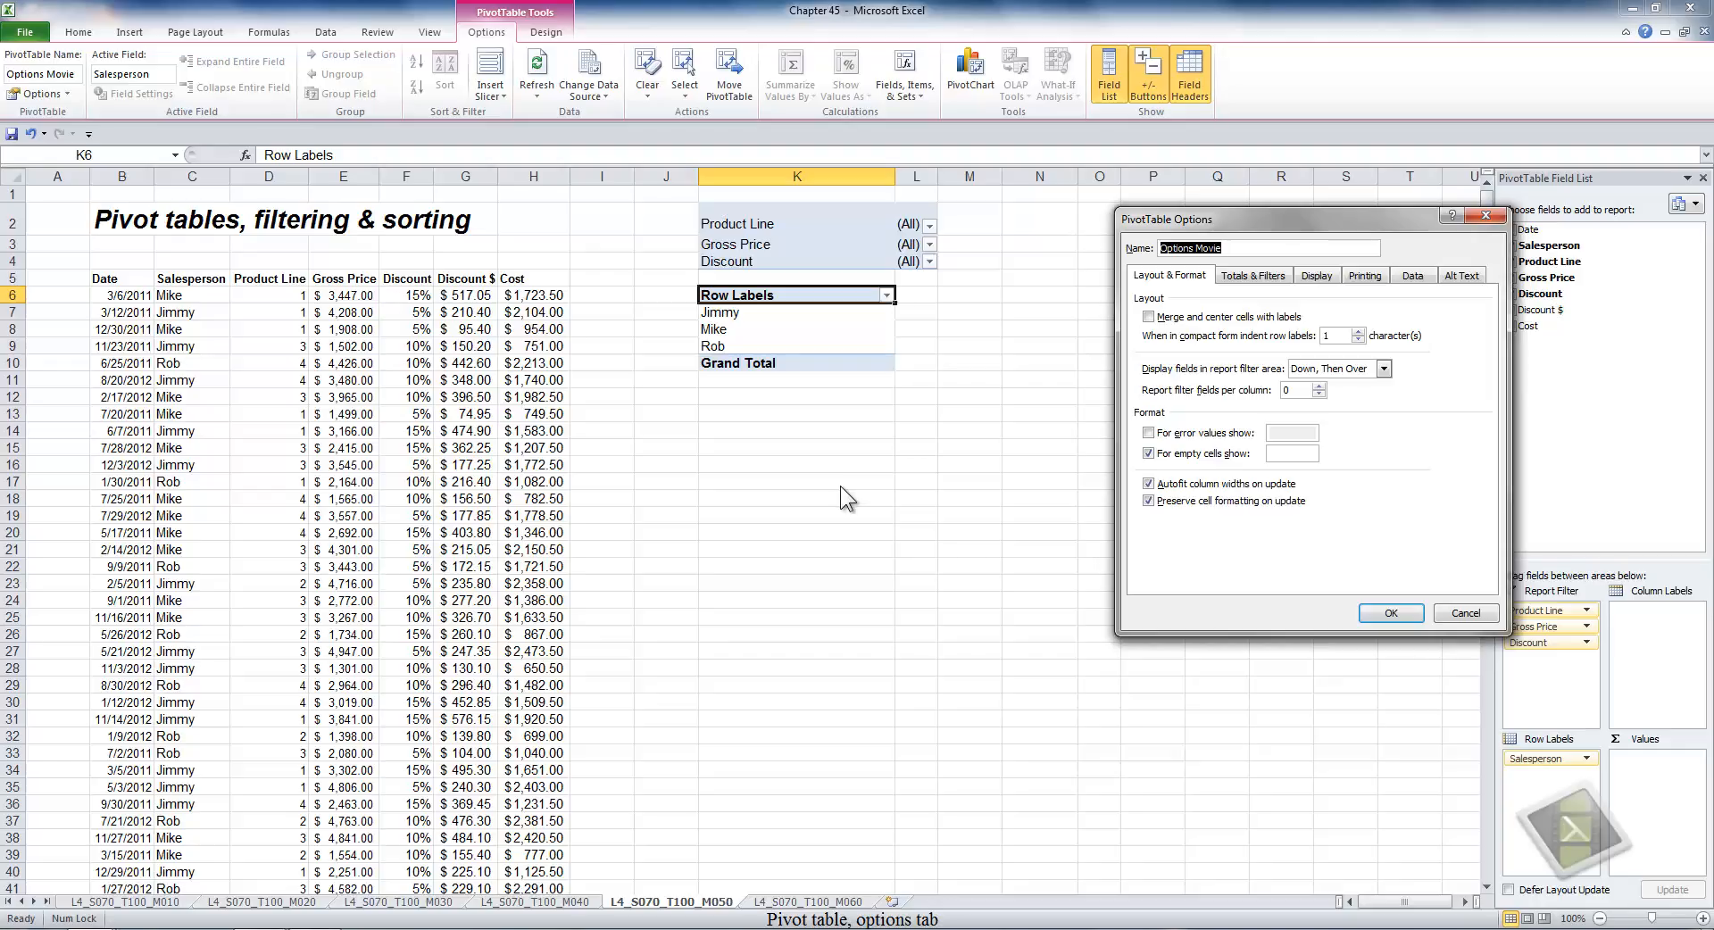
click(1391, 612)
Format the first salesperson label in cell K7 with a yellow fill and red font.
right_click(794, 319)
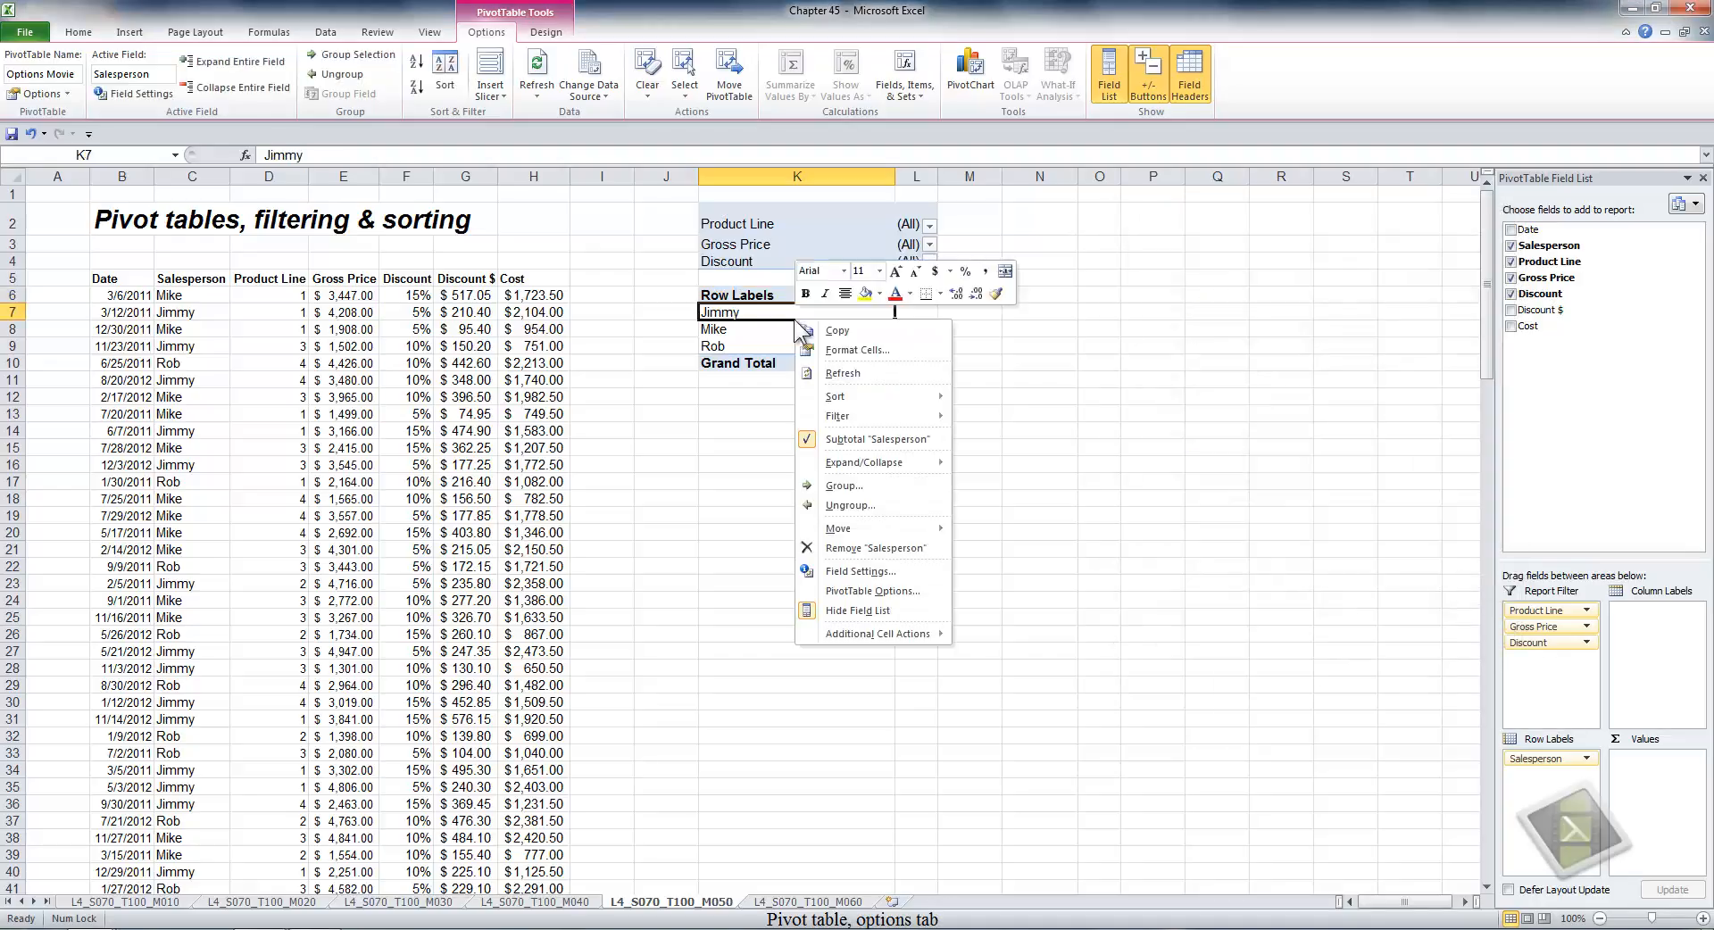
click(864, 294)
click(894, 294)
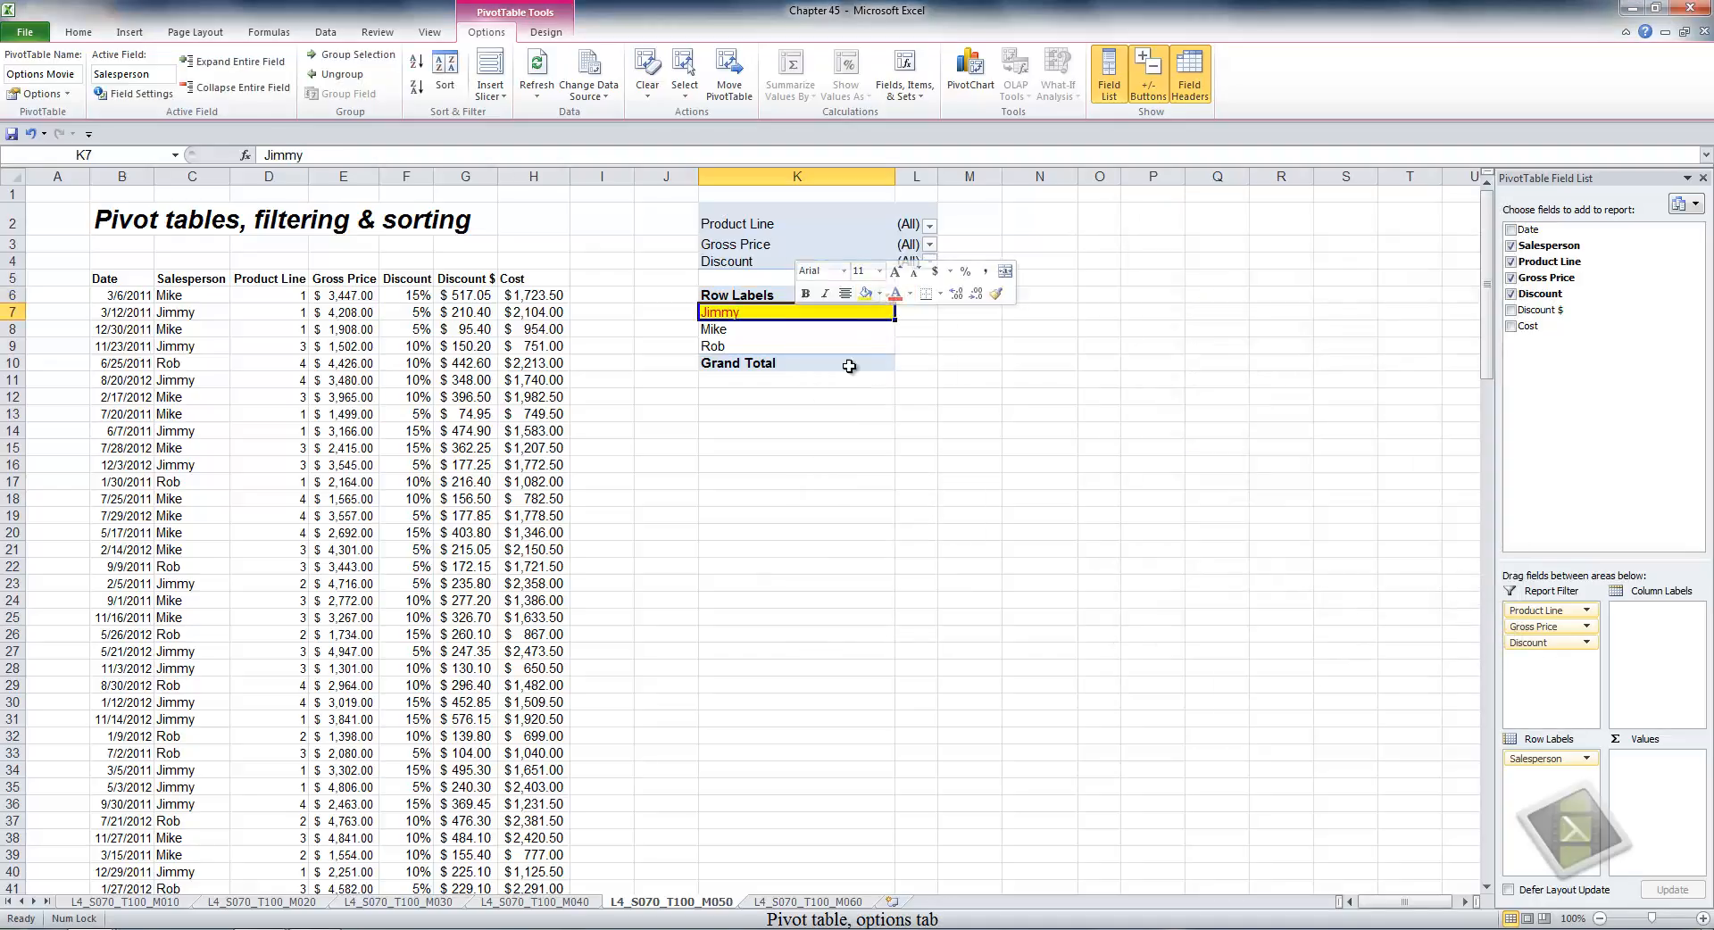
click(1005, 382)
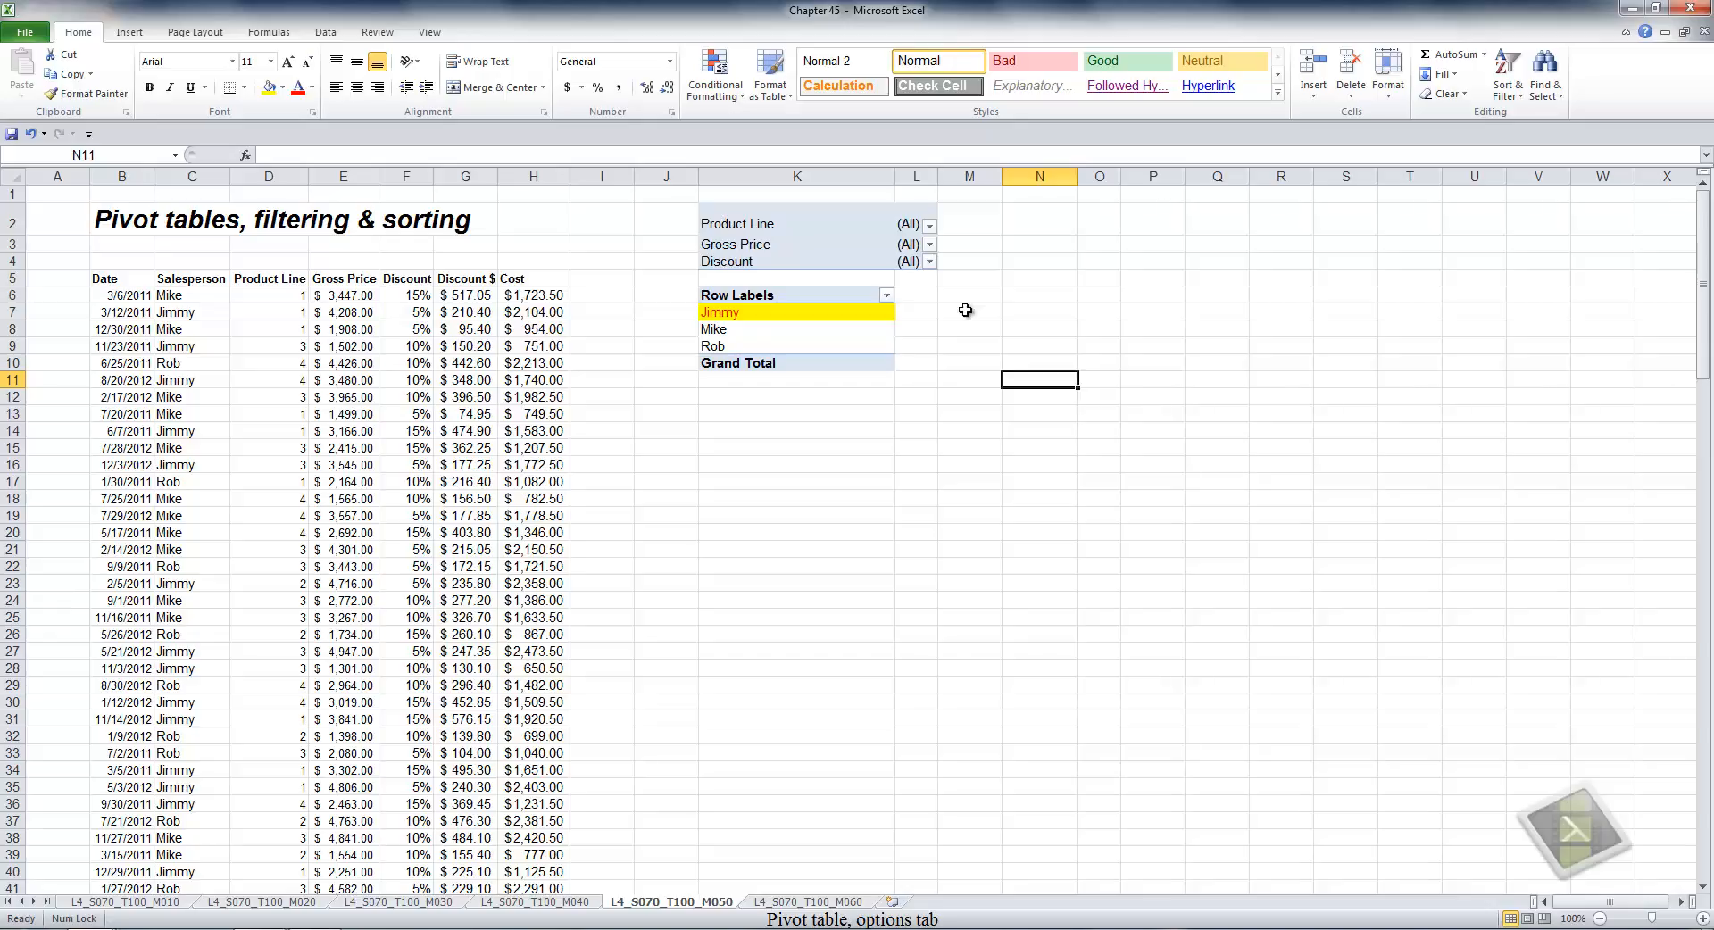
Refresh the pivot table to test its column autofit, and widen column K again.
click(796, 330)
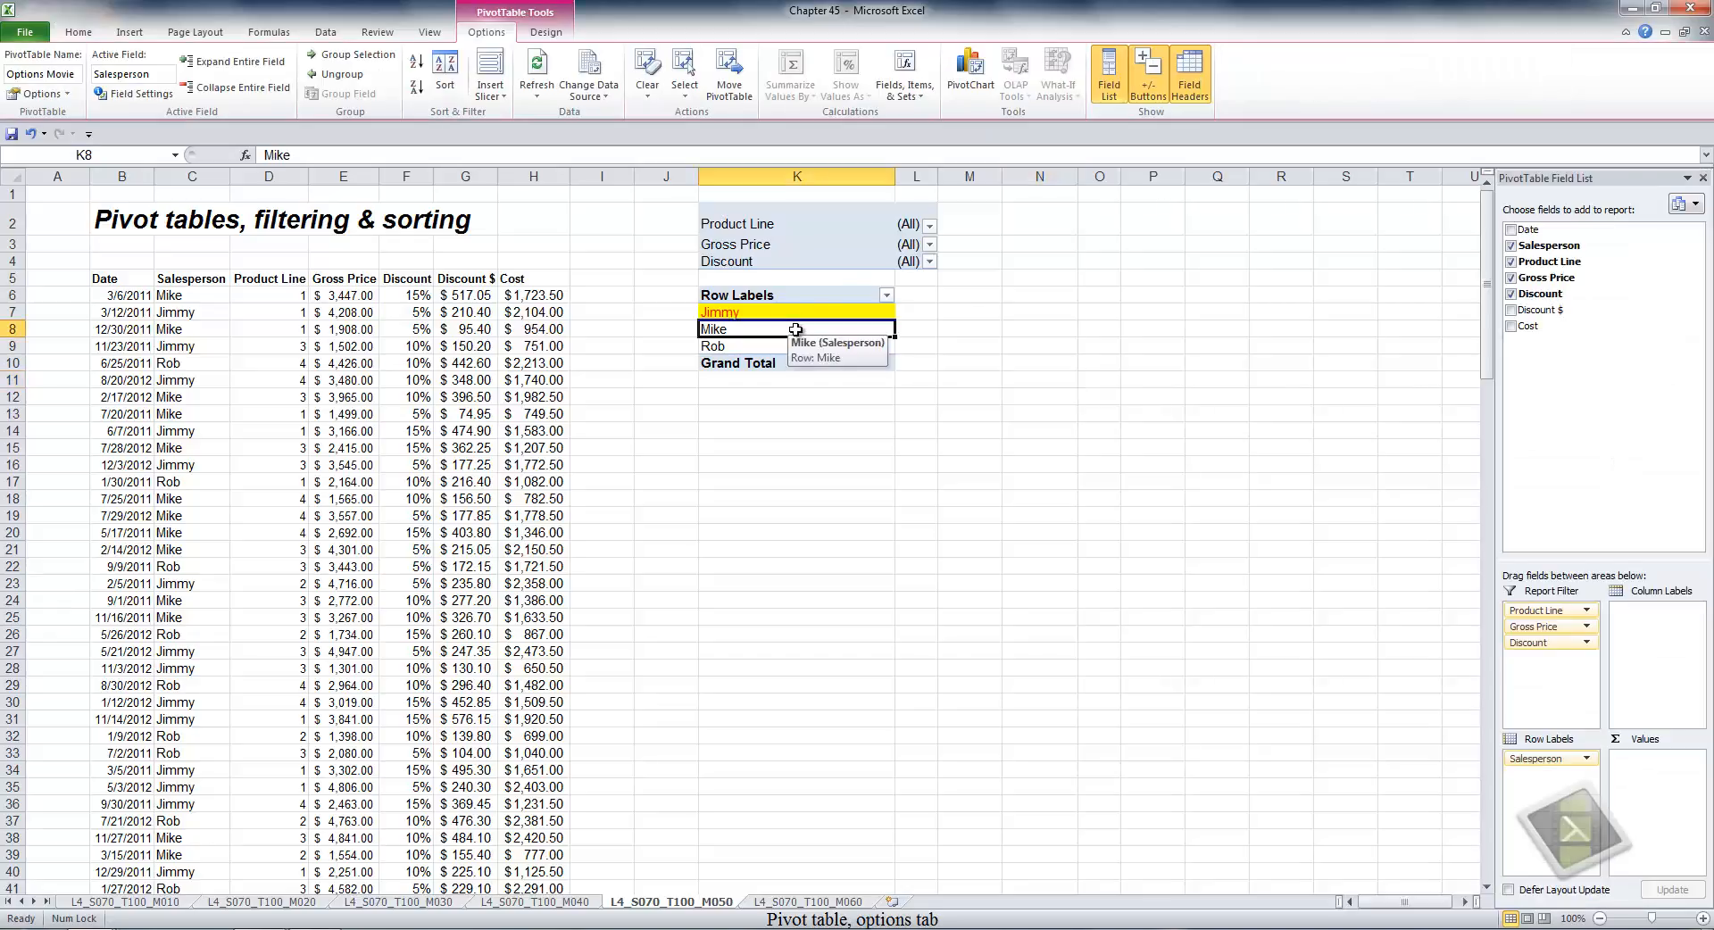
click(536, 70)
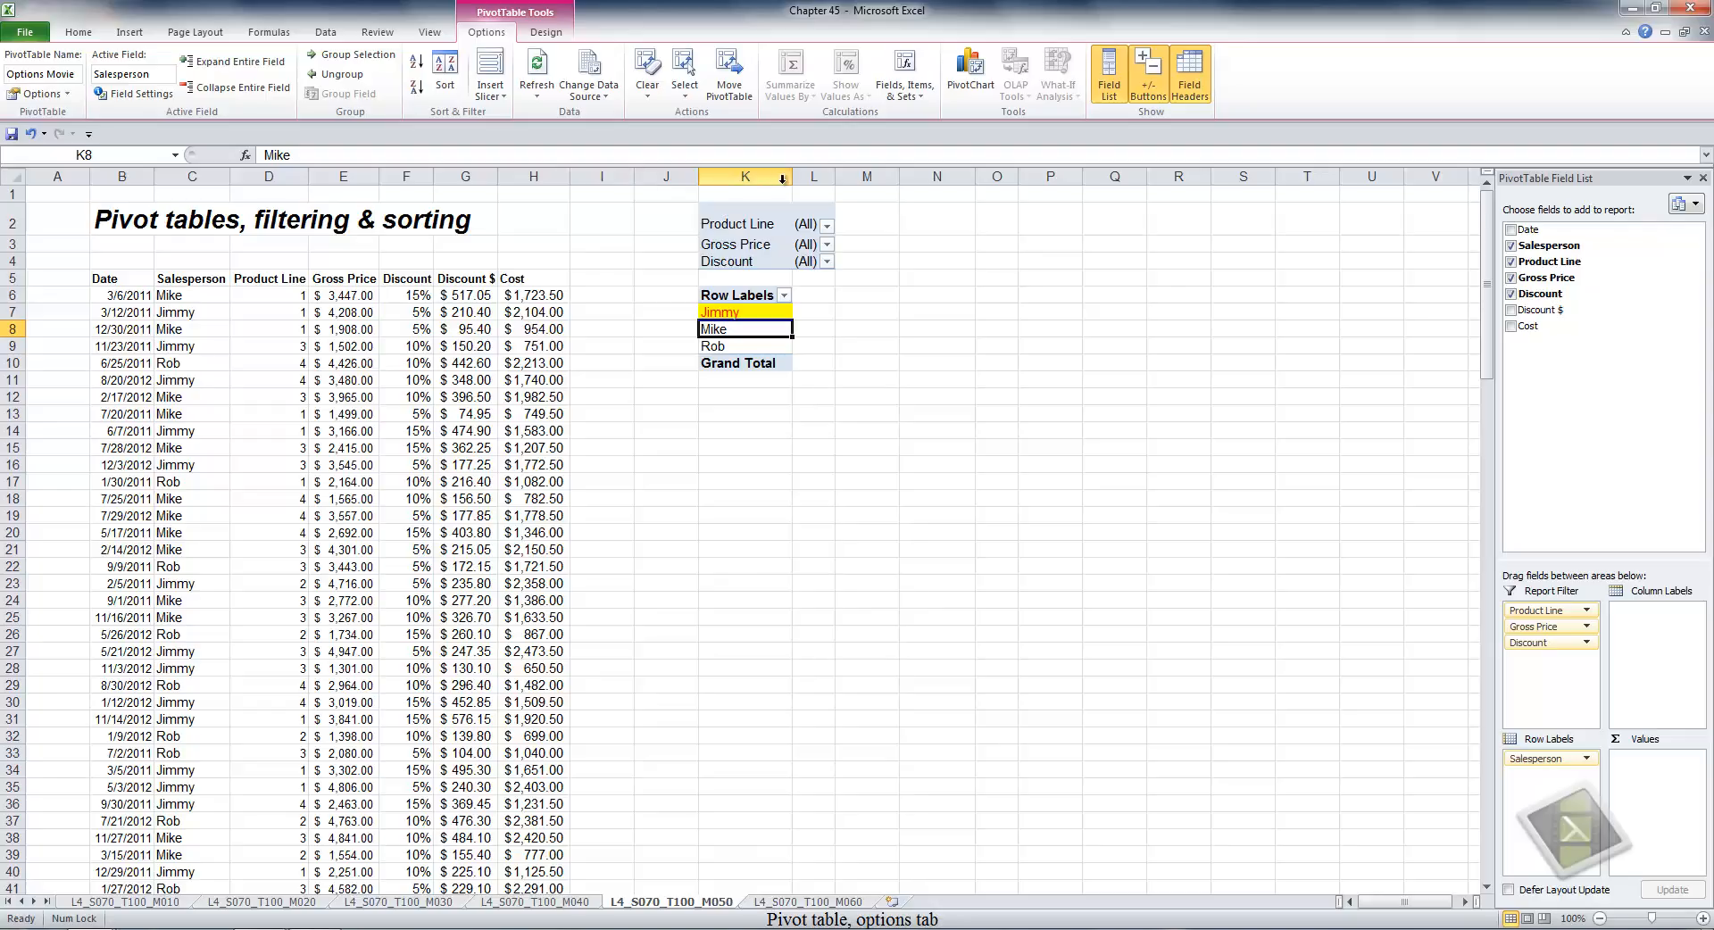
drag(794, 180, 880, 179)
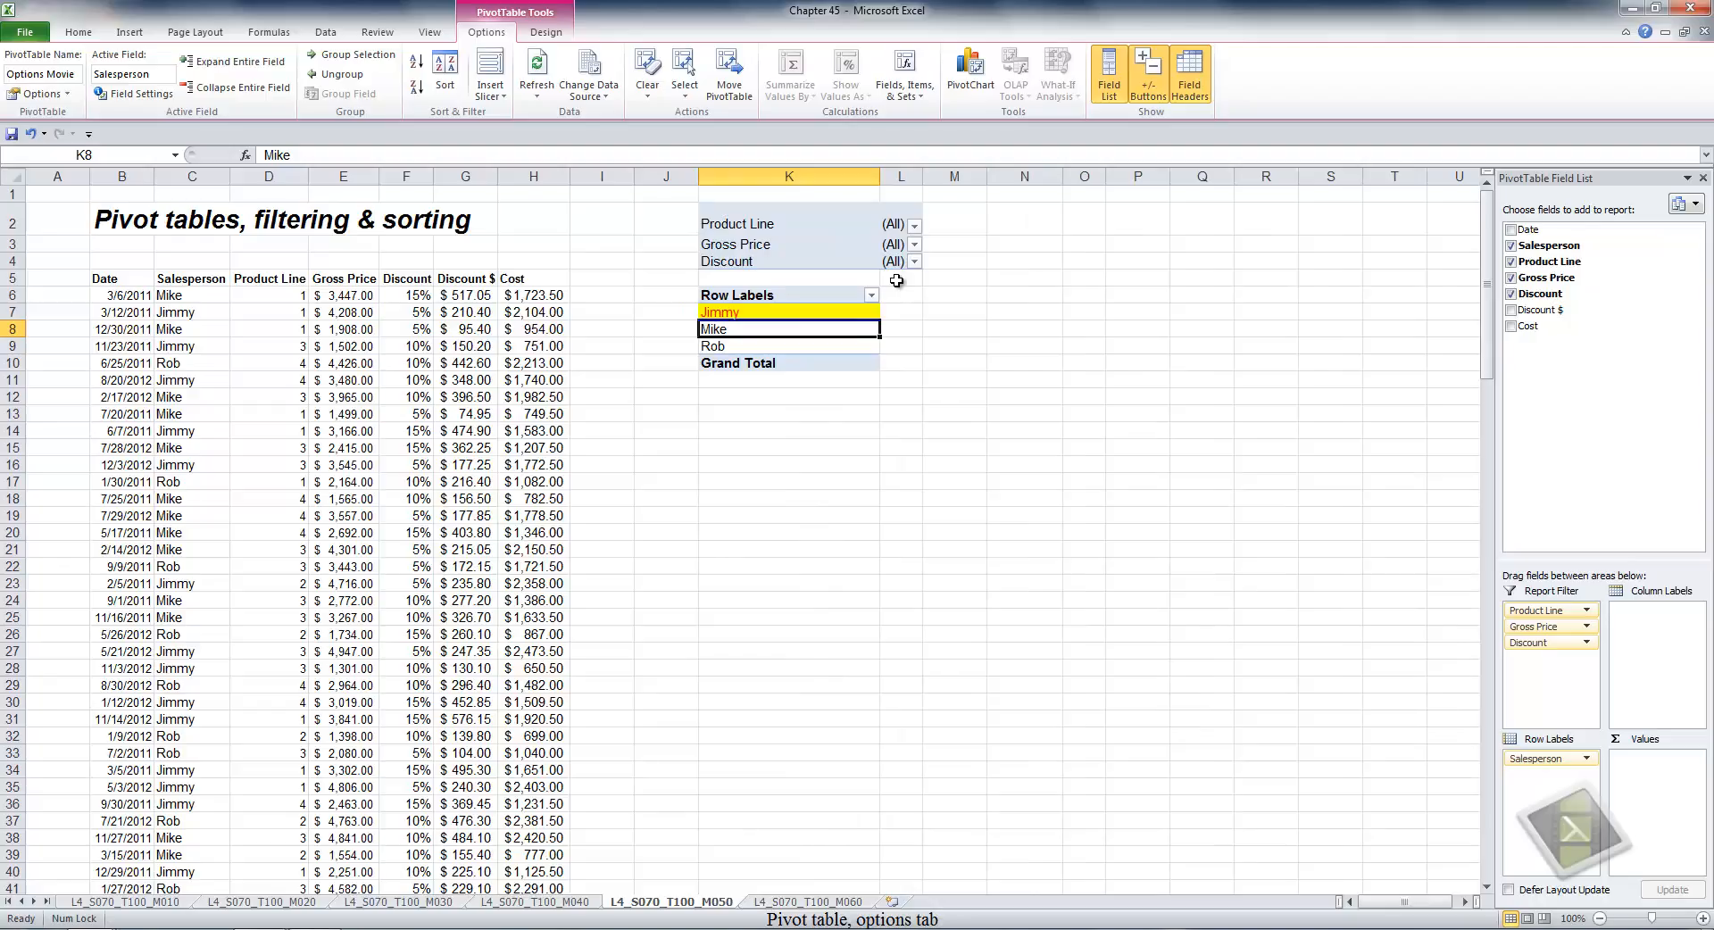
Turn off autofitting of column widths on update in the pivot table options.
click(36, 93)
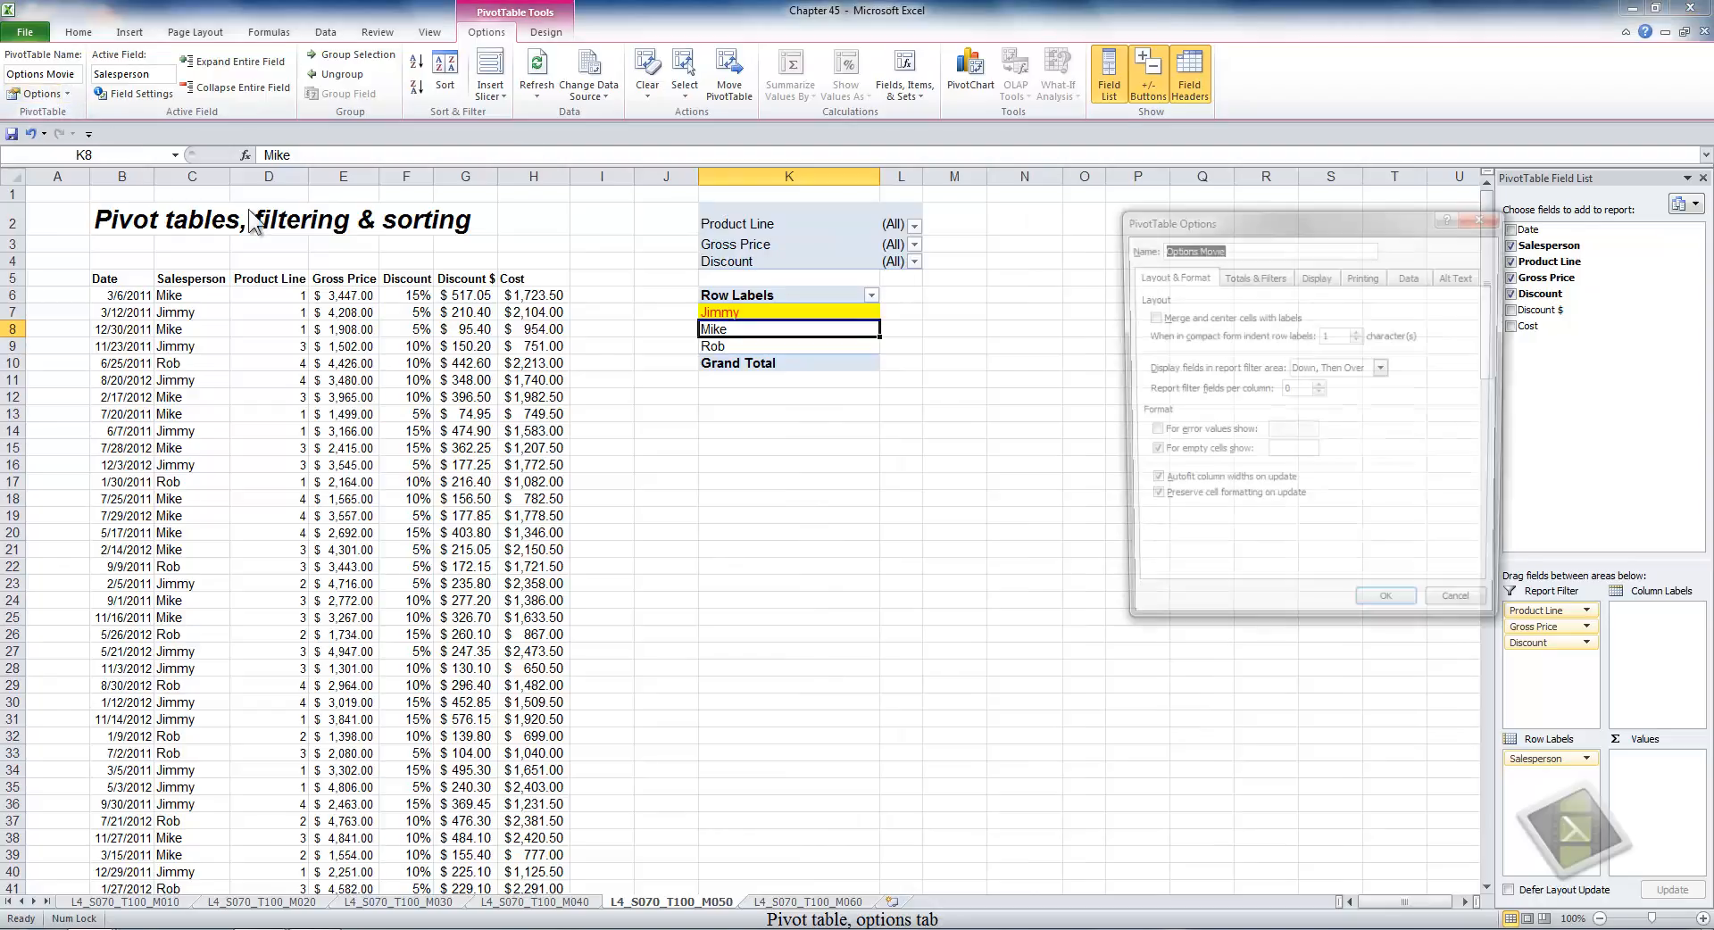
click(1149, 483)
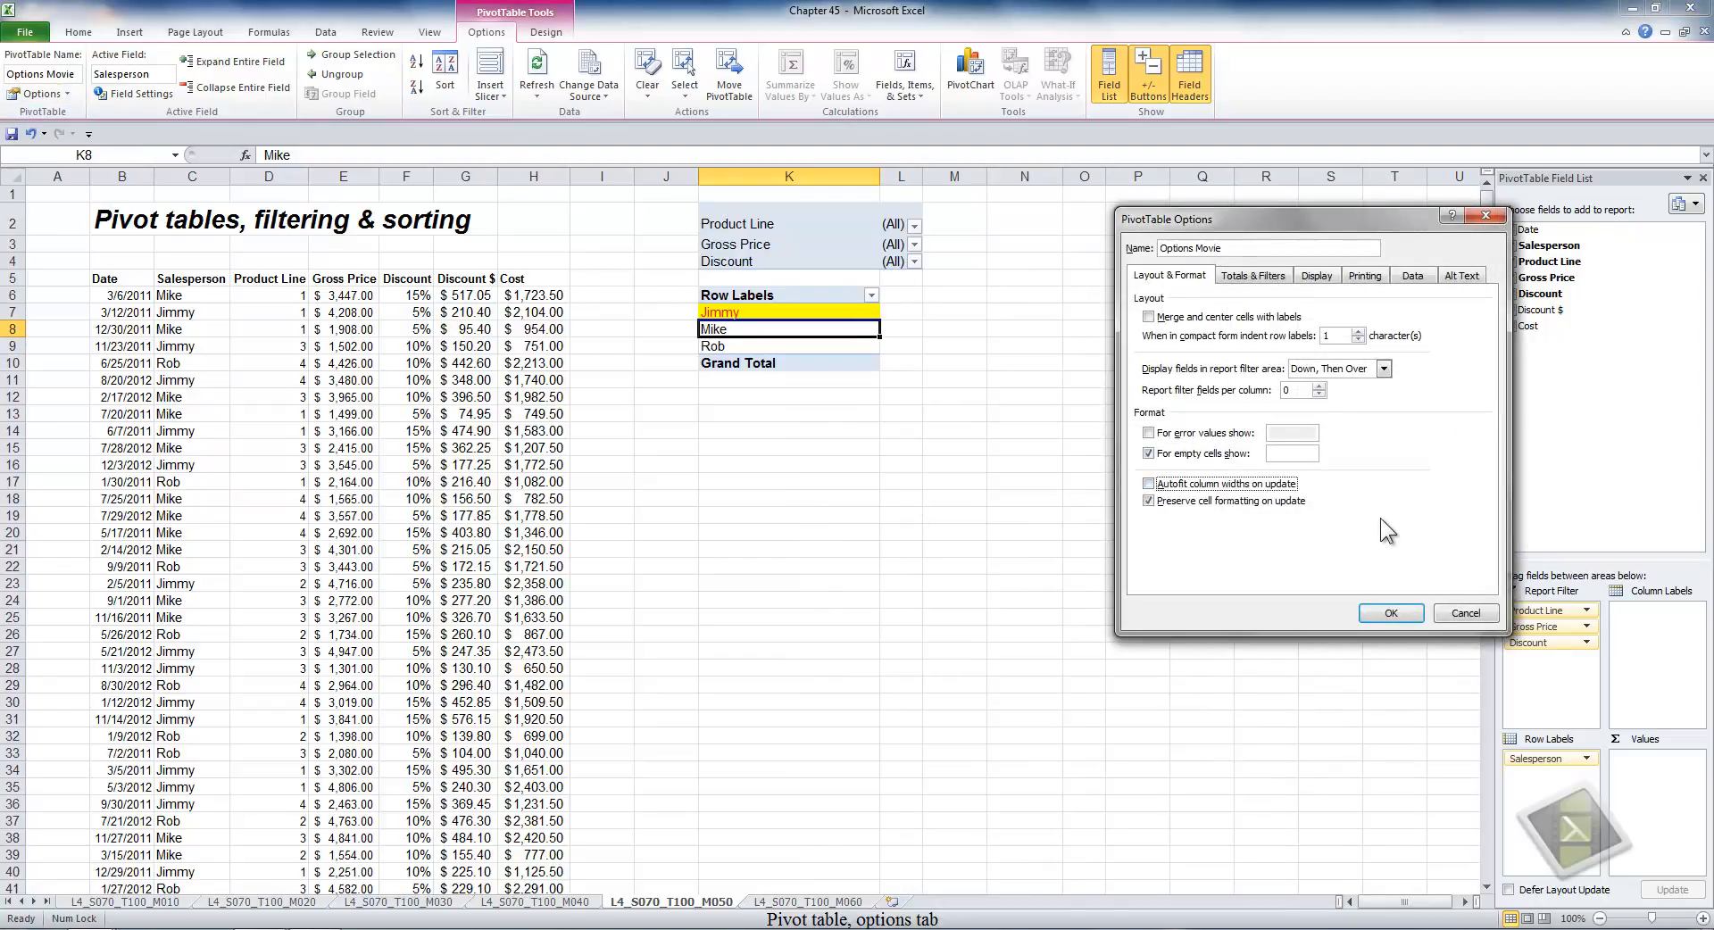
click(1399, 610)
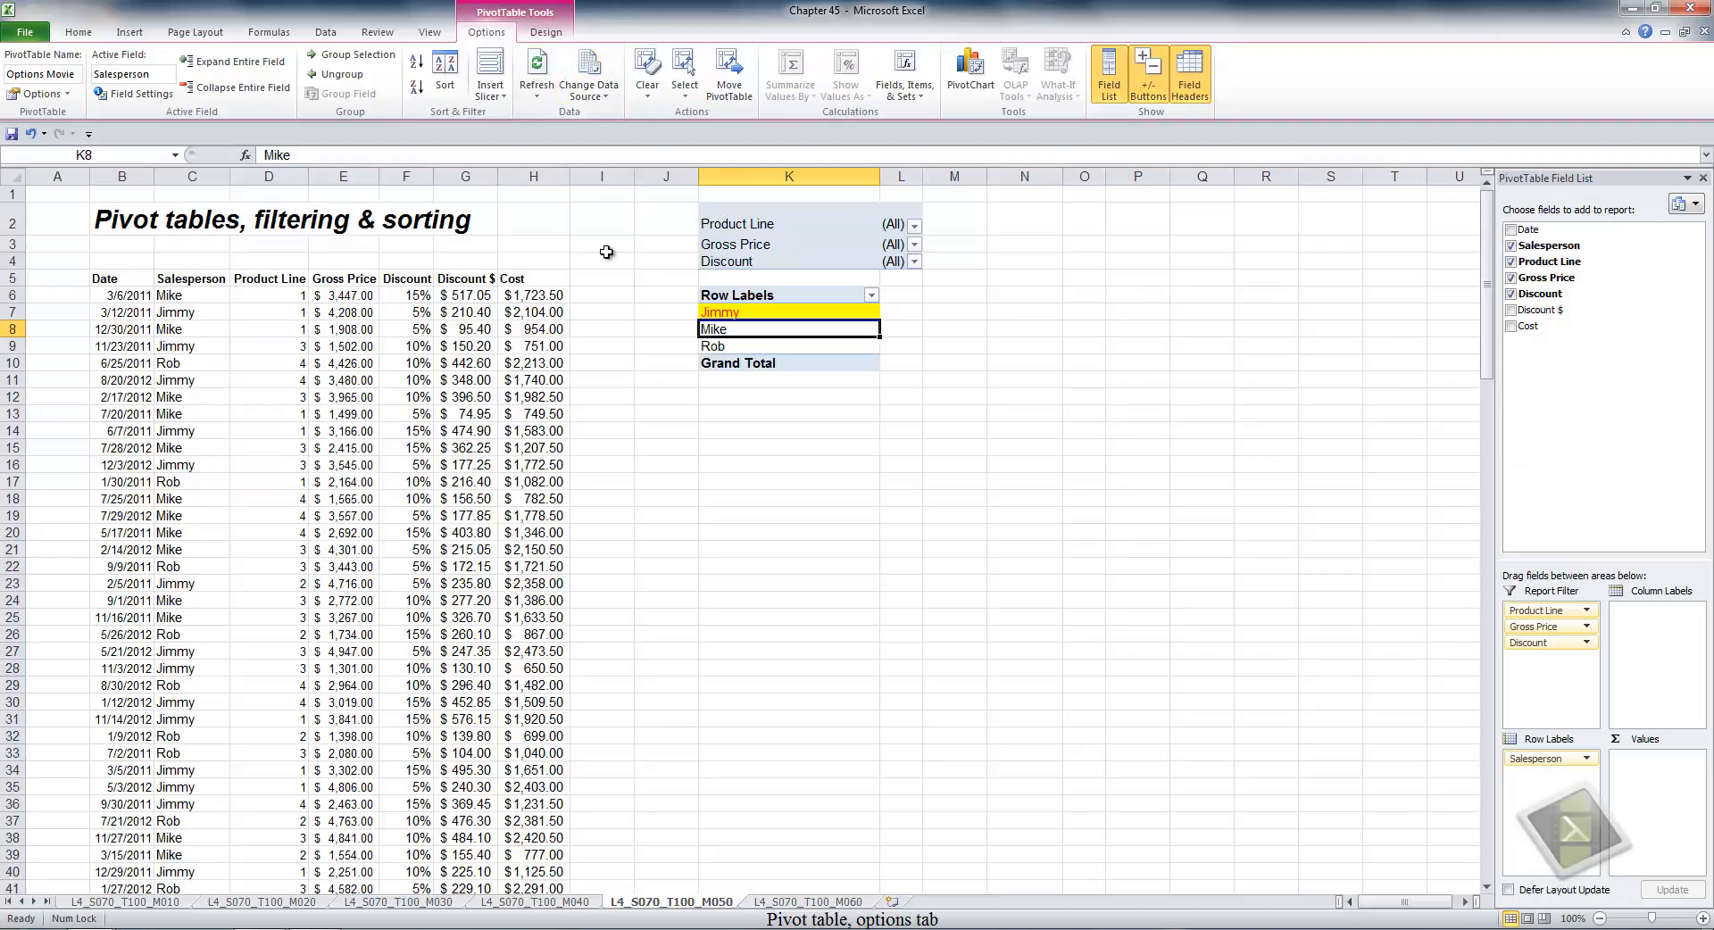
Turn off preserving cell formatting on update in the pivot table options and apply the change.
click(36, 93)
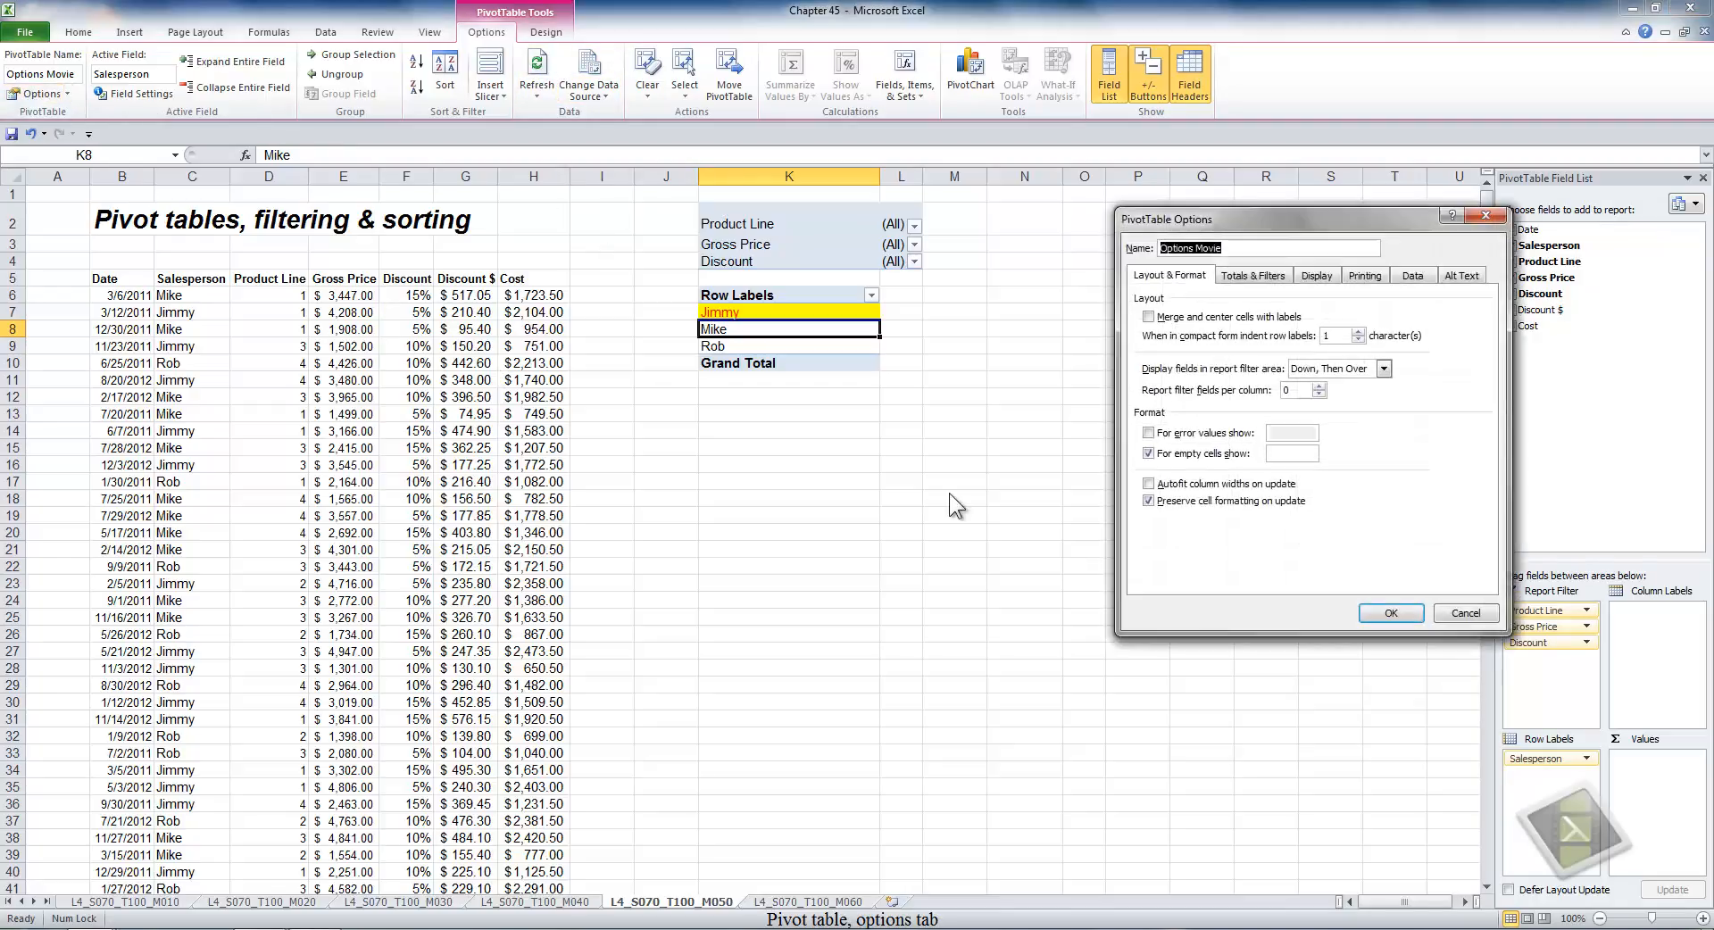
click(1149, 502)
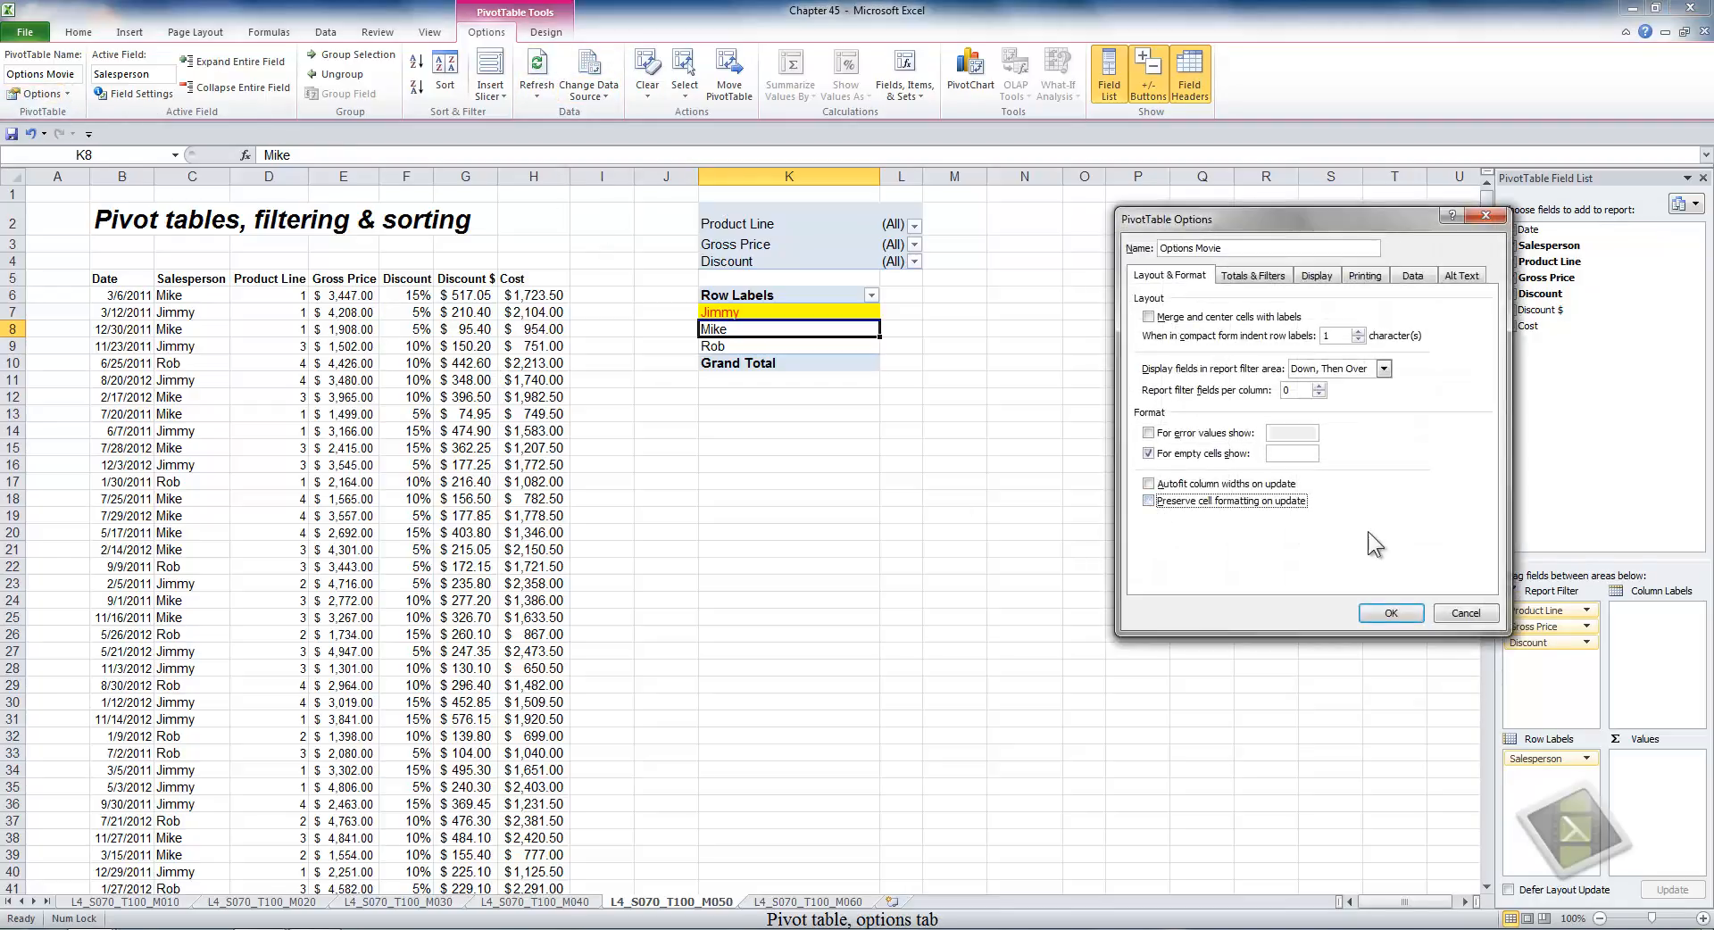
click(1394, 614)
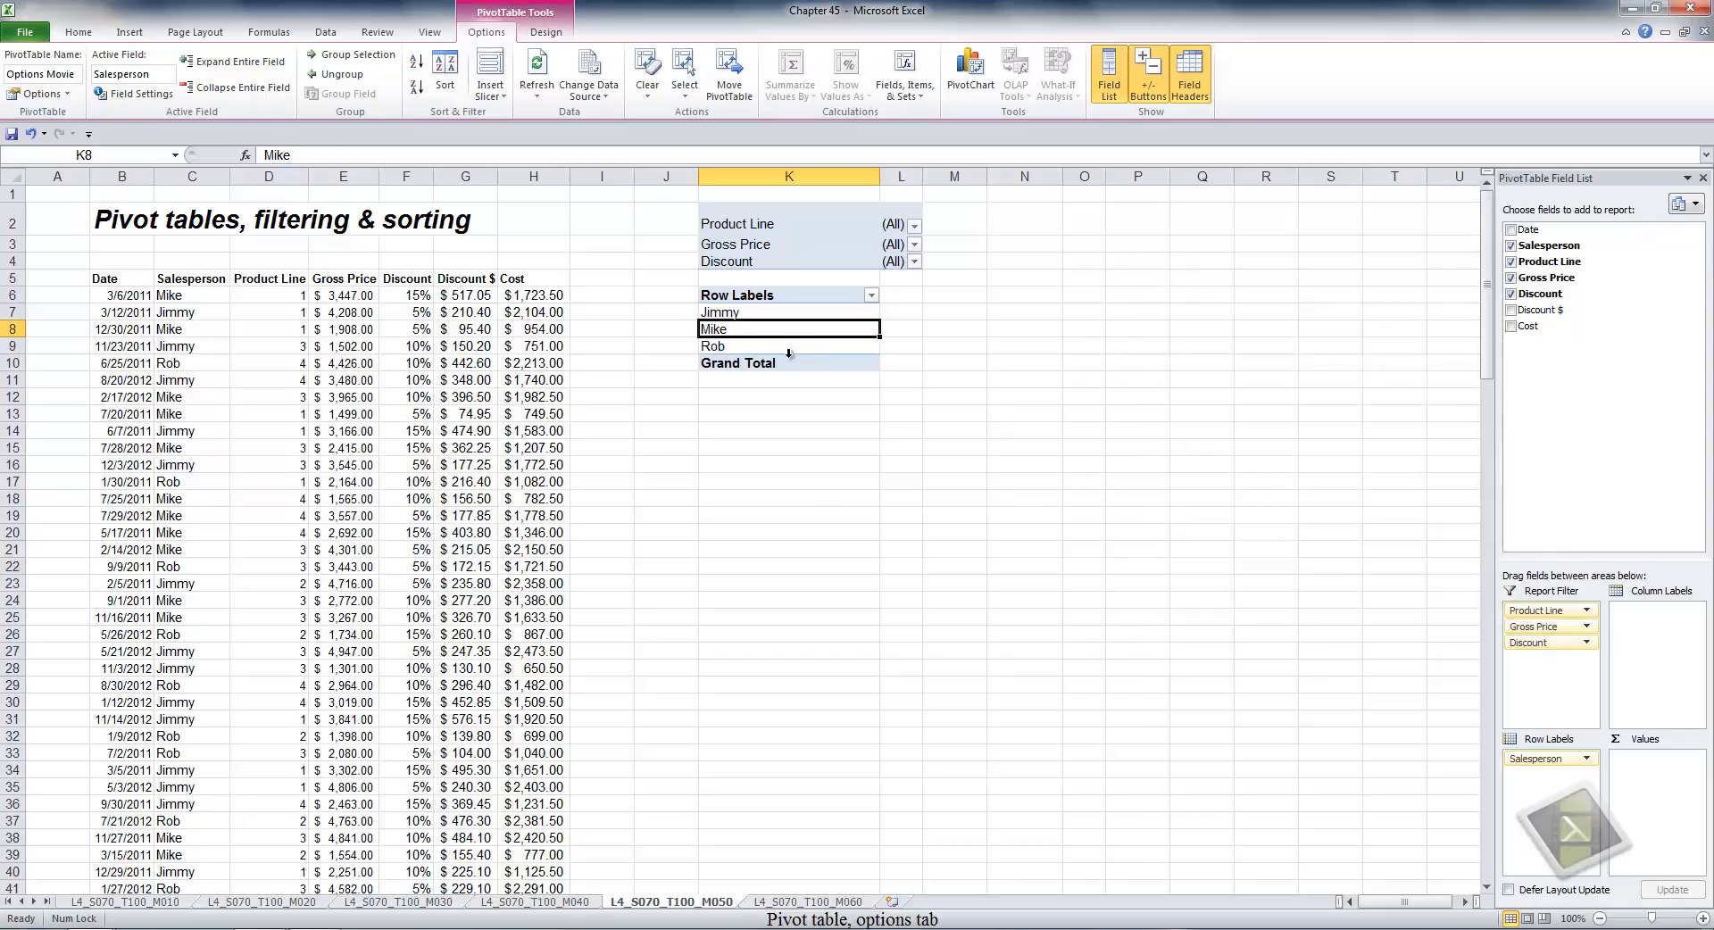
click(785, 418)
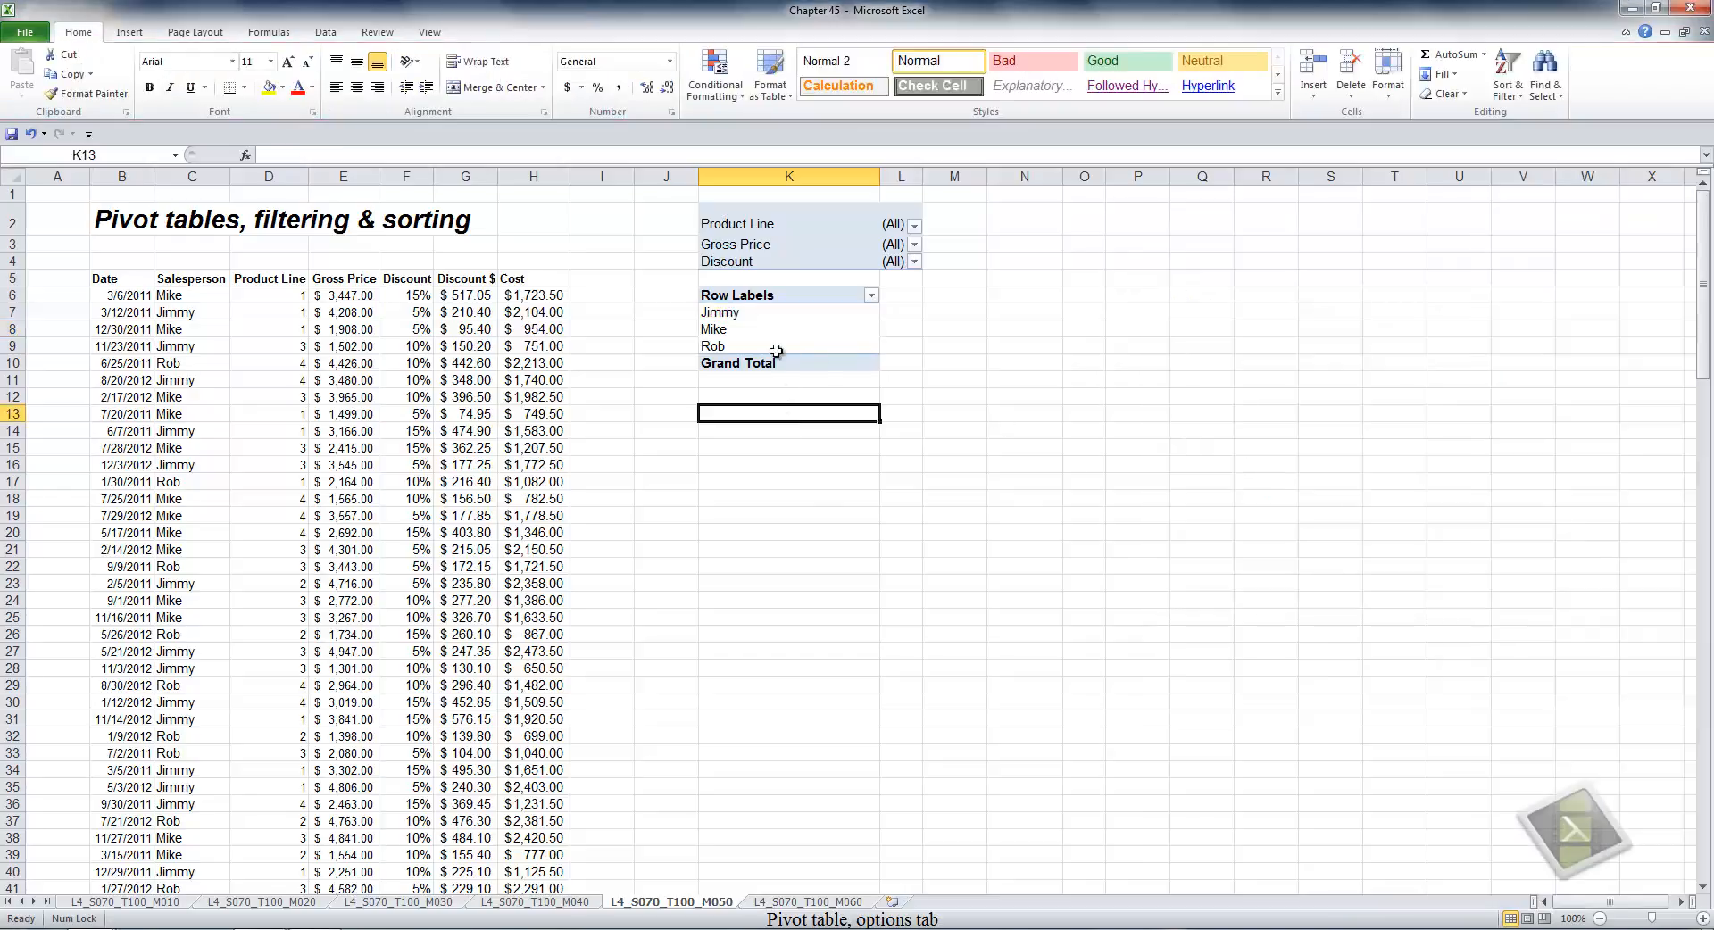
Review the grand total settings in the pivot table options and the Grand Totals choices in the pivot table design settings.
click(752, 317)
click(40, 93)
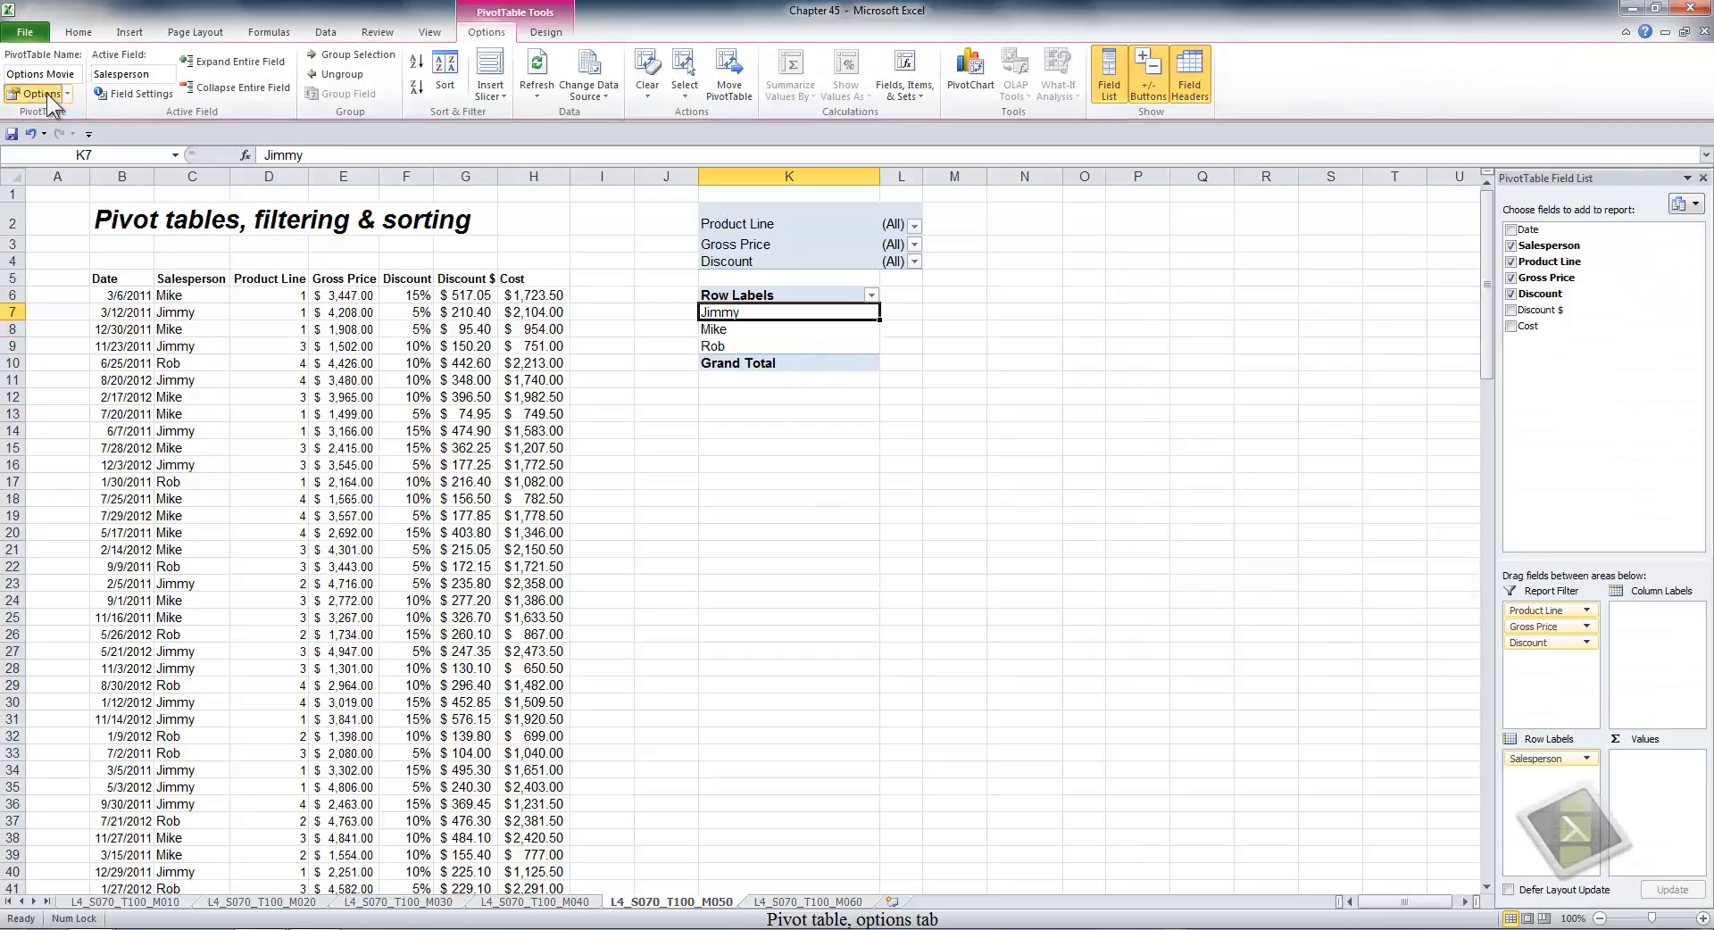
click(1284, 283)
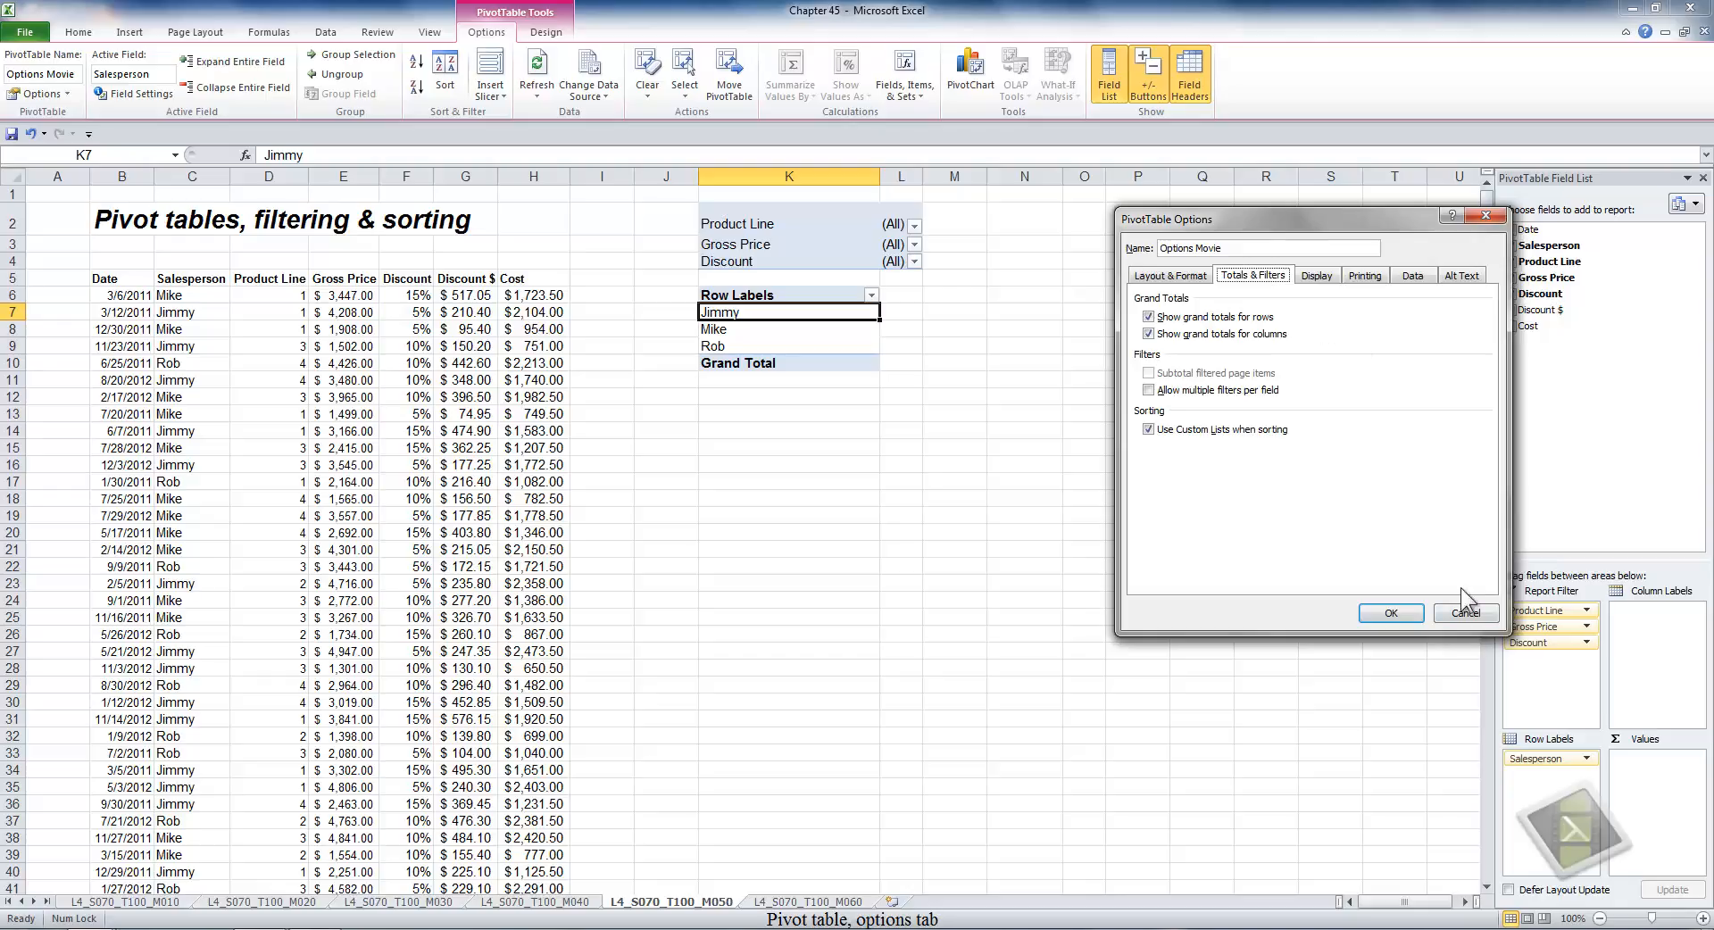
click(1468, 616)
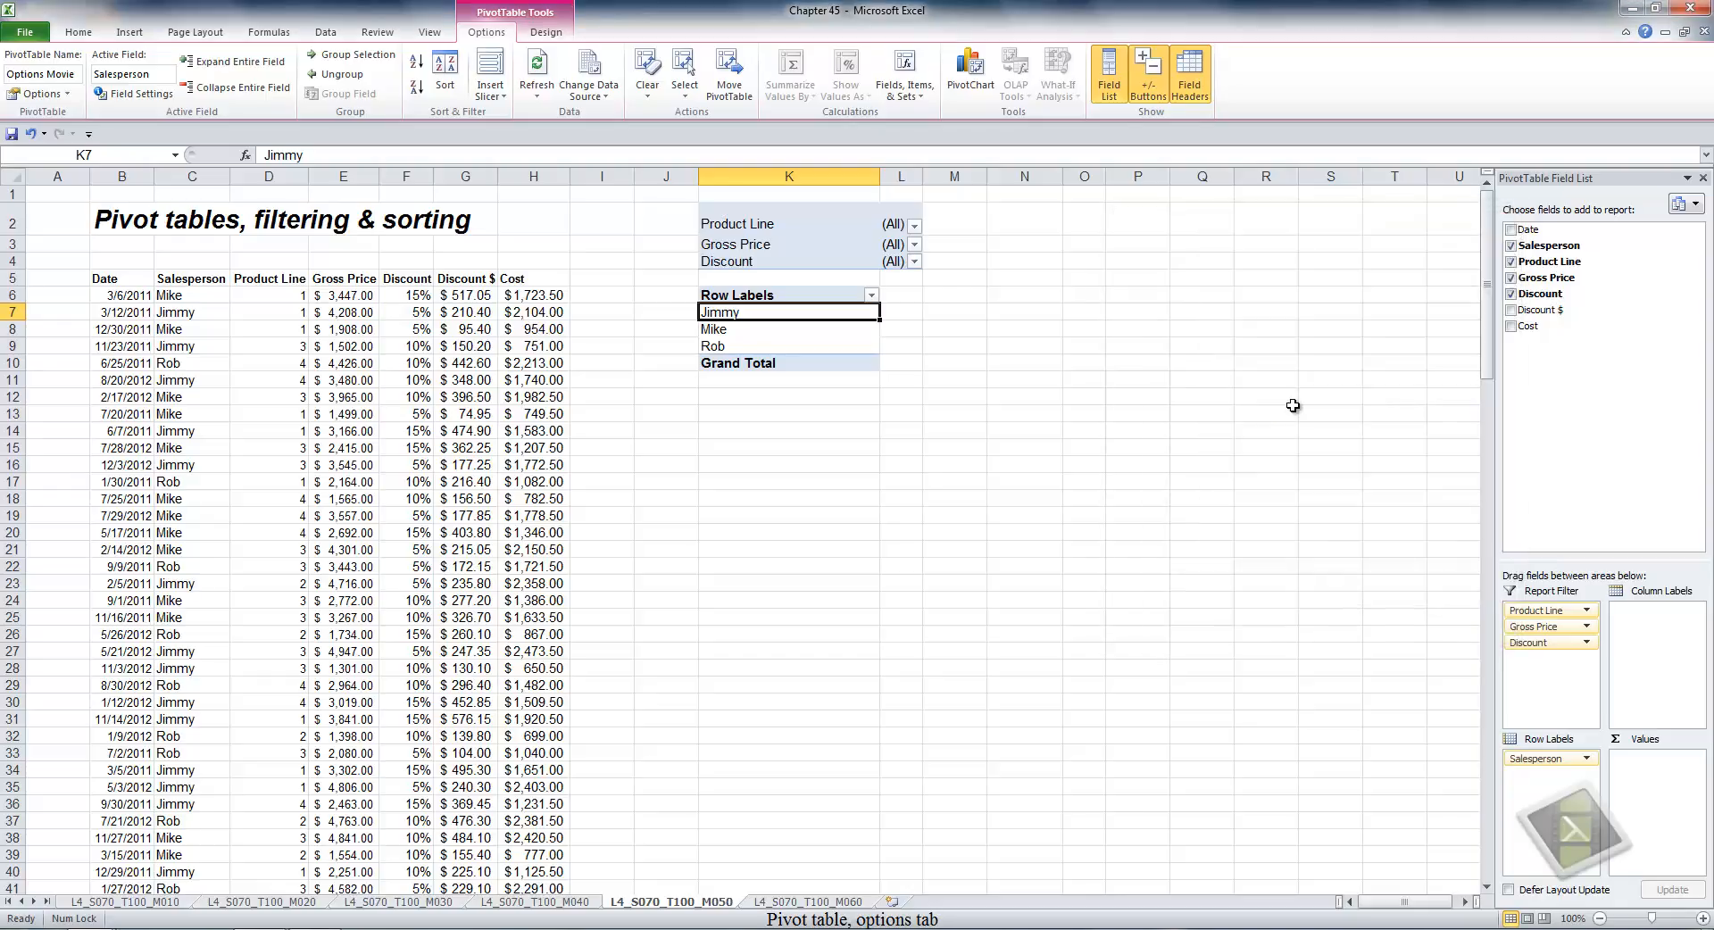
click(546, 34)
click(63, 93)
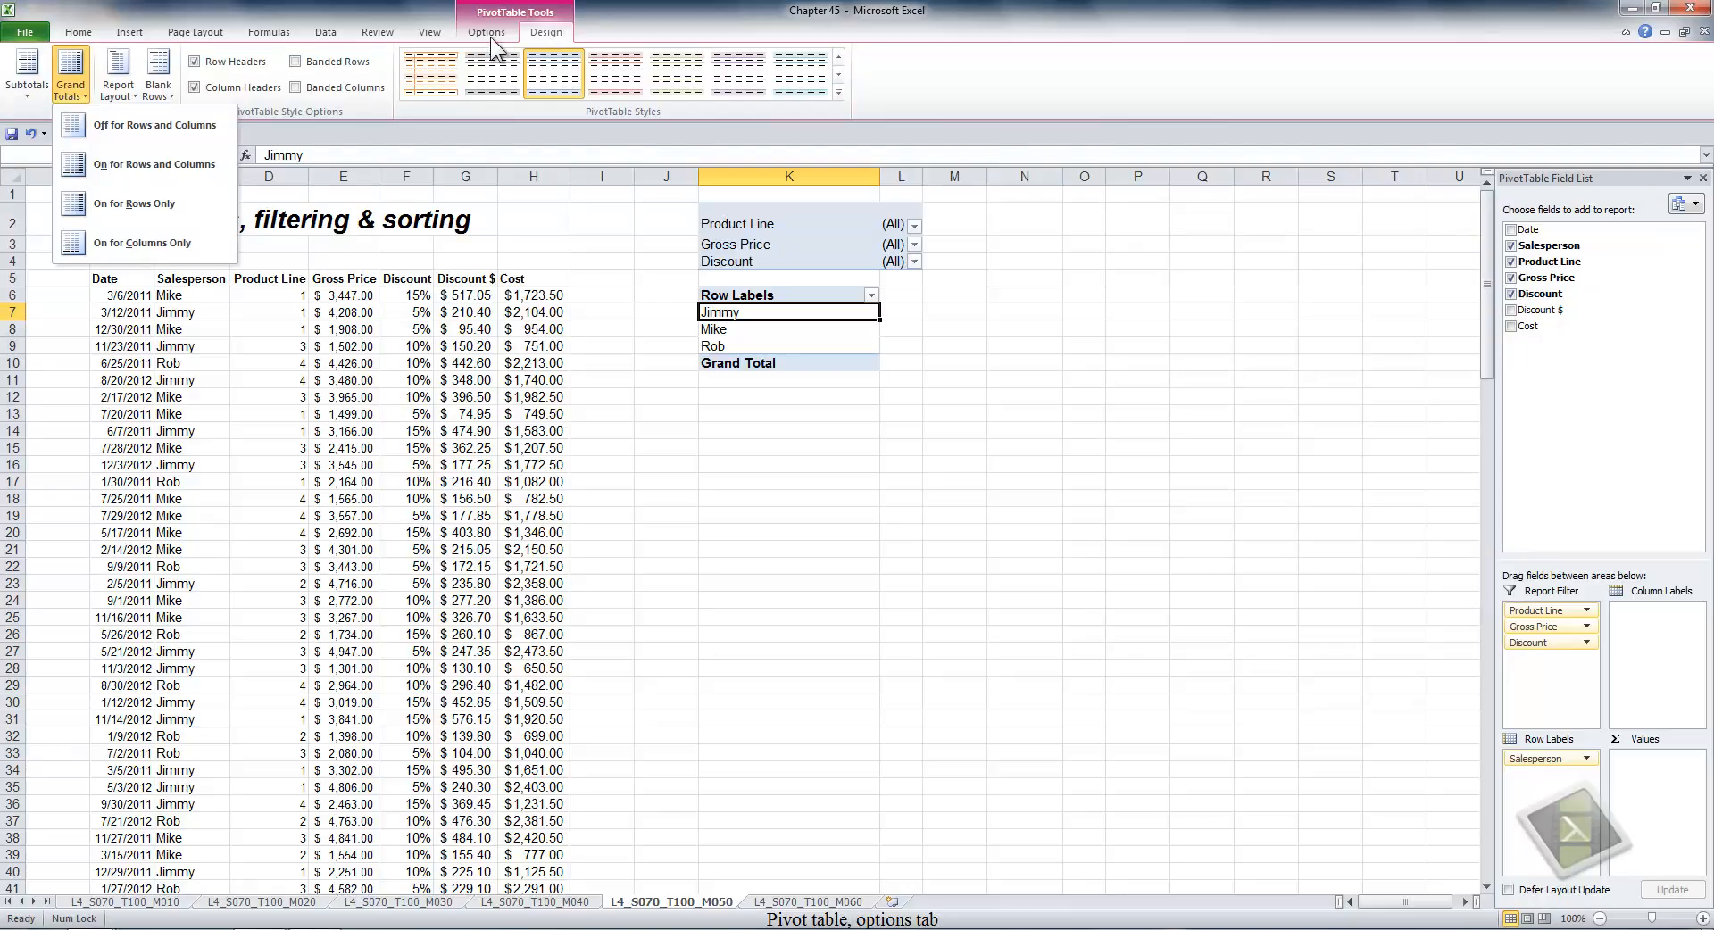
Allow multiple filters per field in the pivot table options and apply the change.
click(487, 33)
click(35, 92)
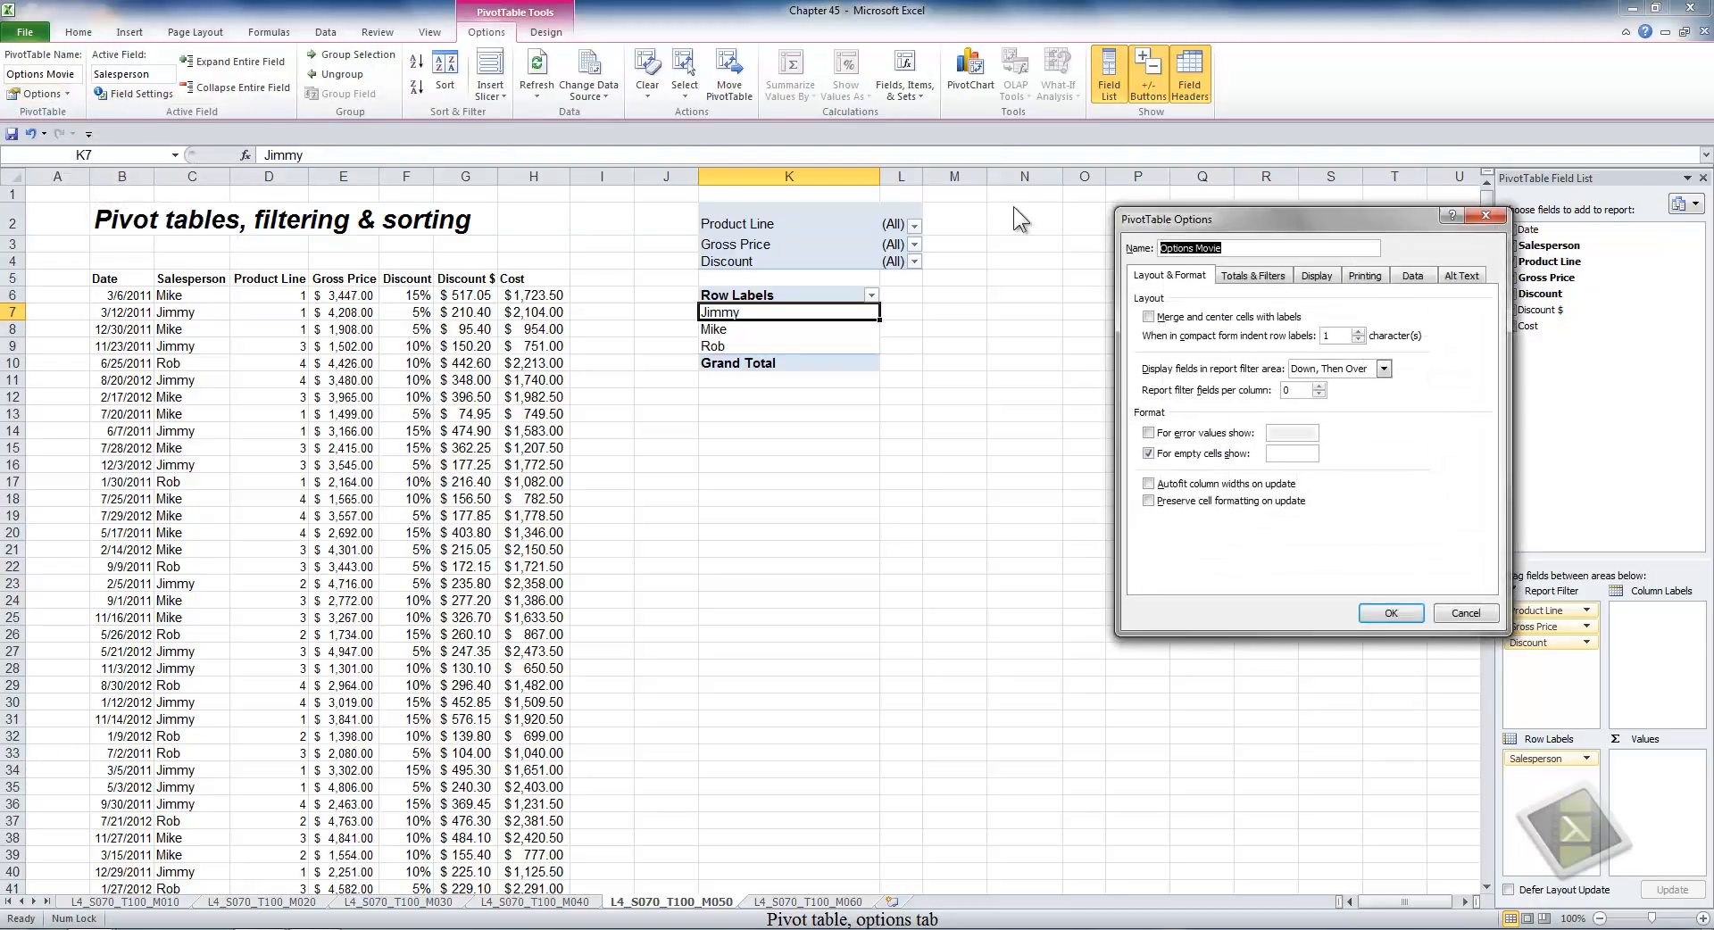
click(1258, 274)
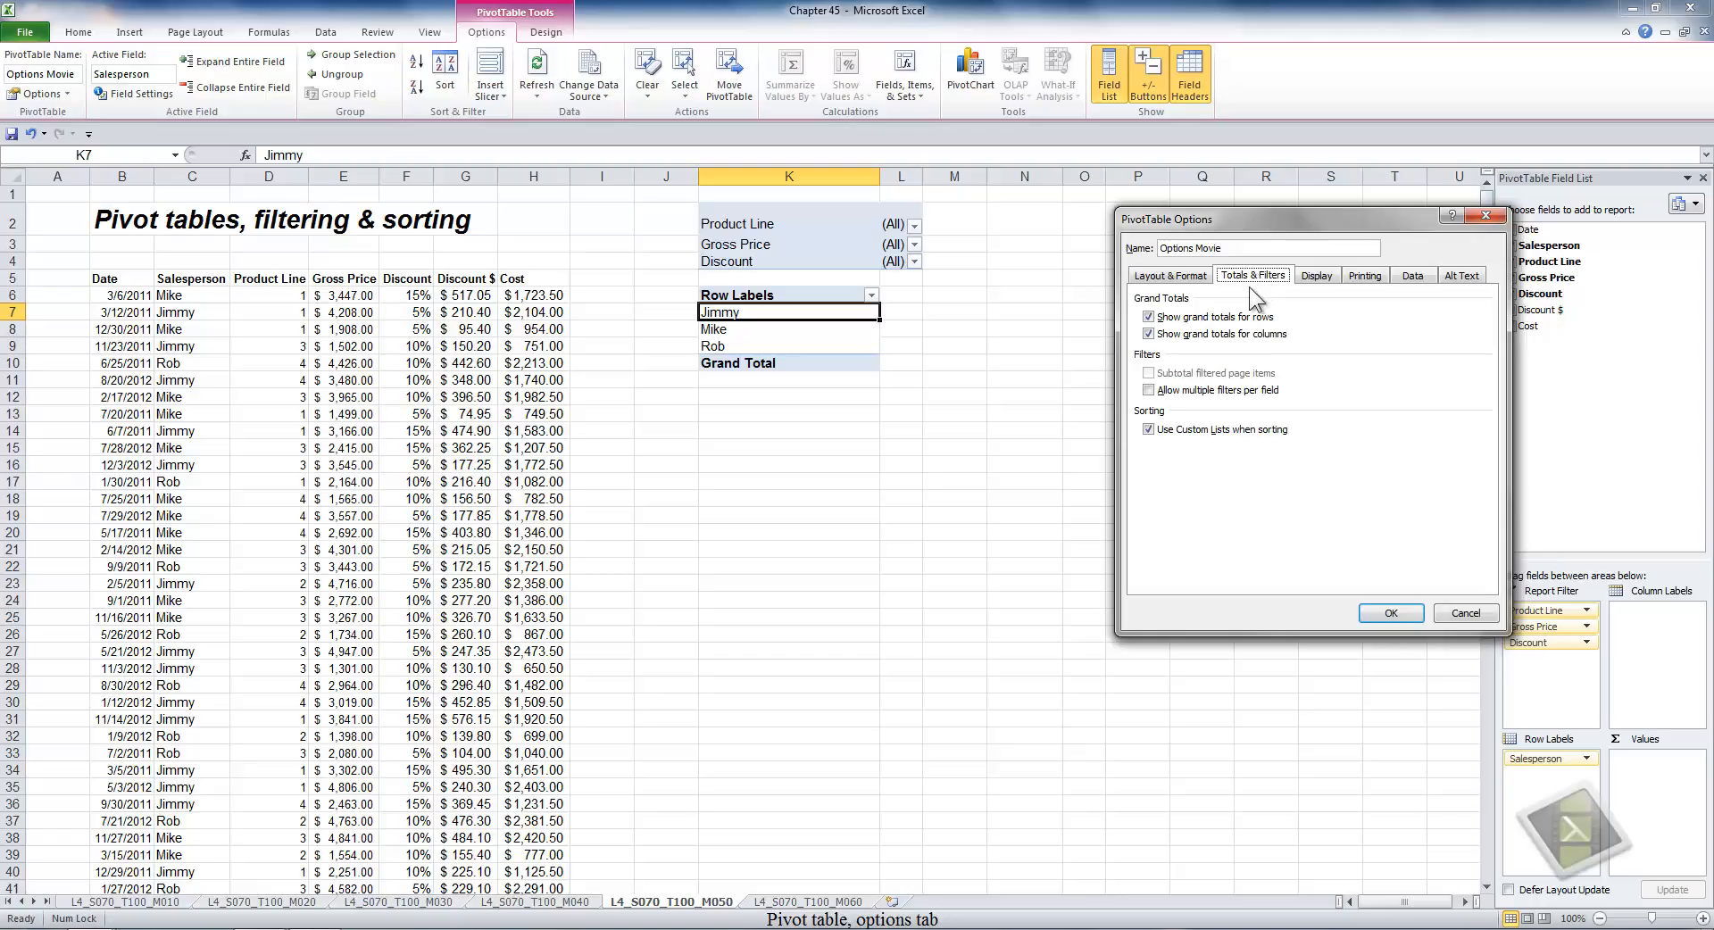
click(1159, 391)
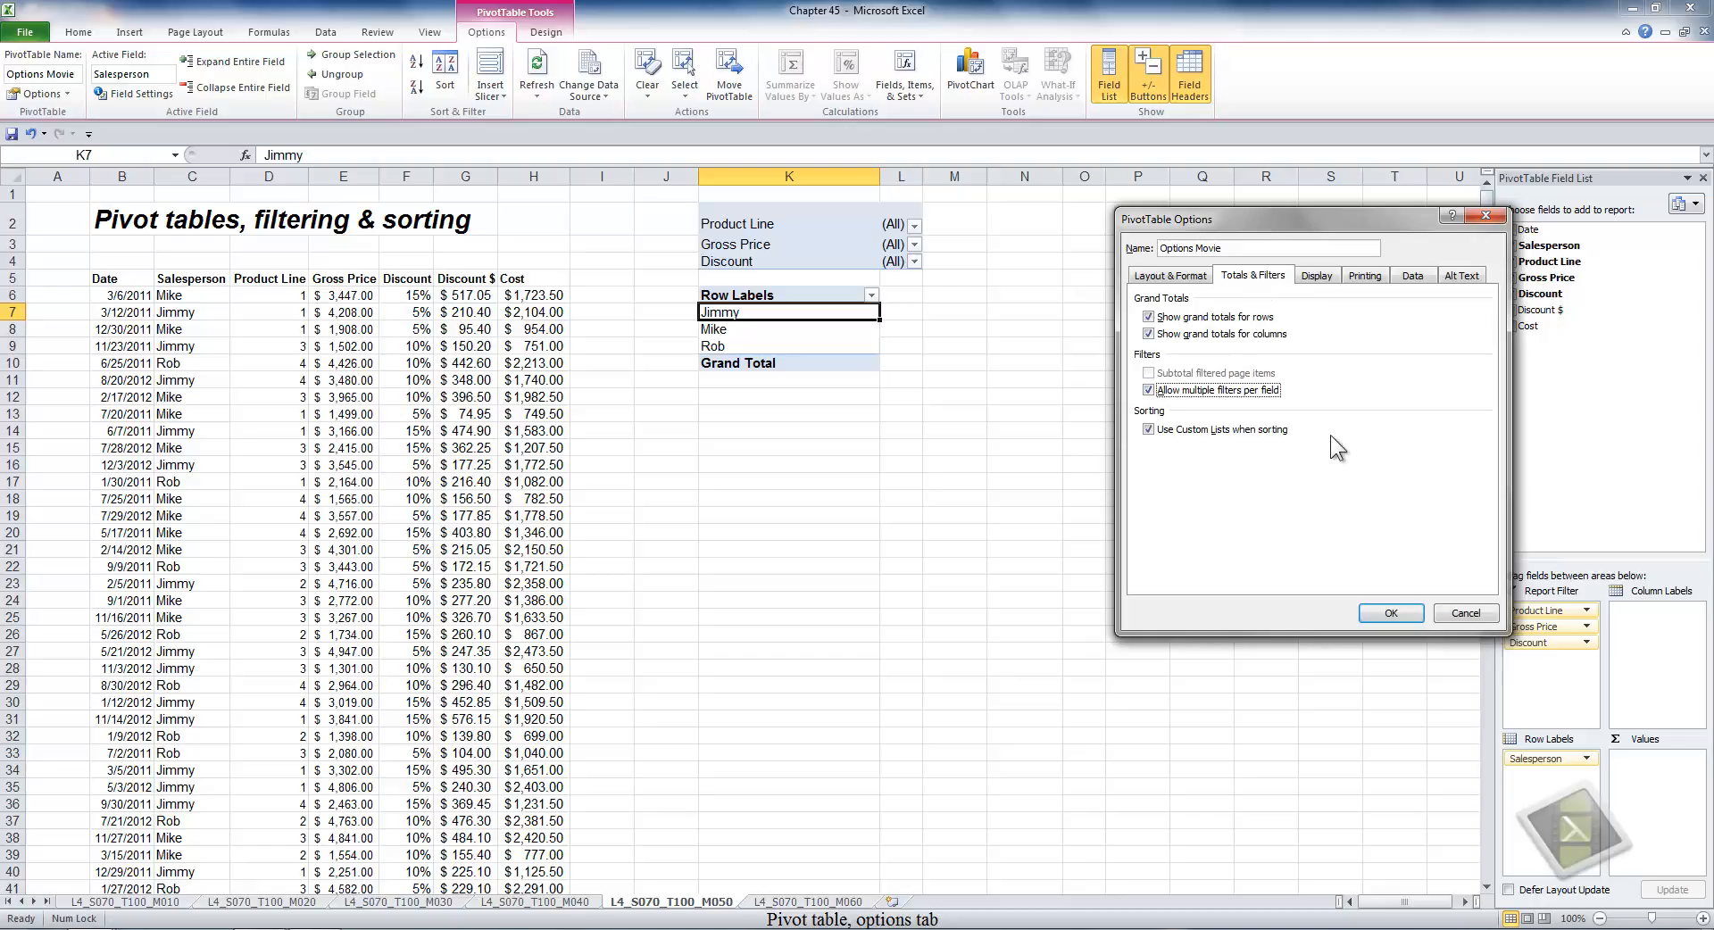
click(1391, 613)
Examine the label filter and value filter choices for the Salesperson field, and leave without applying a filter.
right_click(1547, 272)
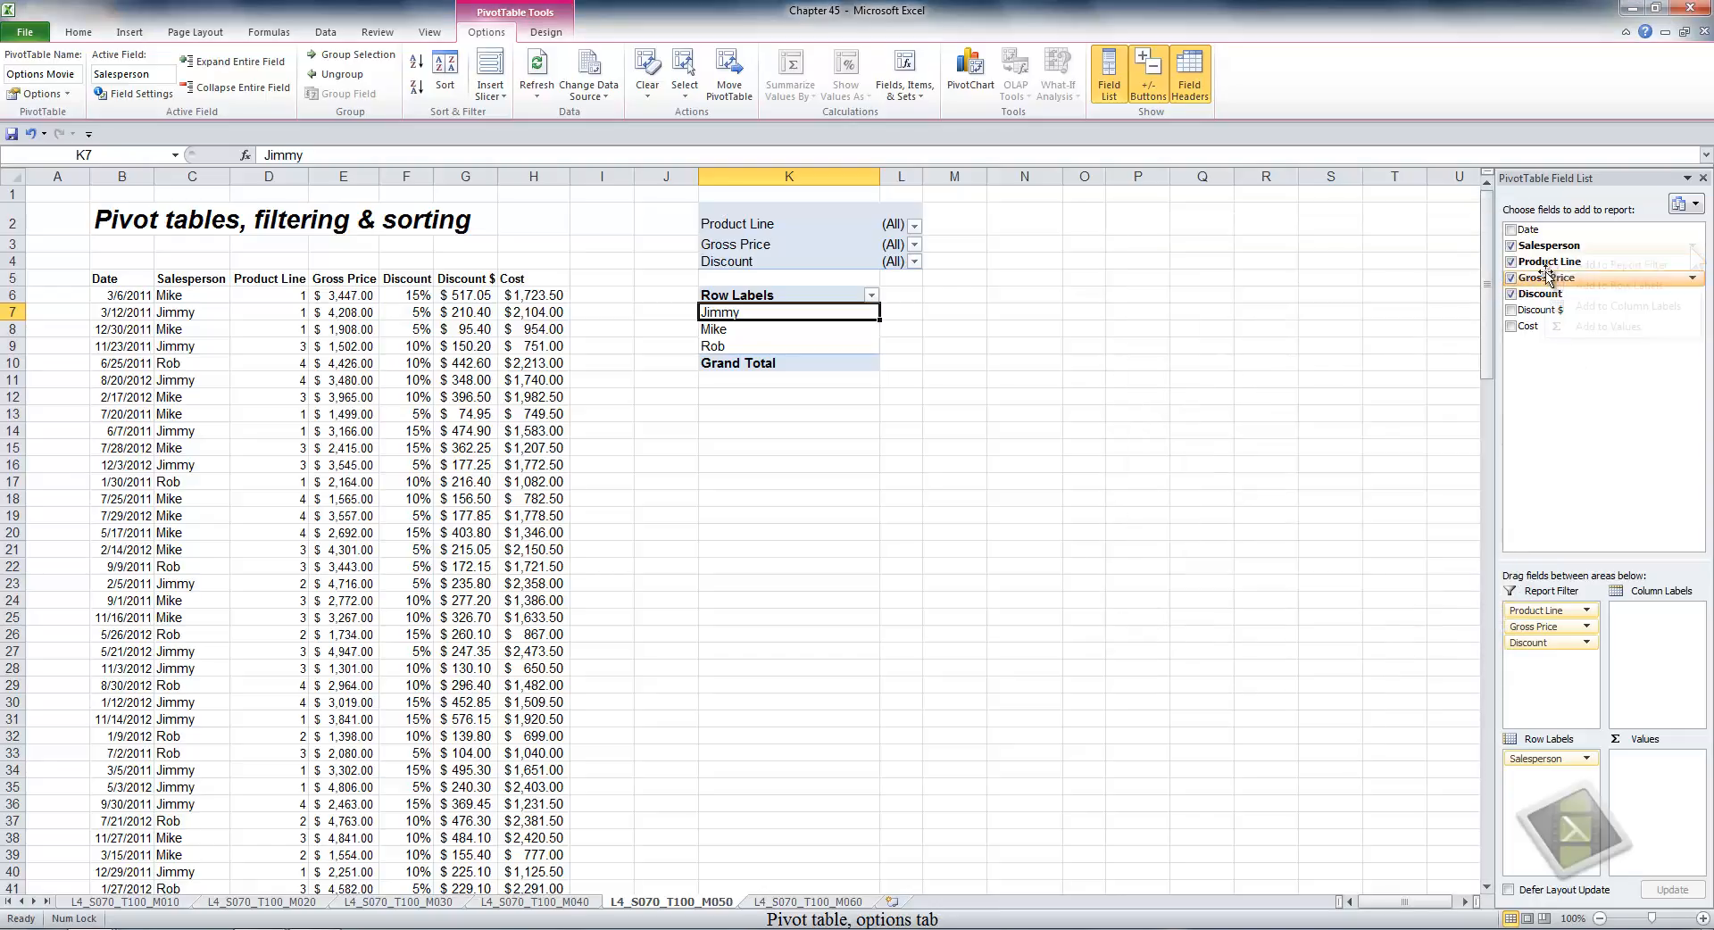
click(1691, 246)
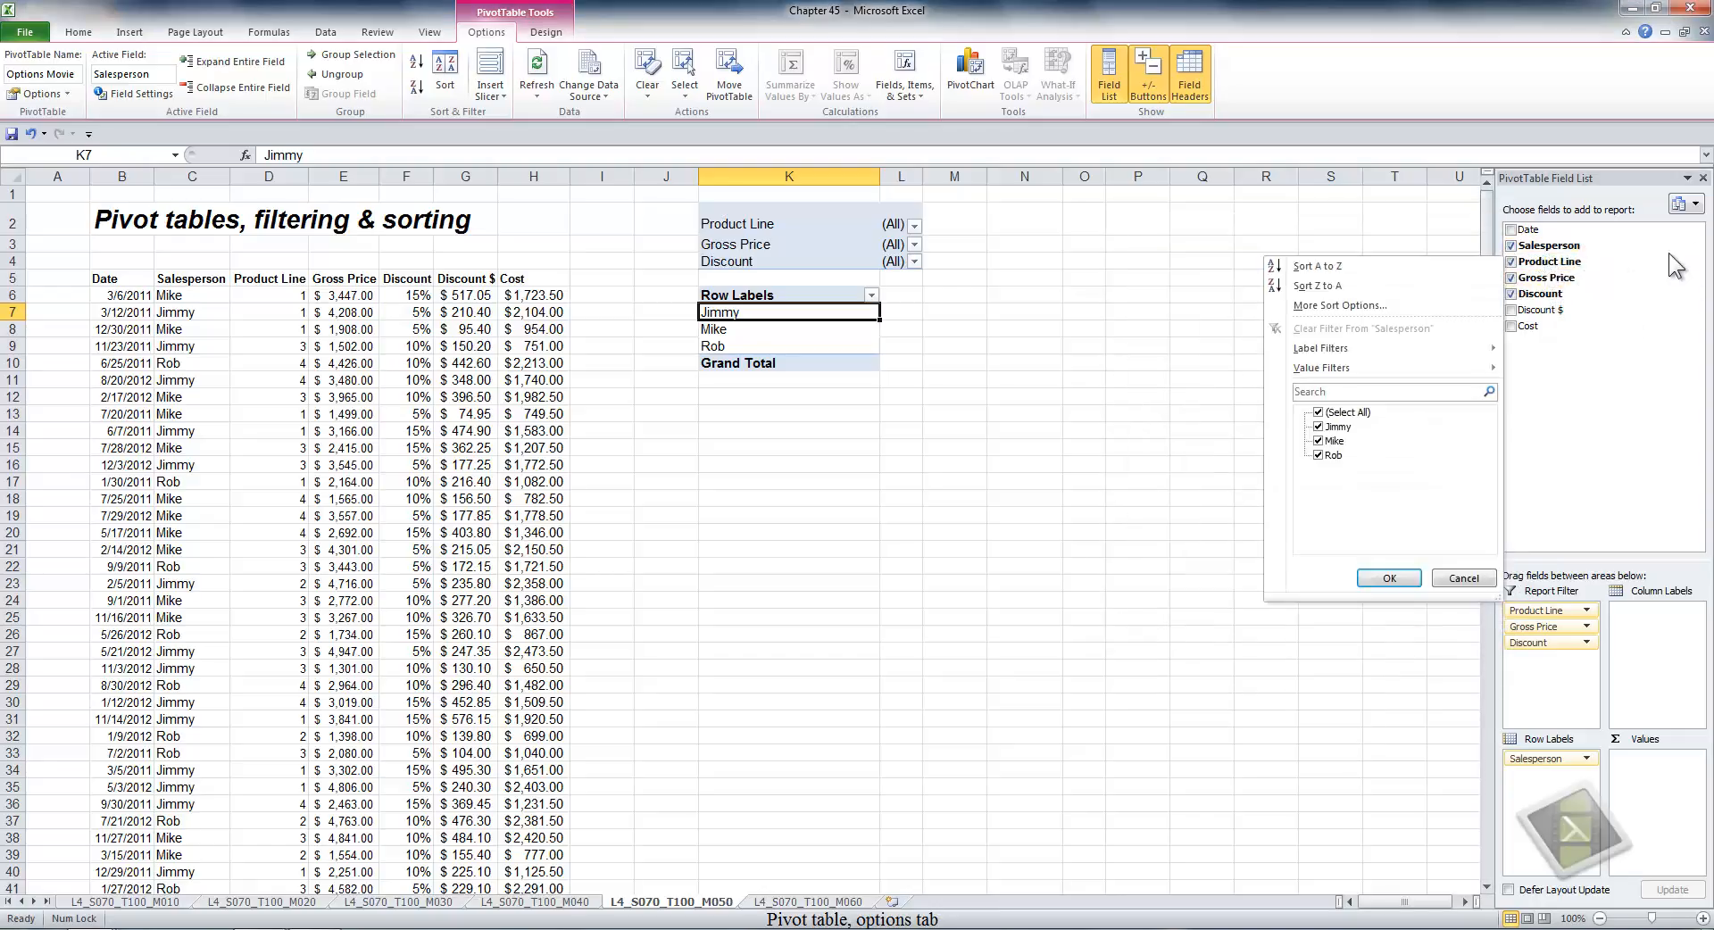
mouse_move(1381, 347)
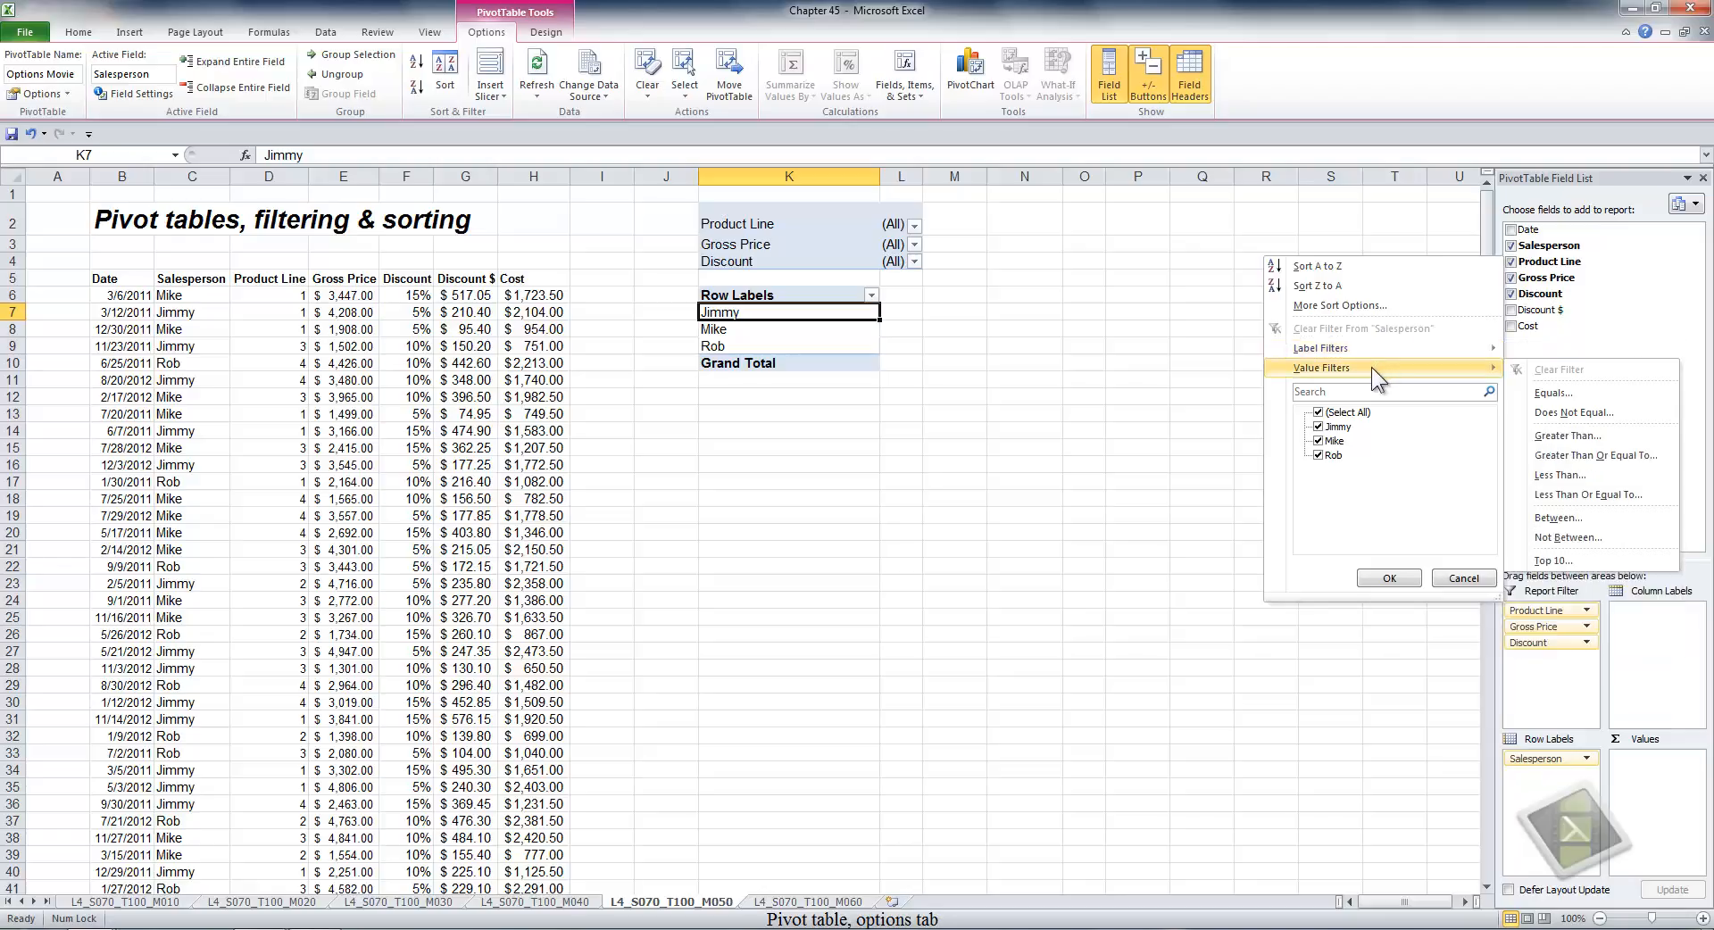
click(1463, 577)
Review the totals, filters, sorting and display settings in the pivot table options.
click(36, 93)
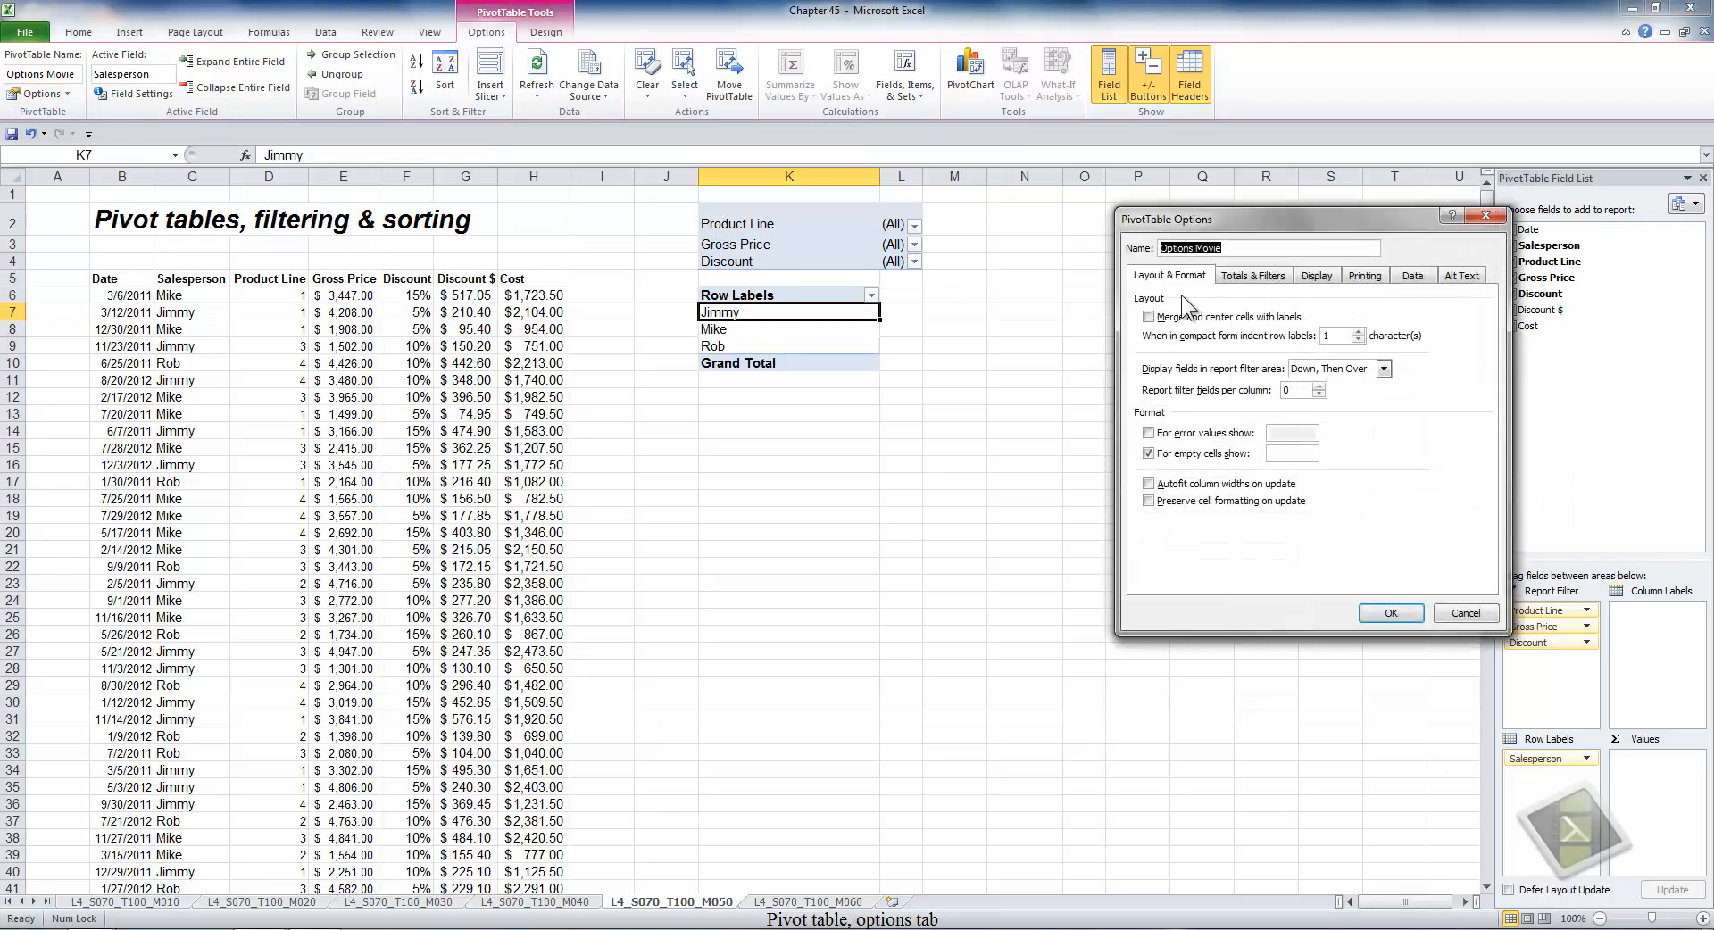
click(1252, 276)
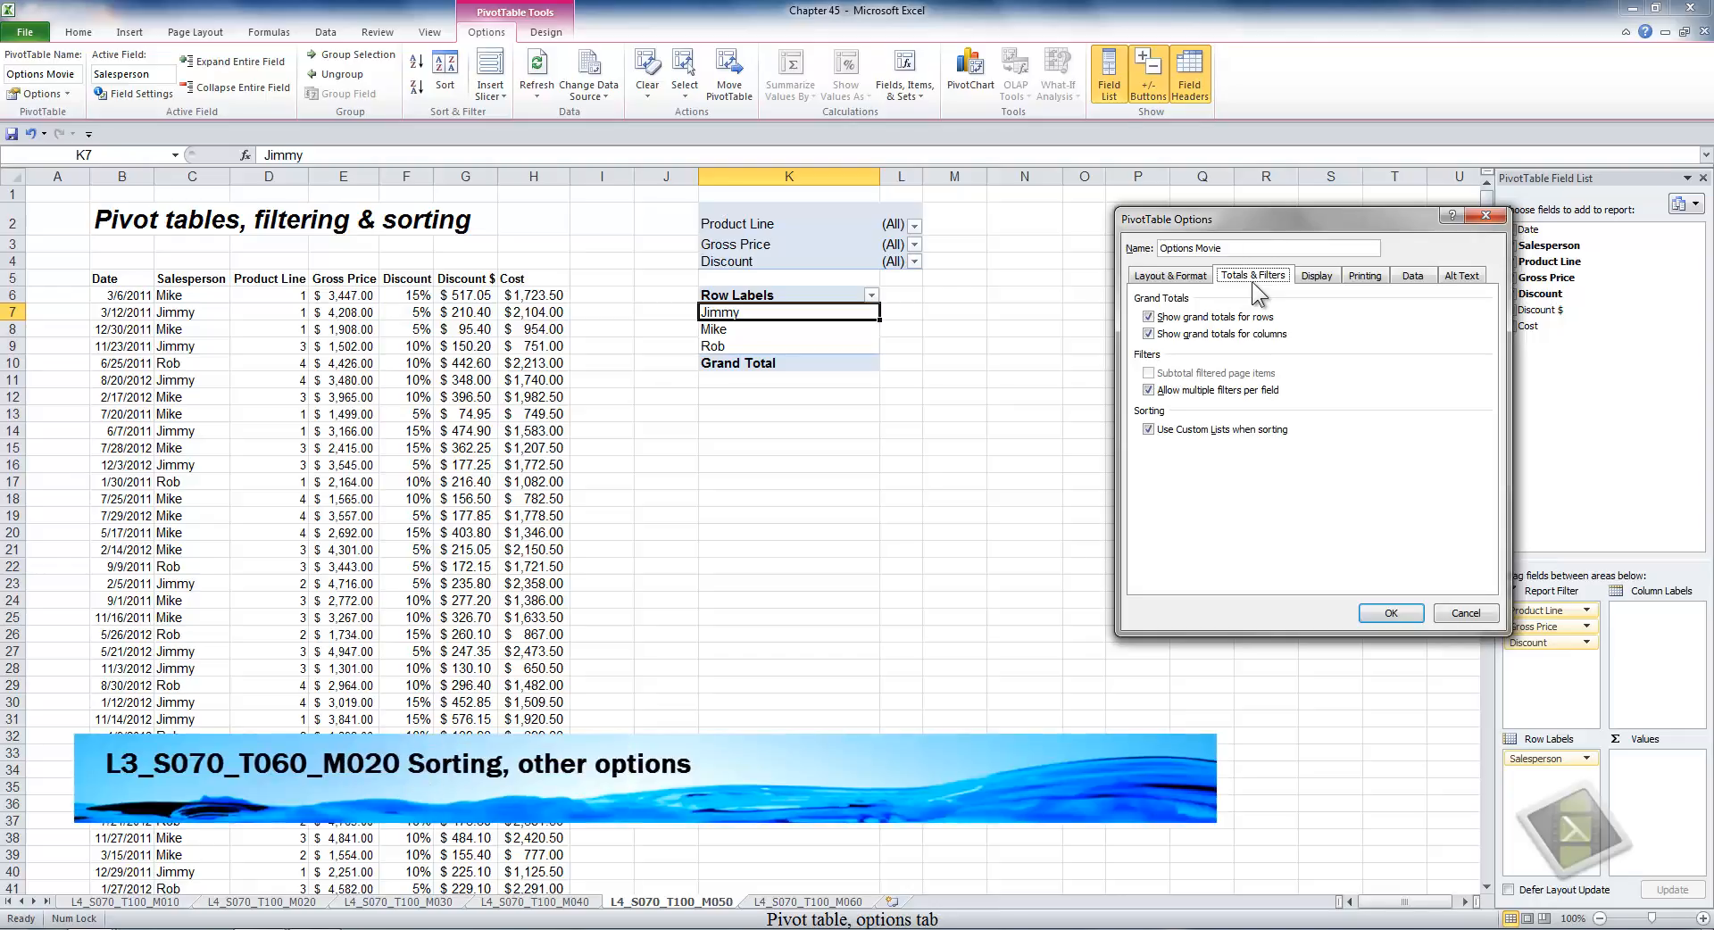
click(1319, 282)
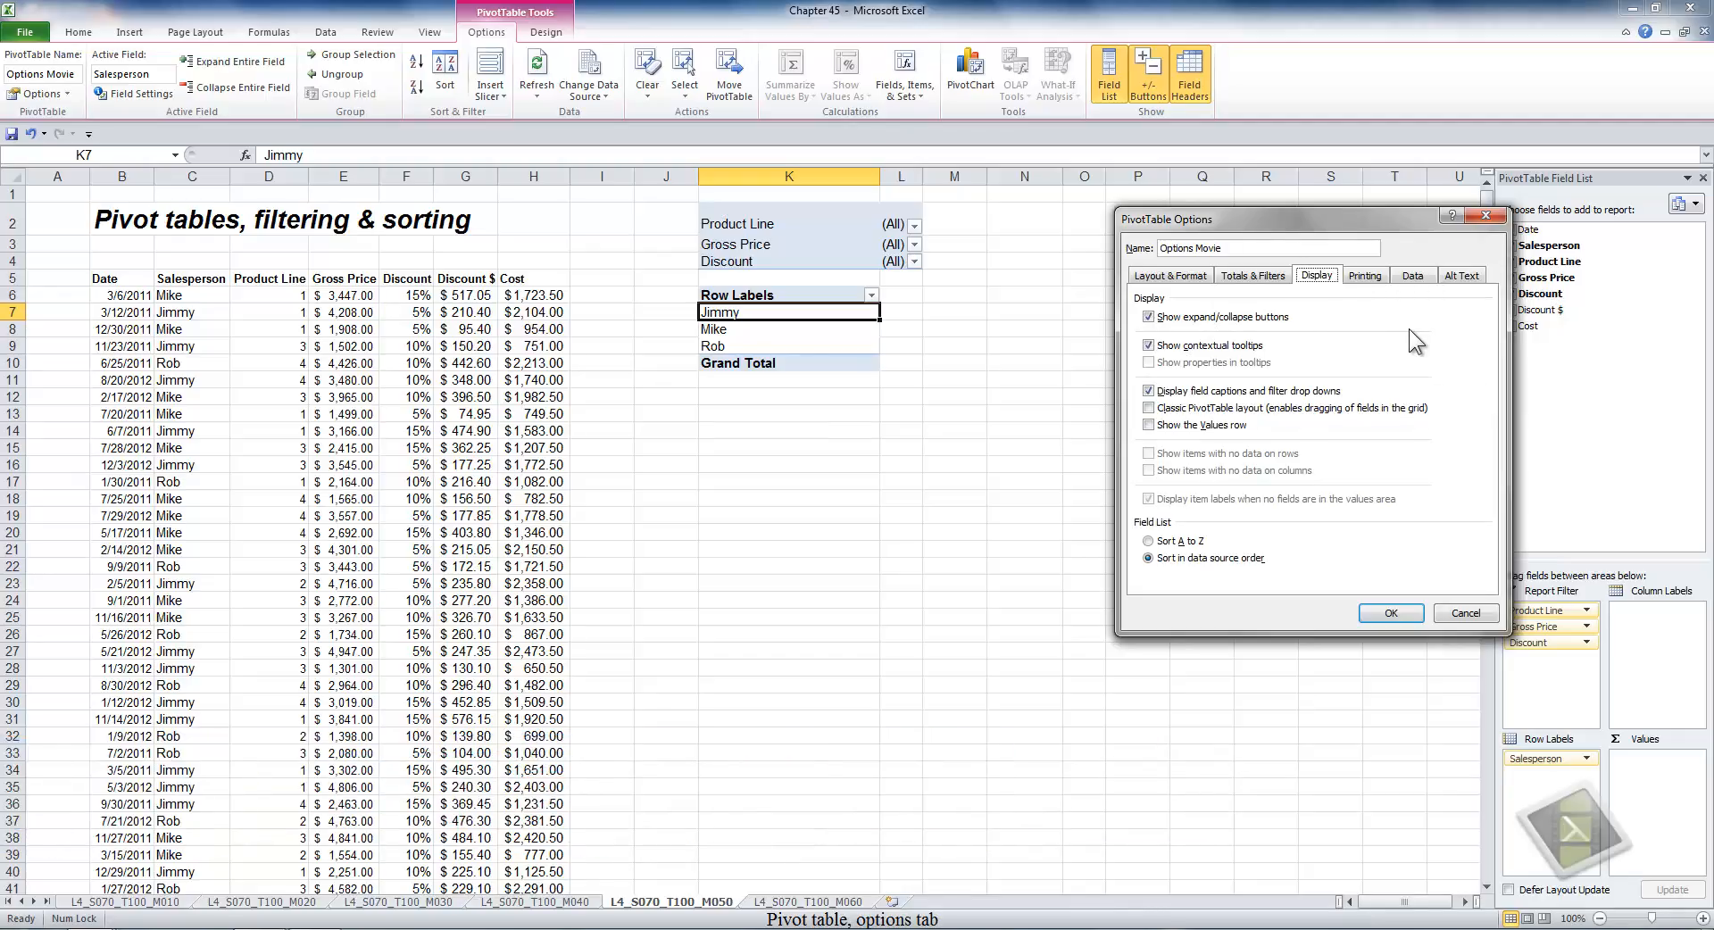
click(1395, 615)
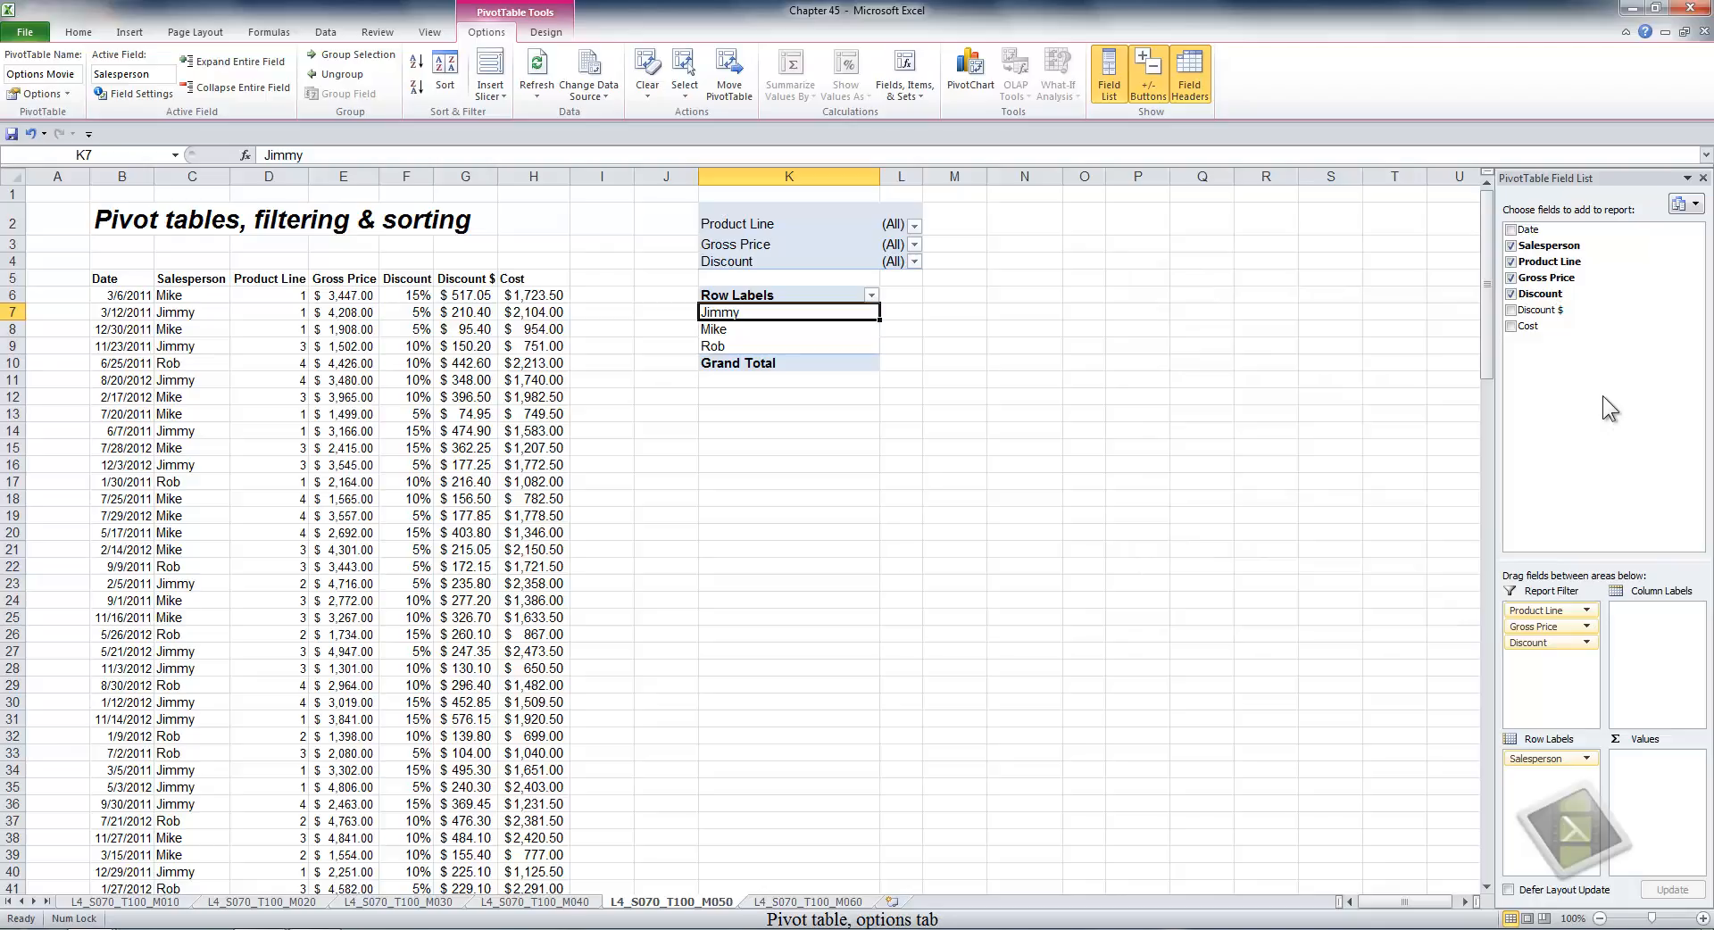
Move Product Line from the report filters to the row labels beneath Salesperson, and collapse the first salesperson's group.
drag(1563, 610, 1552, 775)
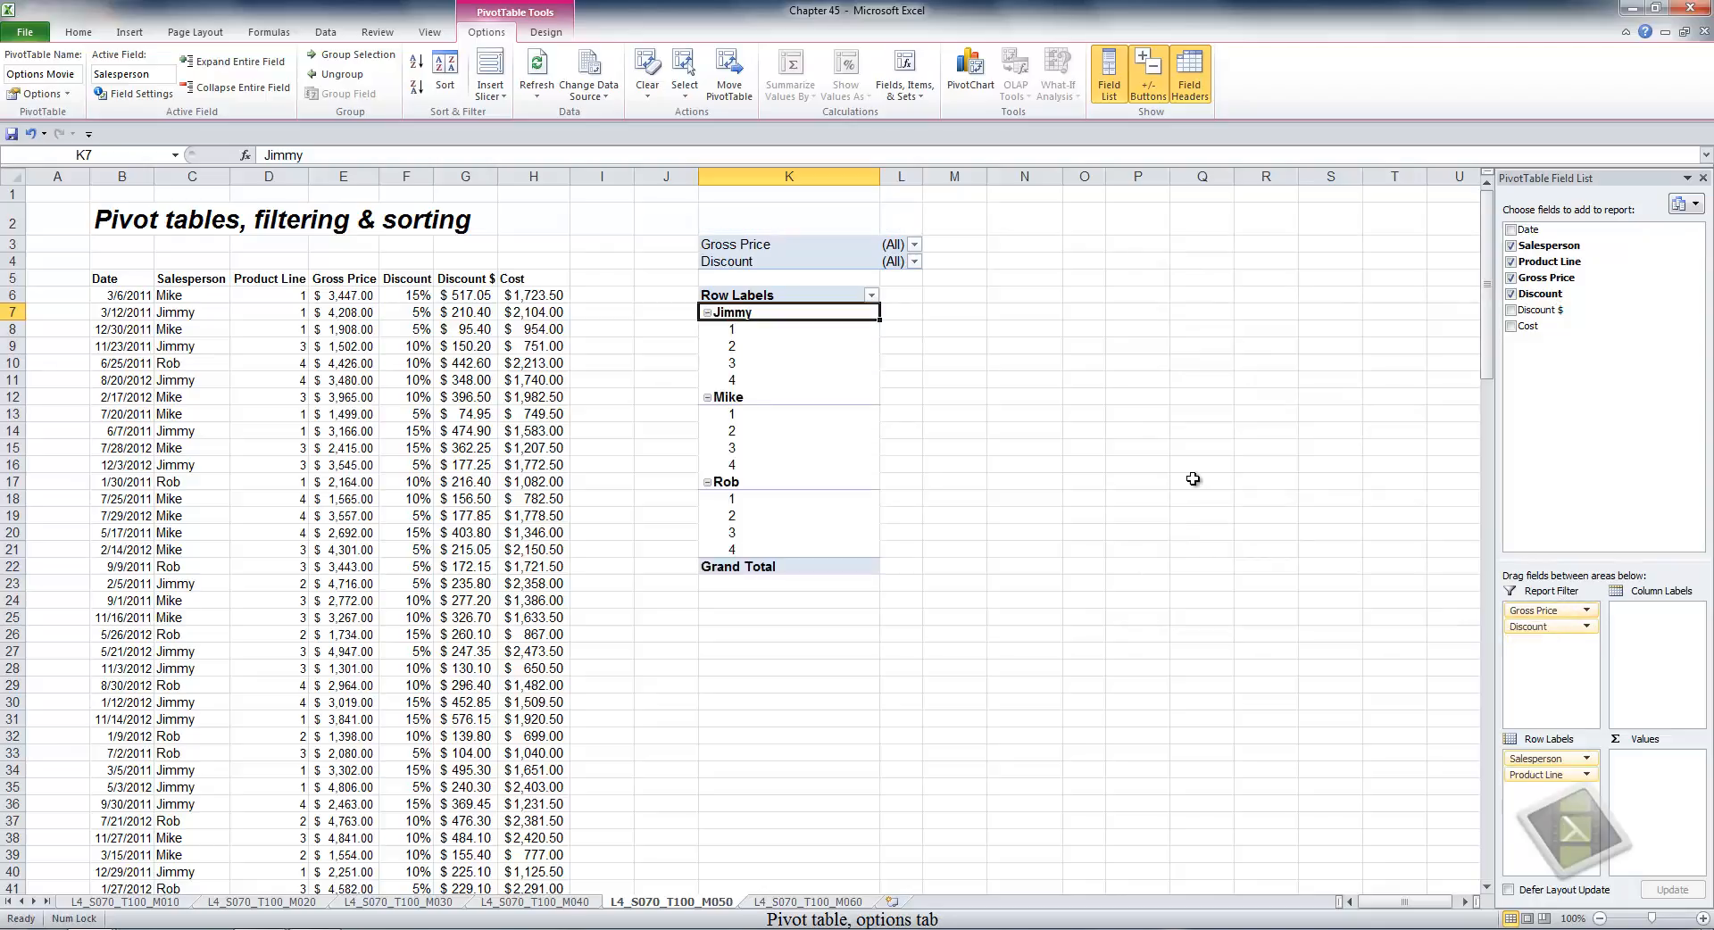
click(707, 314)
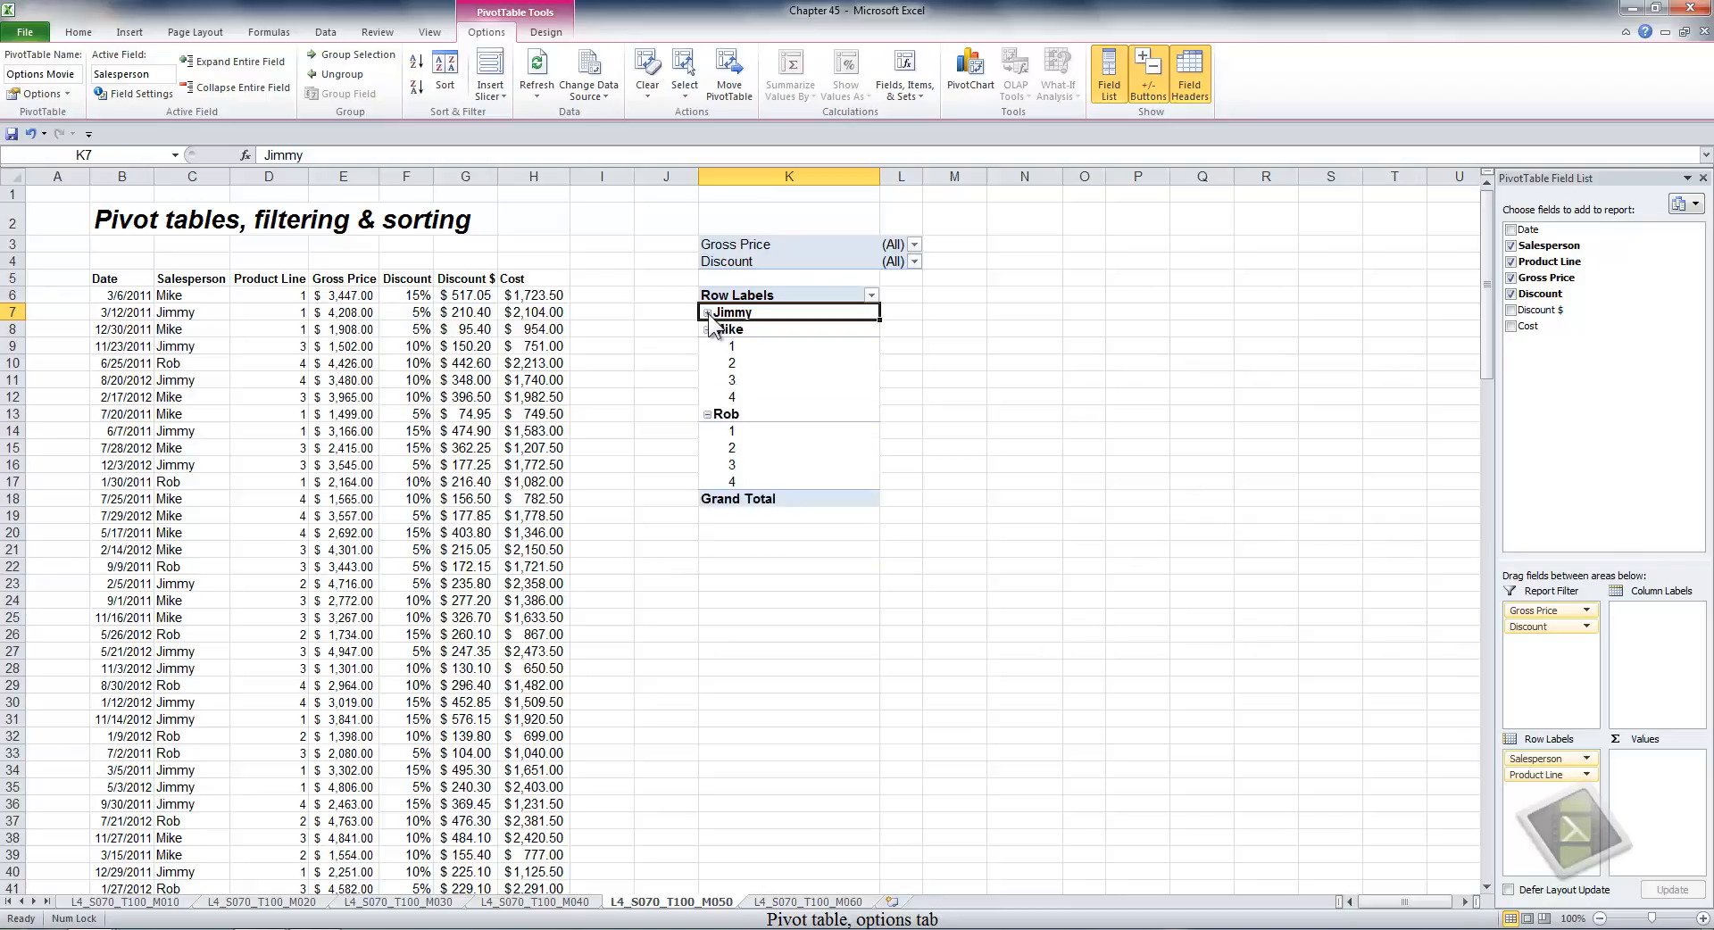
Turn off the expand/collapse buttons in the pivot table's display options and apply the change.
click(35, 93)
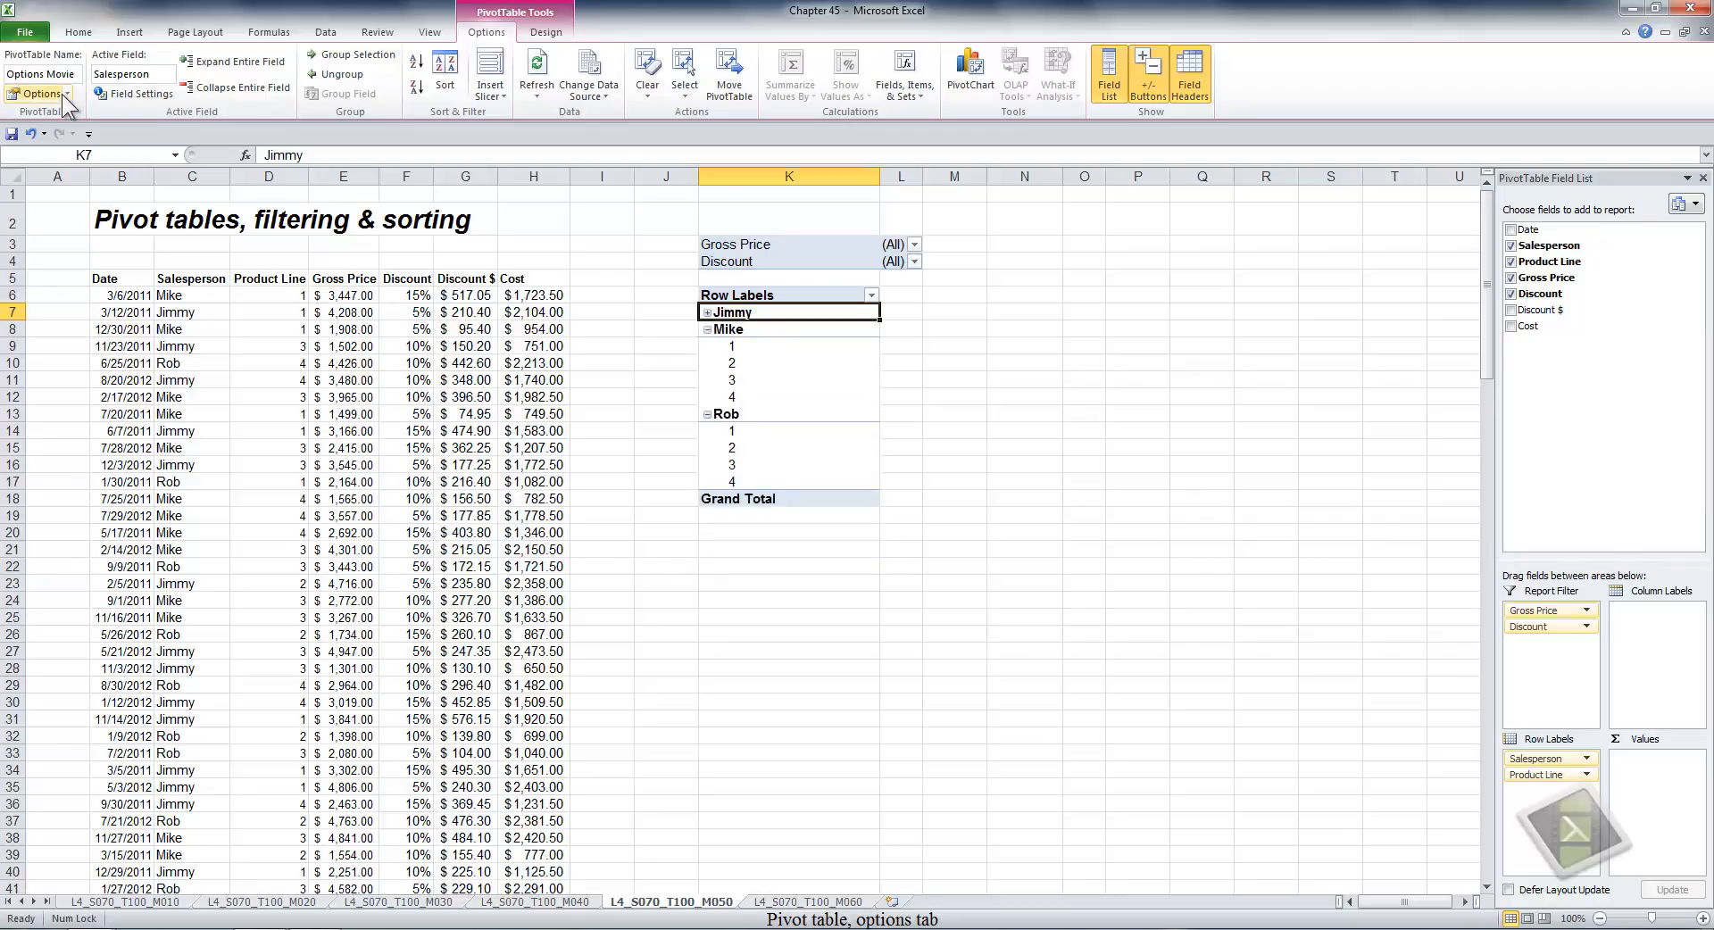
click(1318, 277)
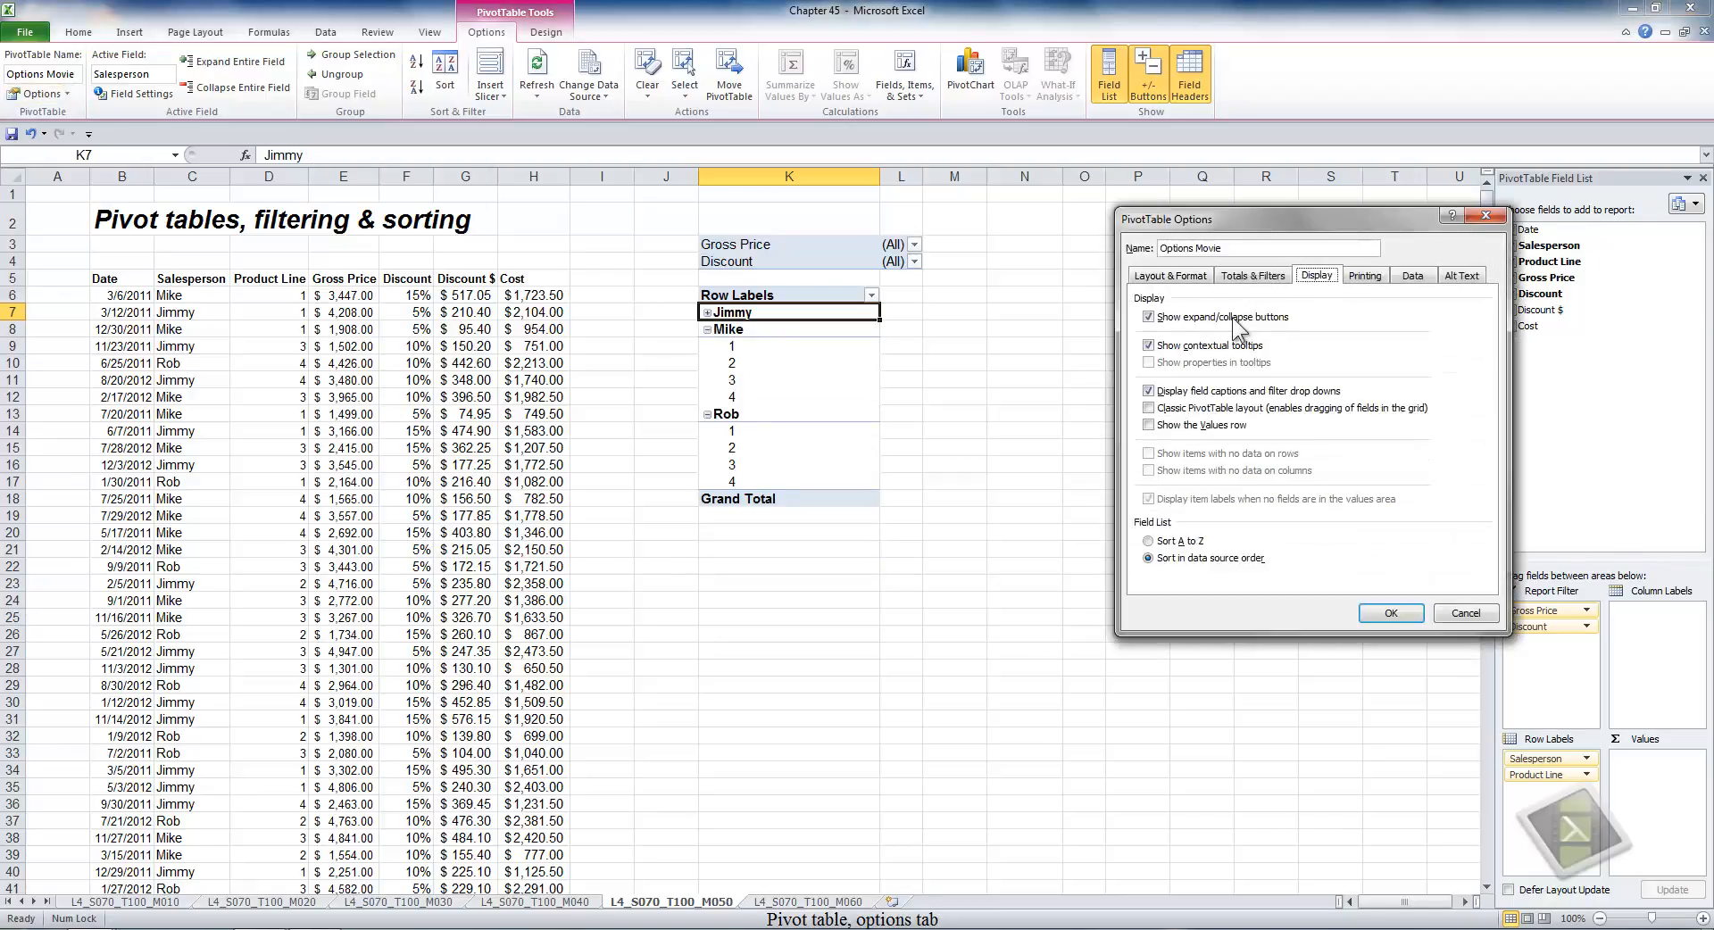
click(1157, 320)
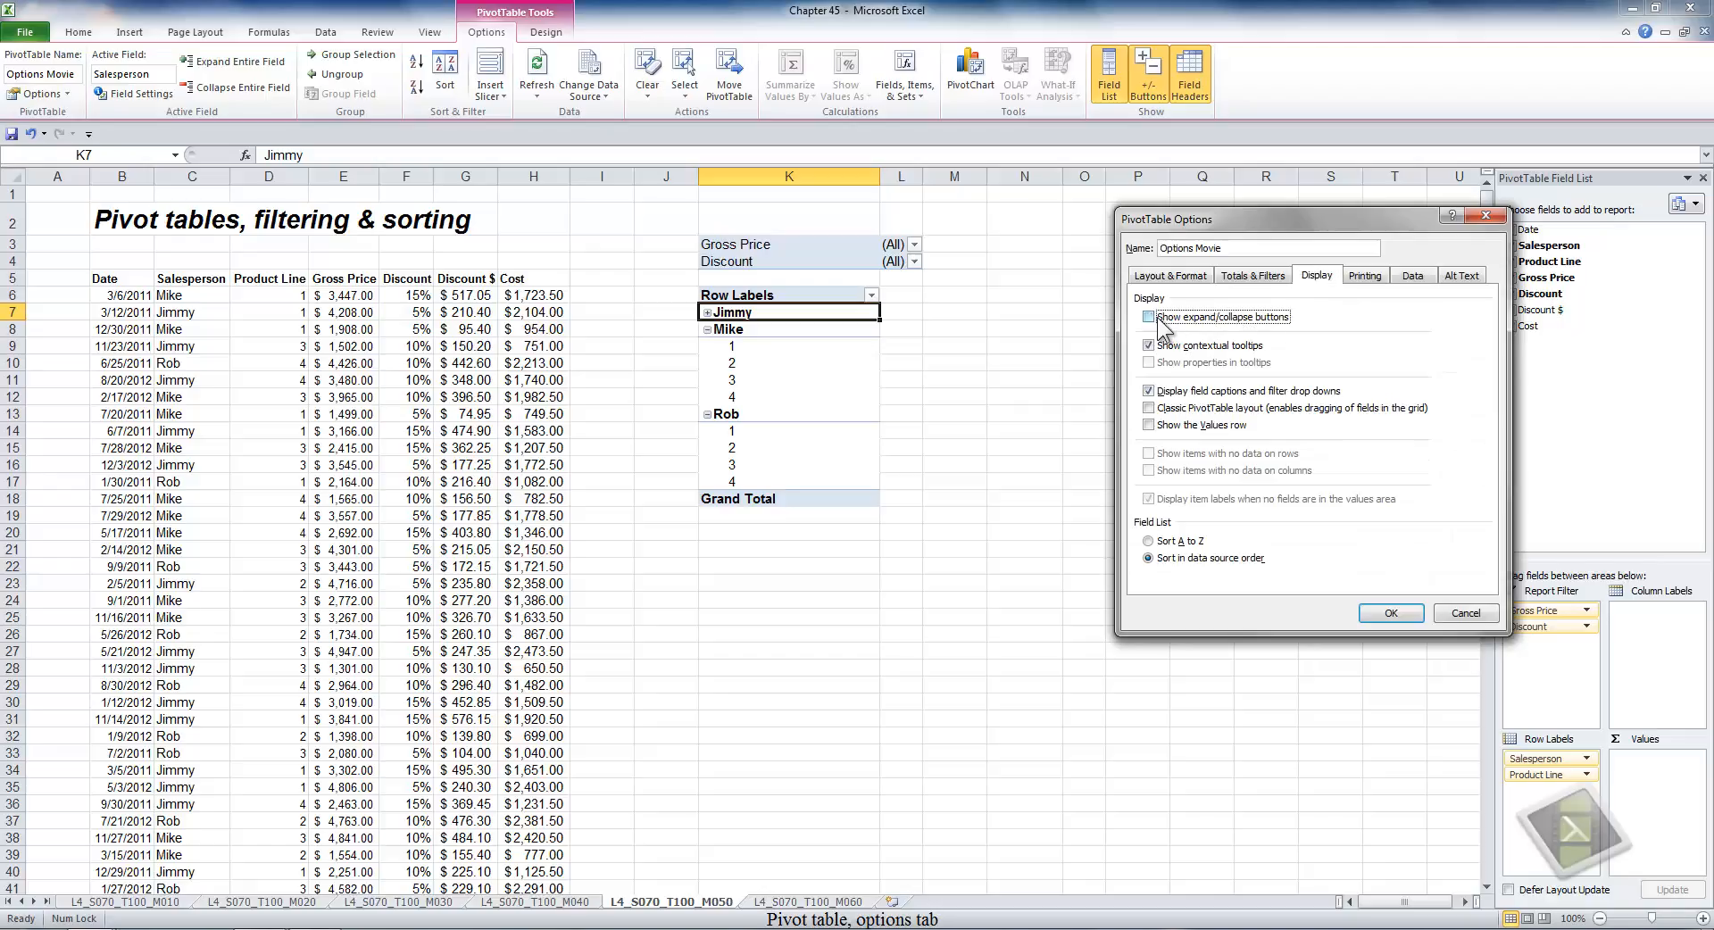
click(1409, 610)
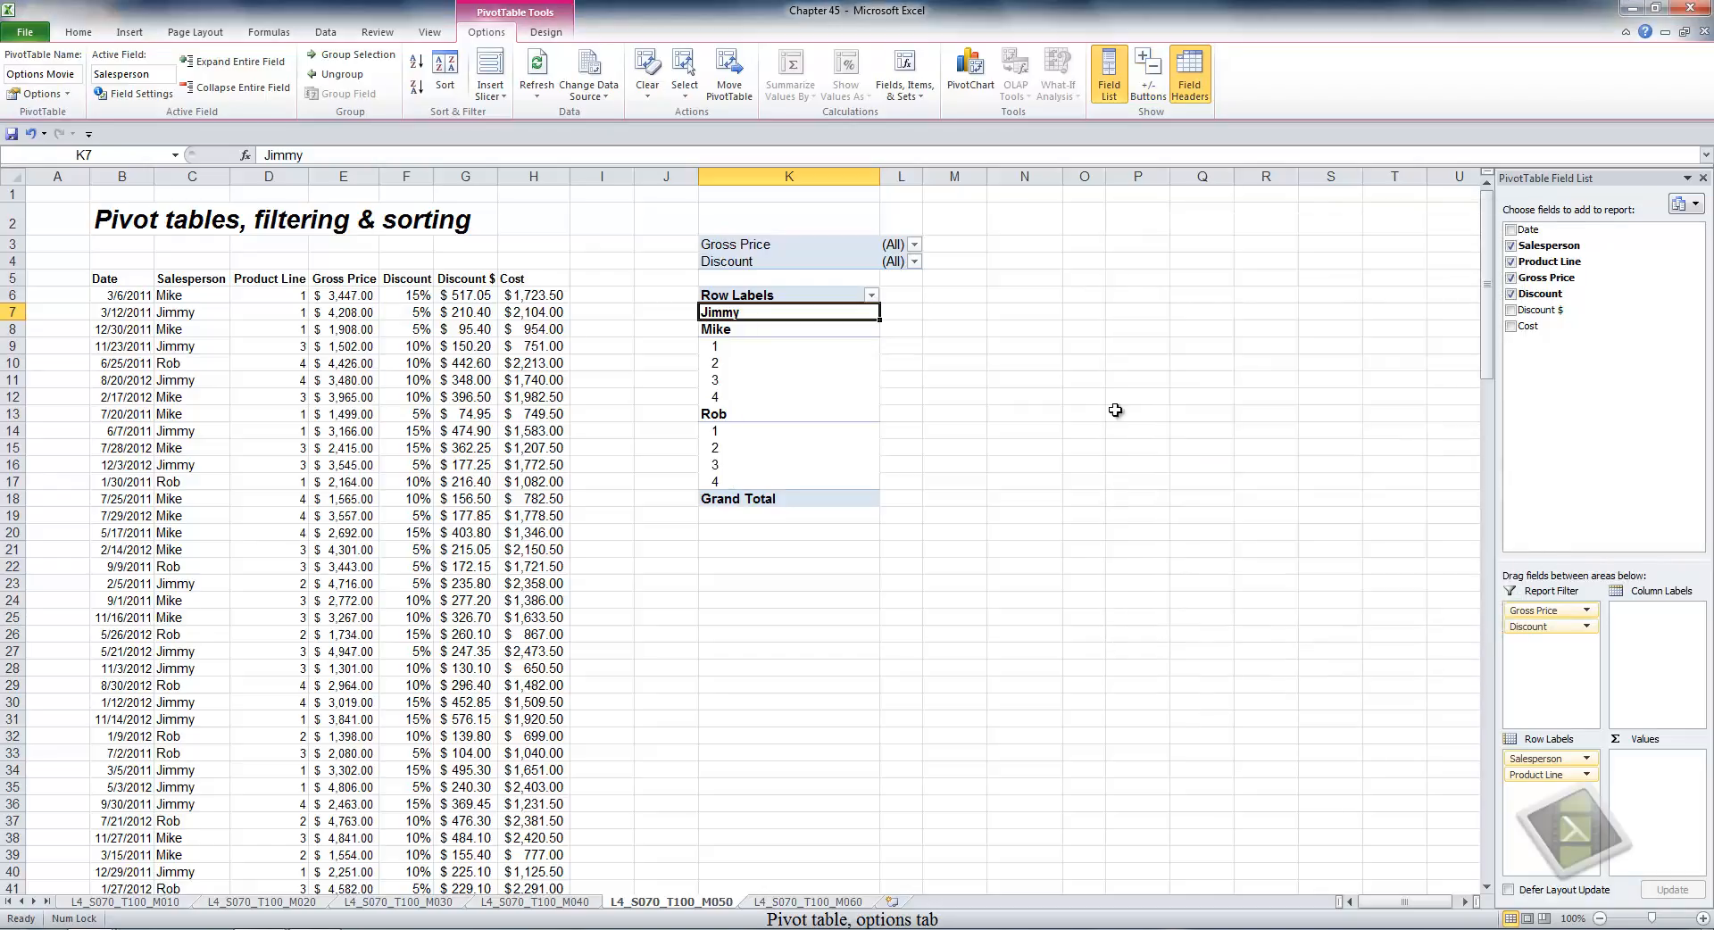
Check the contextual tooltip on a Product Line item in the pivot table, and turn off contextual tooltips in its display options.
click(34, 93)
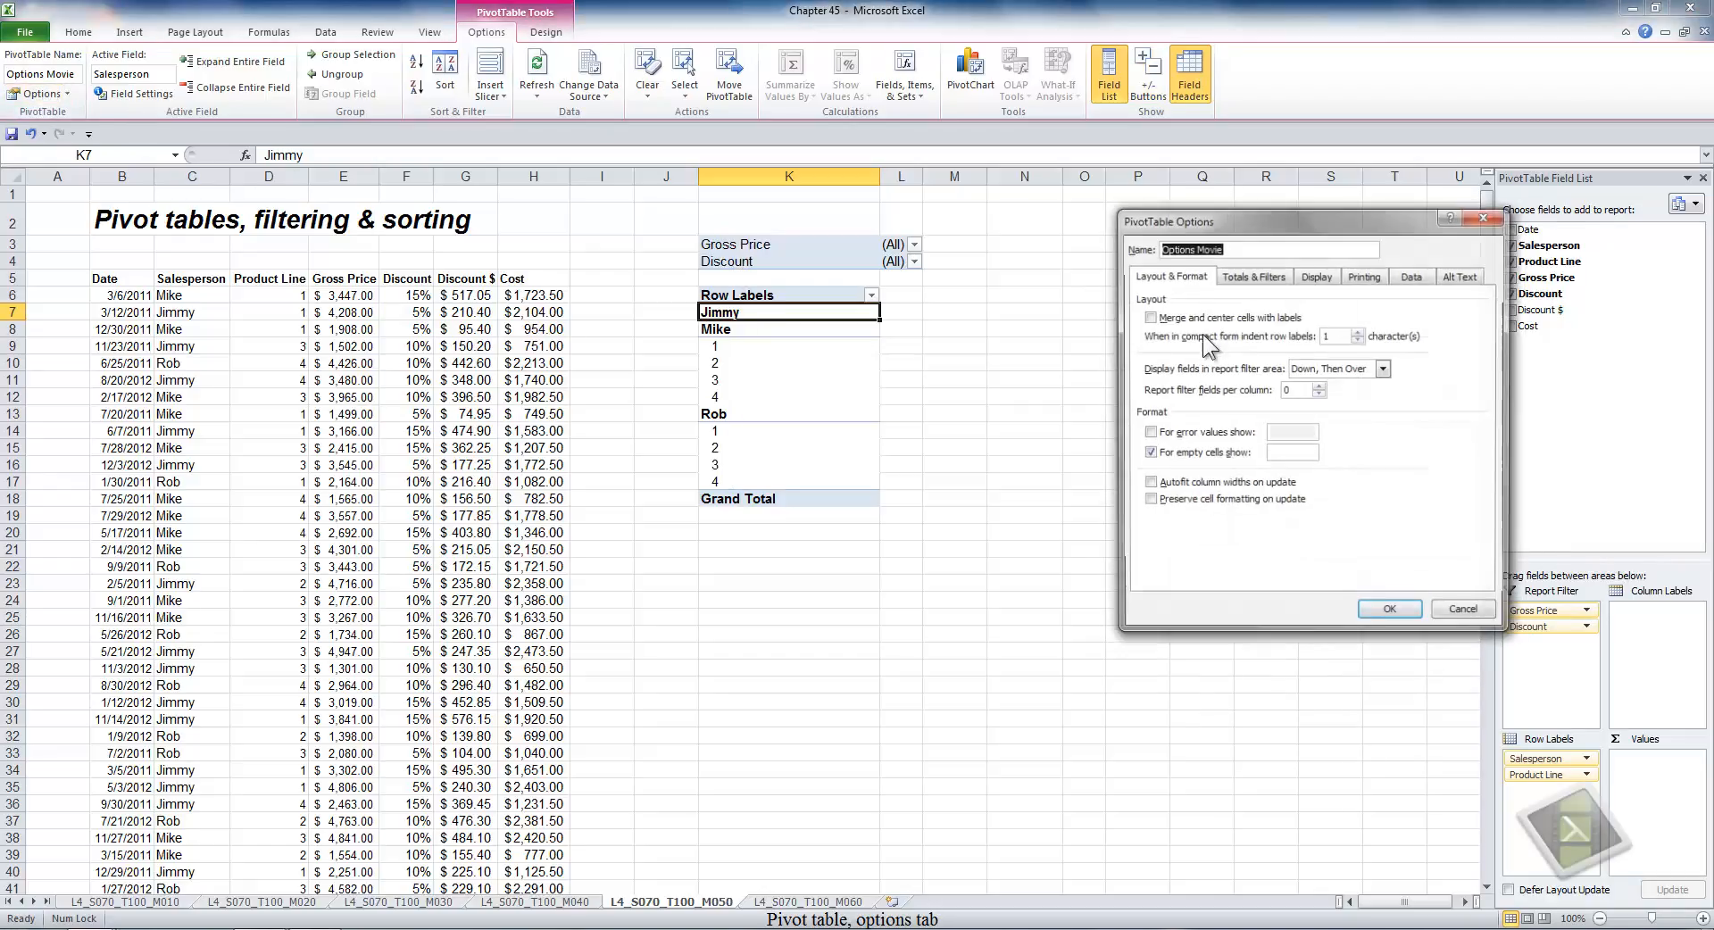
click(1309, 280)
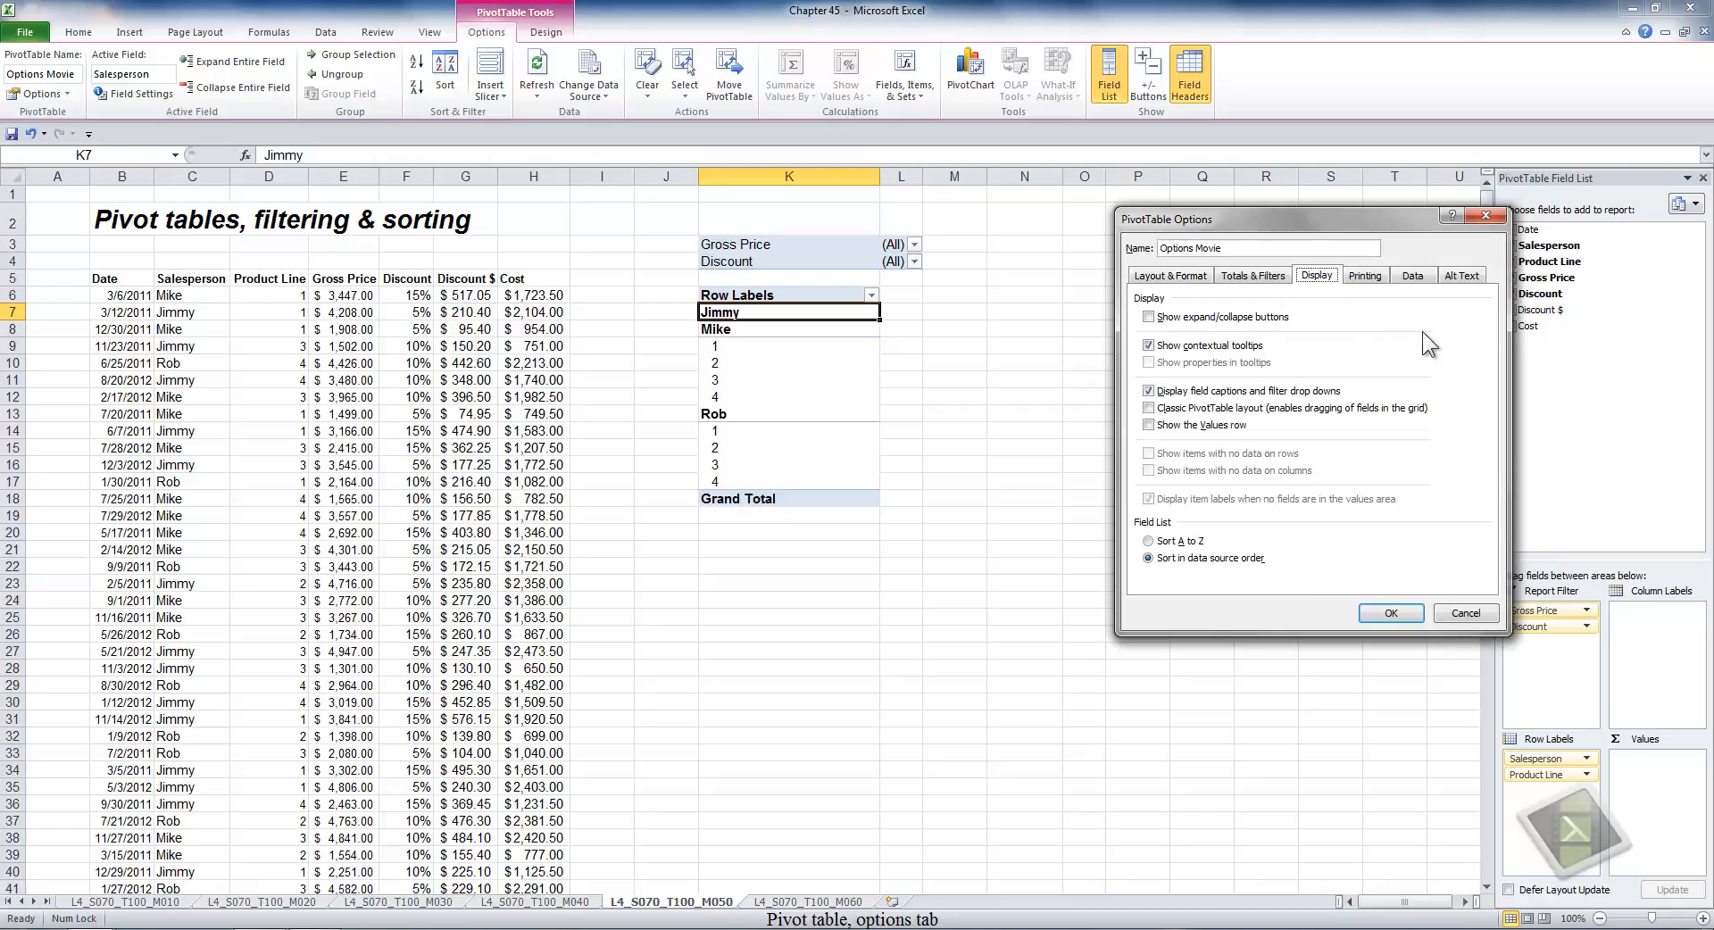
click(1391, 613)
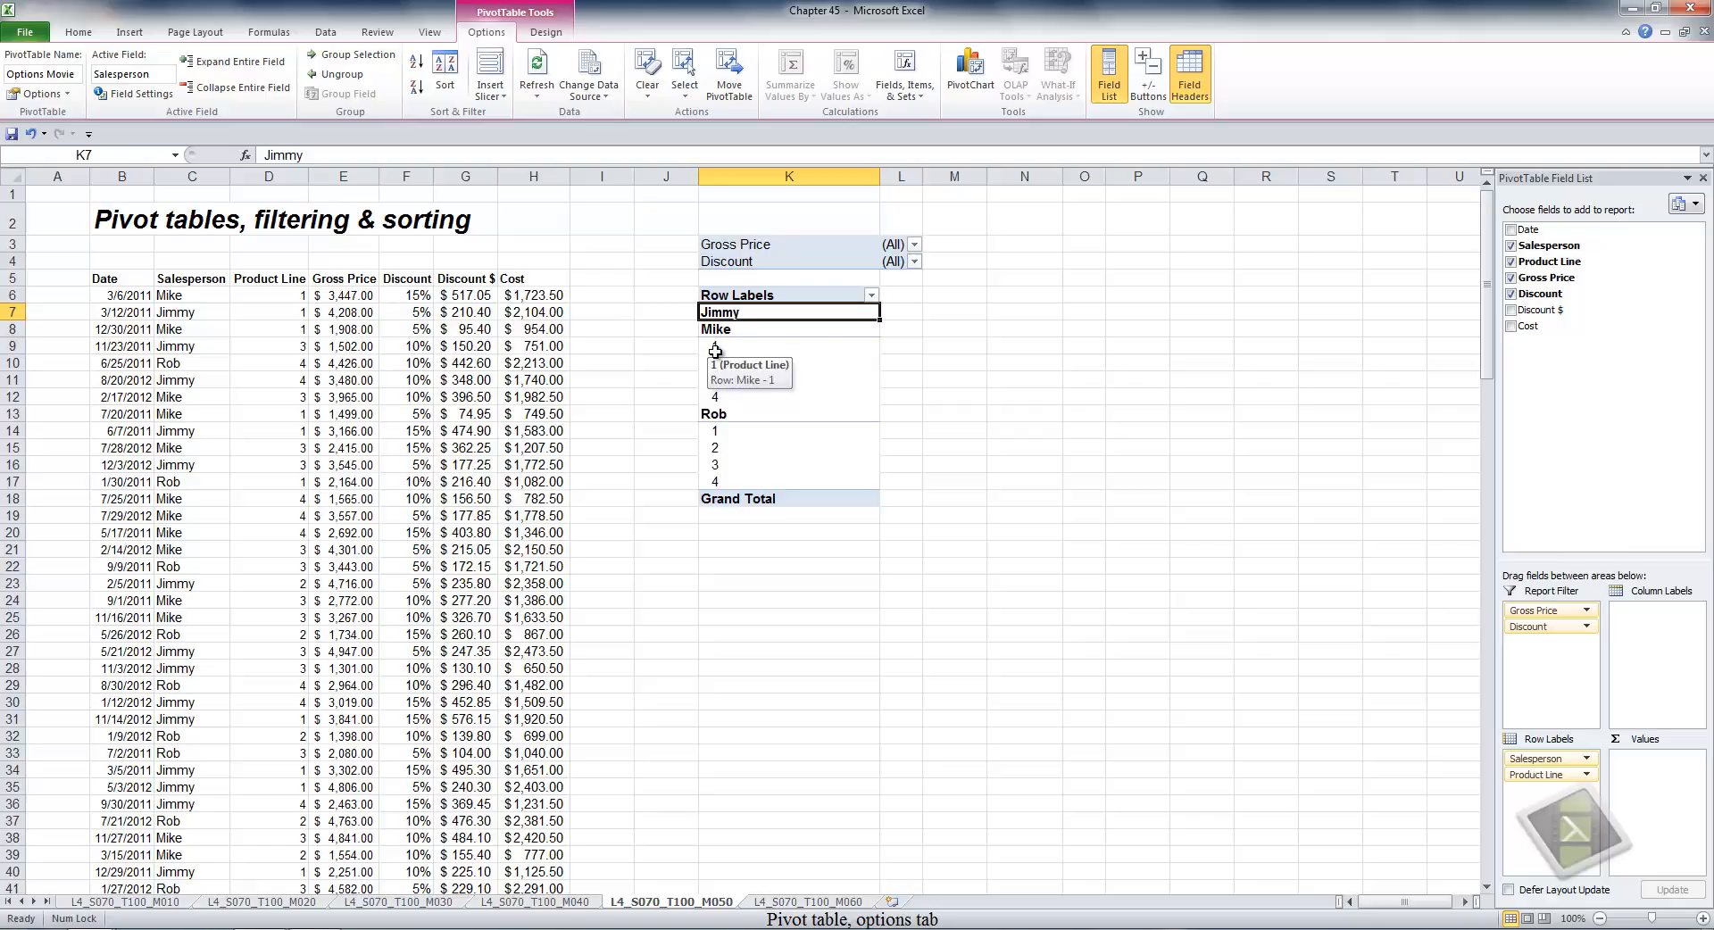
click(41, 93)
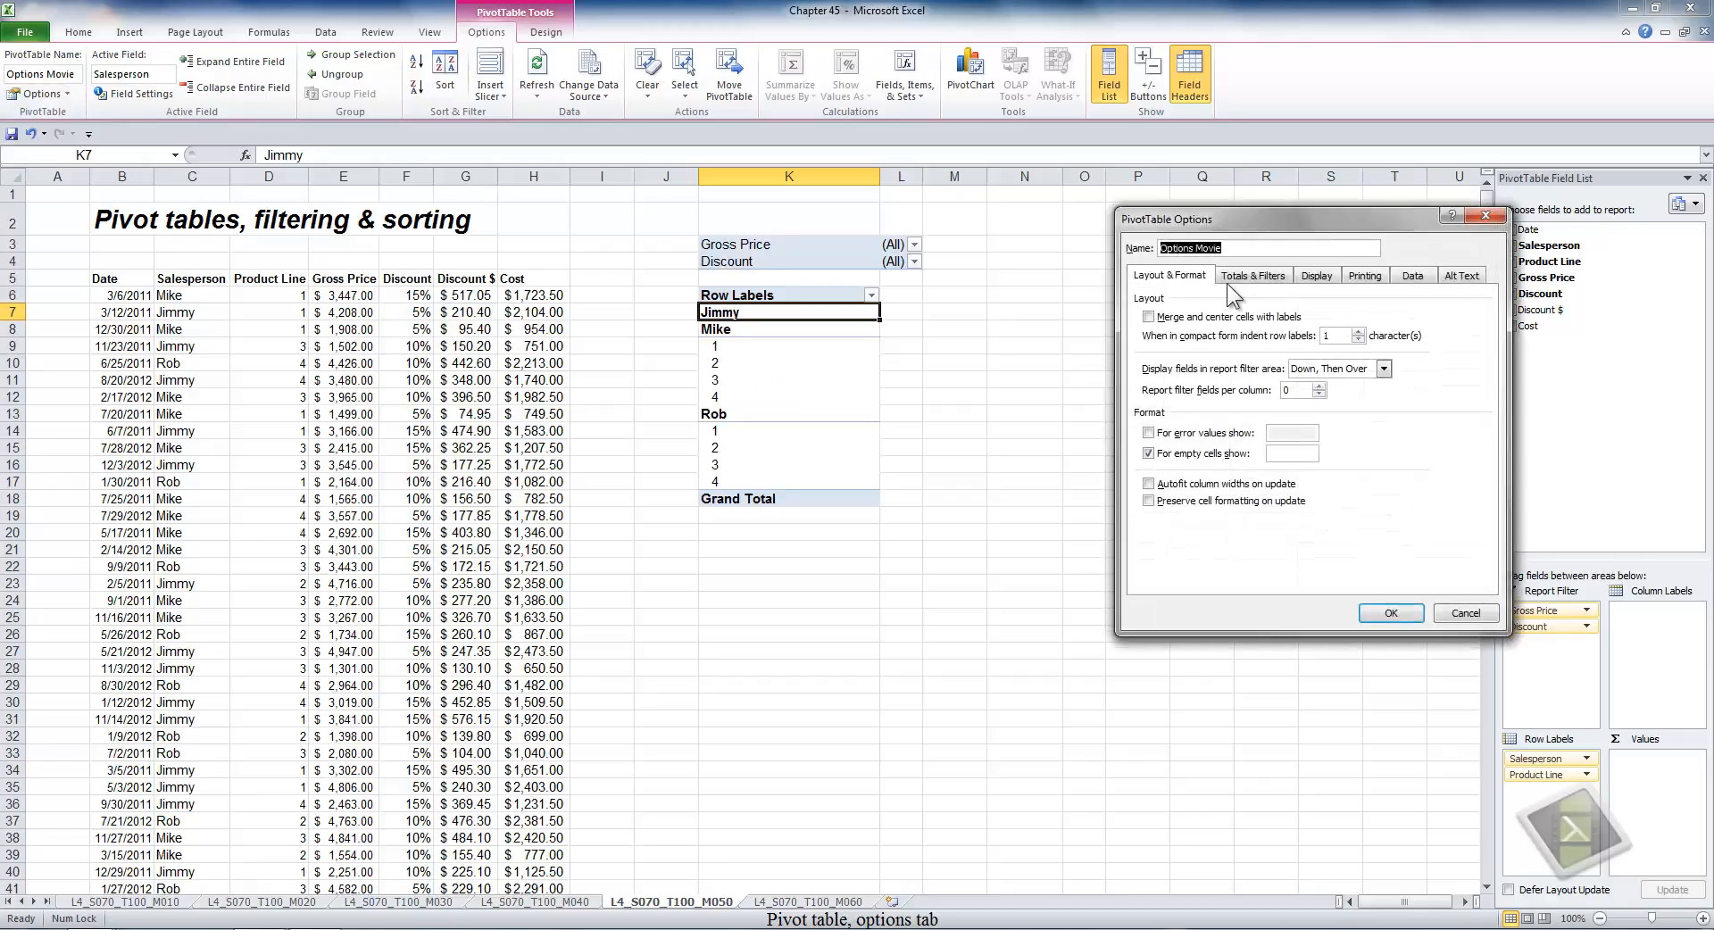
click(1241, 275)
click(1318, 275)
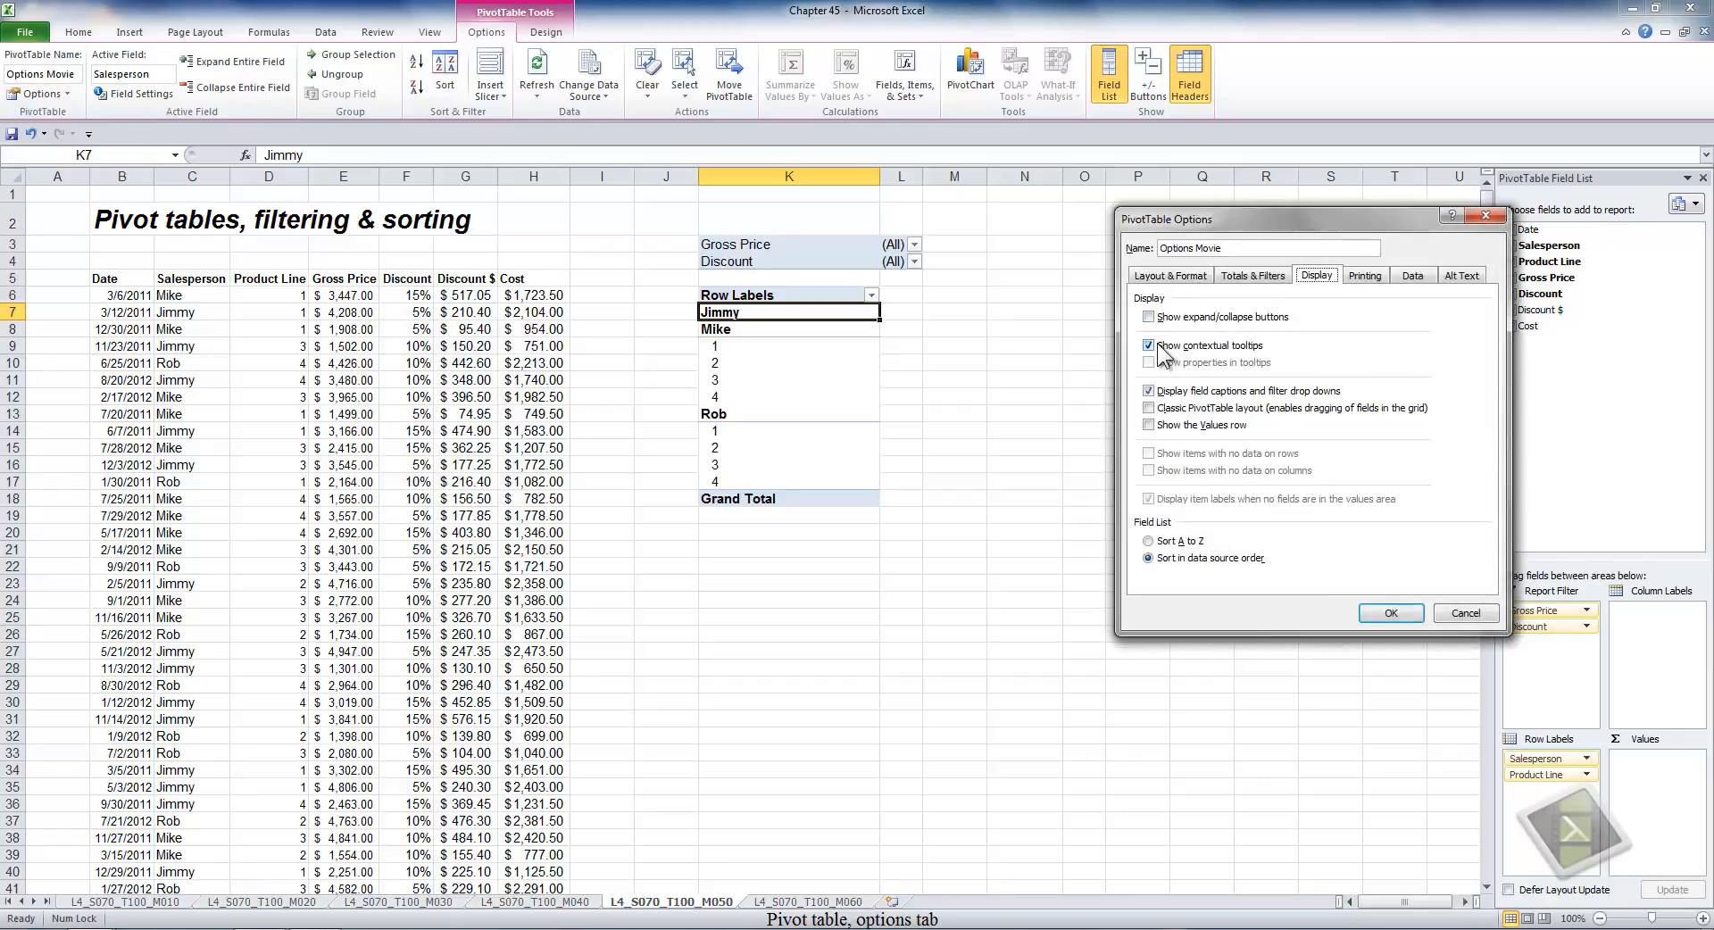
click(1390, 613)
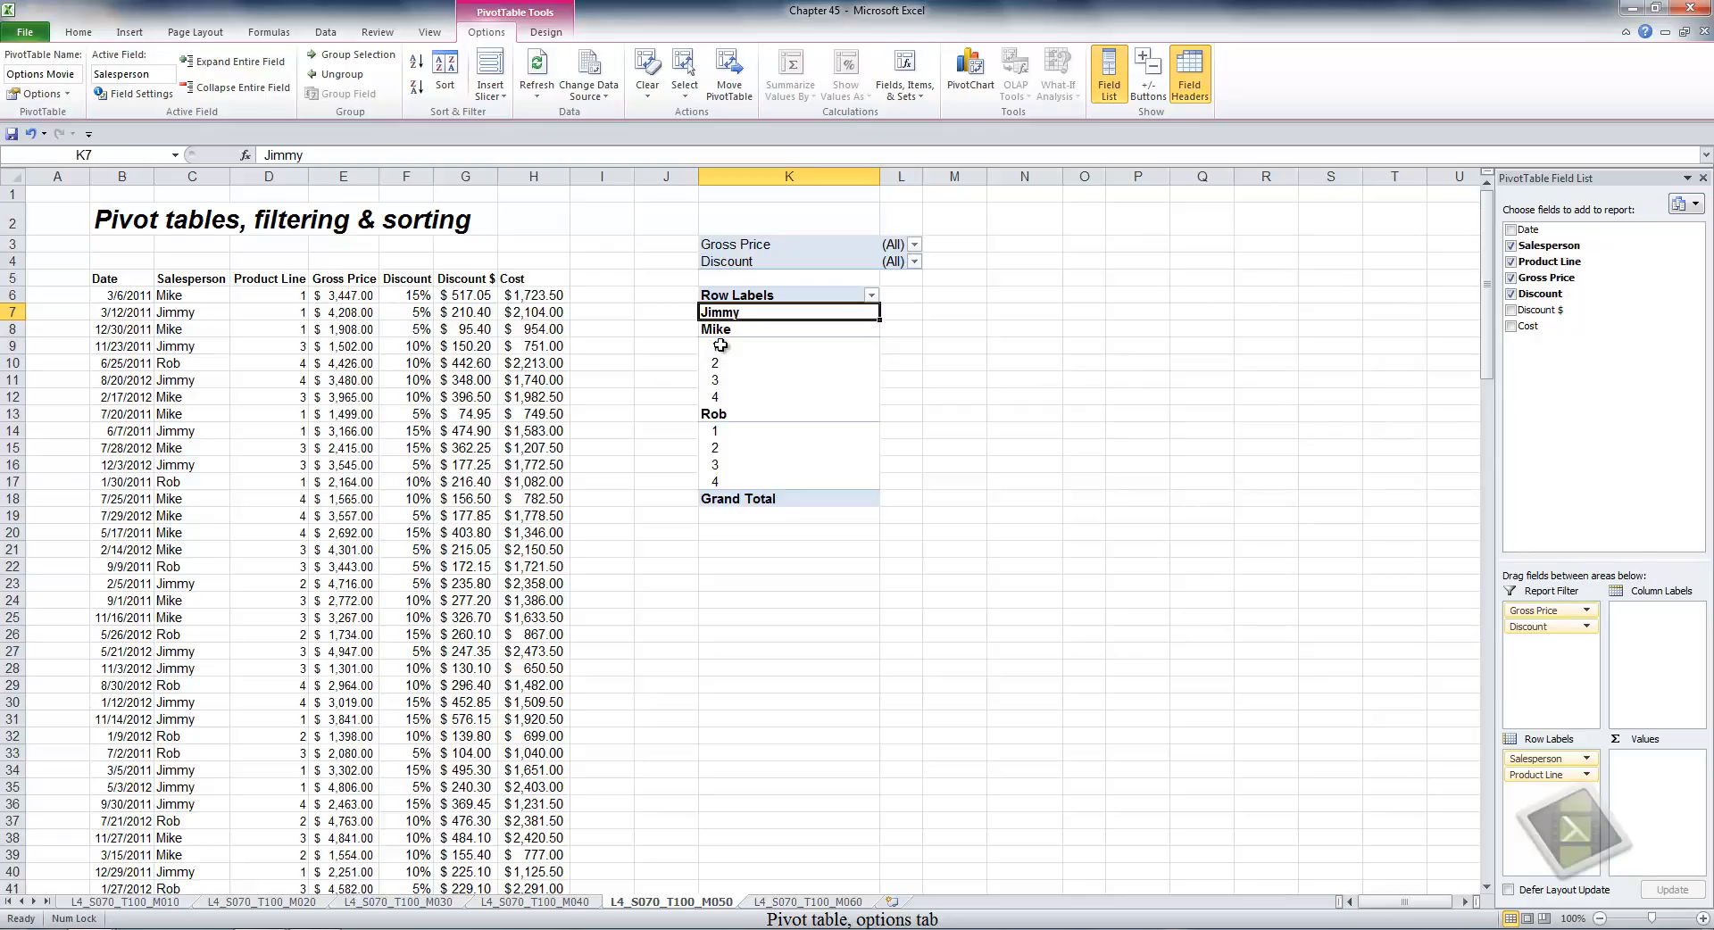
Turn contextual tooltips back on, and hide the field captions and filter drop-downs in the pivot table's display options.
click(36, 93)
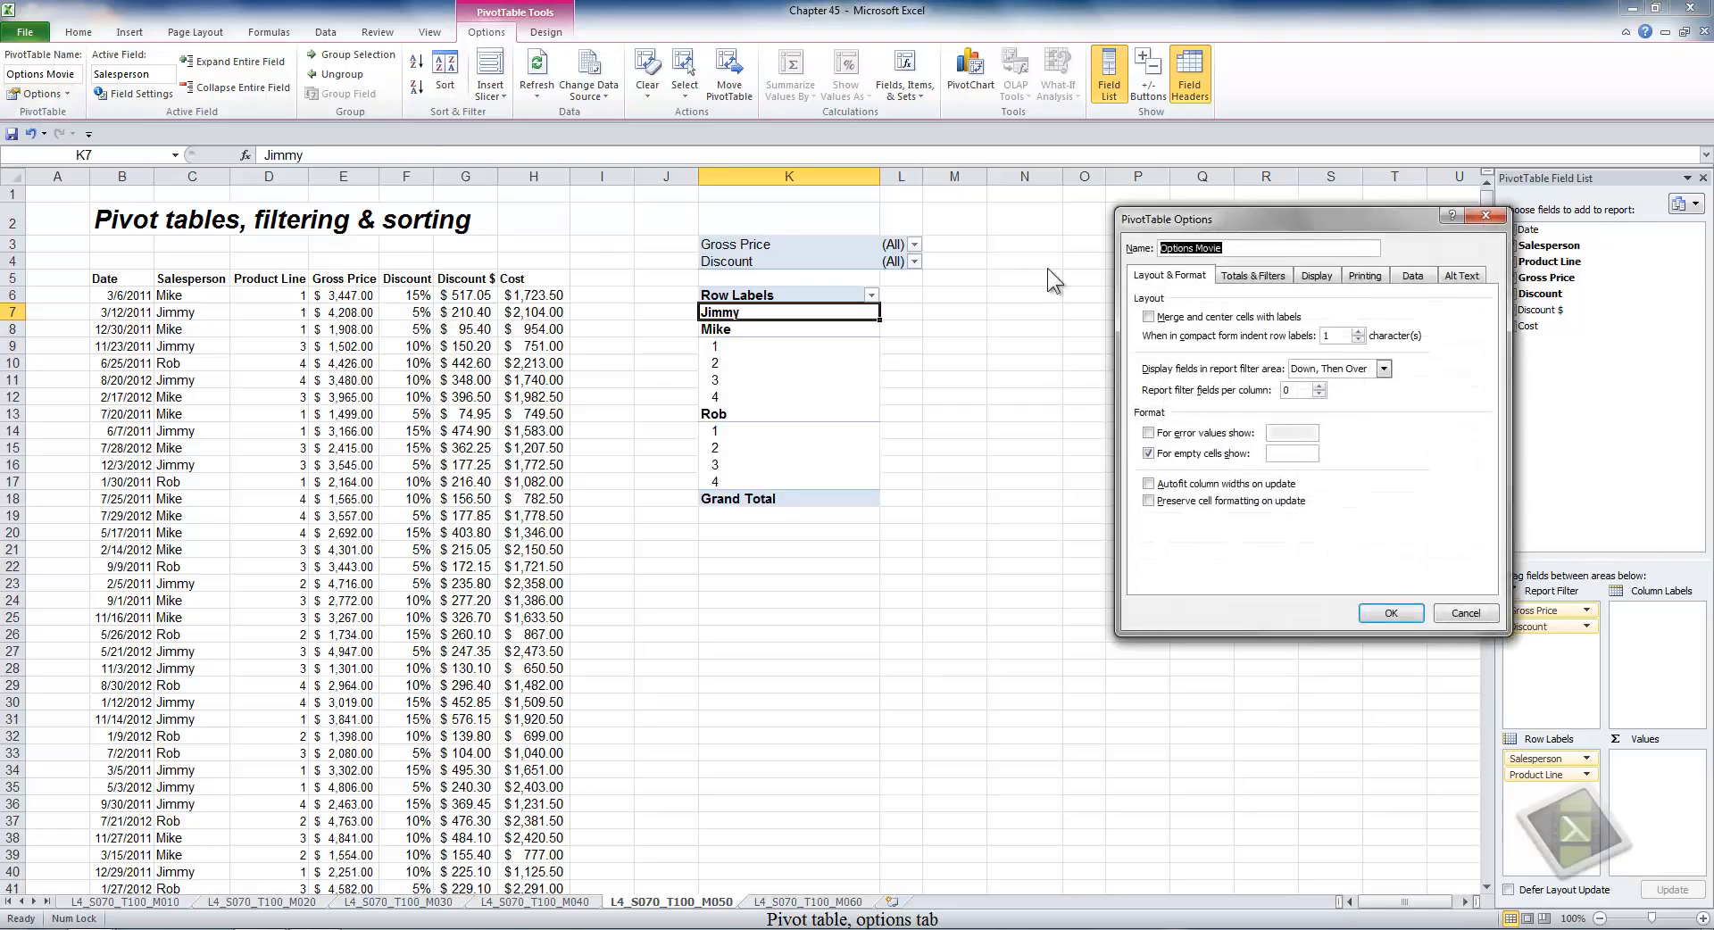
click(1312, 278)
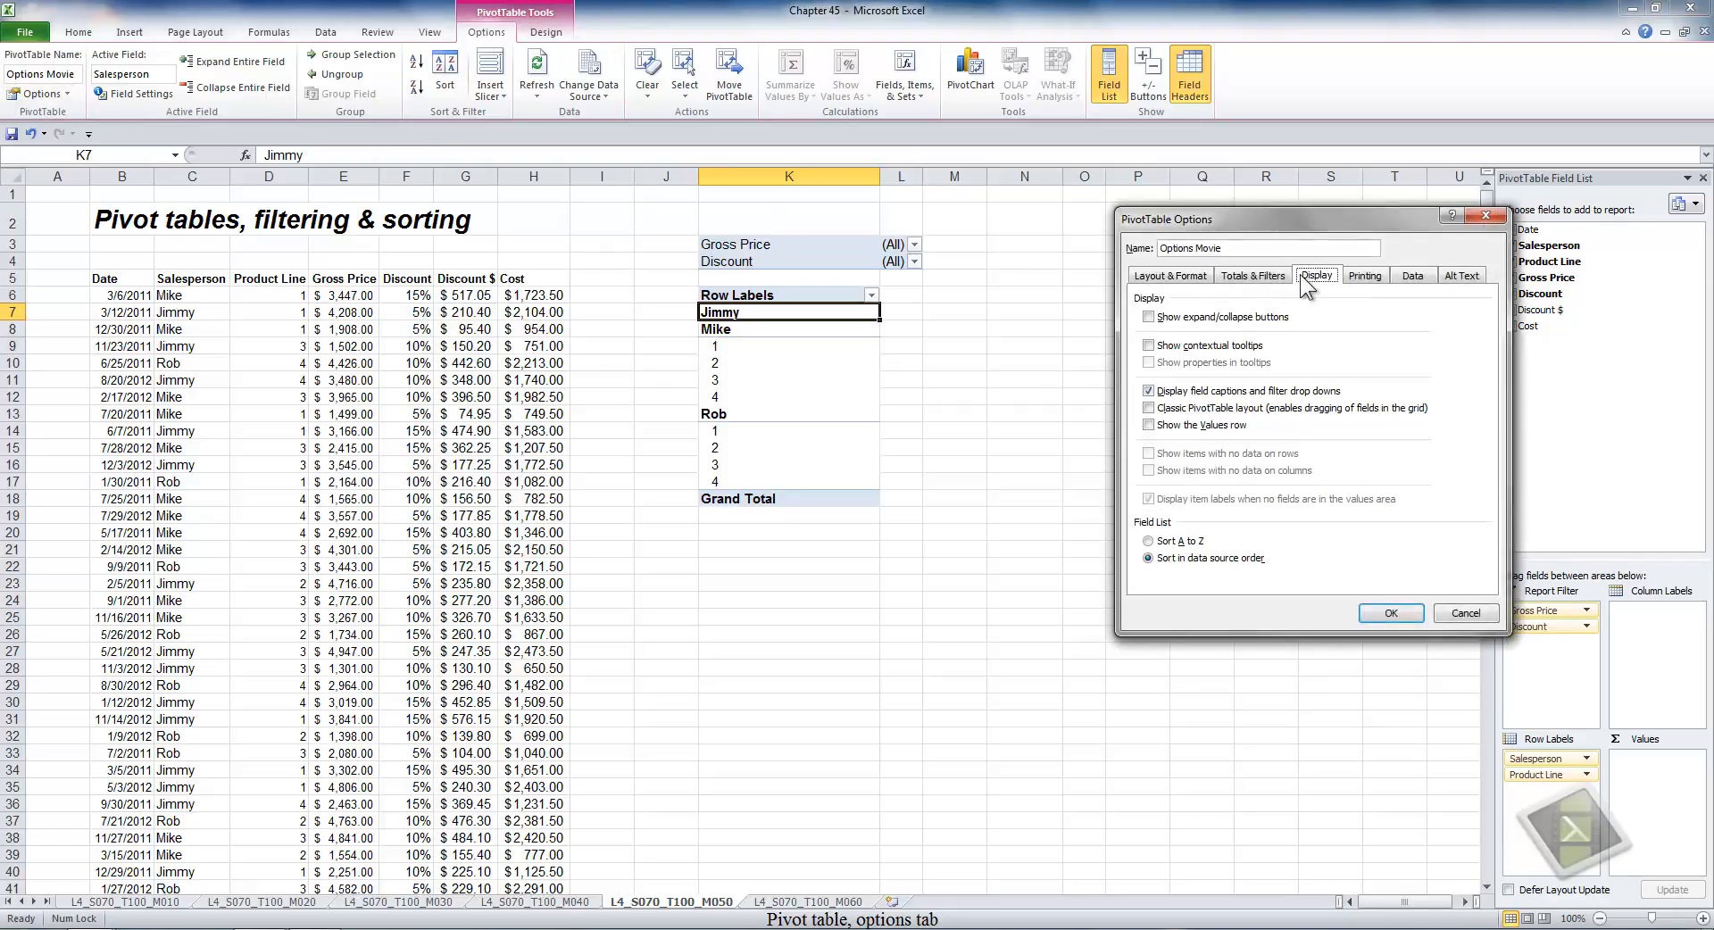
click(1194, 345)
click(1154, 391)
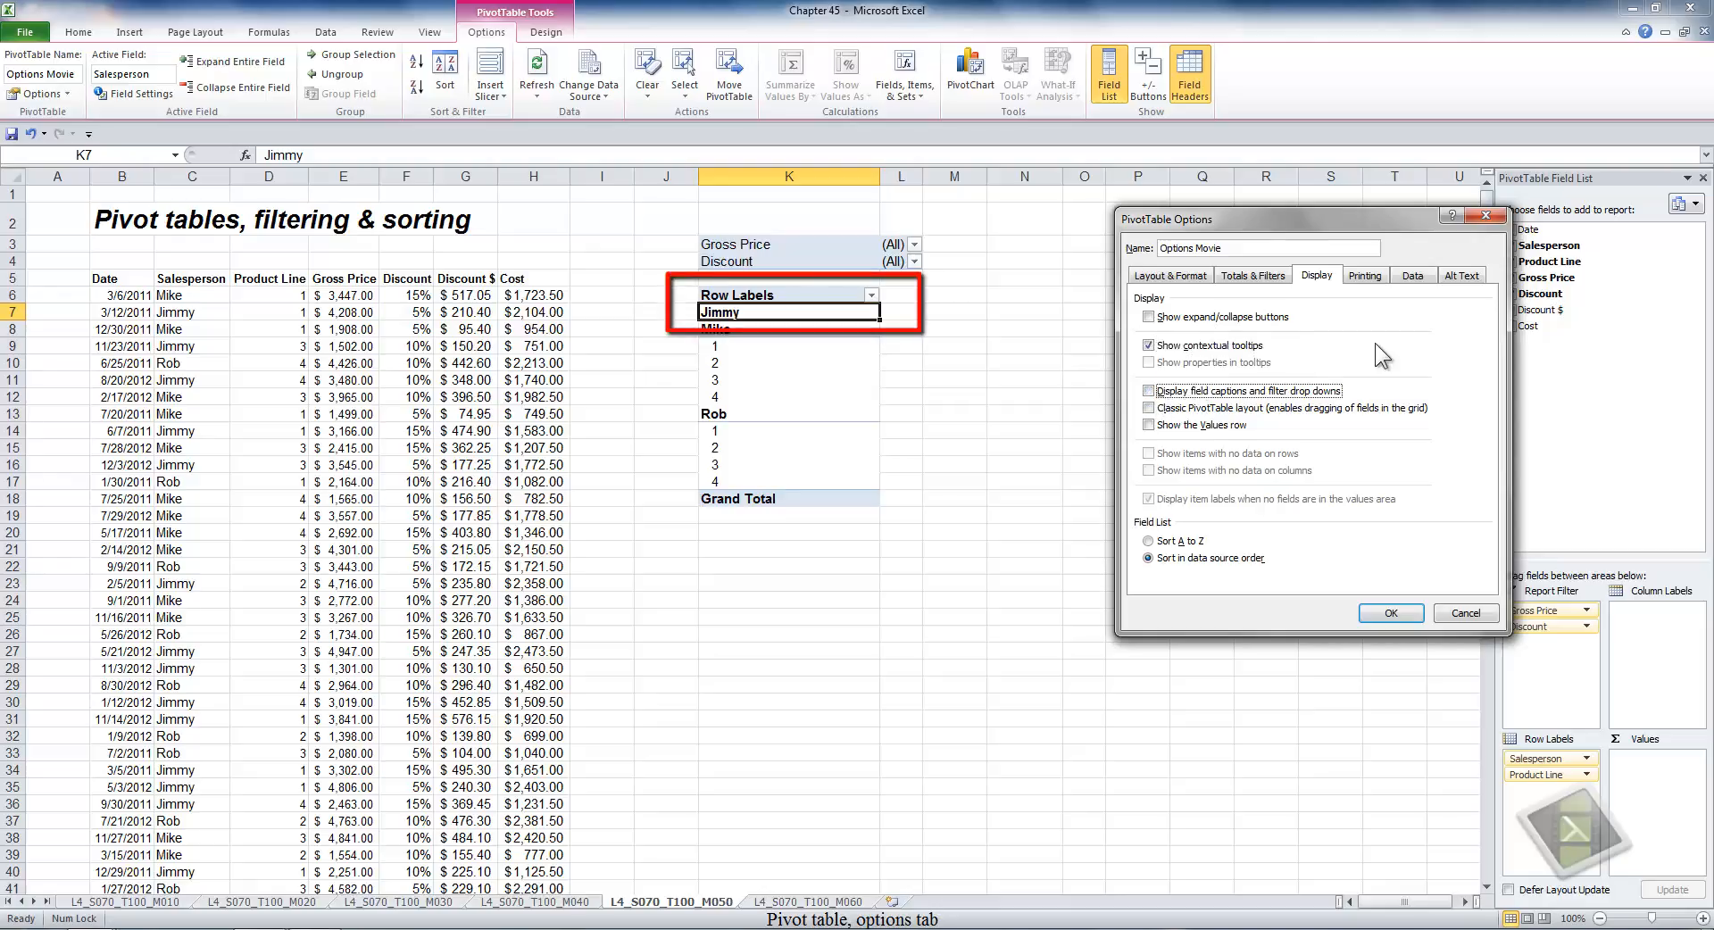
click(1390, 612)
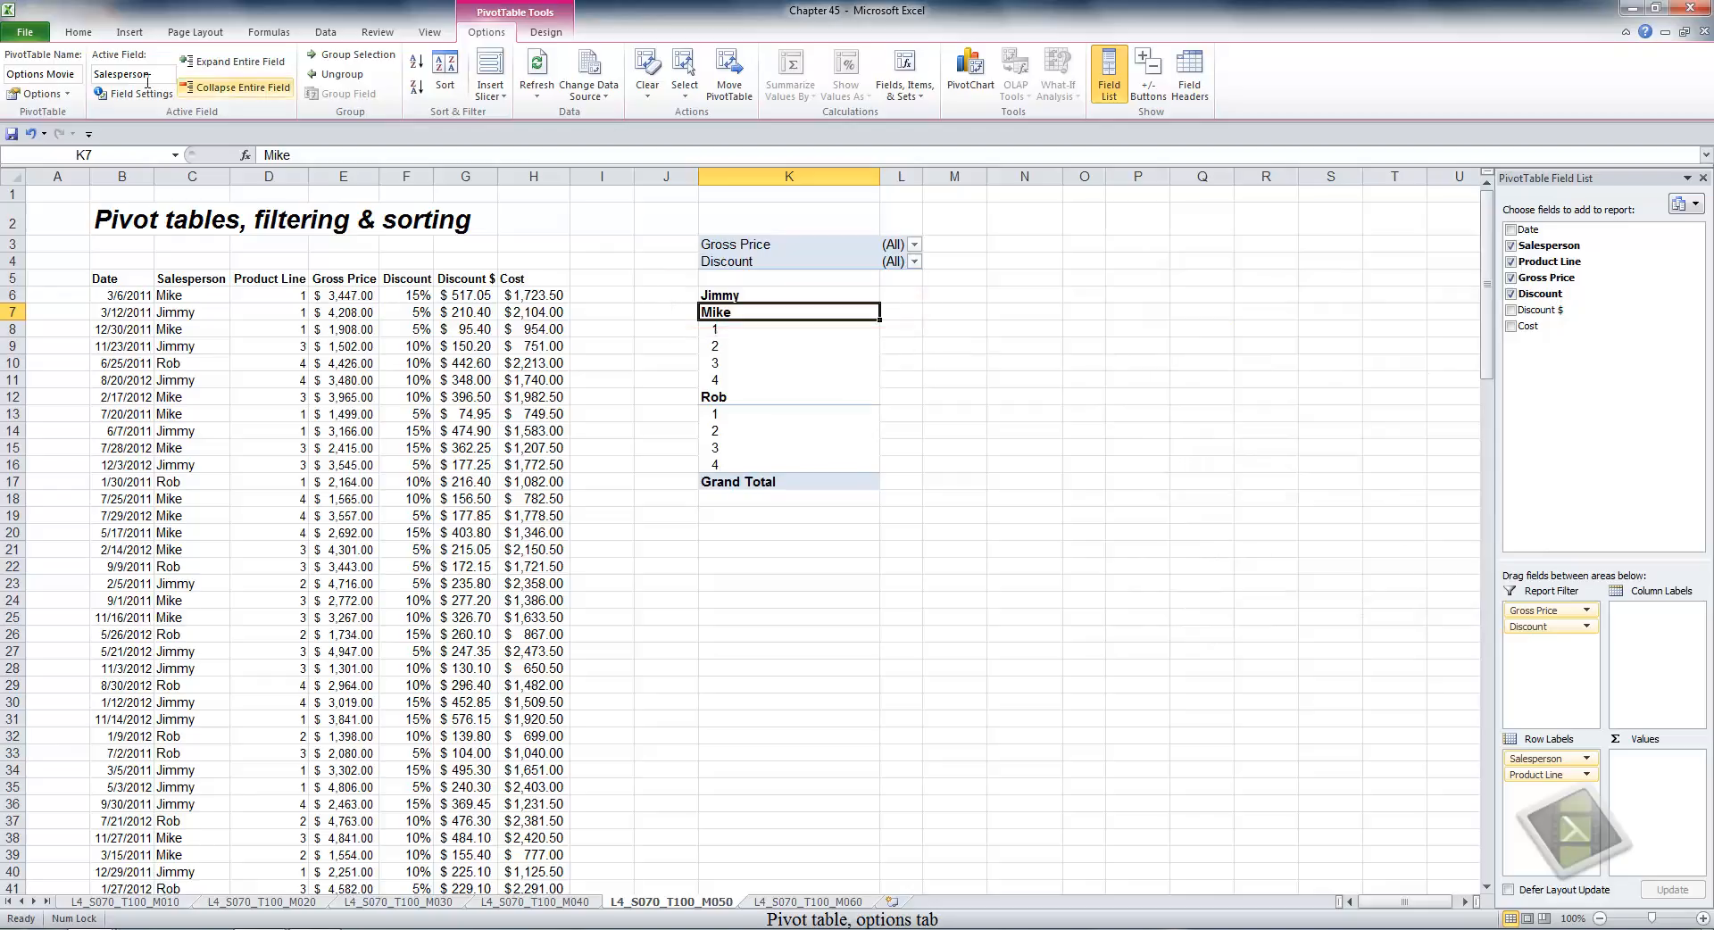
Show field captions and filter drop-downs again, and enable the classic PivotTable layout that allows dragging fields in the grid.
click(36, 95)
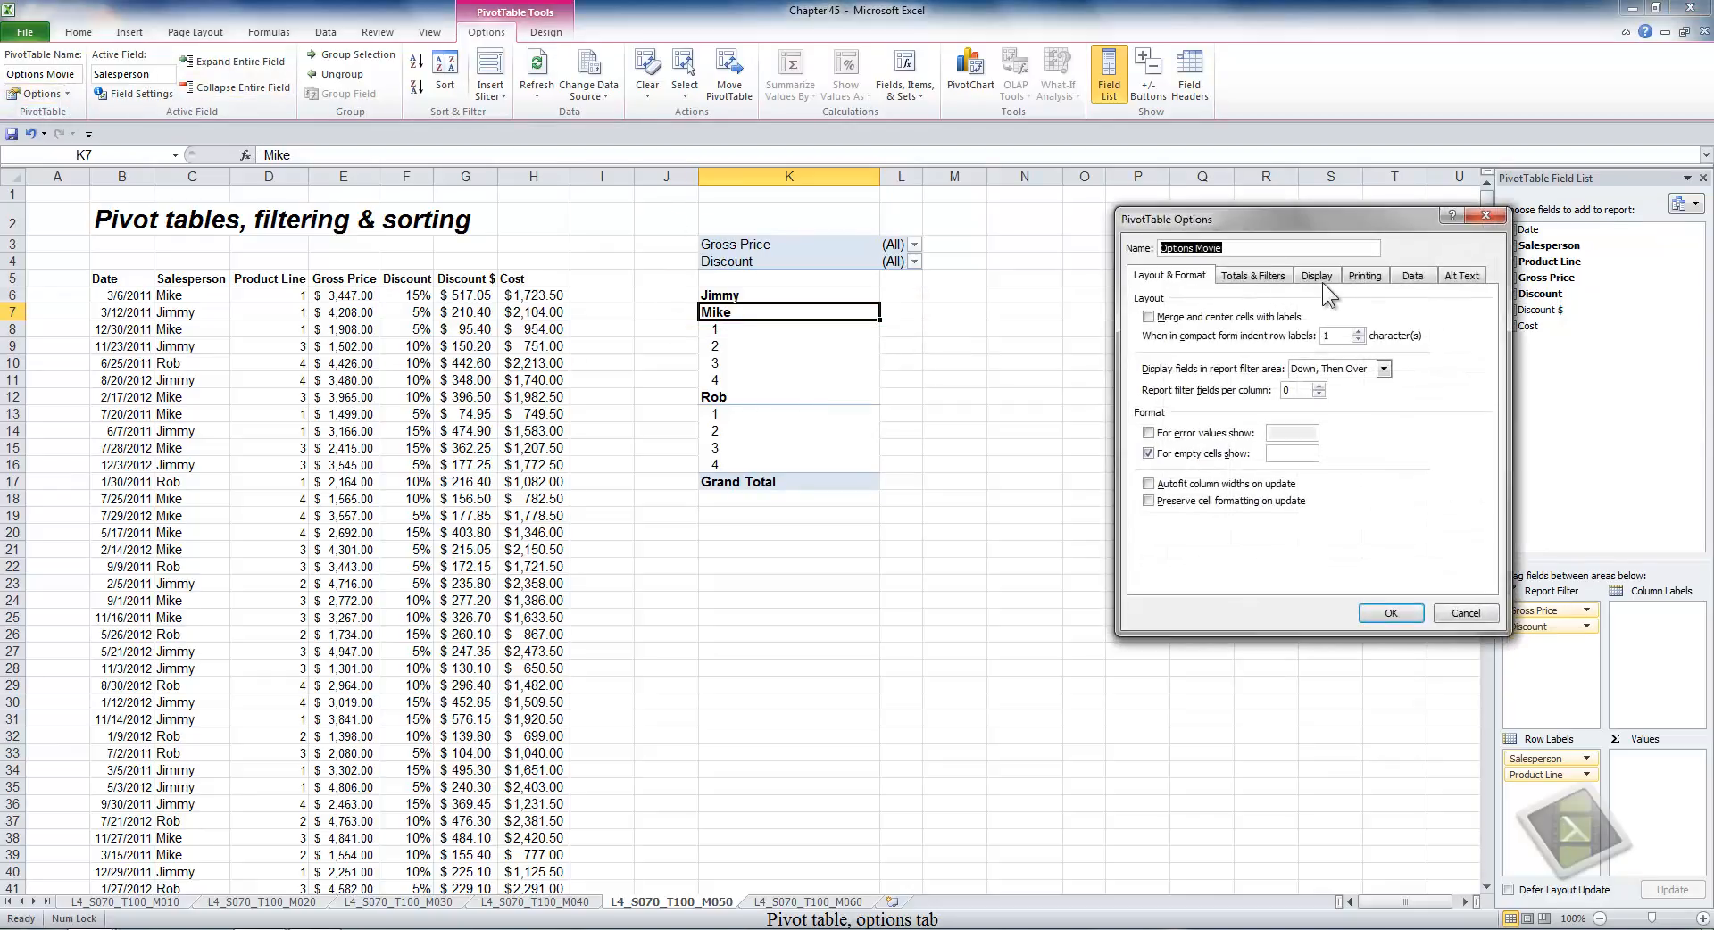
click(1321, 282)
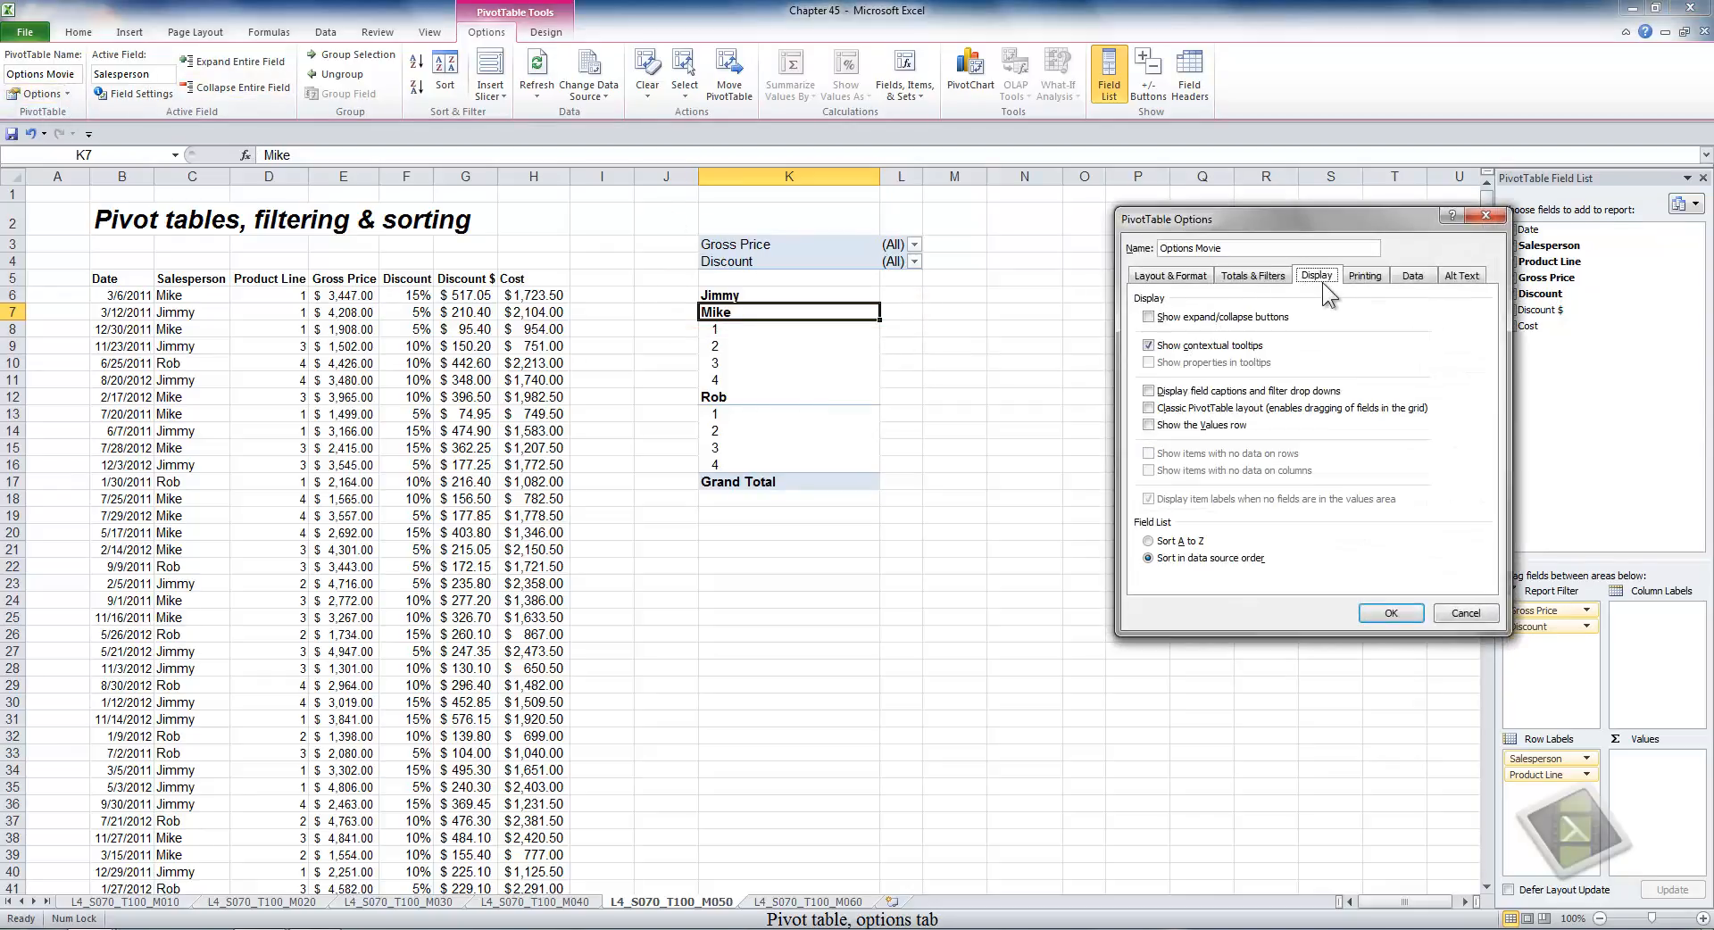
click(1158, 390)
click(1149, 409)
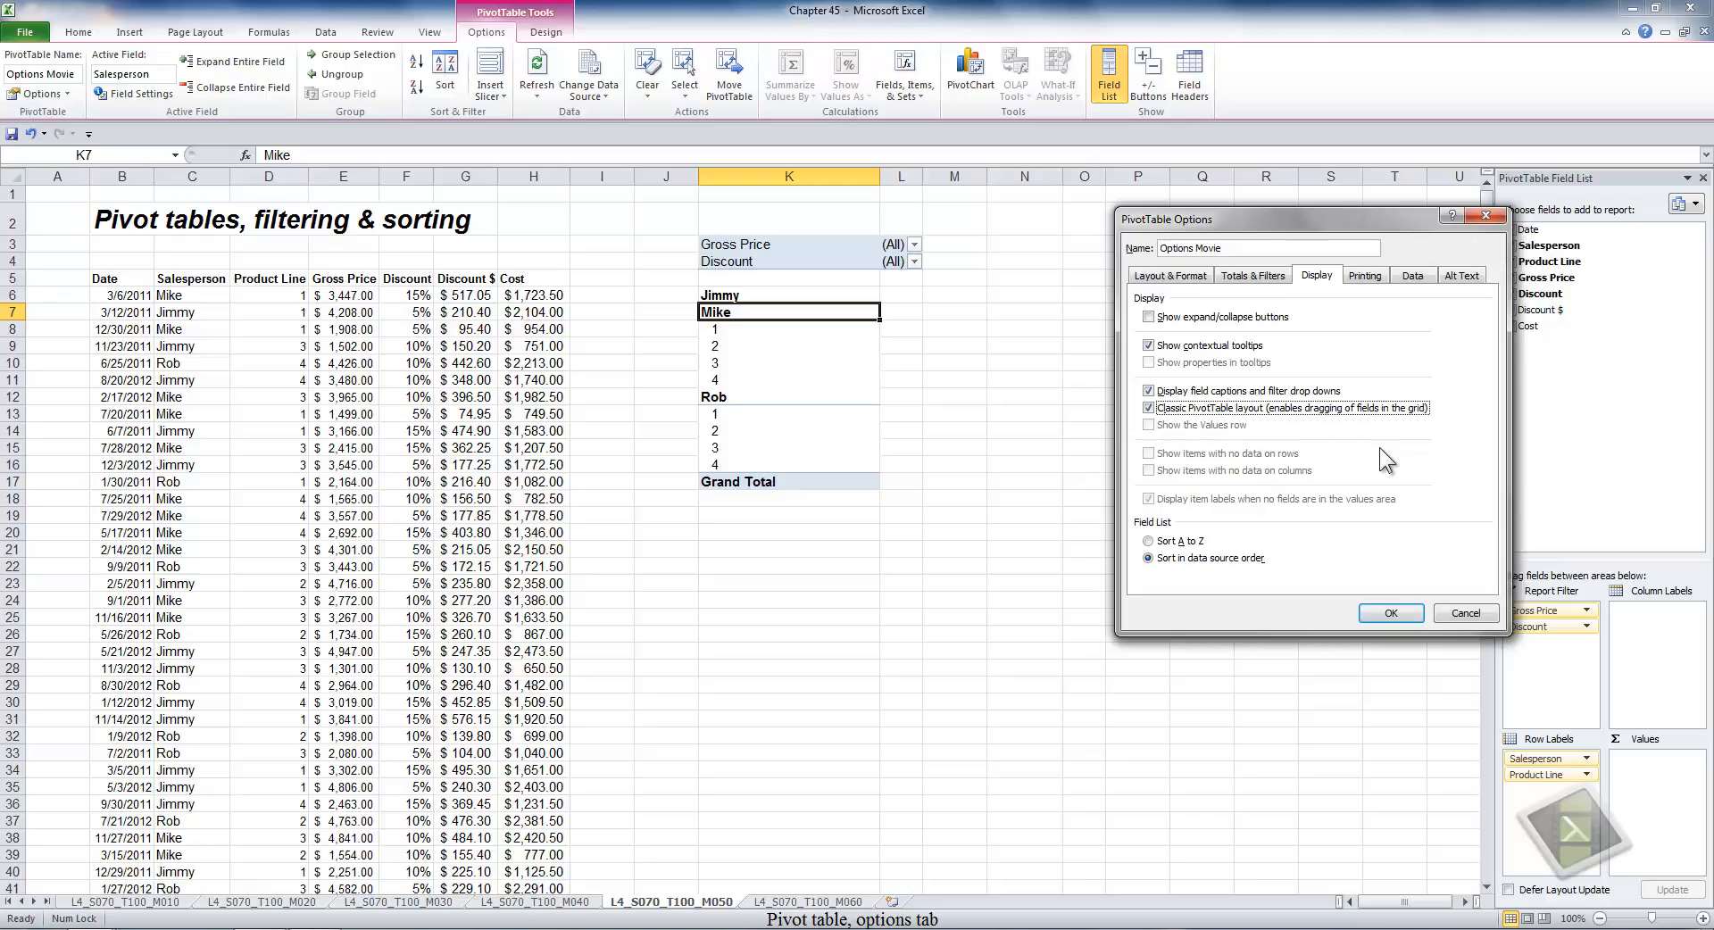
click(1393, 613)
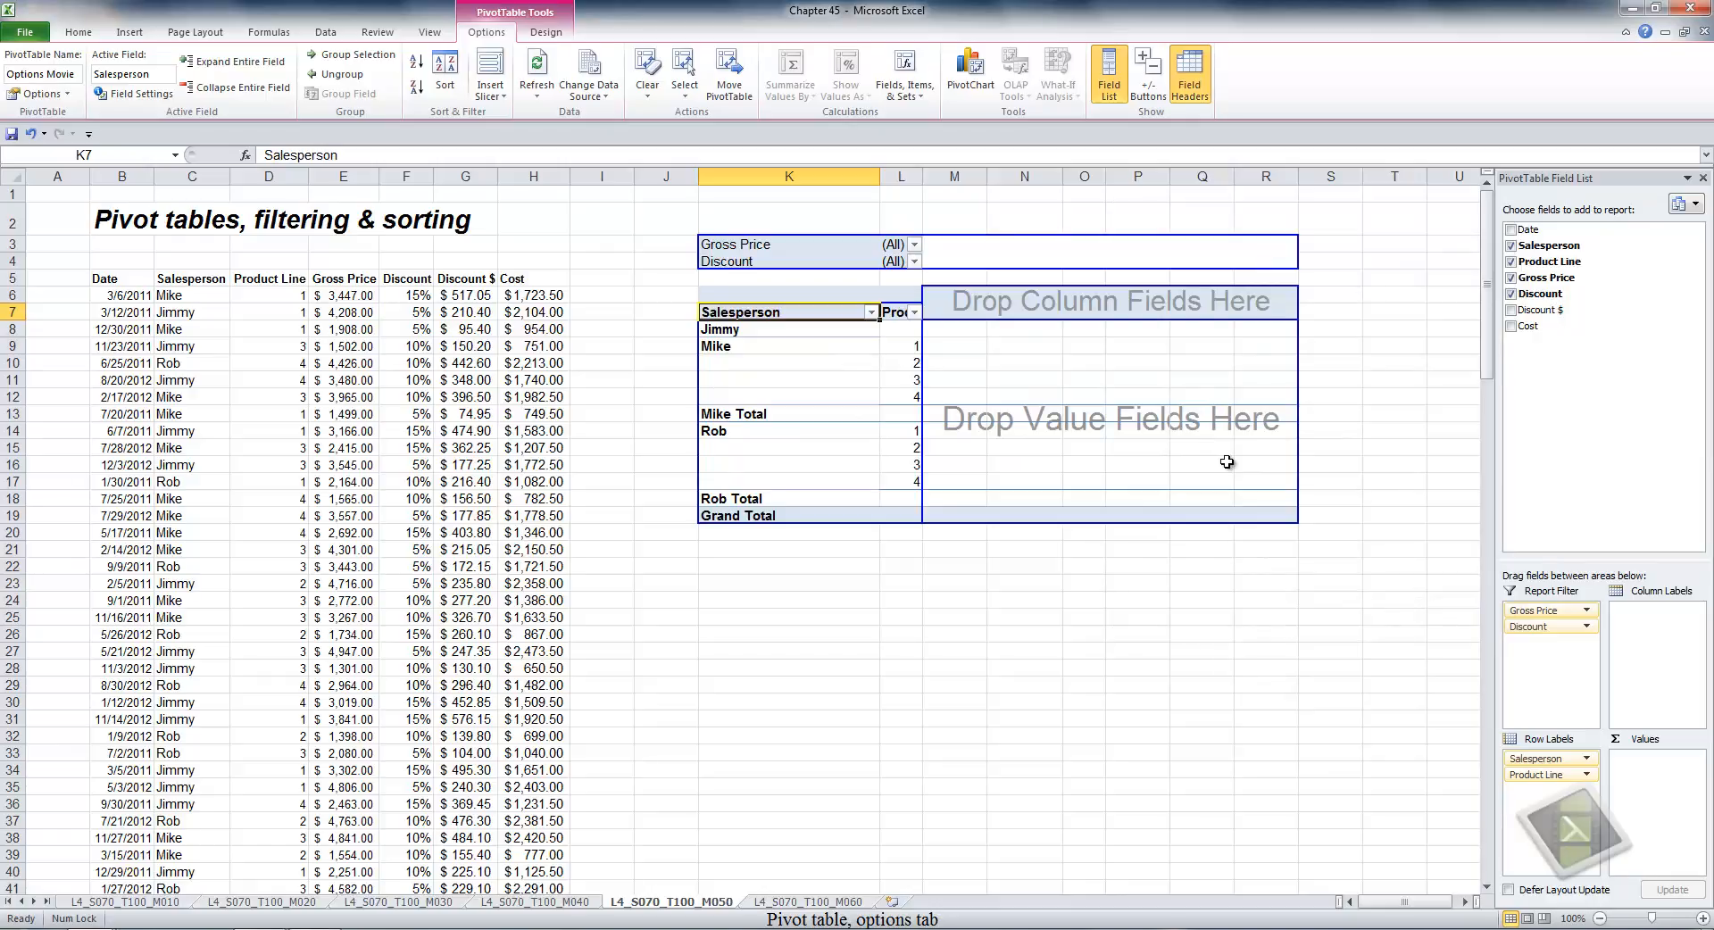
Add the Cost field to the value area directly in the pivot table grid.
drag(1523, 326, 1137, 418)
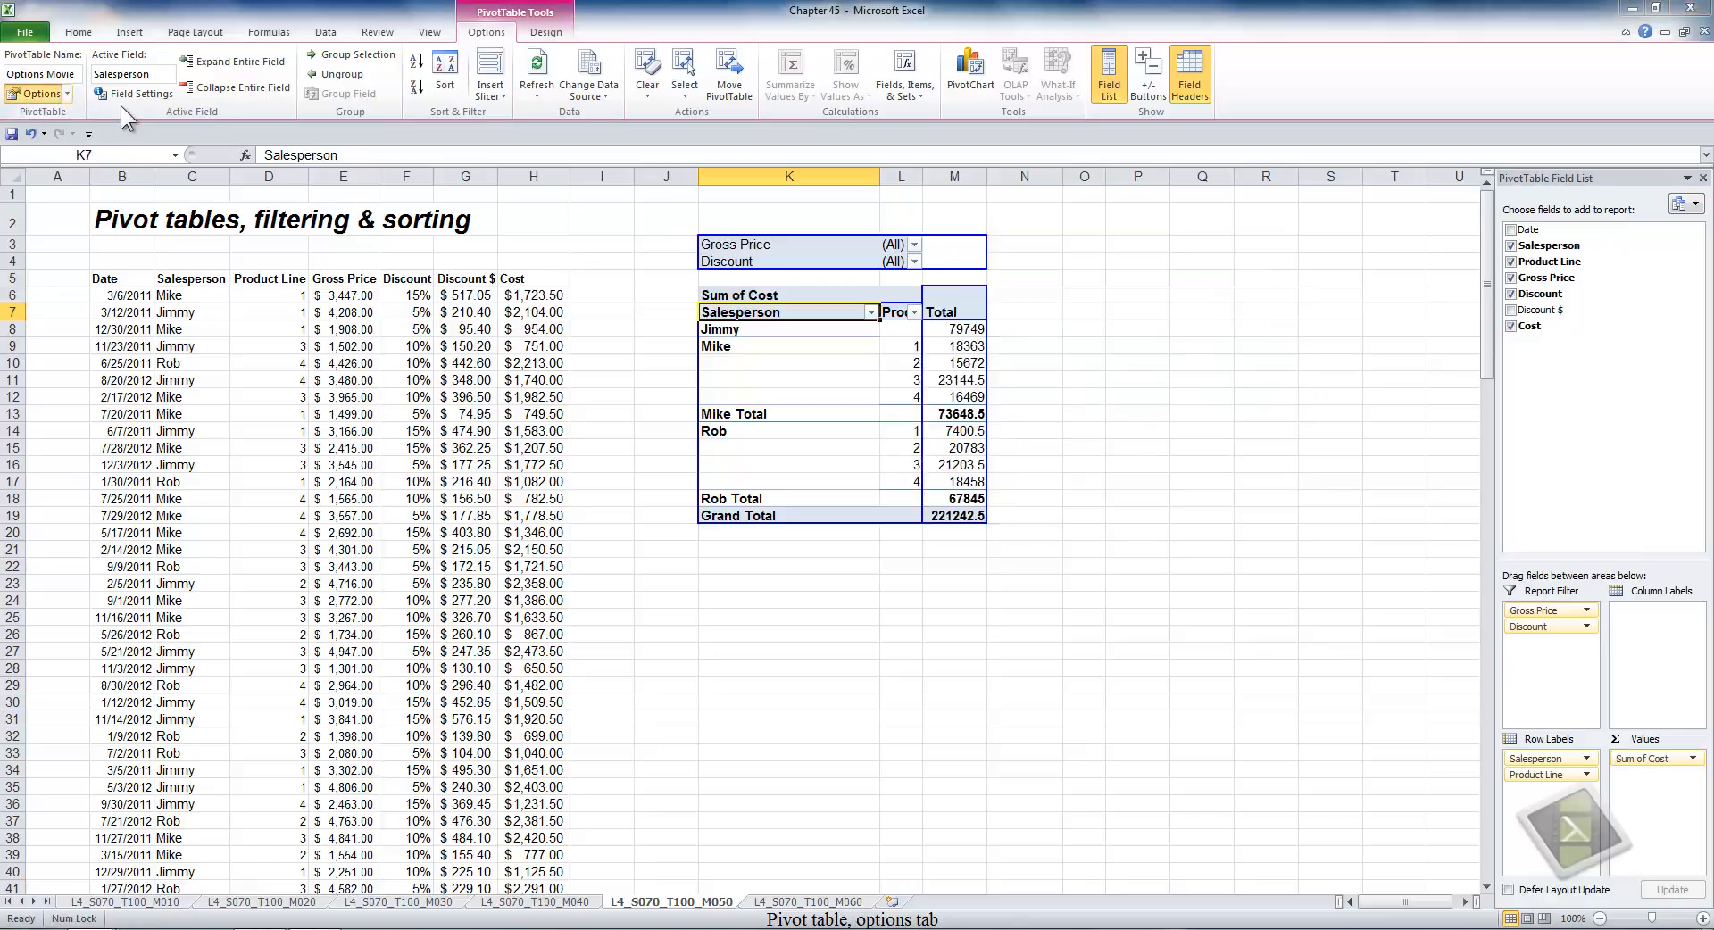
Turn off the classic PivotTable layout in the pivot table's display options, and review its printing and data options.
click(41, 94)
click(1314, 276)
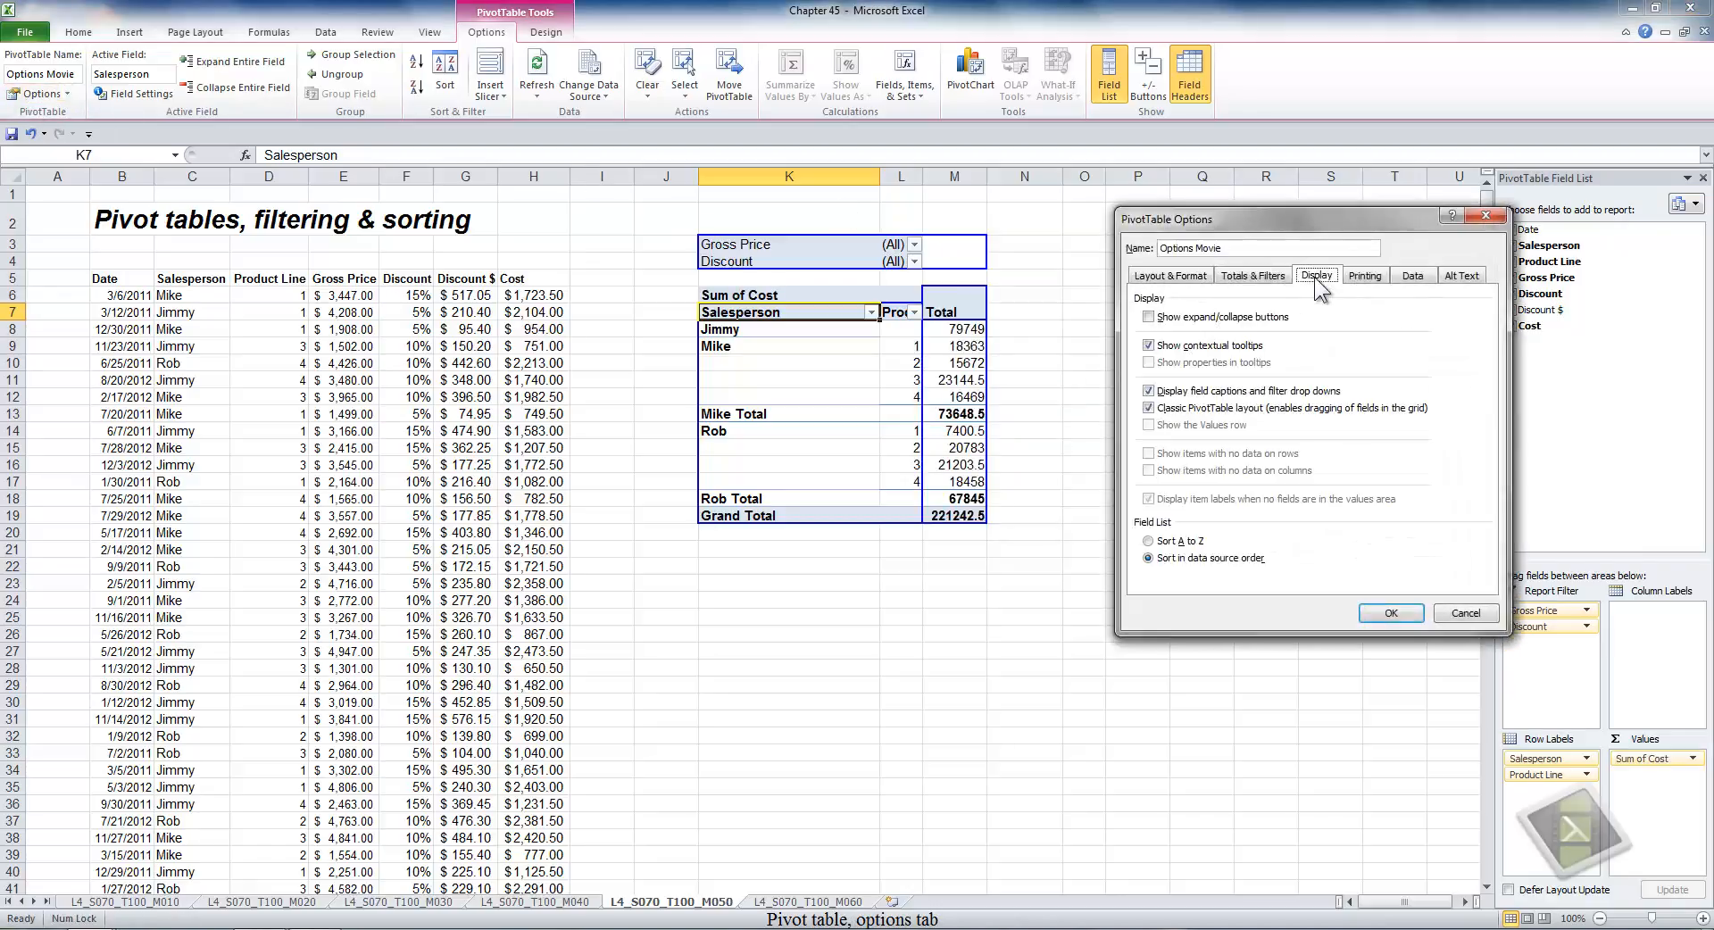
click(1191, 407)
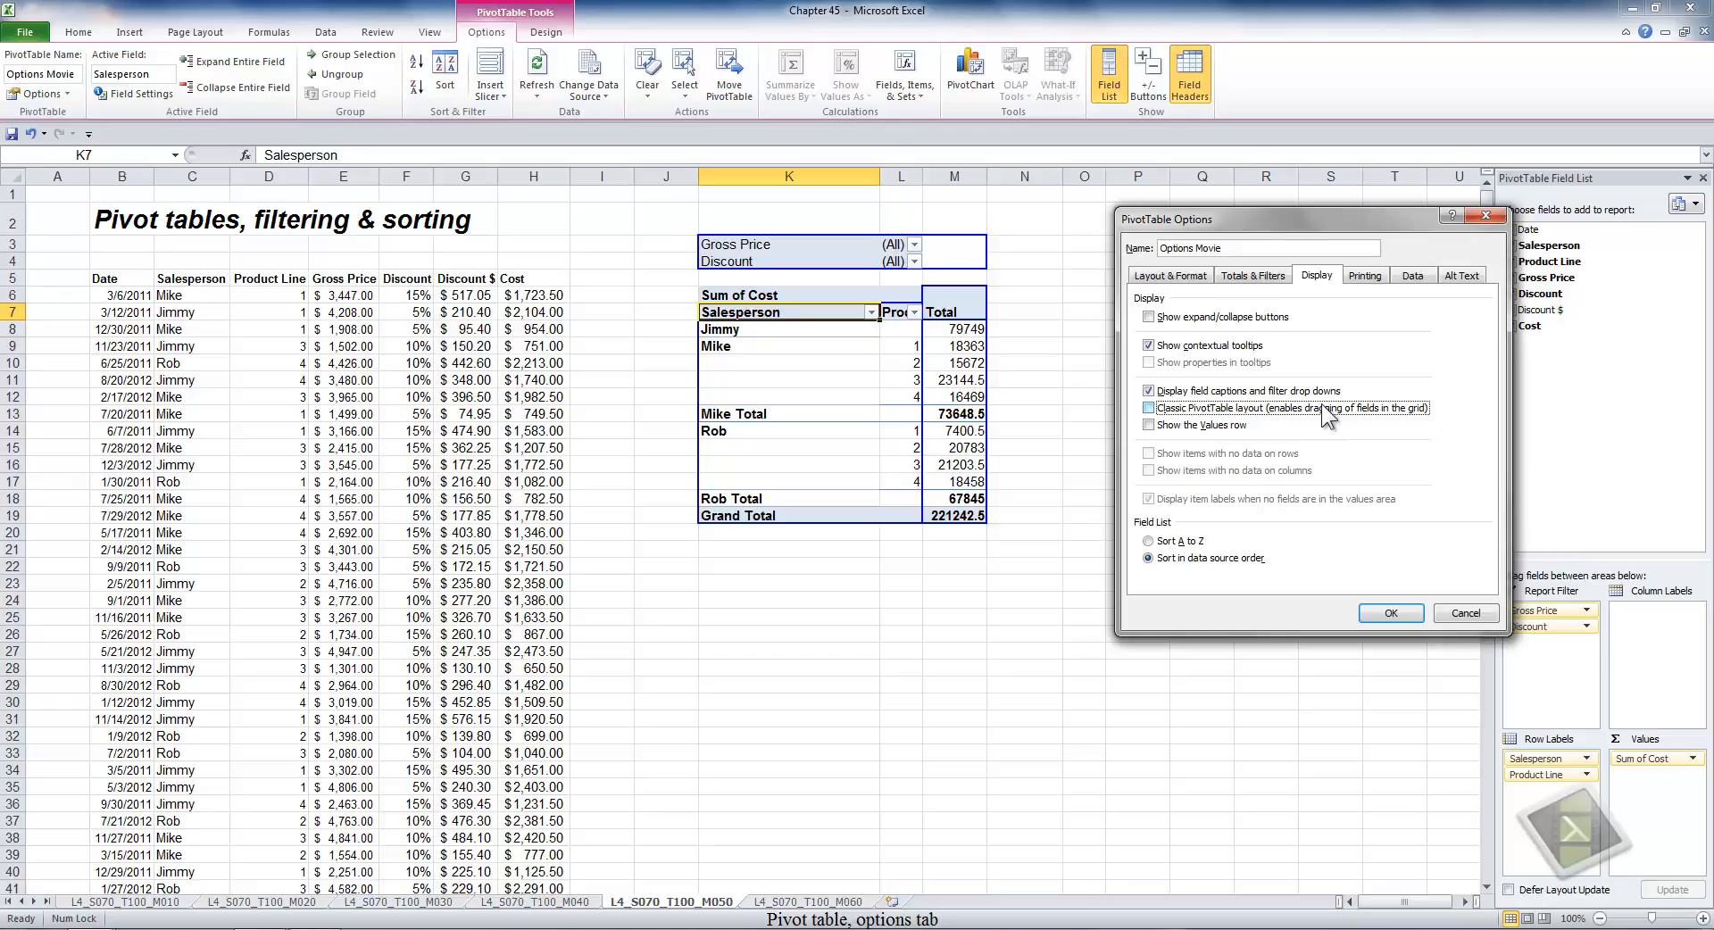
click(1366, 276)
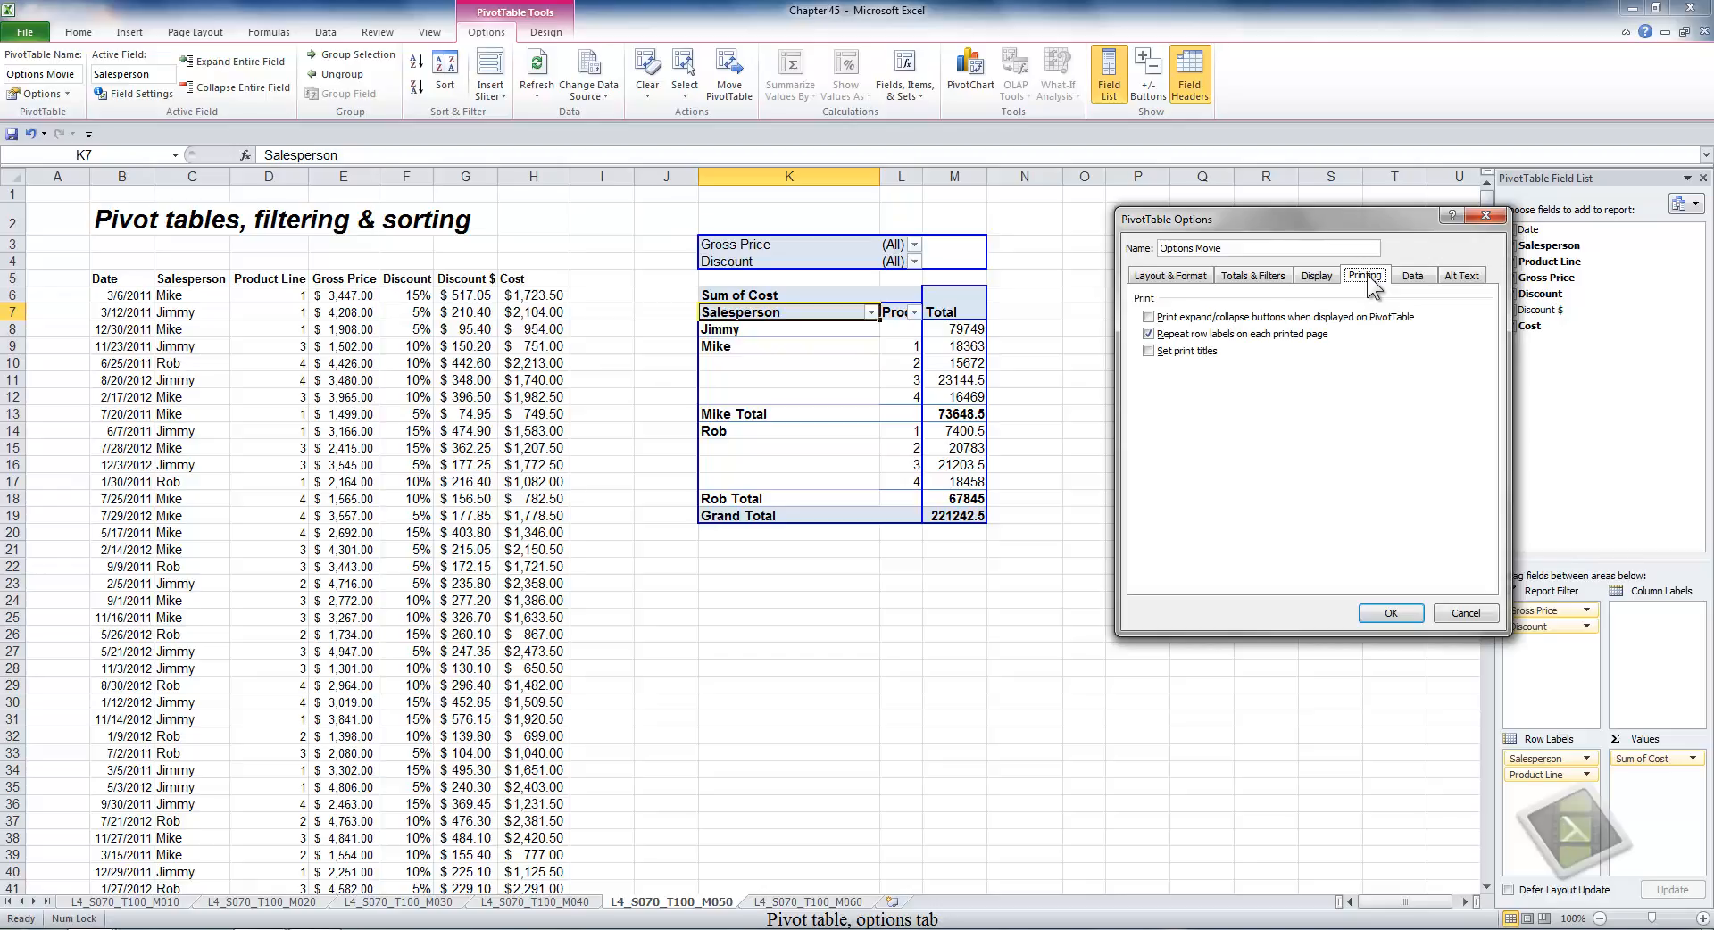
click(1421, 277)
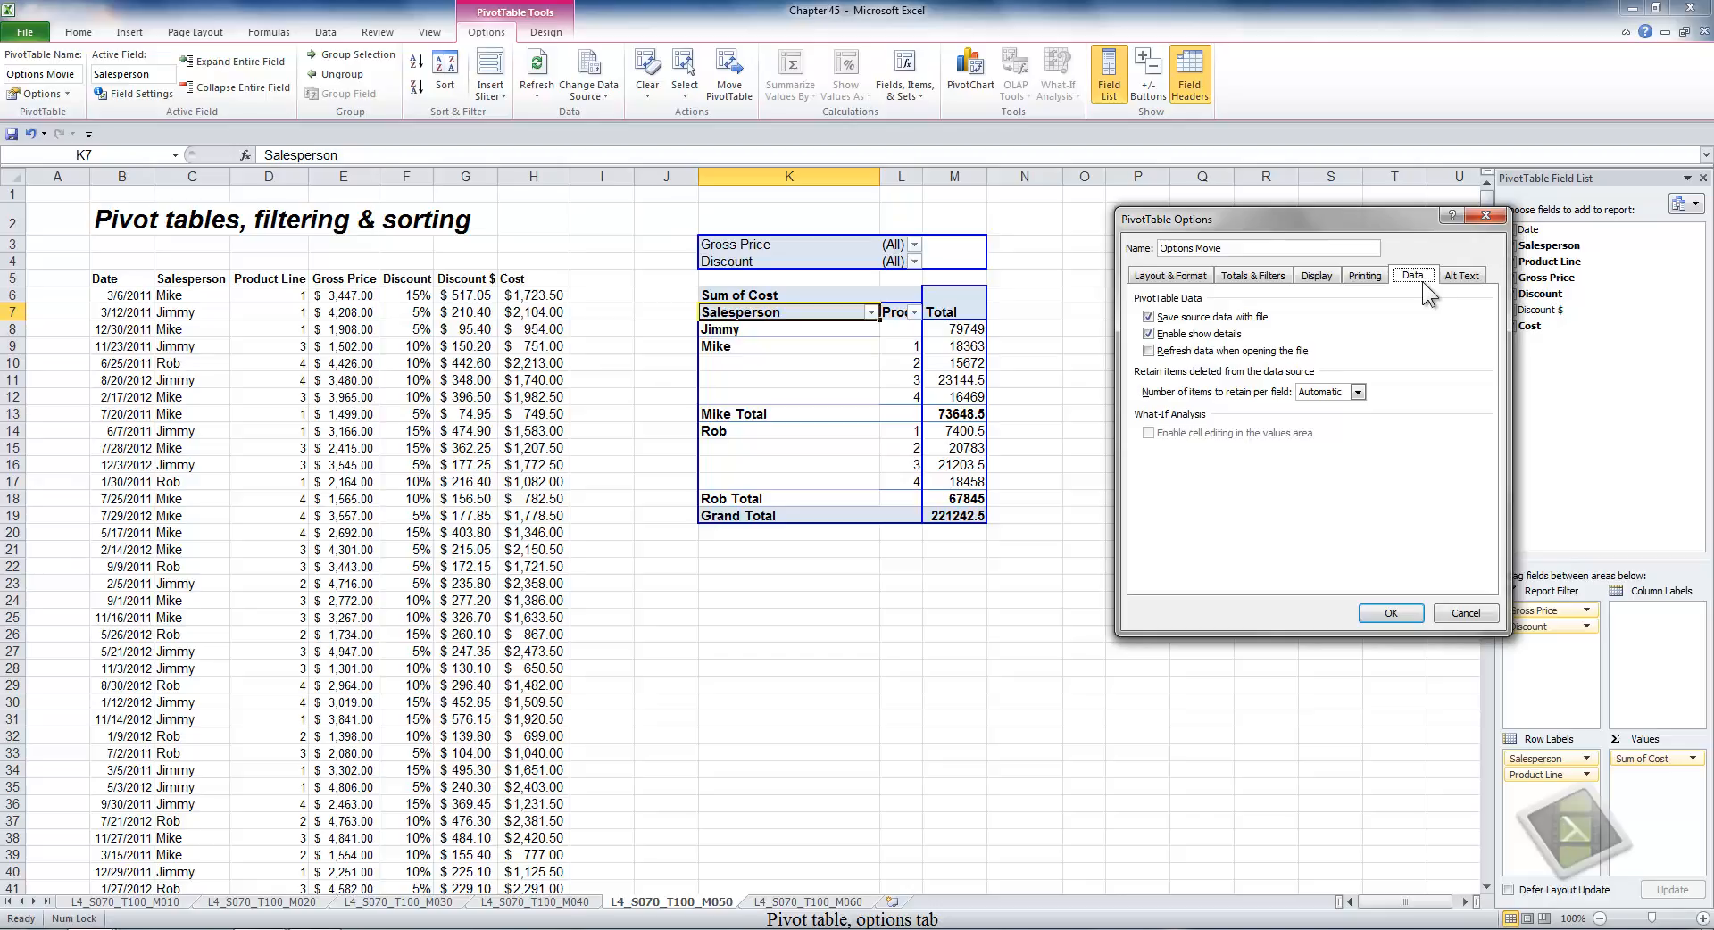
click(1393, 613)
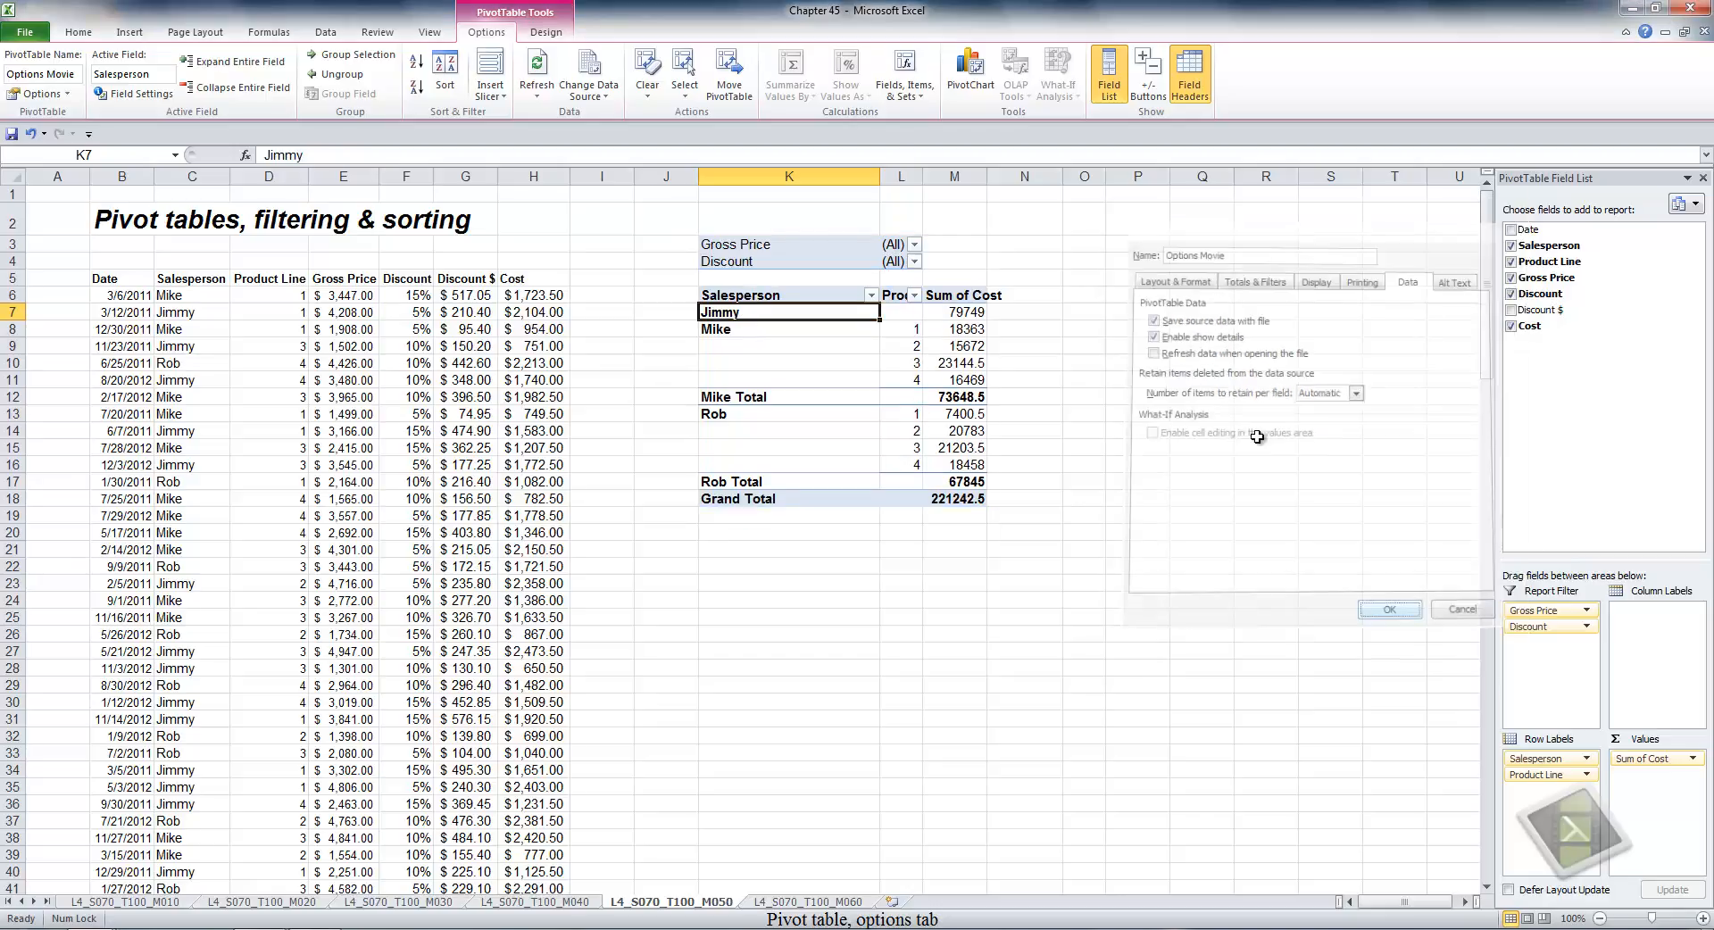
Extract the source records behind the second salesperson's product line 2 cost onto a new sheet, and return to the L4_S070_T100_M050 sheet.
double_click(967, 345)
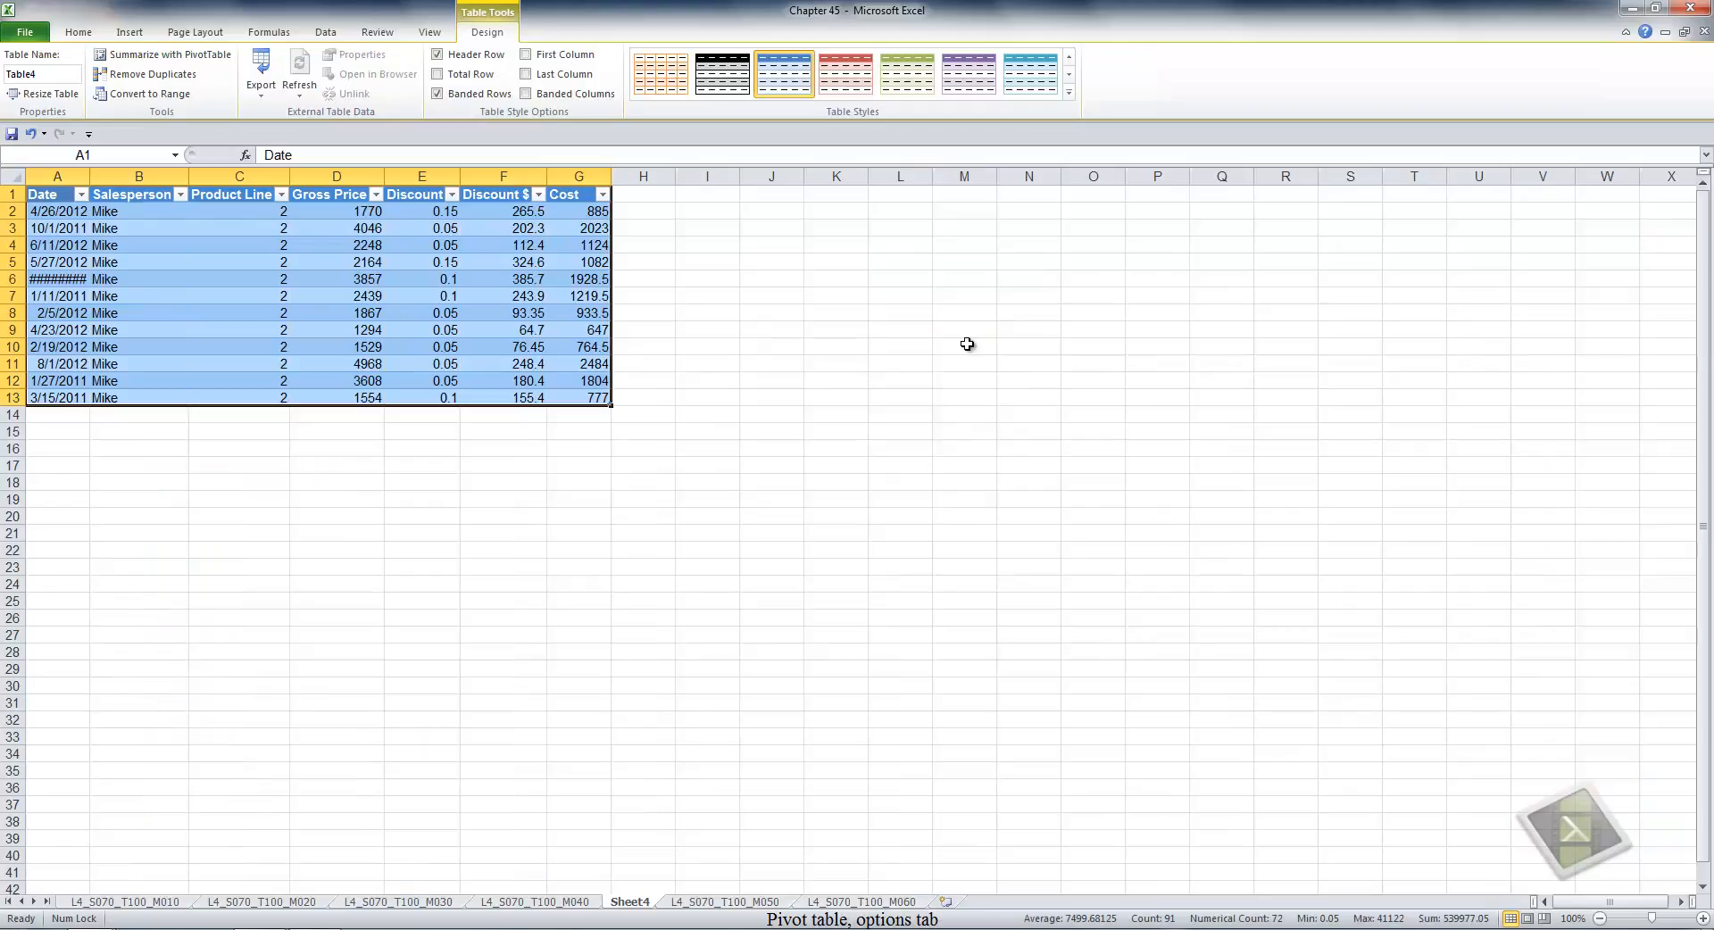
click(773, 903)
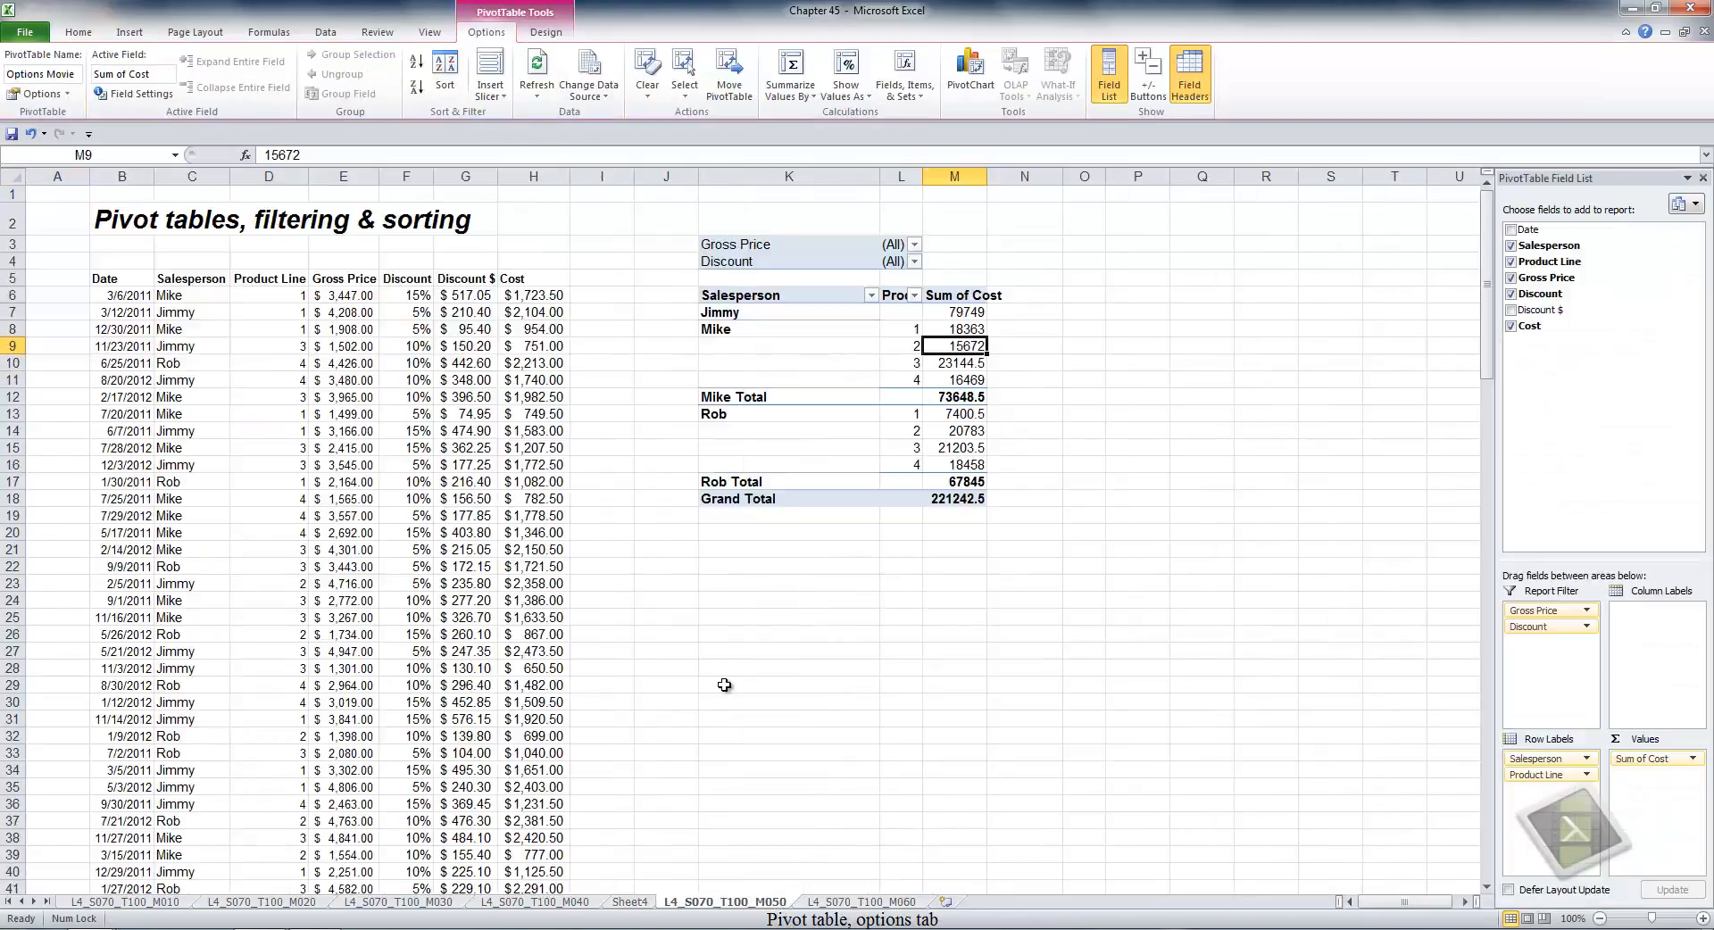
Disable show details in the pivot table's data options, and try to drill into the second salesperson's product line 3 cost.
click(36, 93)
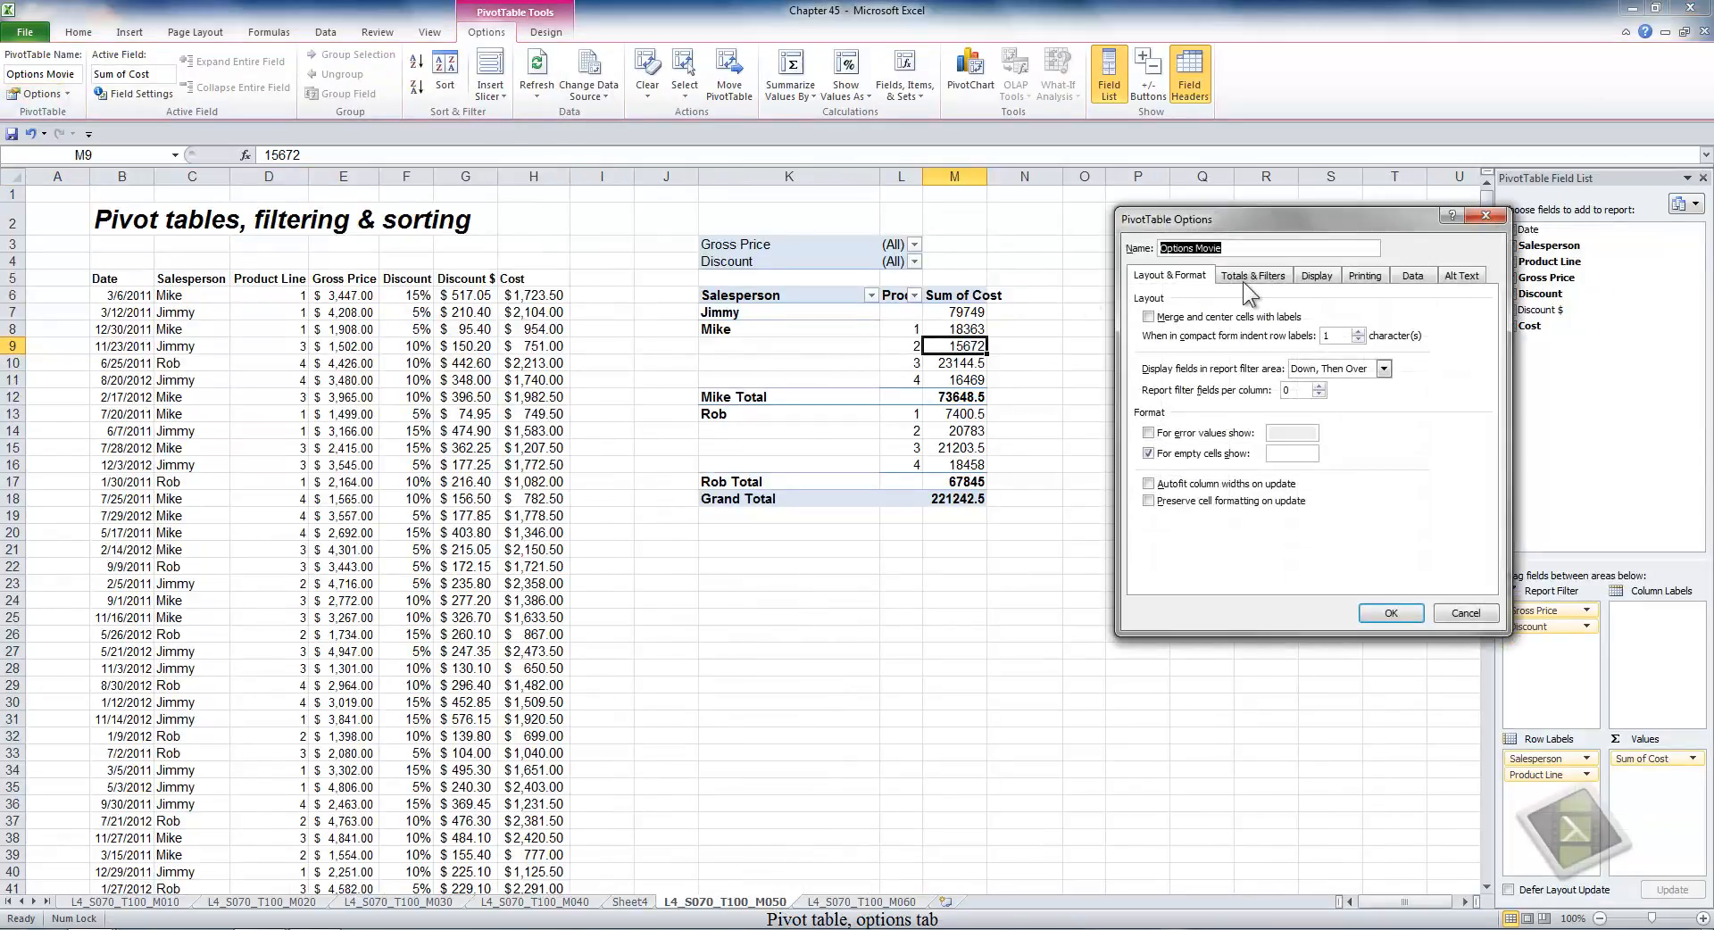
click(1413, 277)
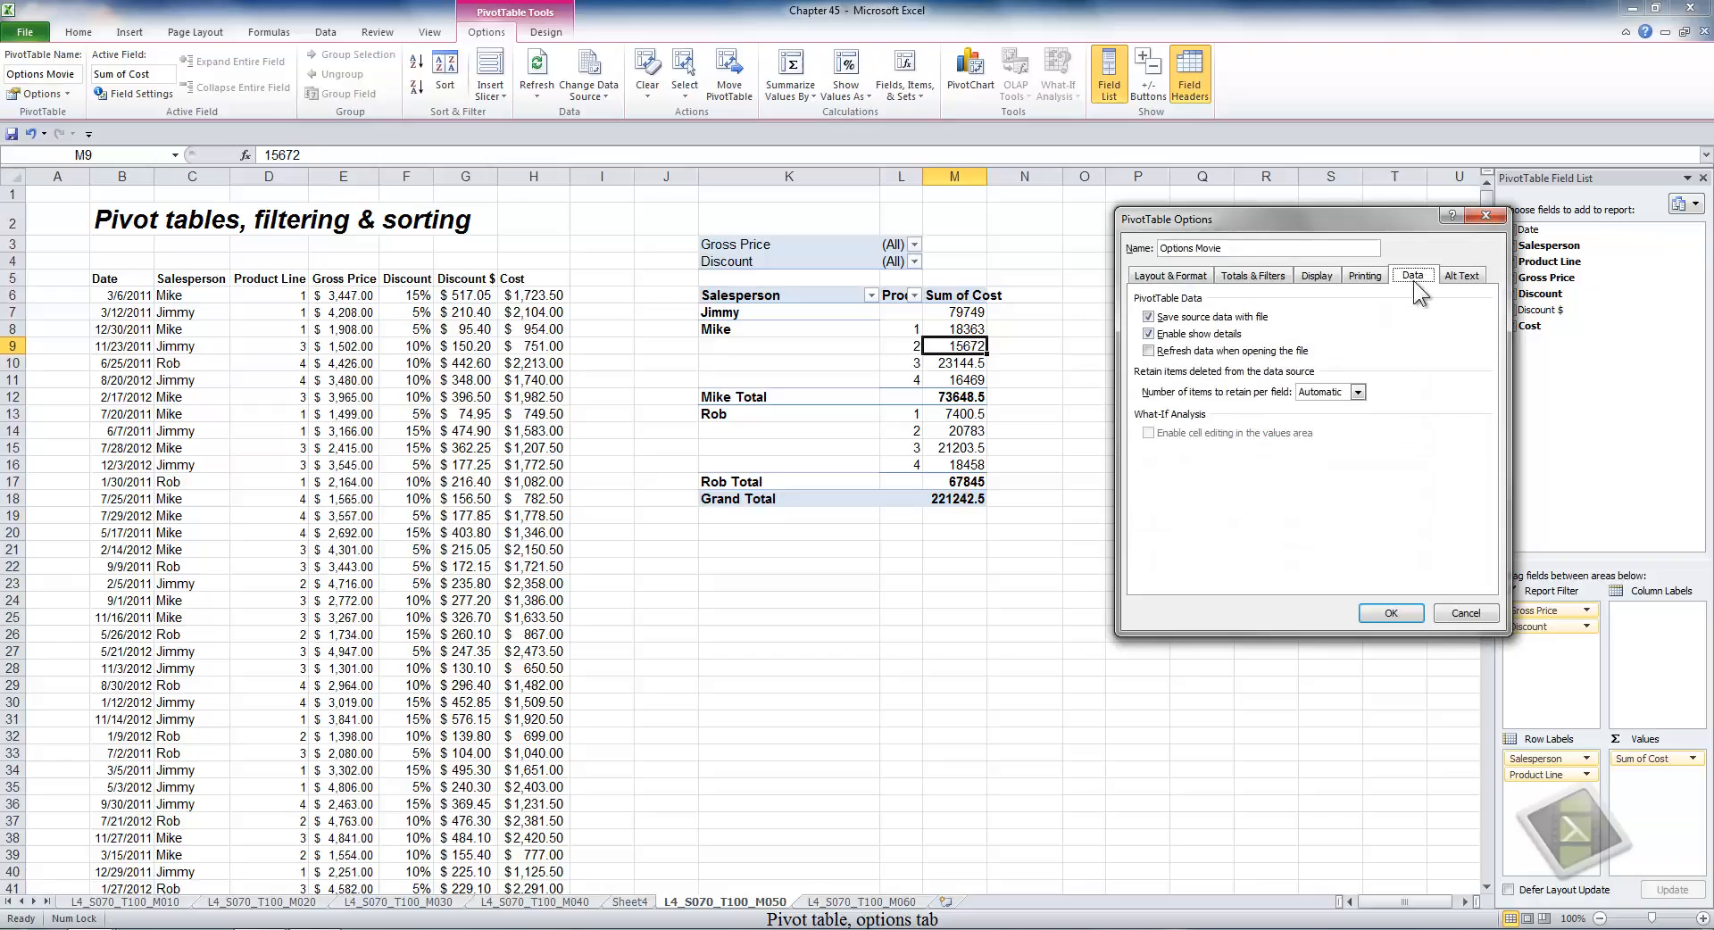
click(1158, 335)
click(1391, 614)
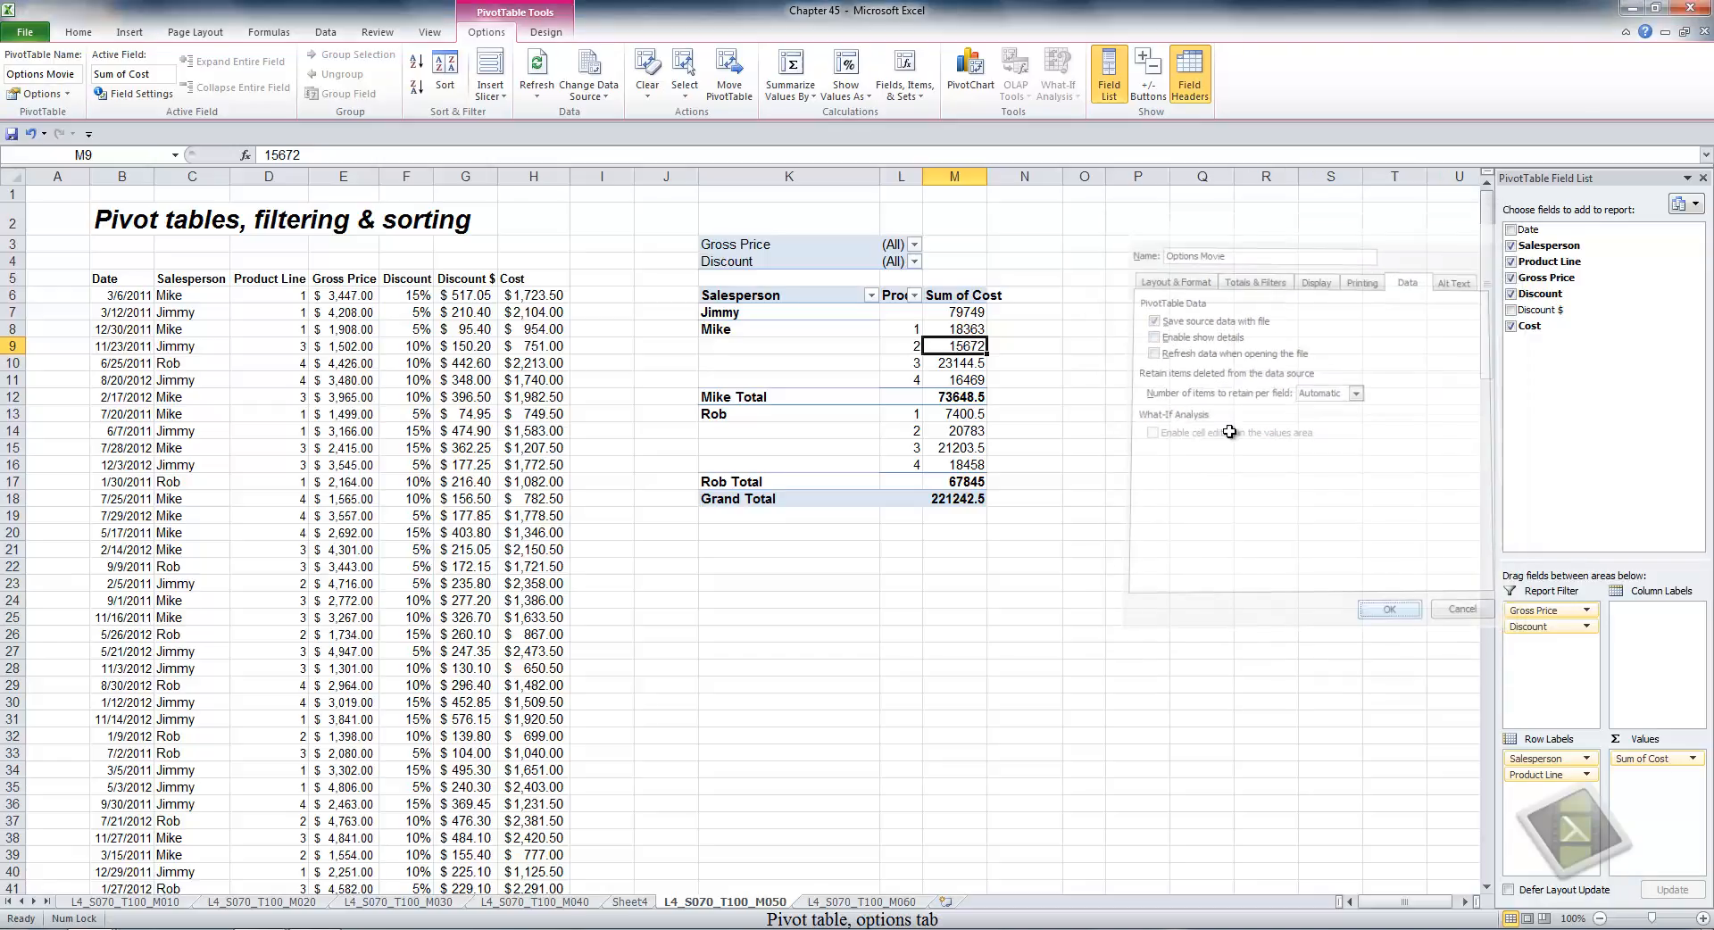
double_click(979, 366)
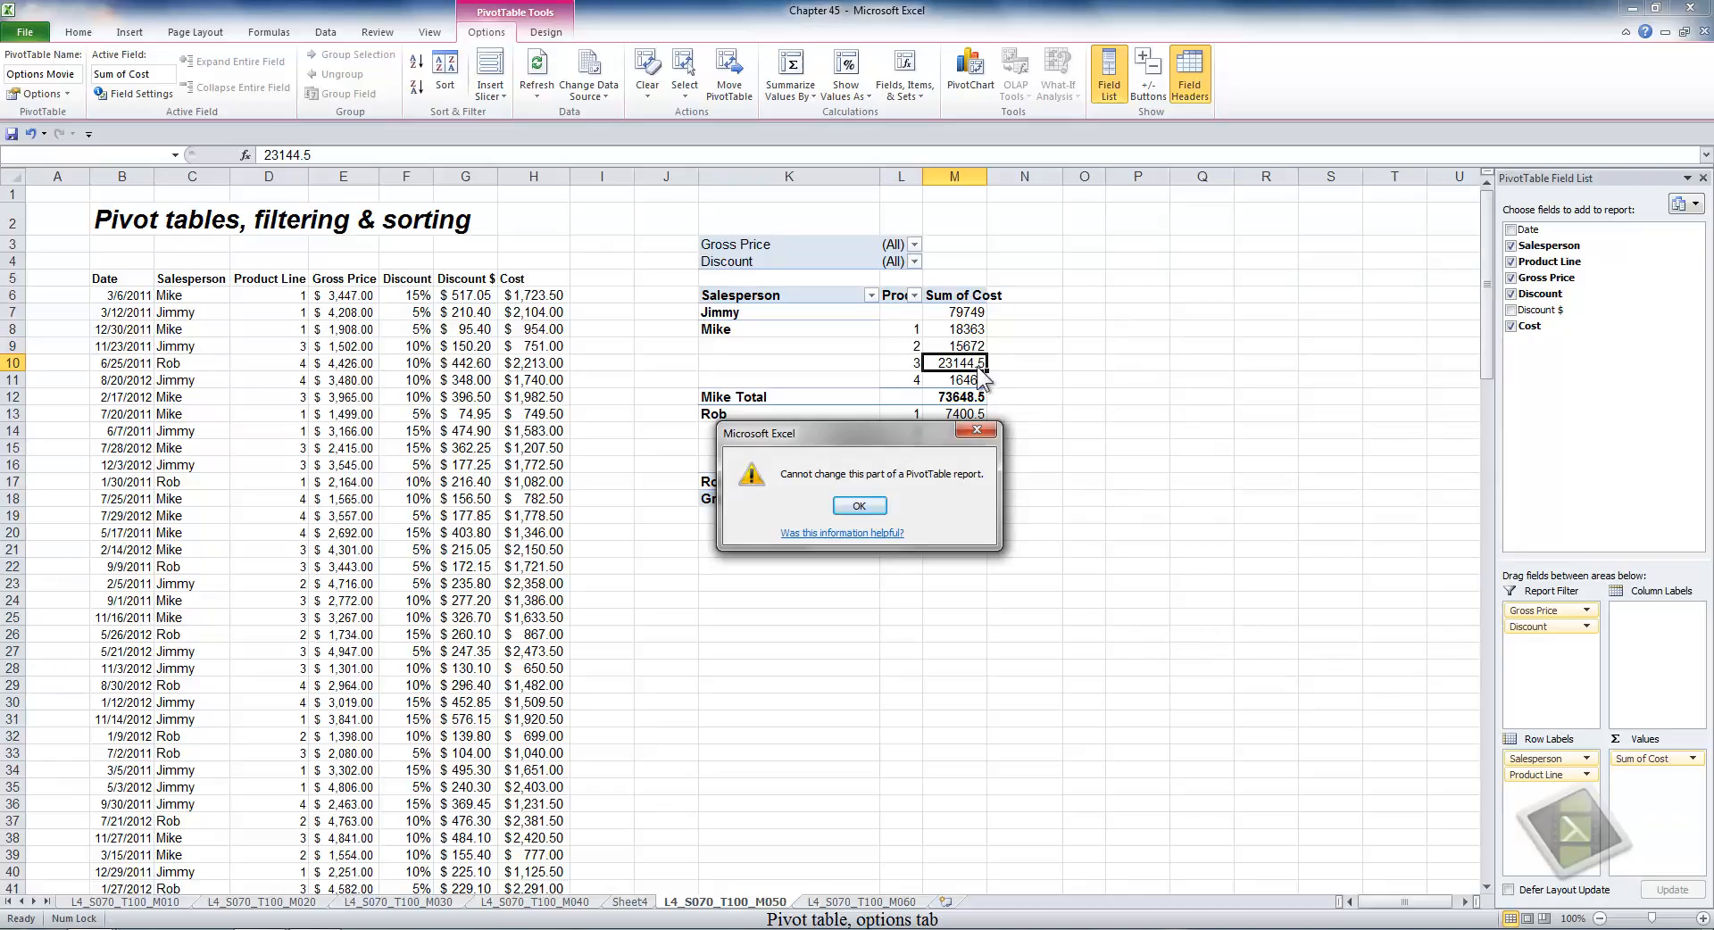
click(862, 505)
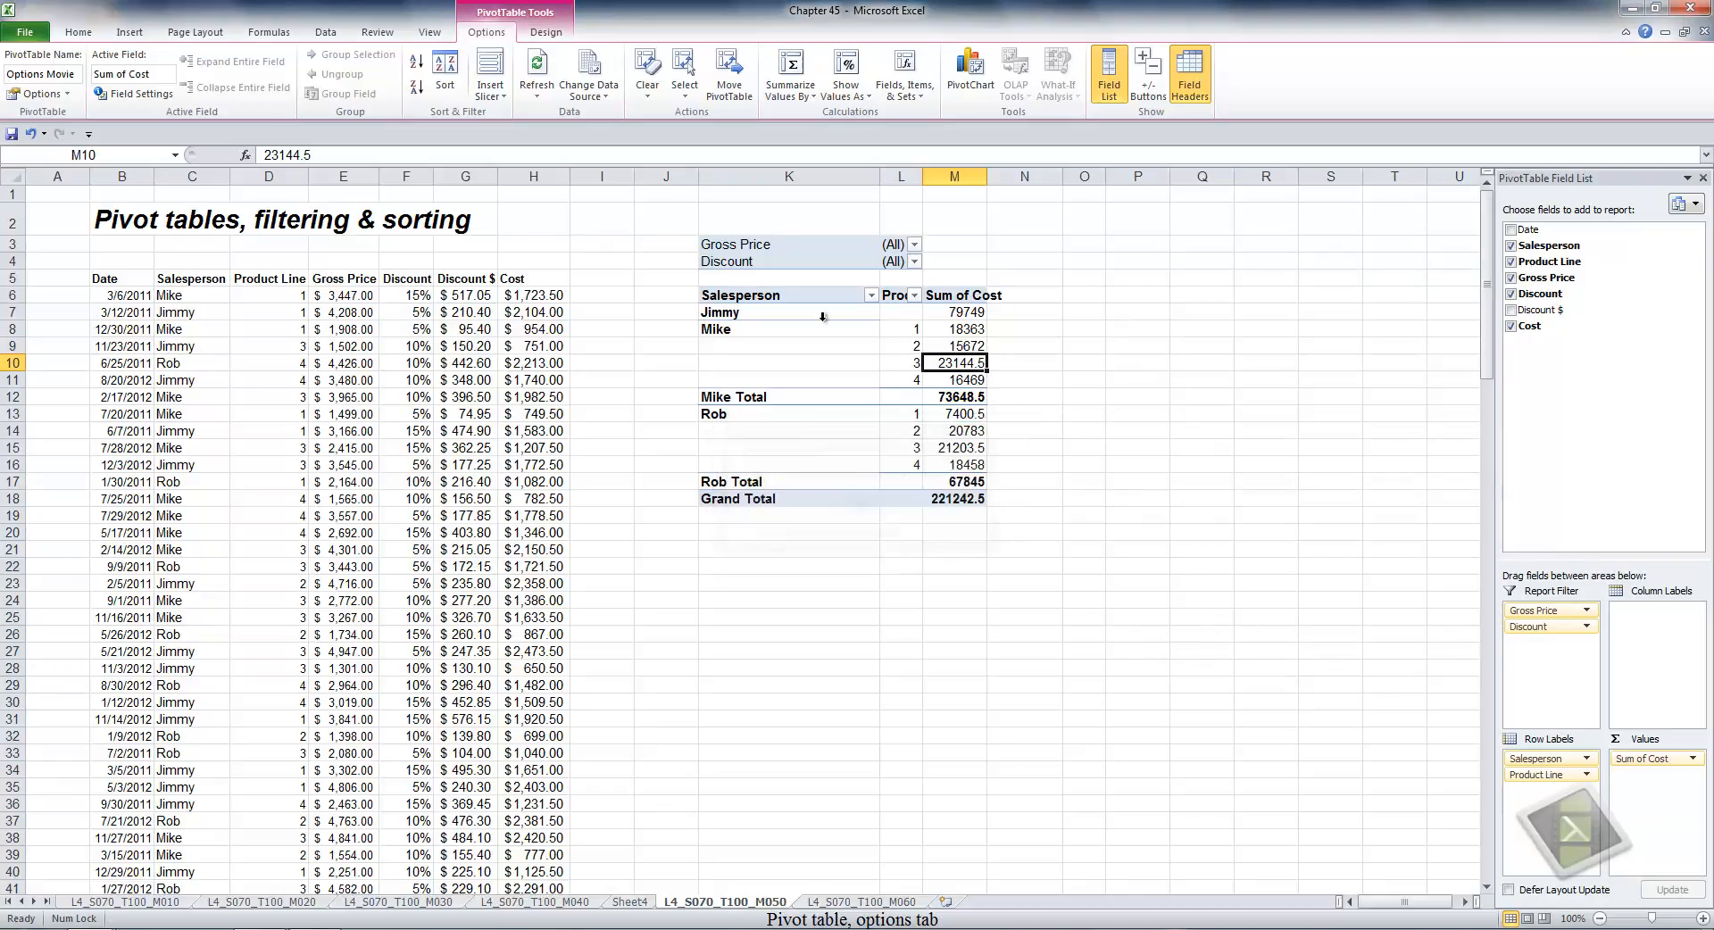
Review the pivot table's data and alt text options, and close them without applying any changes.
click(42, 98)
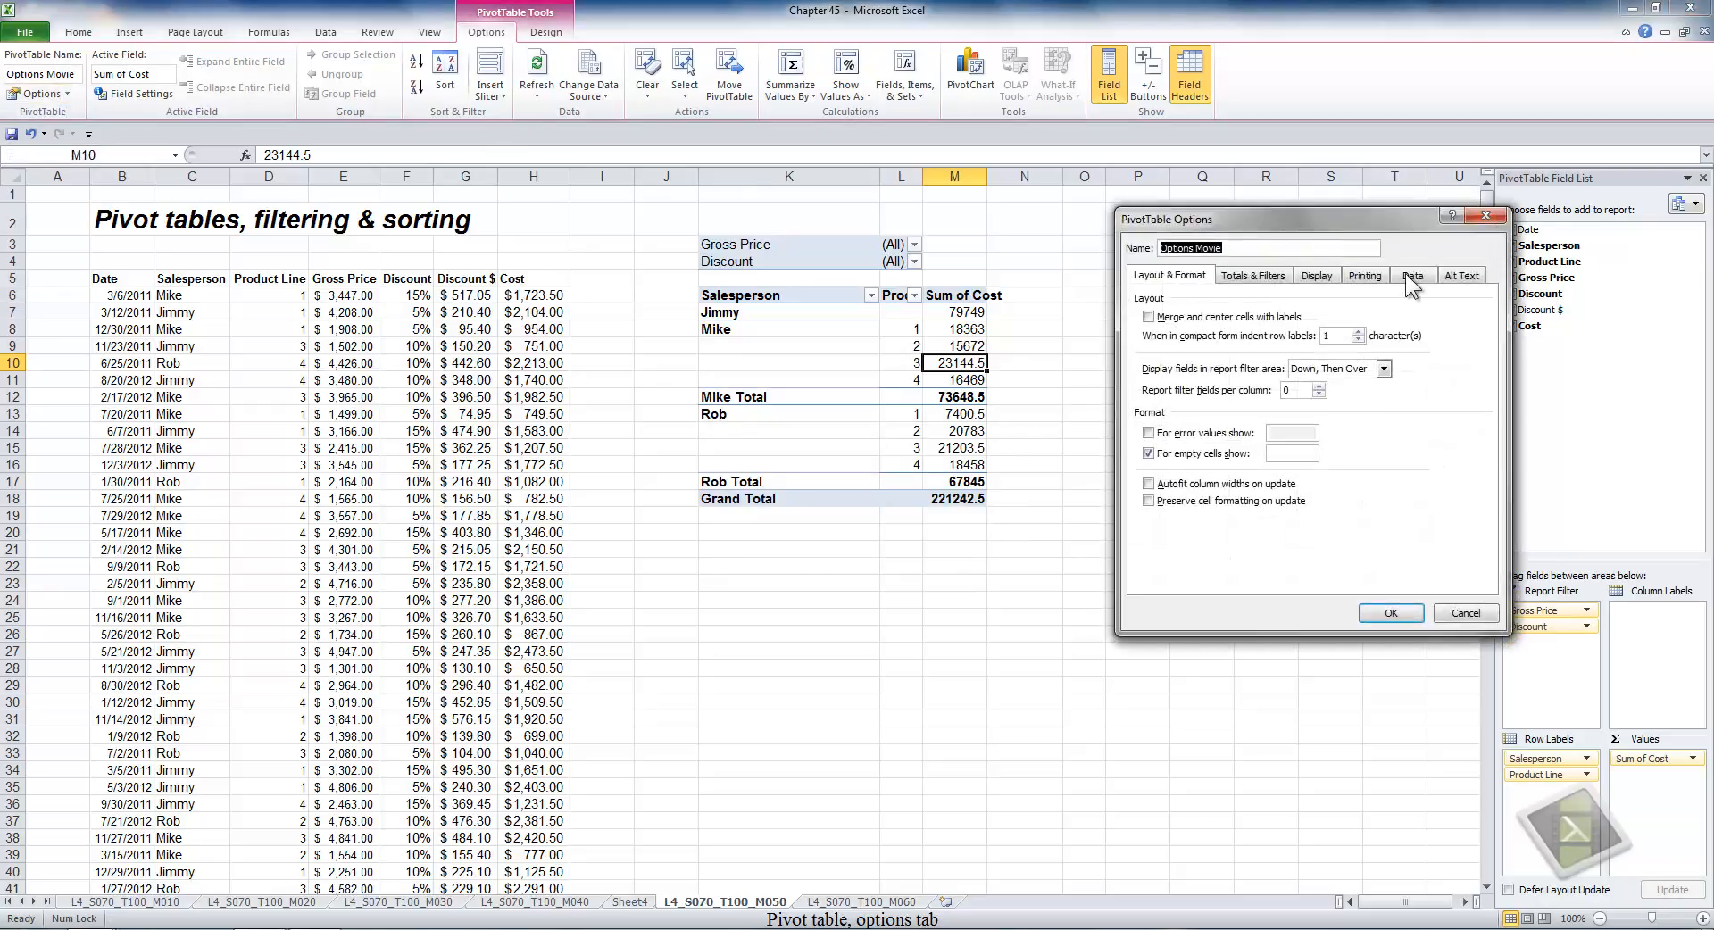
click(1411, 277)
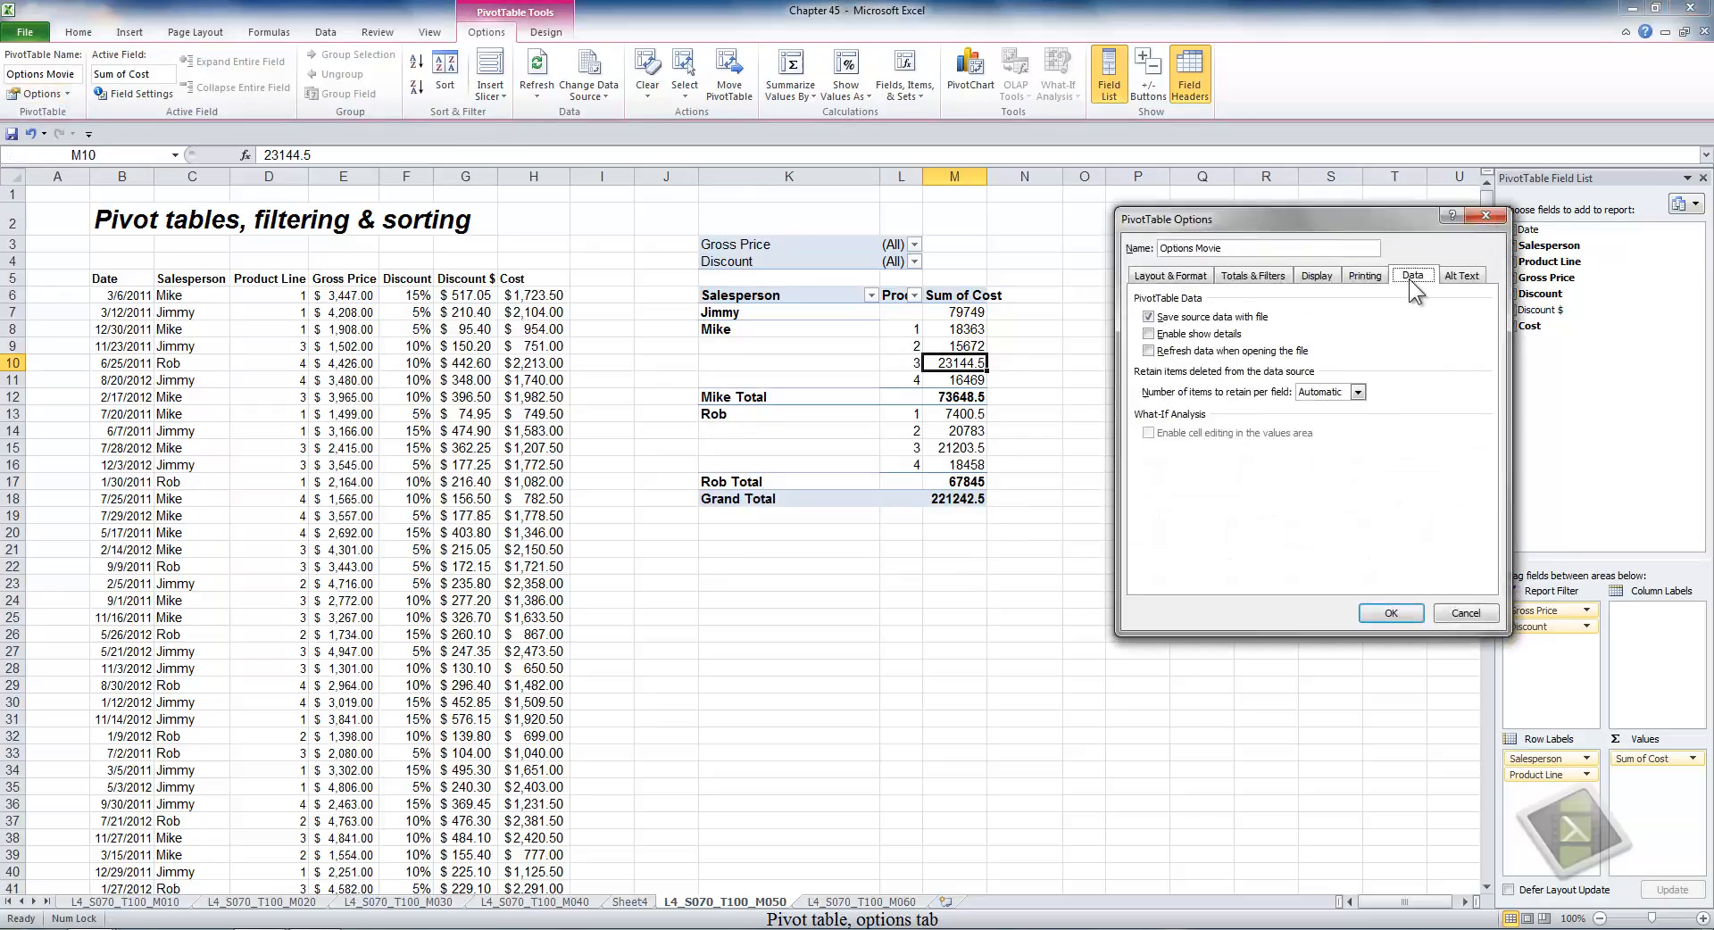
click(1150, 335)
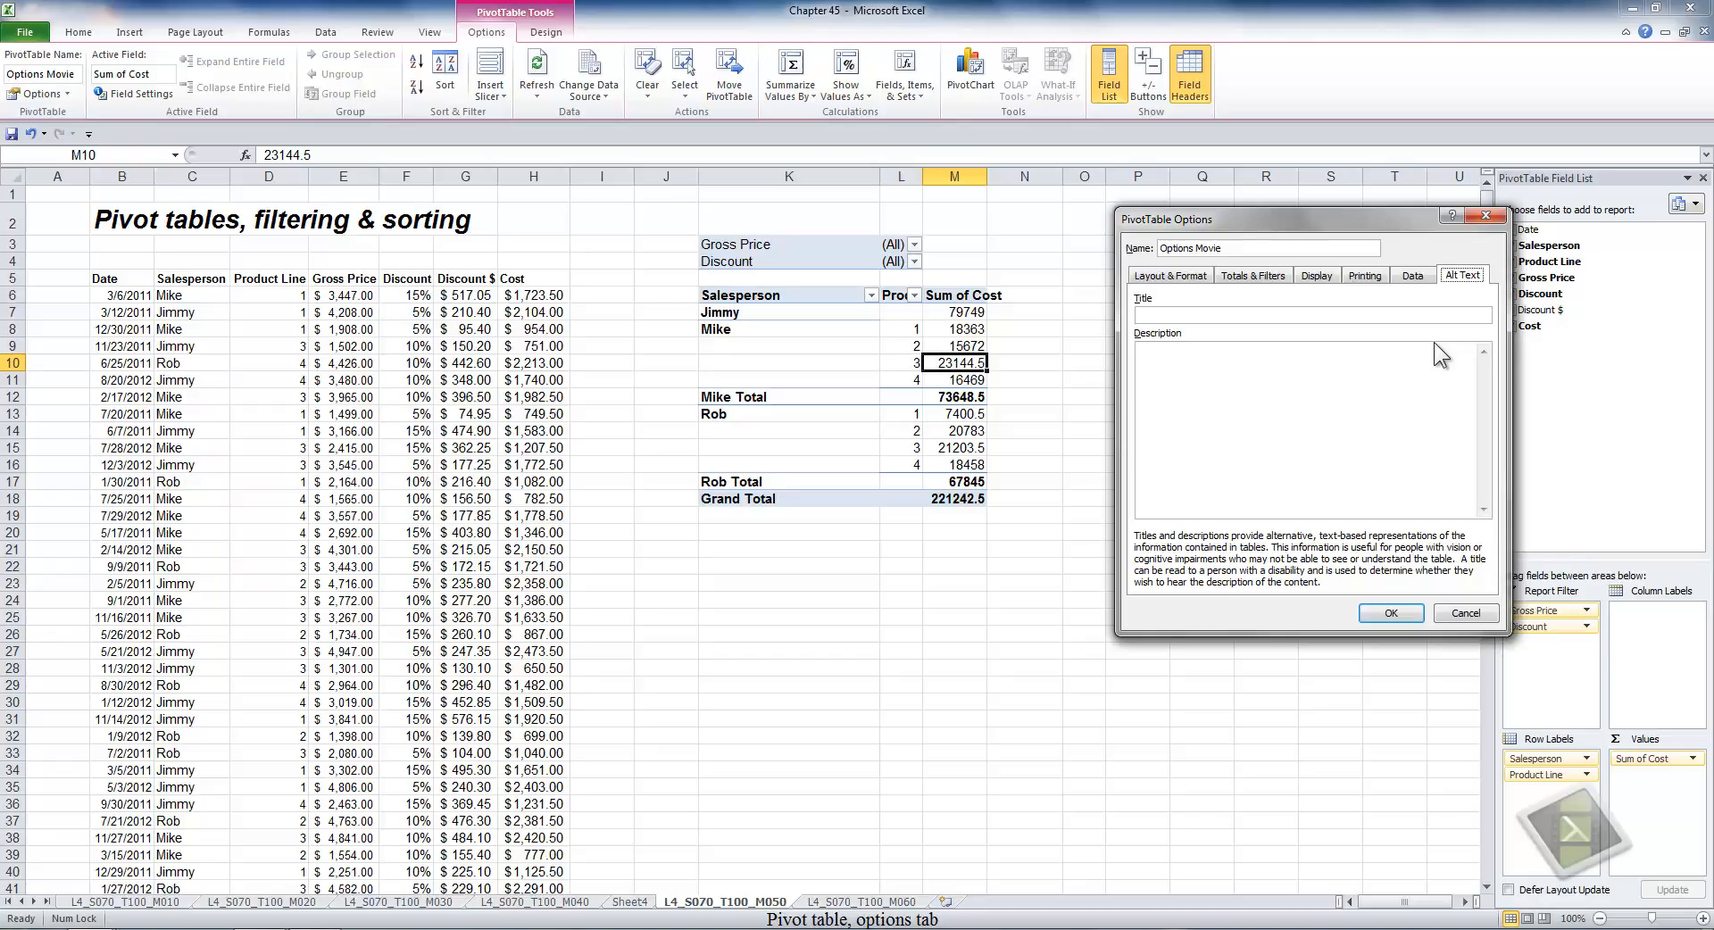
click(1467, 616)
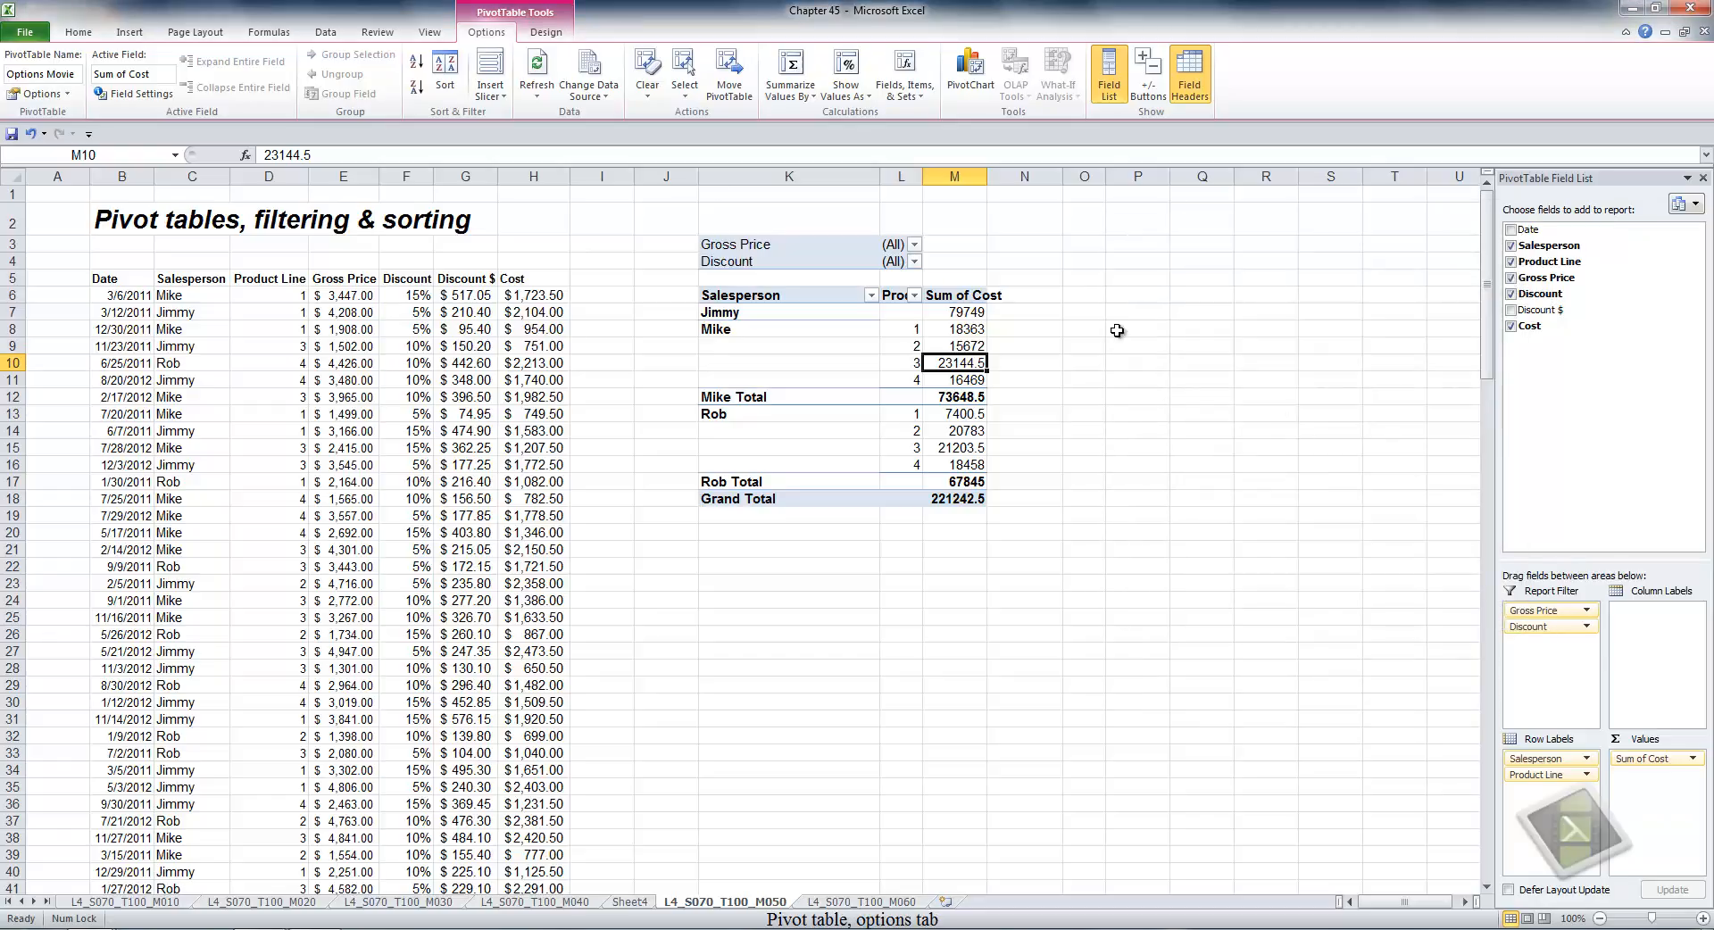
Rename the pivot table's Sum of Cost value field to Total Cost.
click(166, 73)
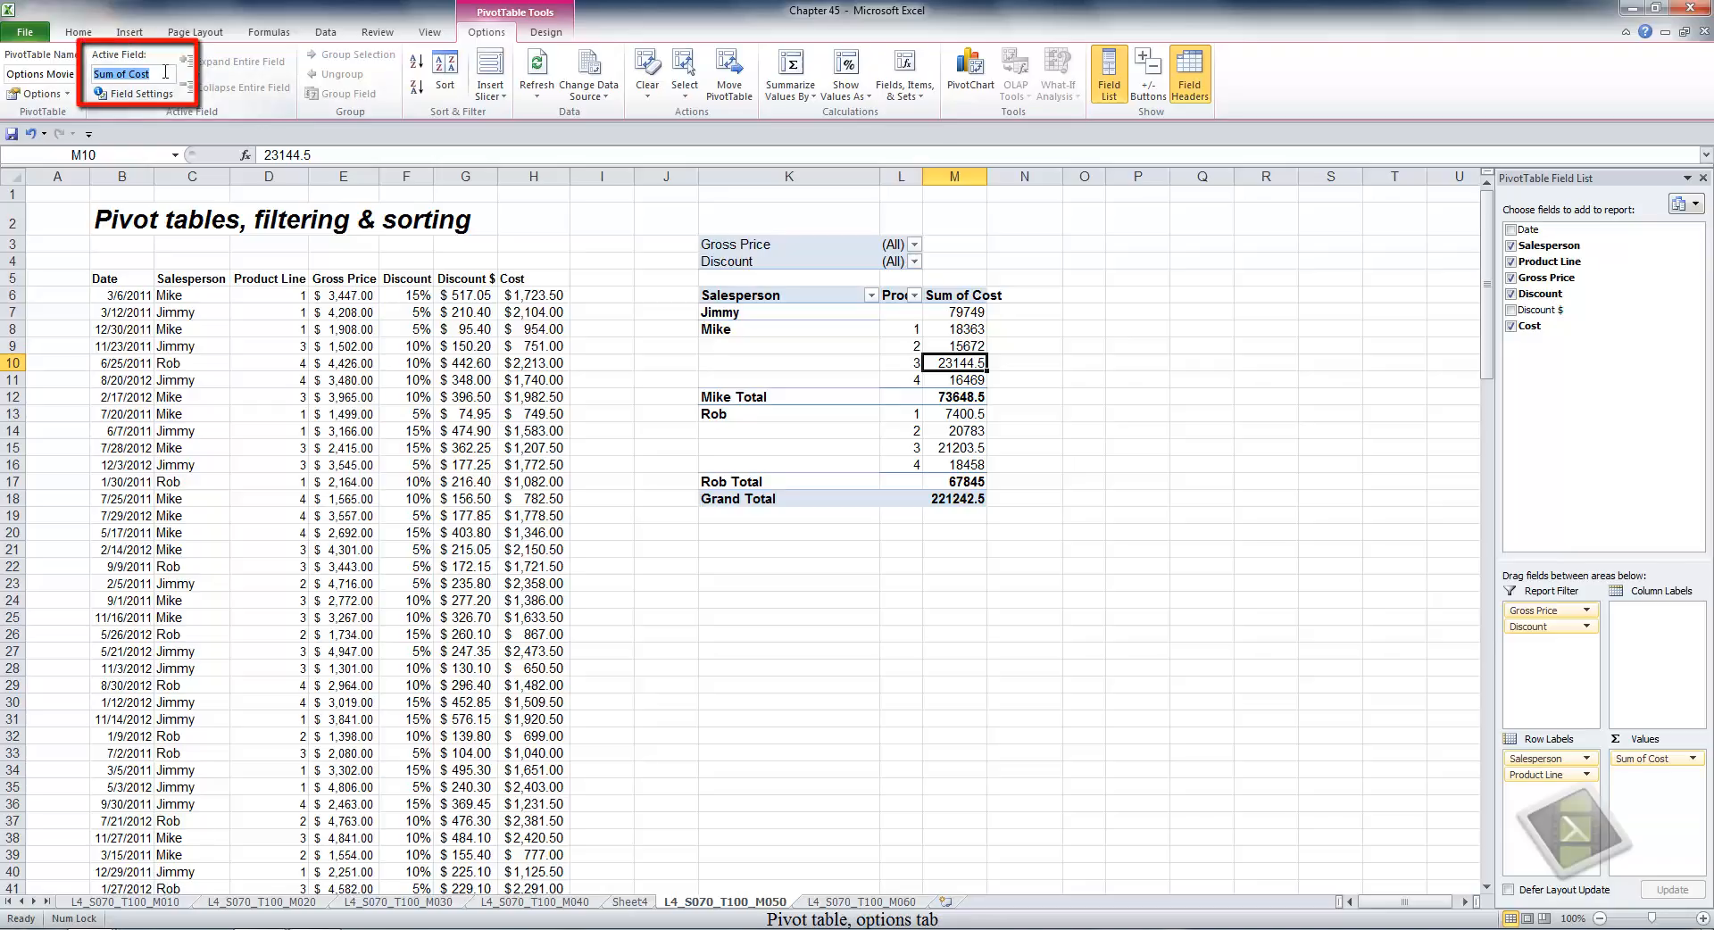
text(Total )
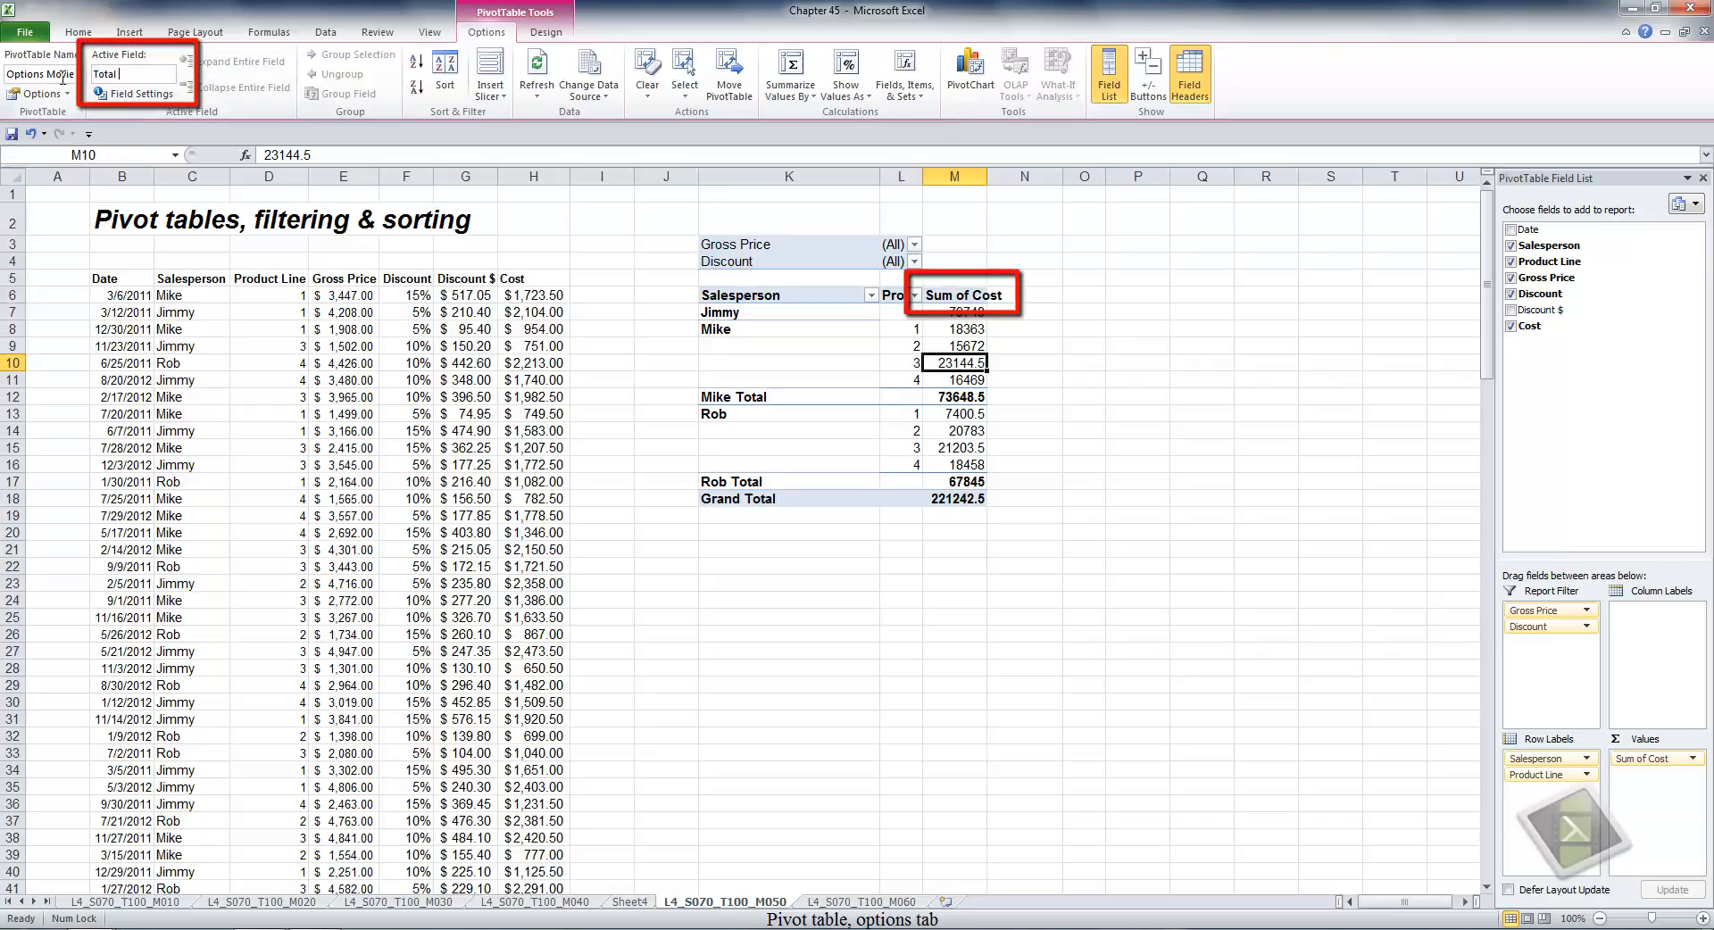
text(Cost)
key(Return)
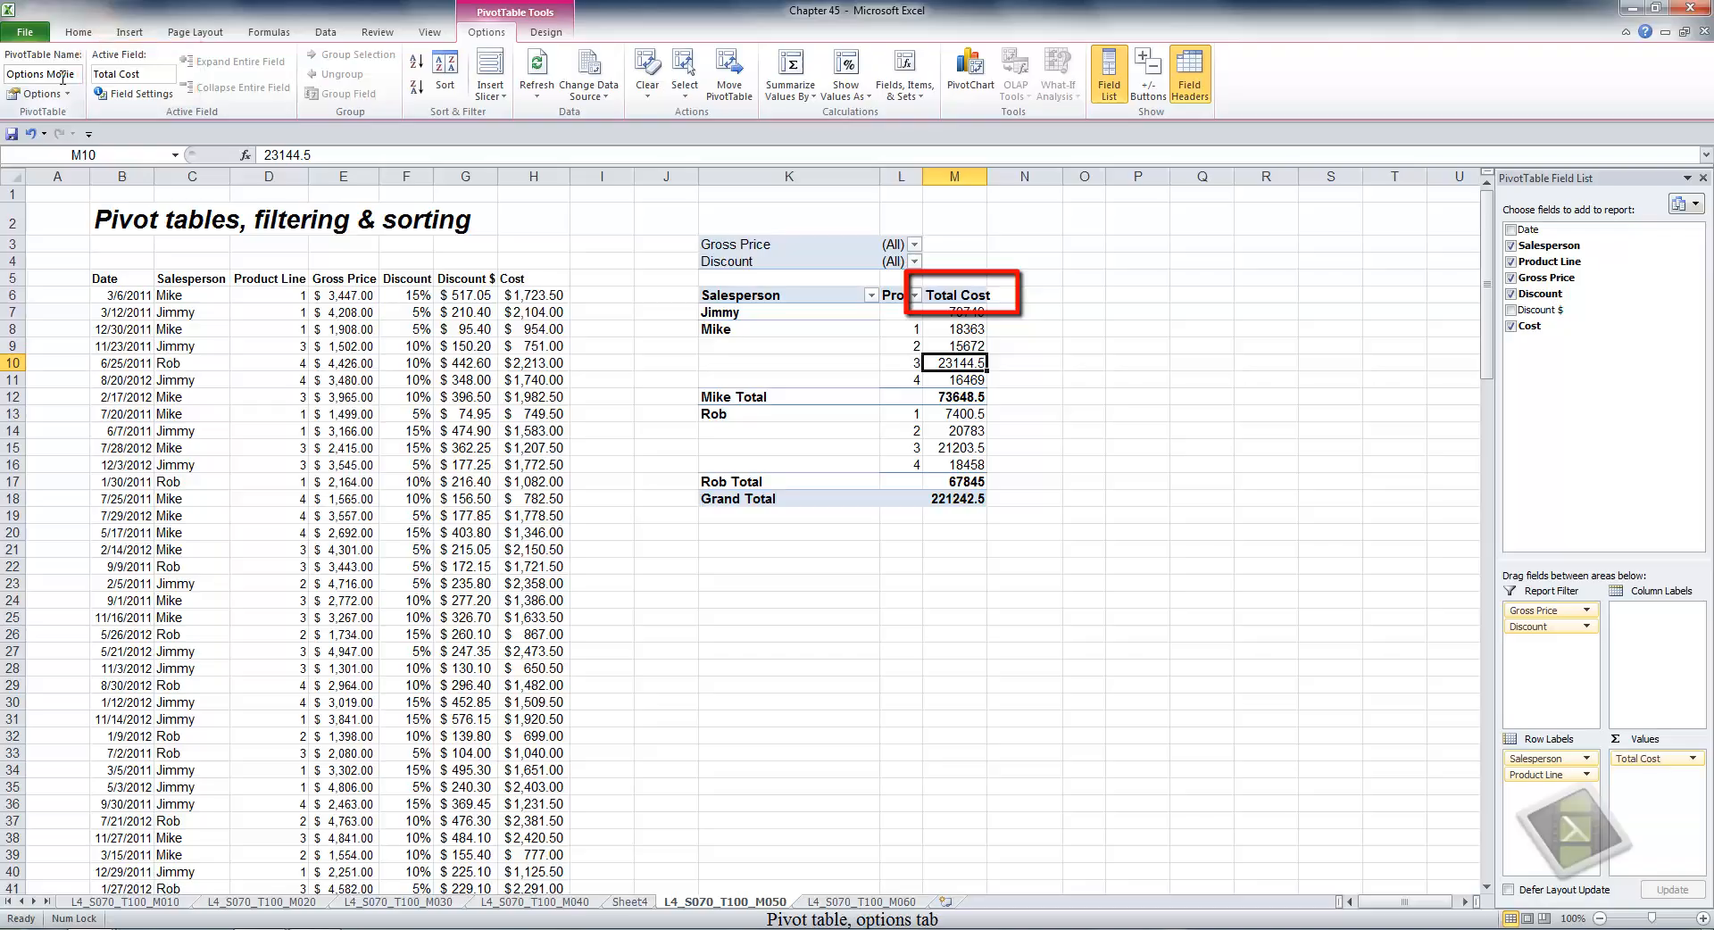
Look at the summary calculation and Show Values As settings of the Total Cost field without changing them.
click(141, 94)
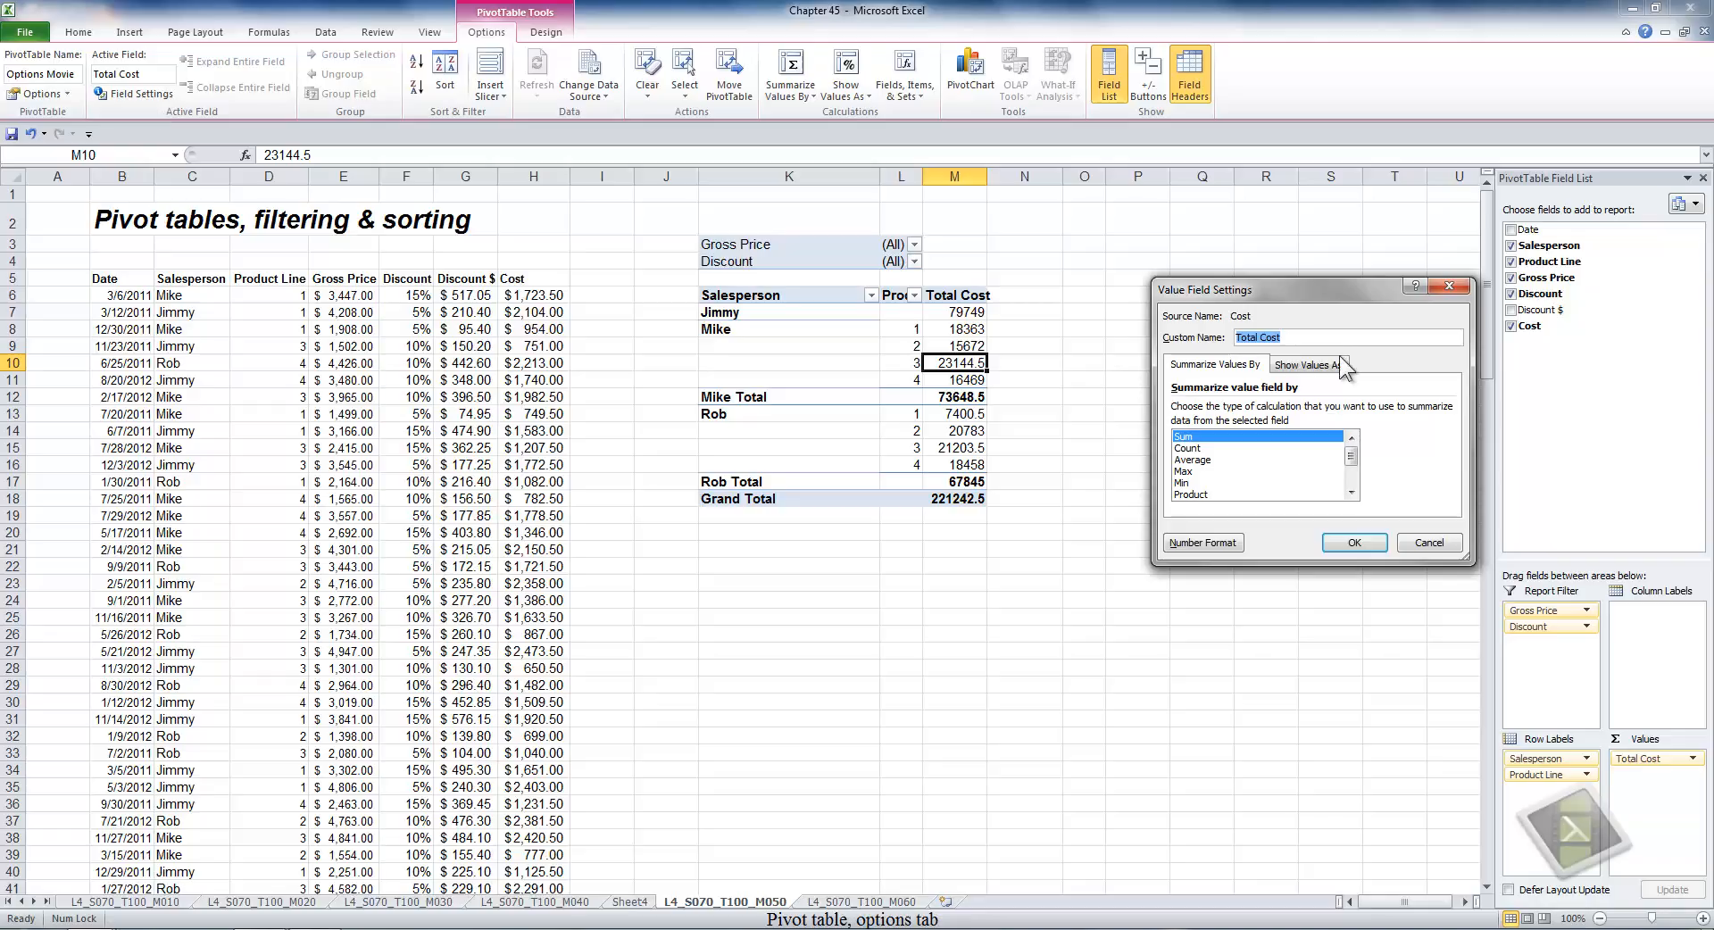
click(1335, 364)
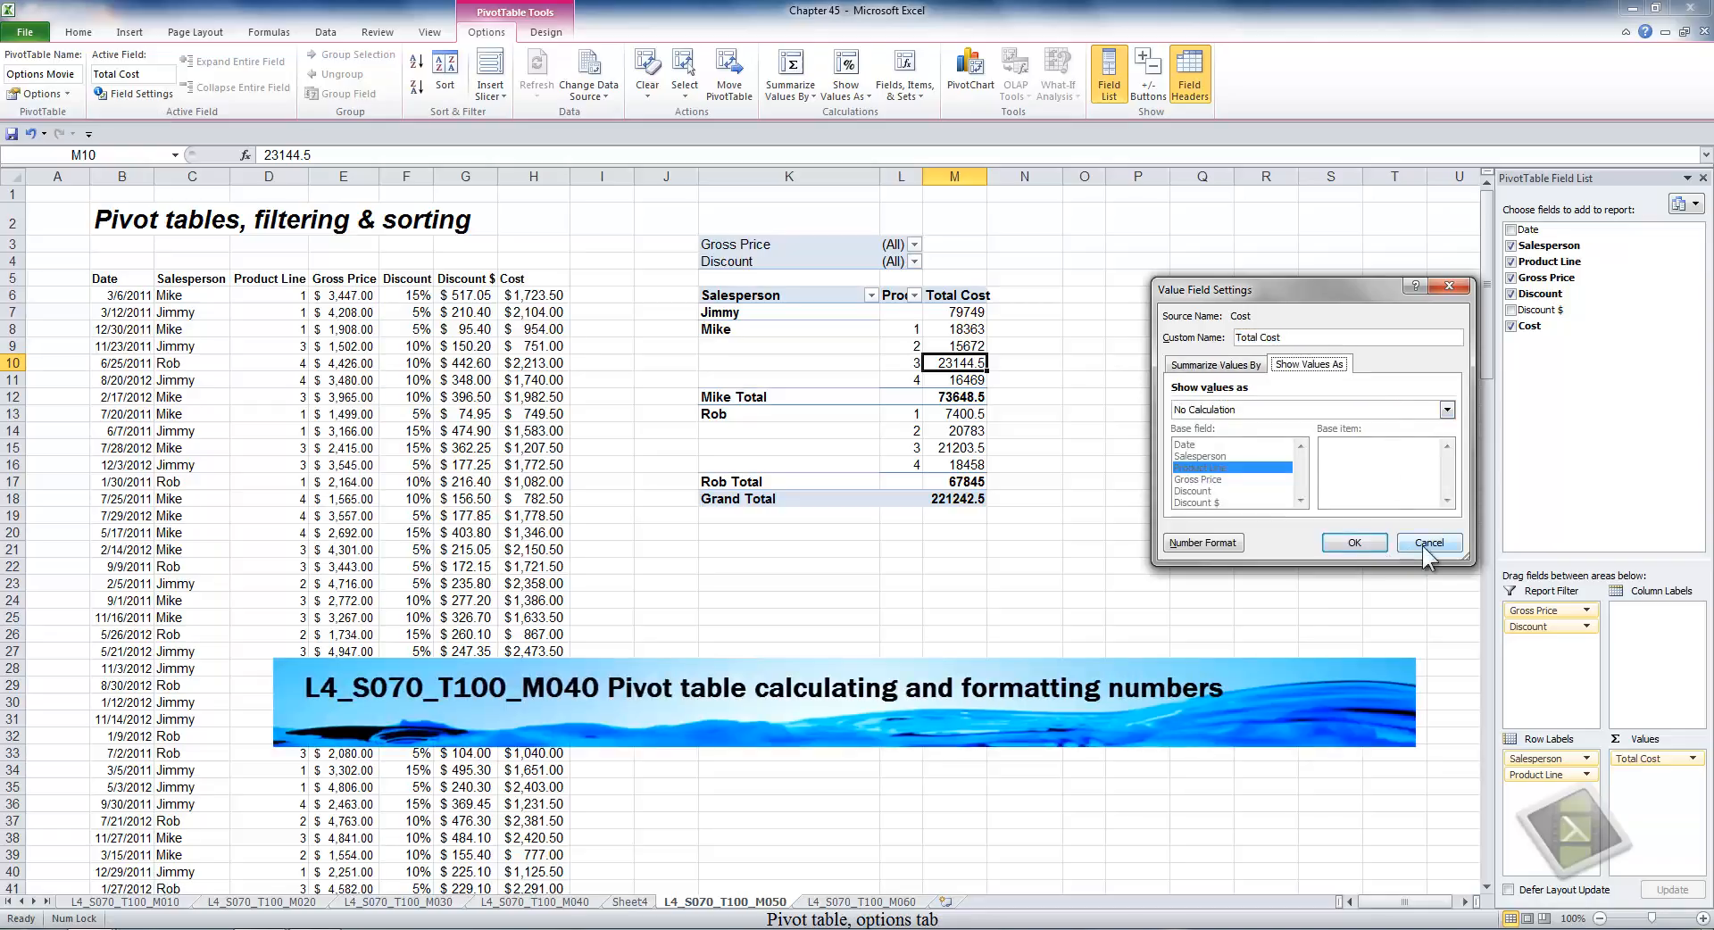
click(1427, 543)
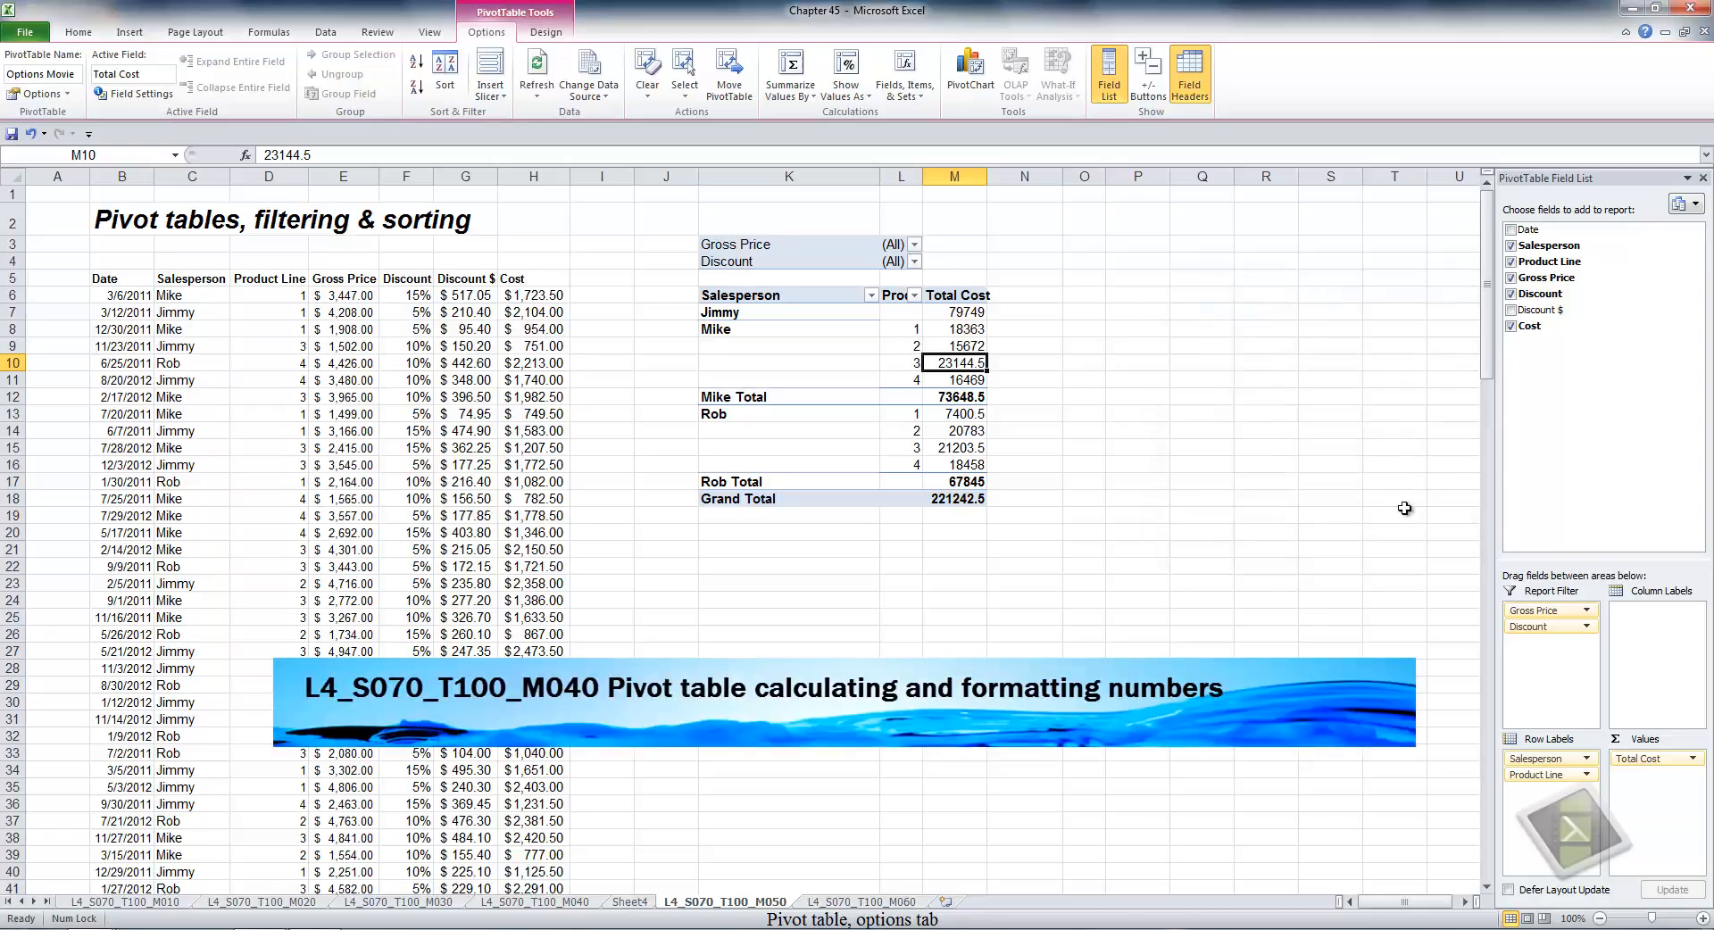
Show the expand/collapse buttons on the pivot table through its display options.
click(798, 329)
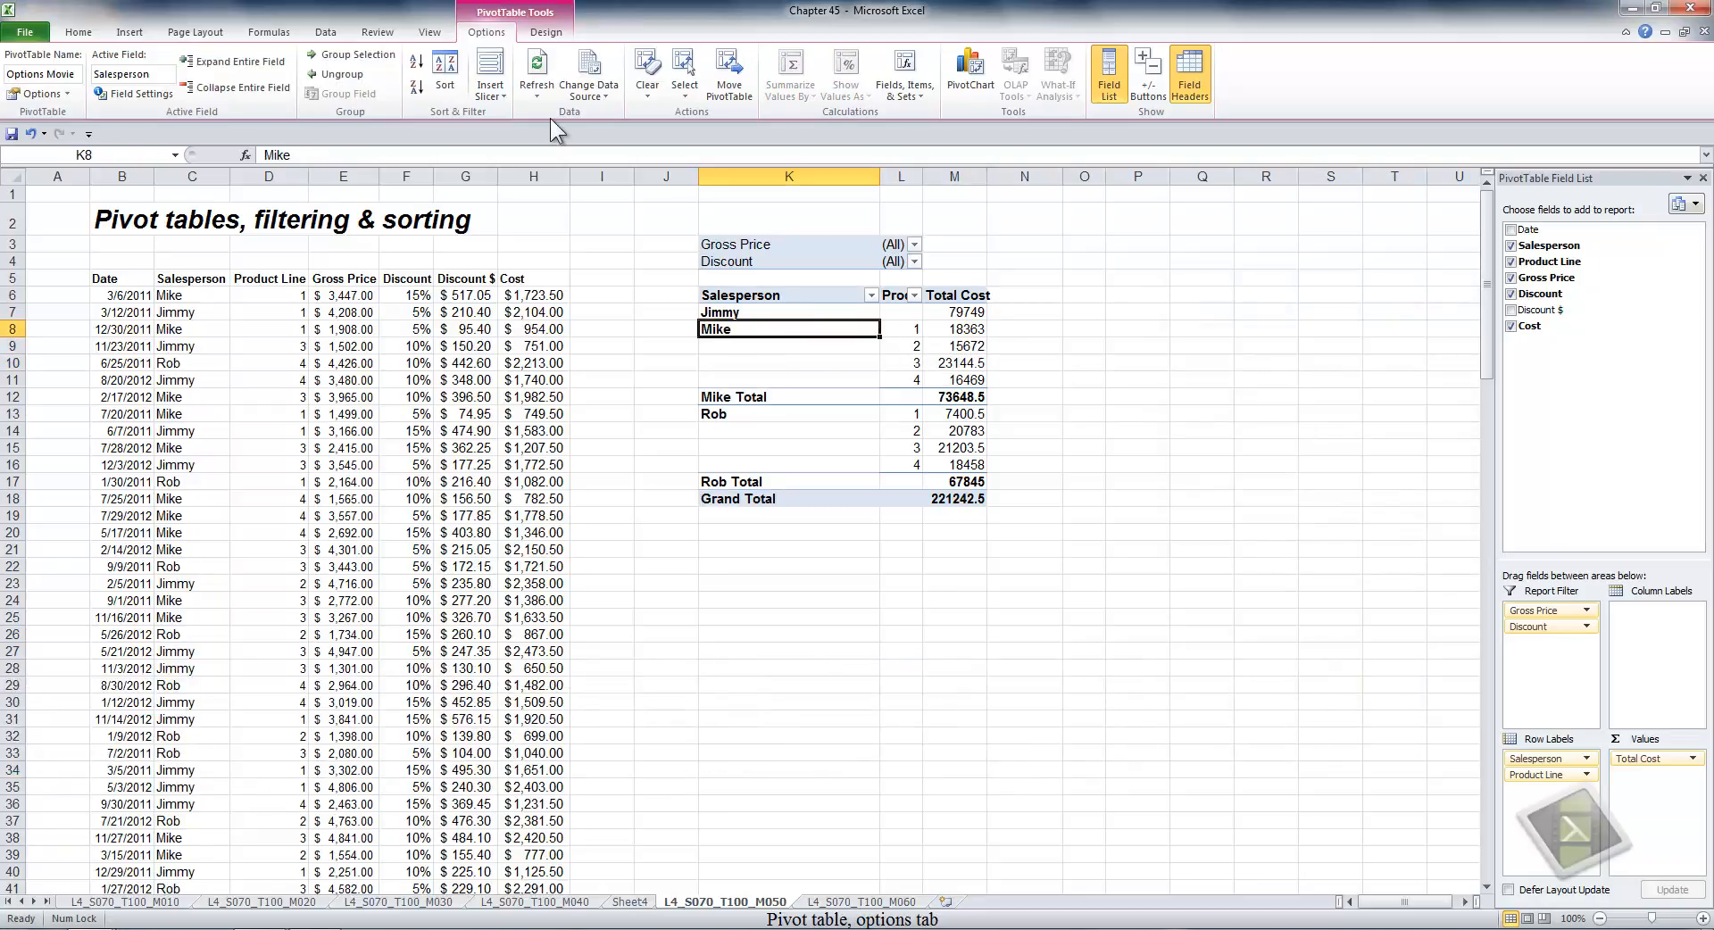
click(41, 97)
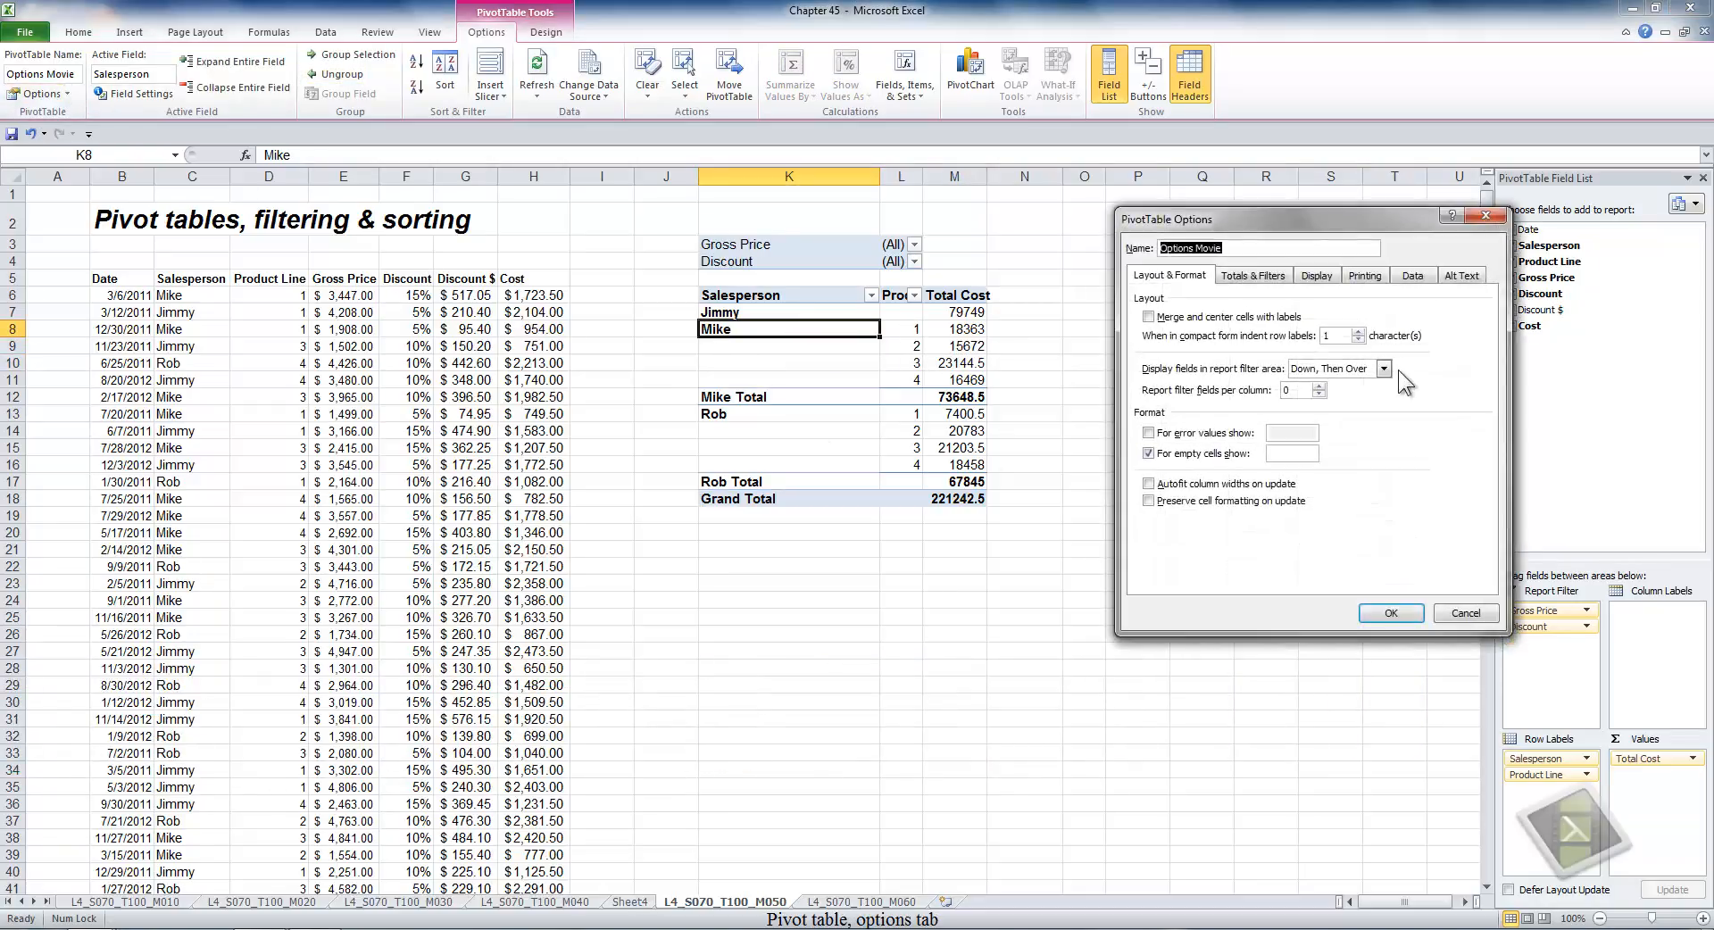
click(1317, 276)
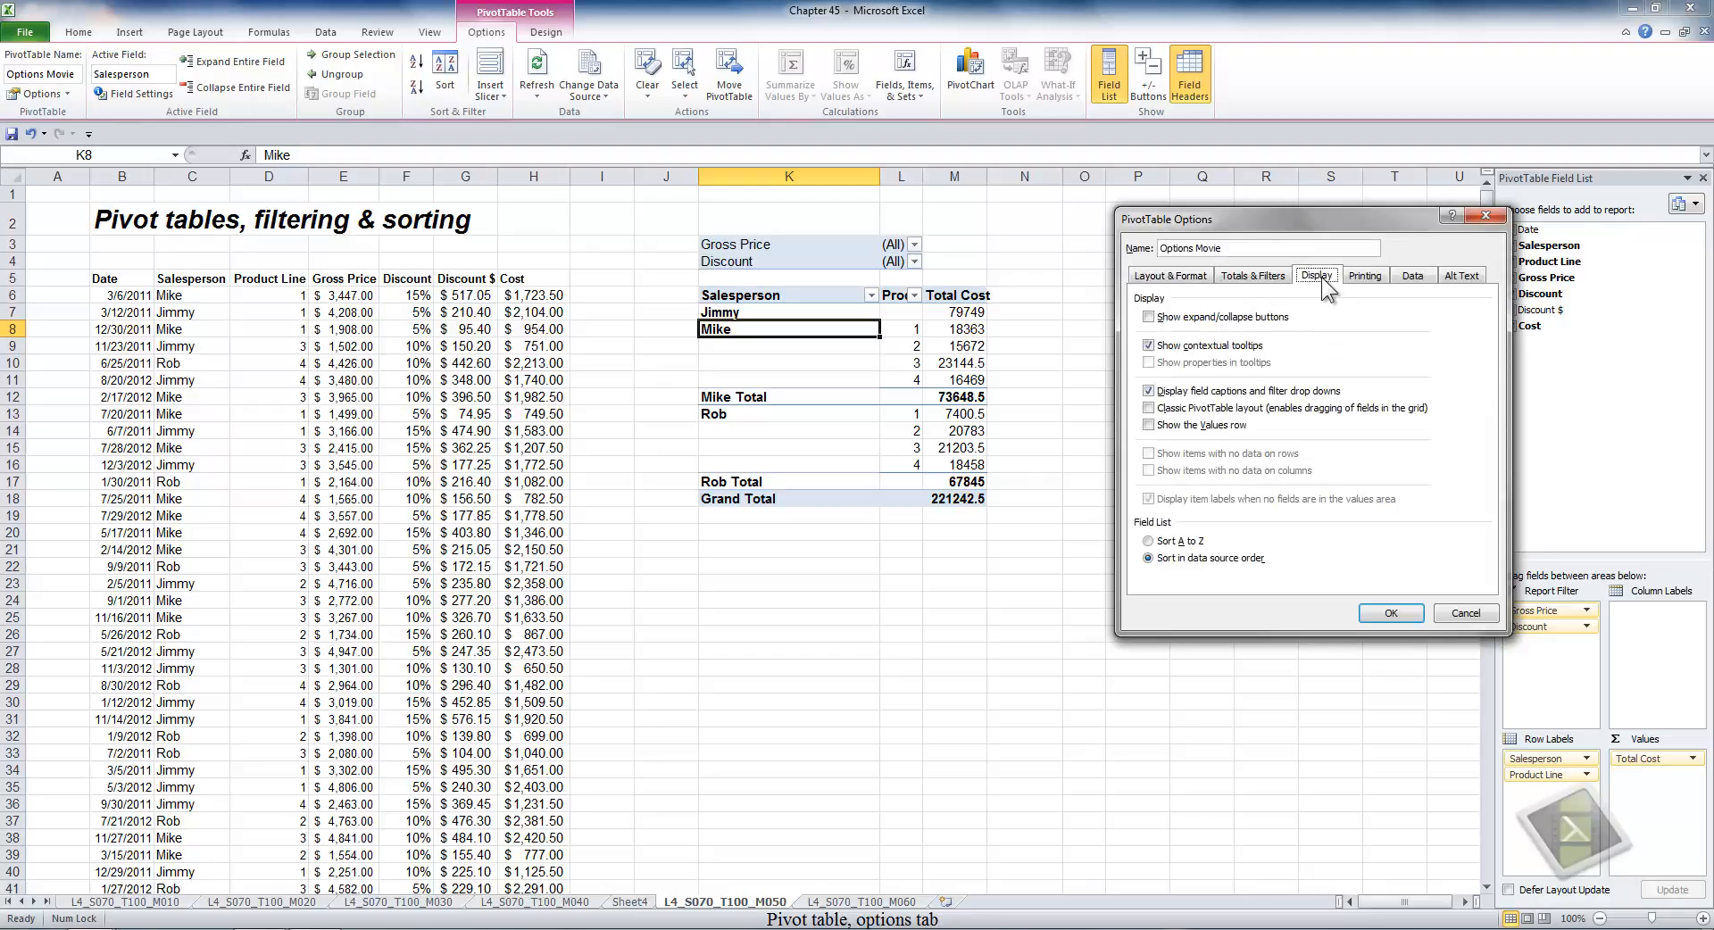
click(1153, 317)
click(1387, 613)
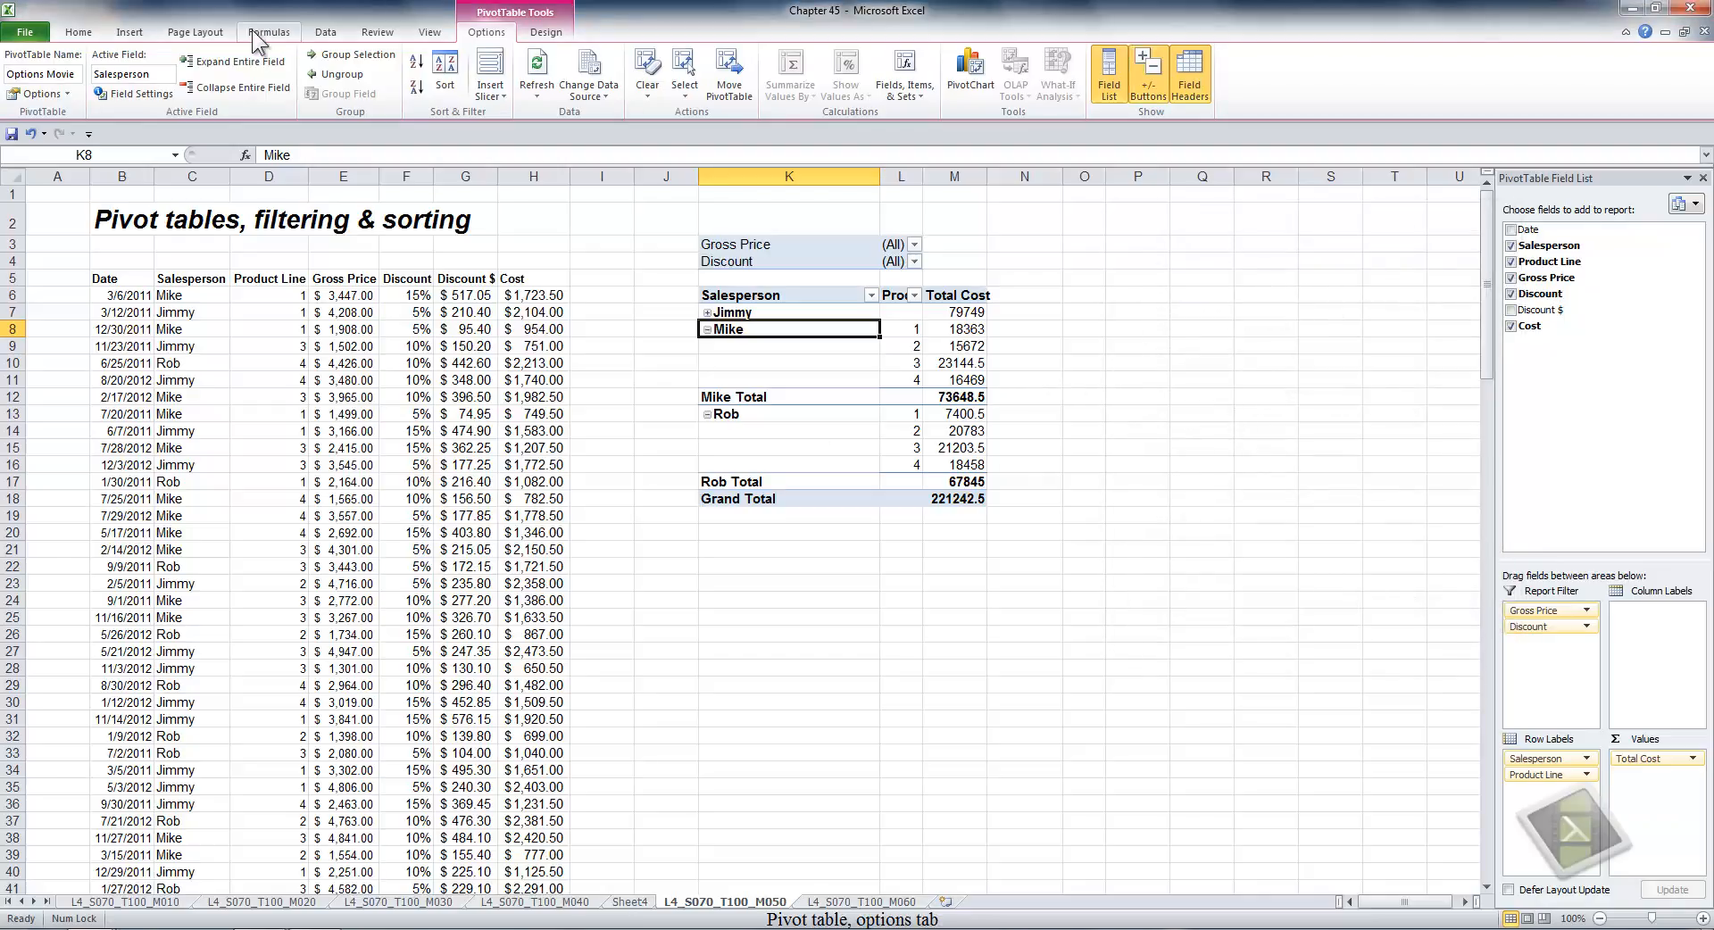
Expand, collapse and re-expand the entire Salesperson field, and collapse and reopen only the first salesperson's details.
click(233, 62)
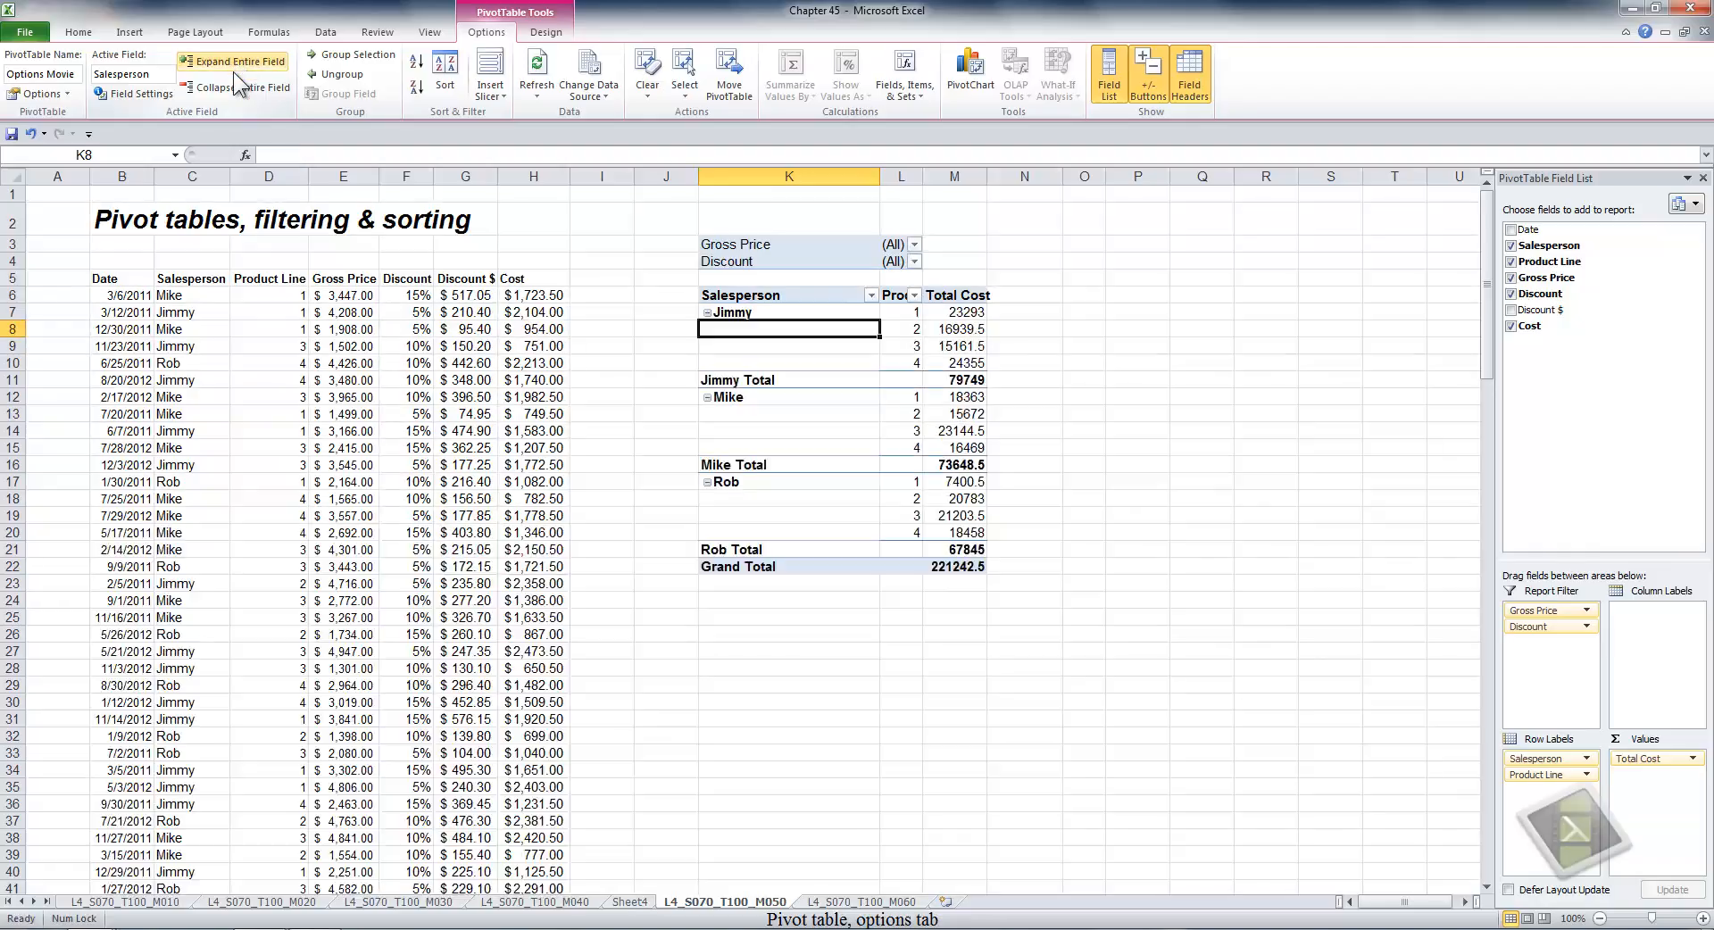
click(232, 89)
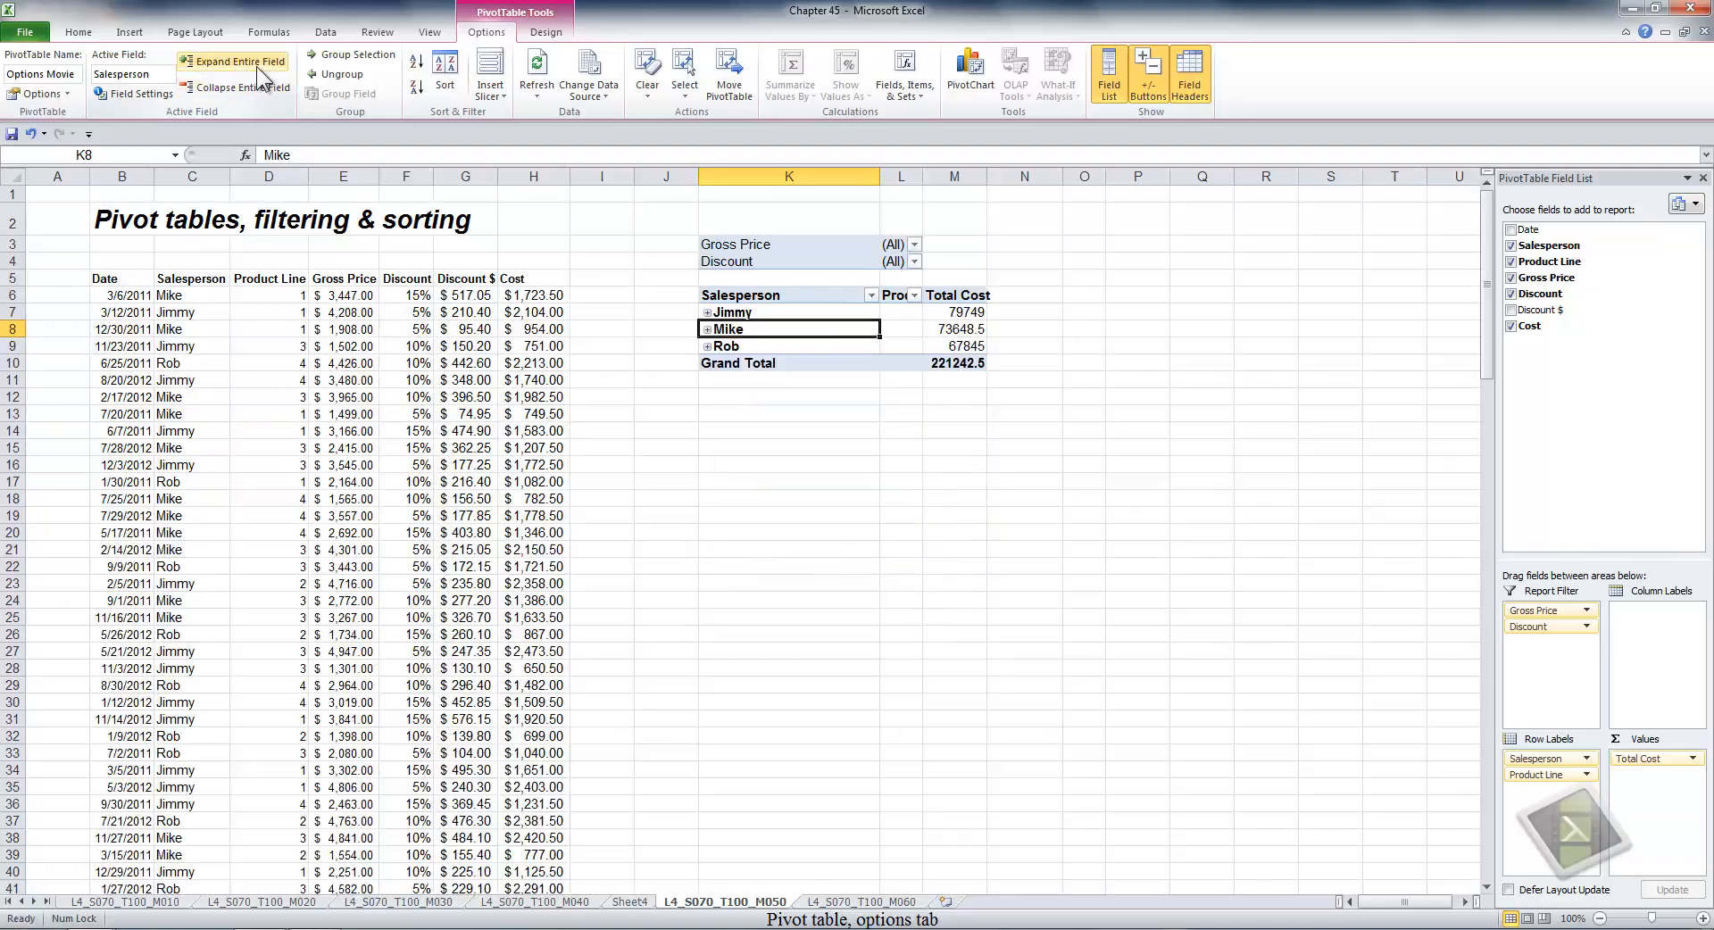
click(255, 66)
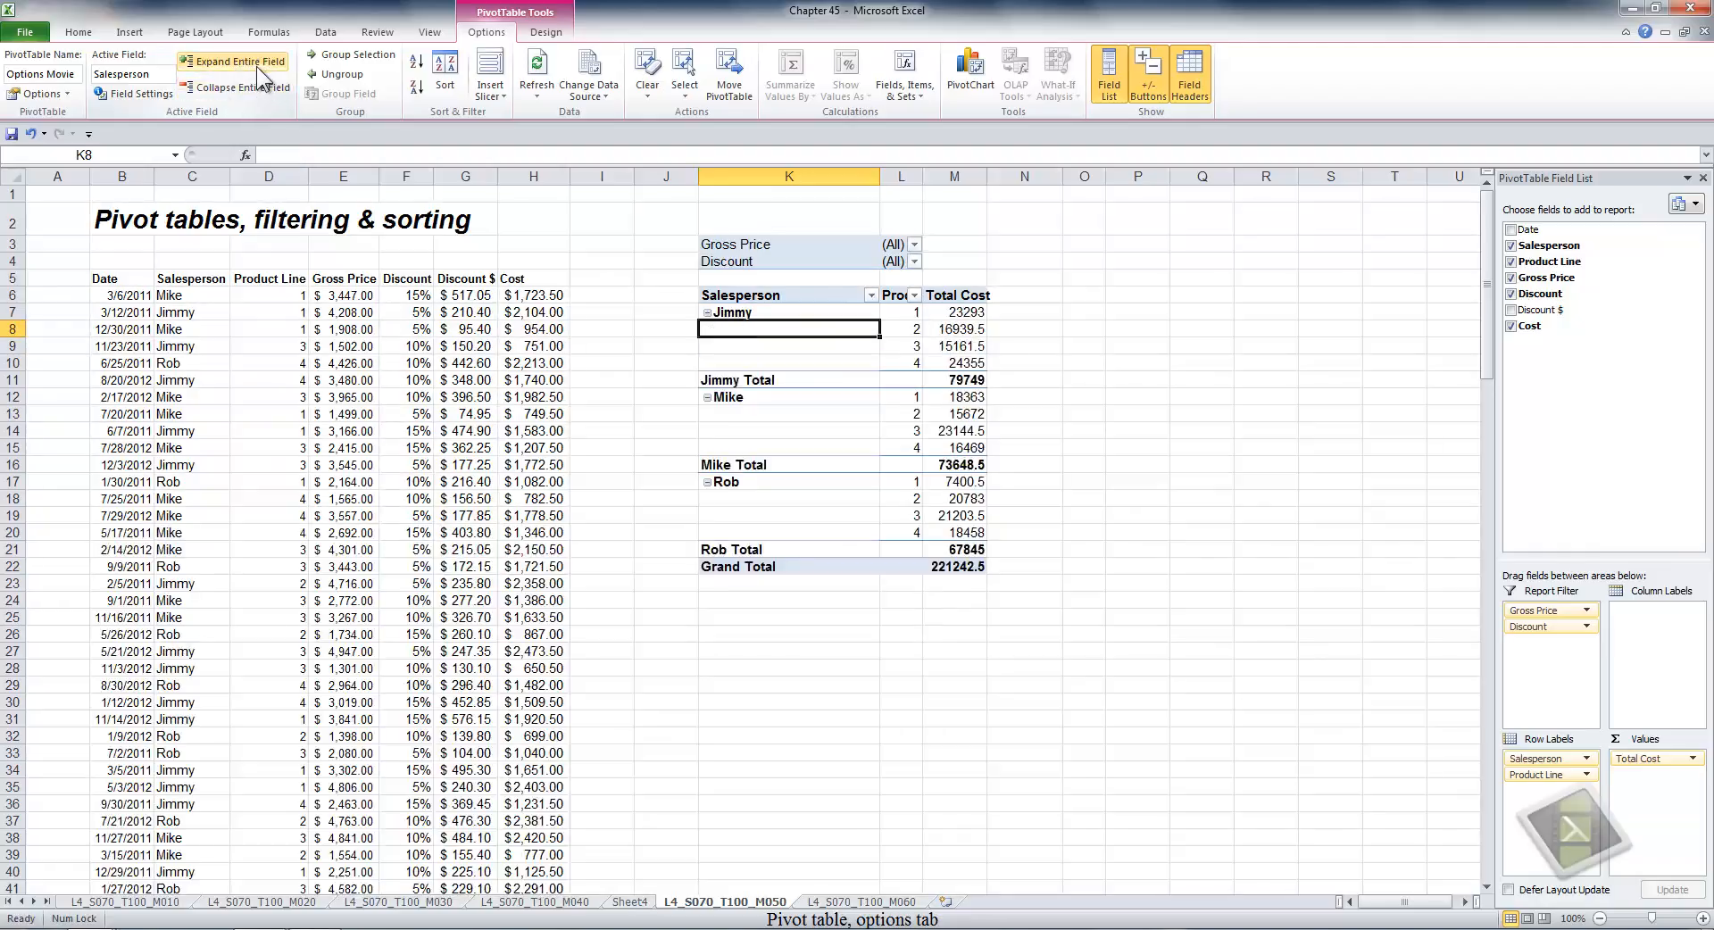
click(707, 313)
click(707, 313)
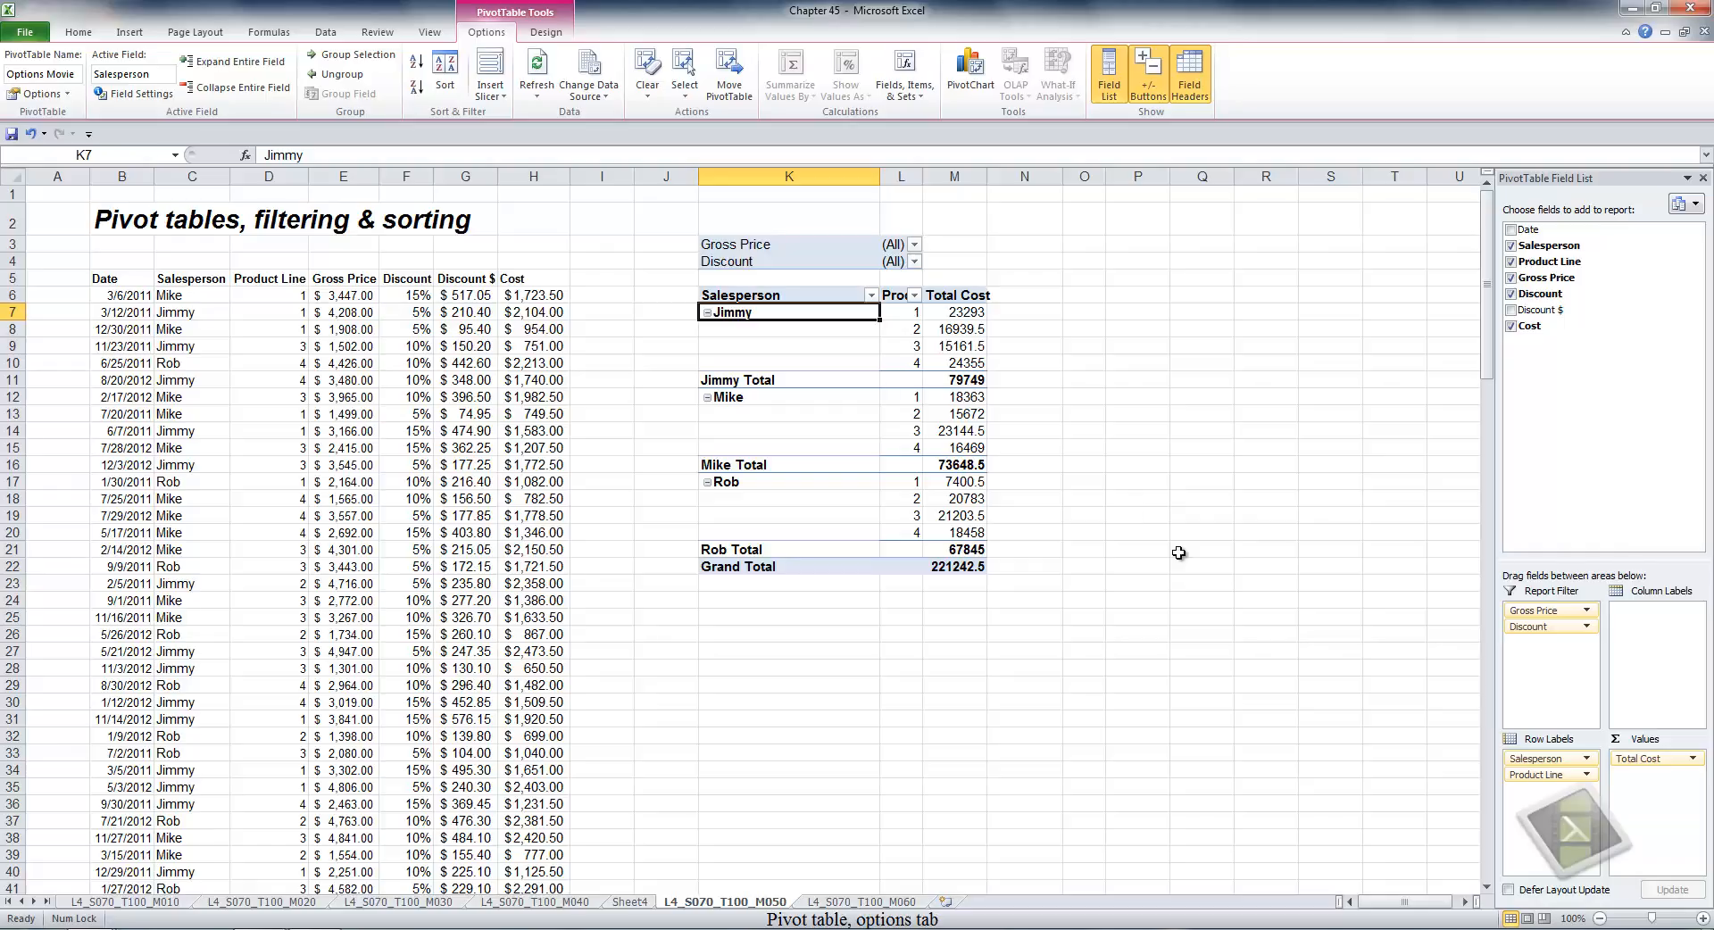
Move the Product Line field to the column labels, and group product lines 1 and 2.
drag(1568, 774, 1659, 644)
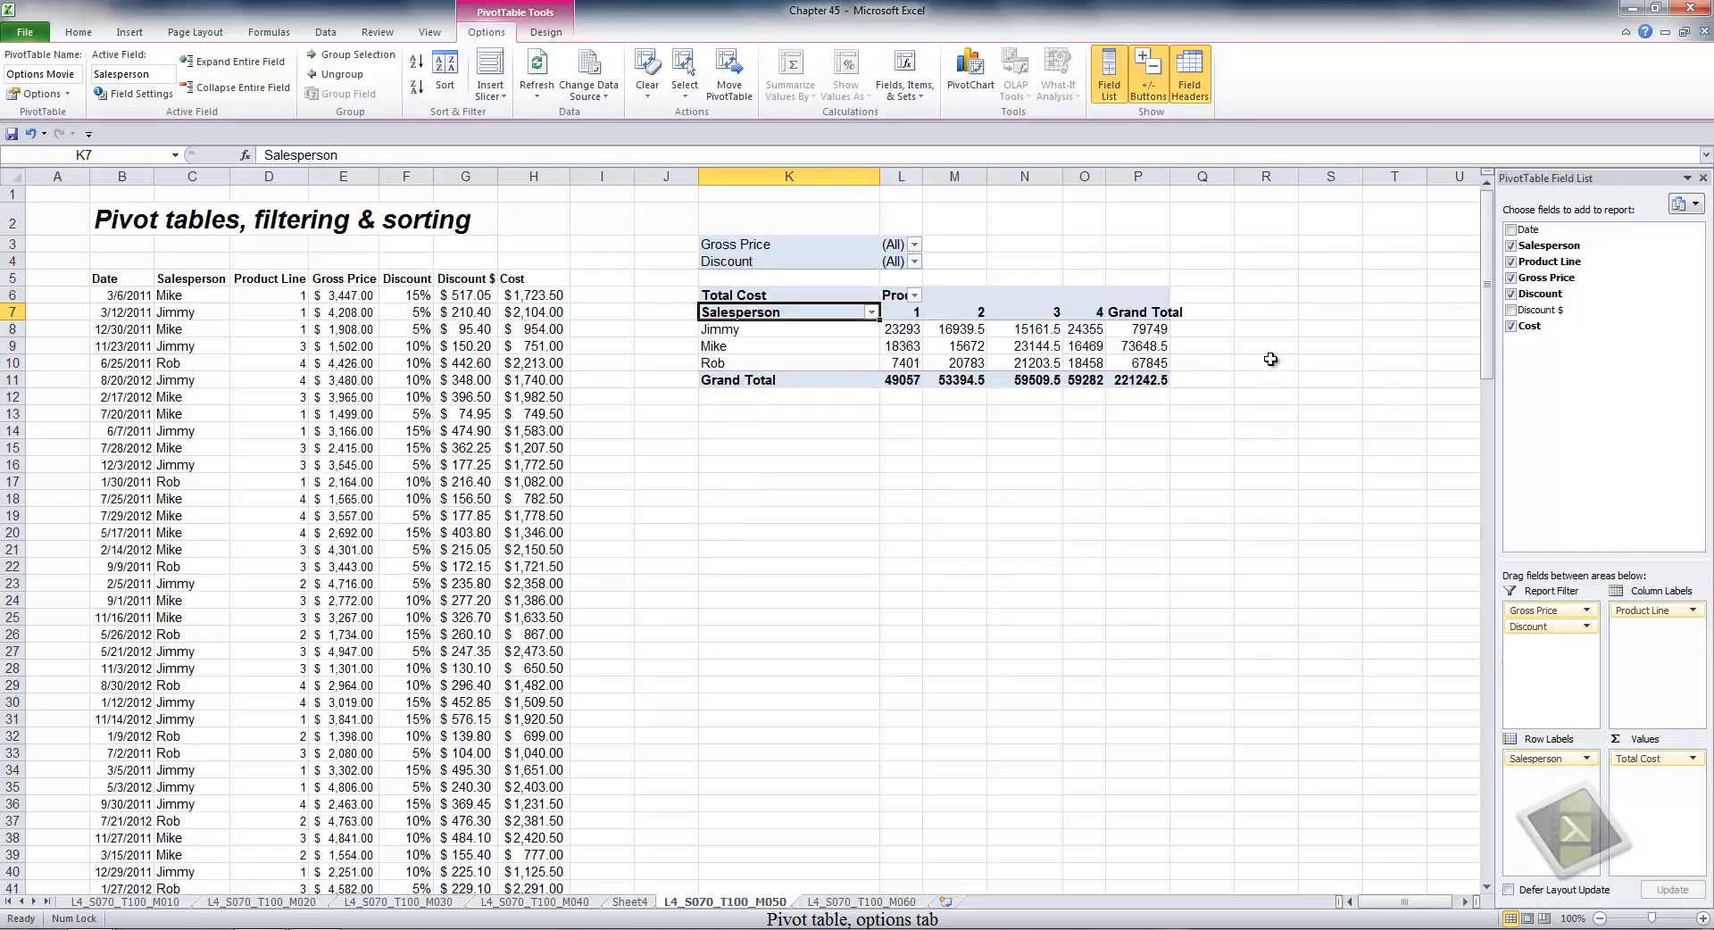
click(910, 312)
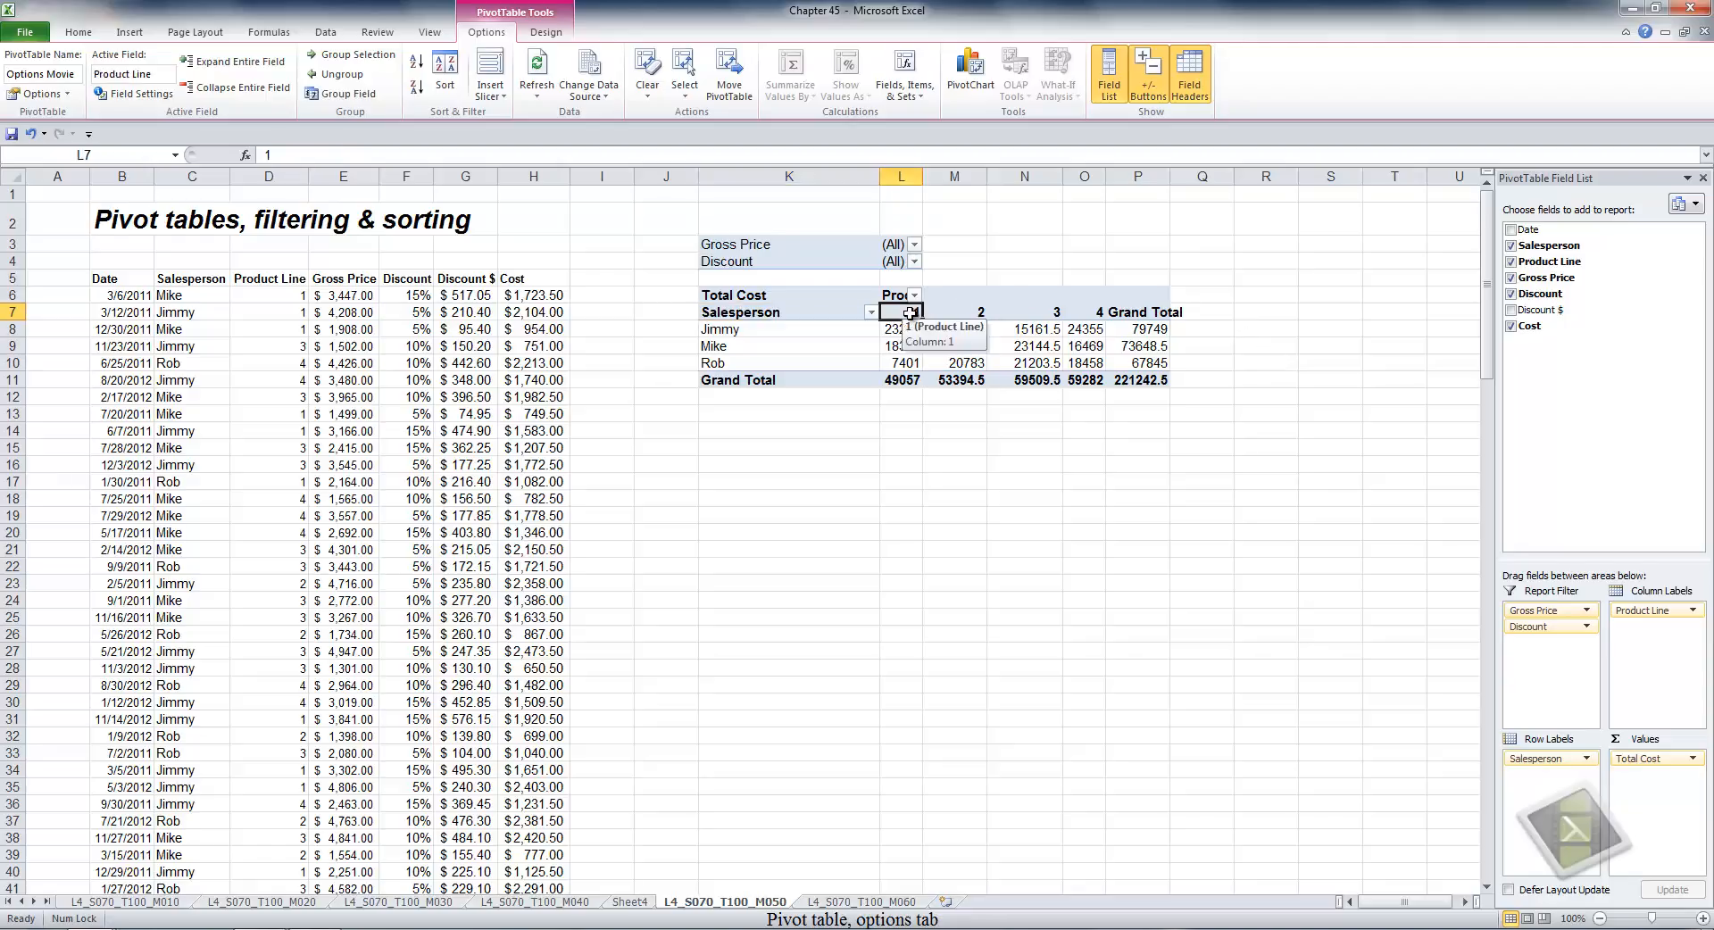
ctrl+click(984, 312)
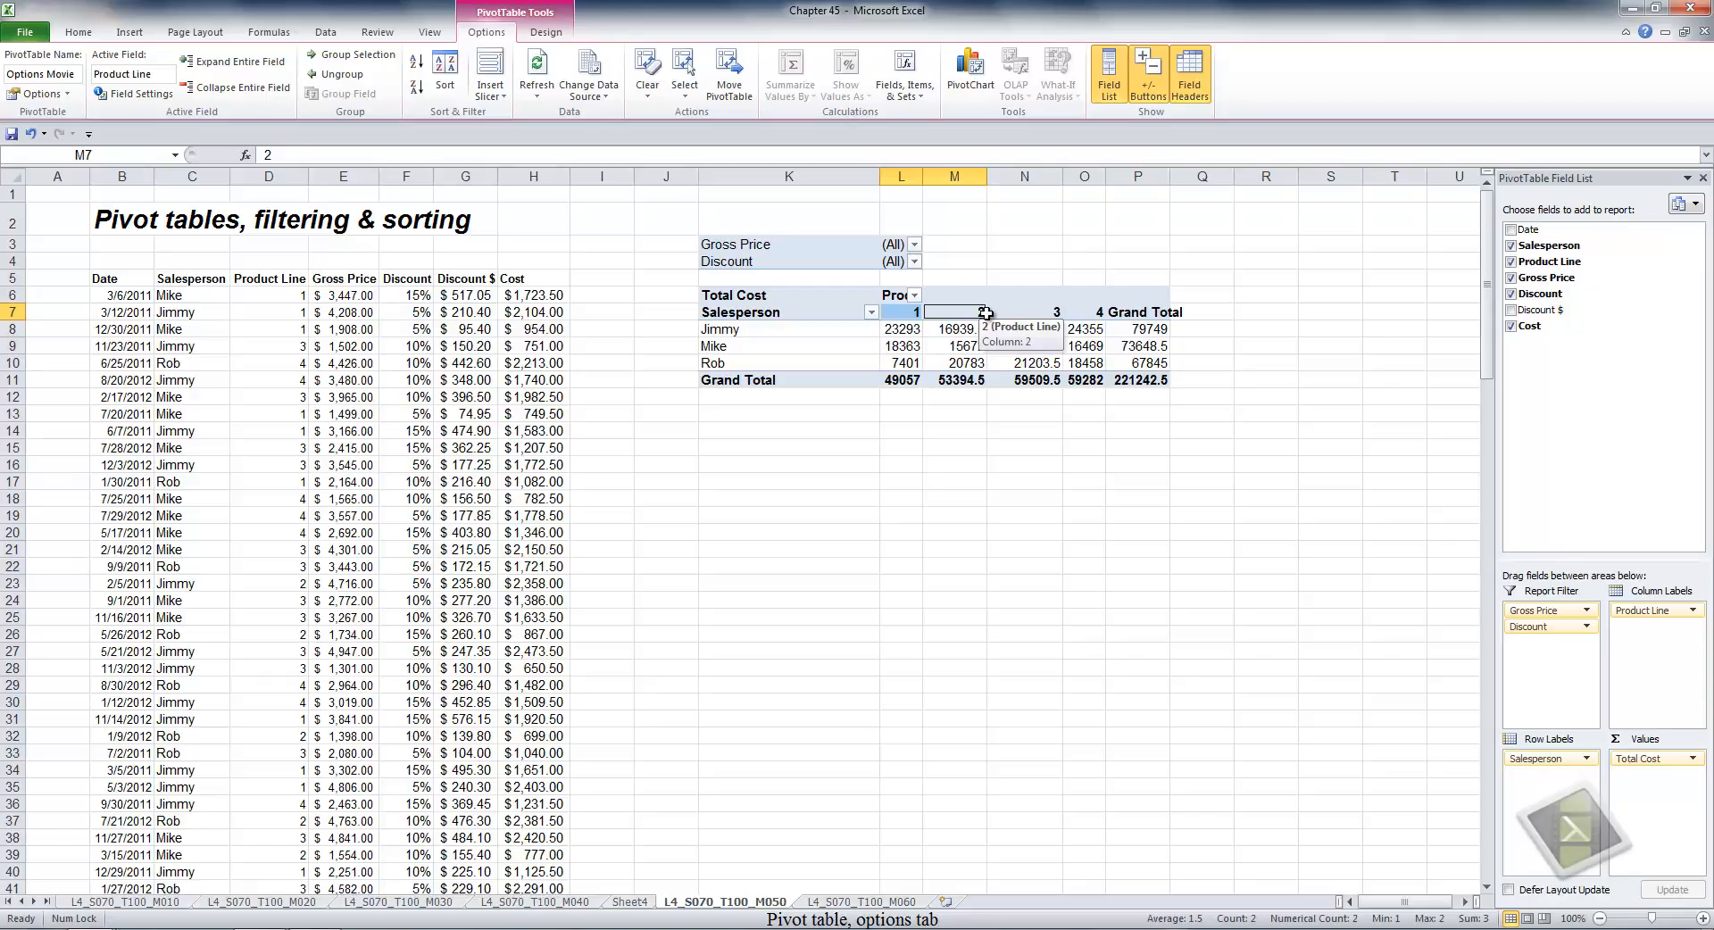
click(368, 52)
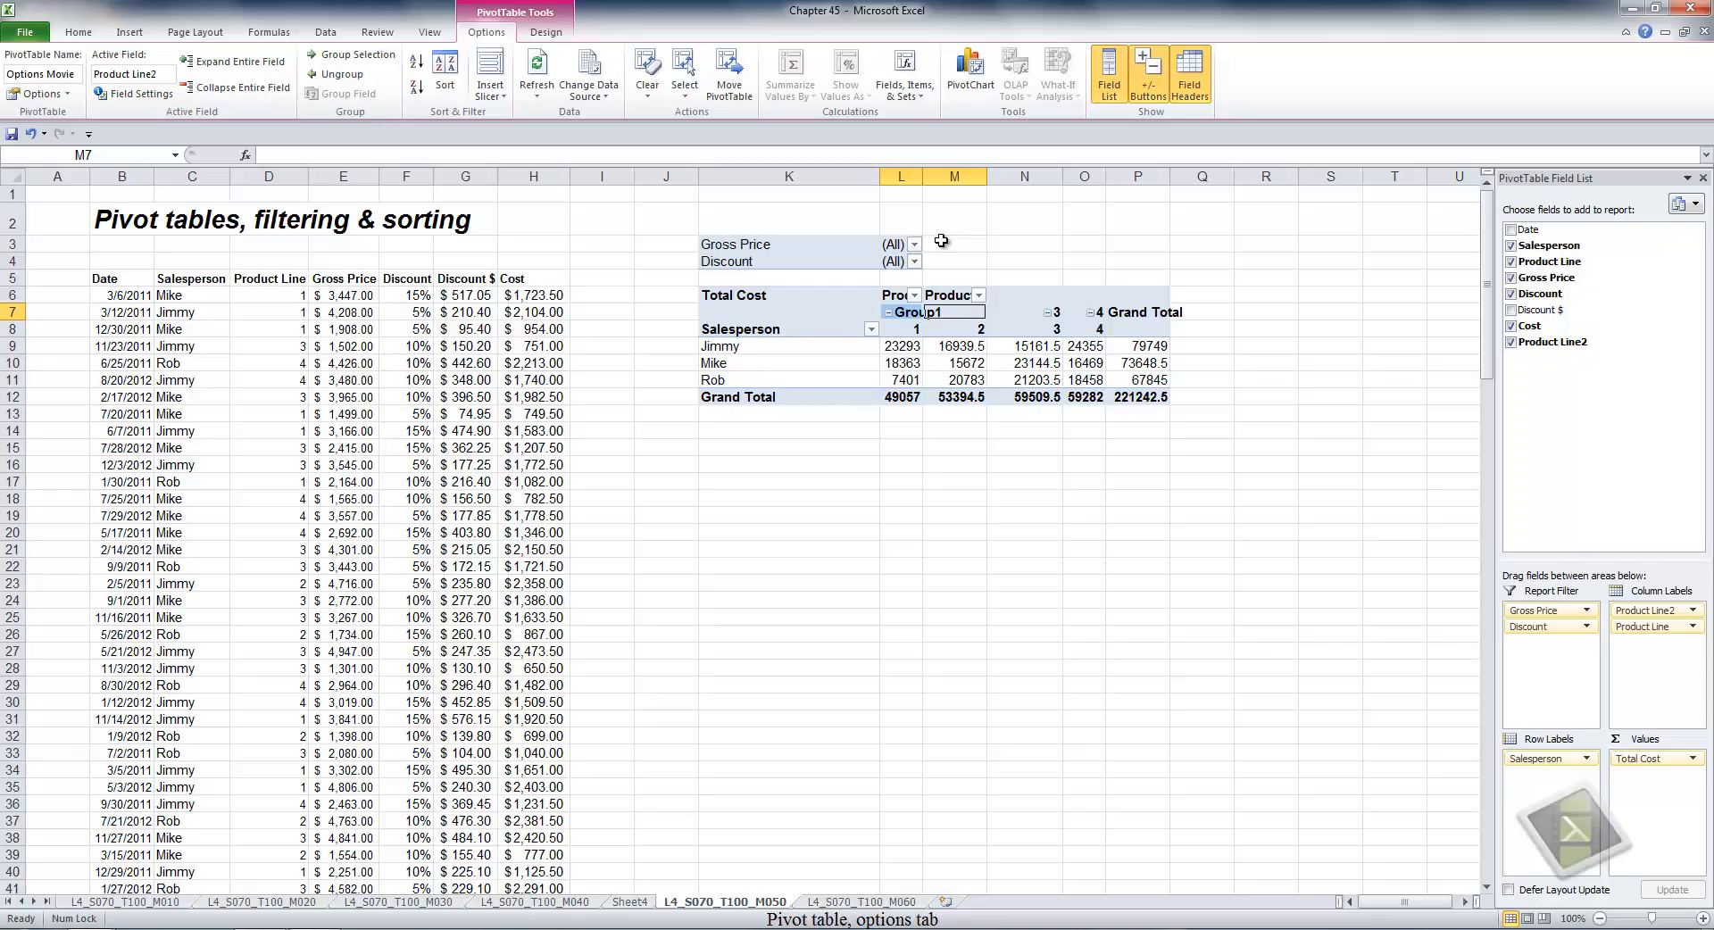
Rename the group containing product lines 1 and 2 as Hair Products.
double_click(917, 312)
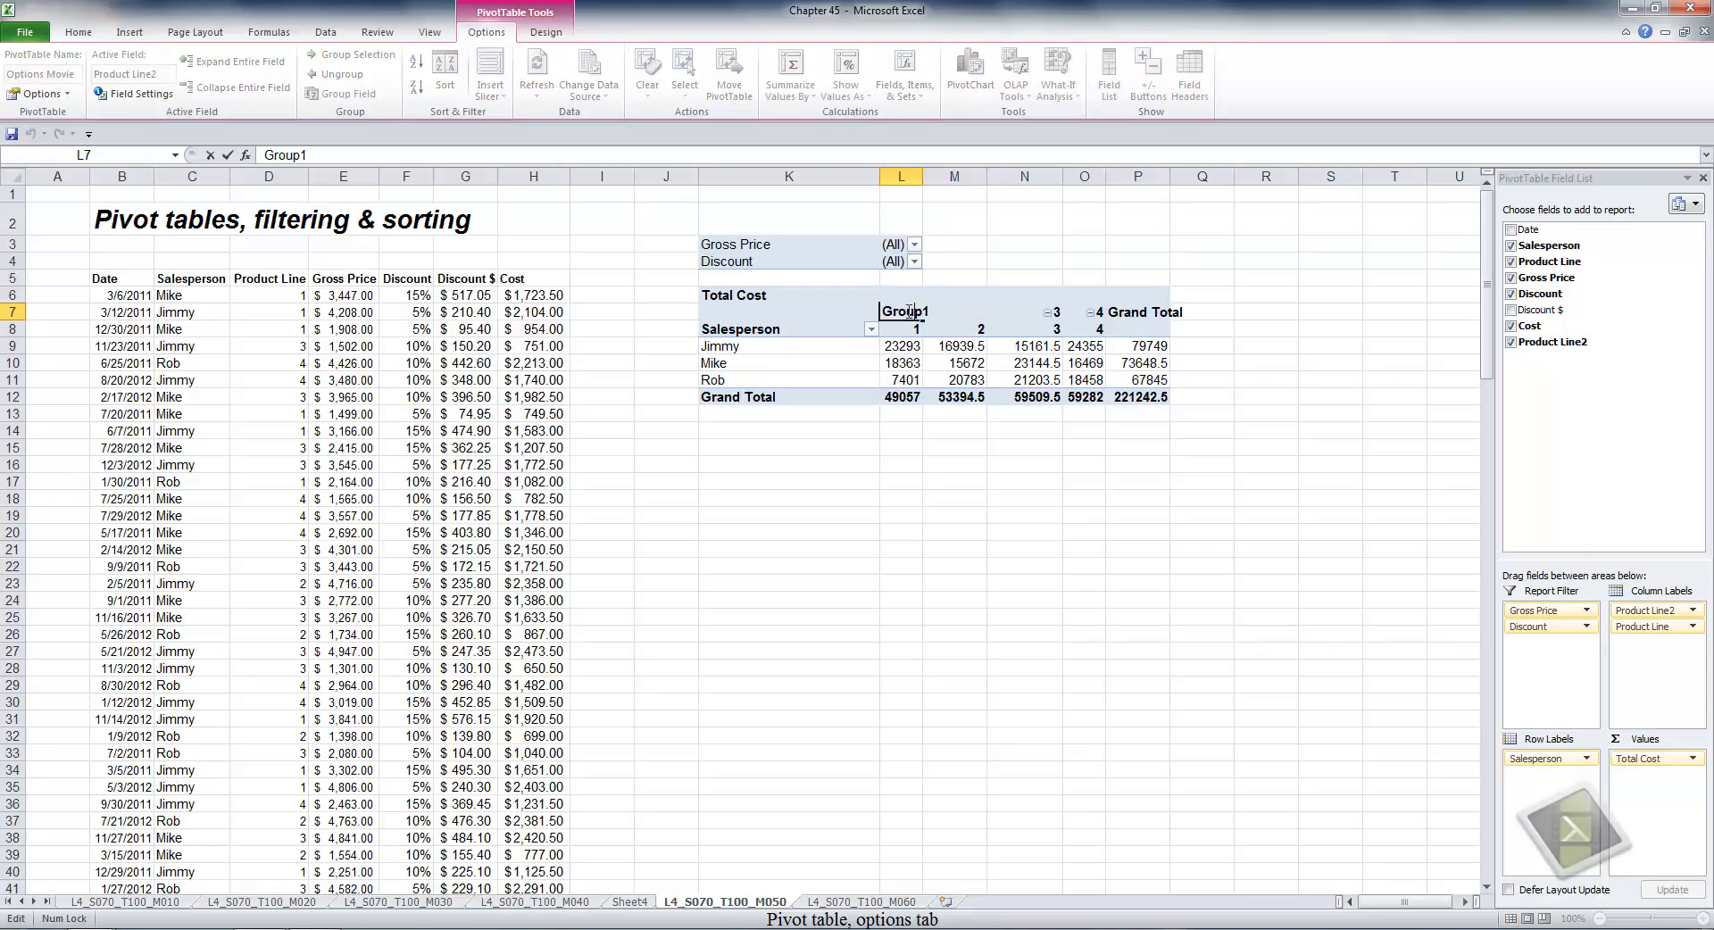
key(BackSpace)
key(BackSpace)
key(BackSpace)
key(BackSpace)
key(BackSpace)
key(BackSpace)
text(Hair Products)
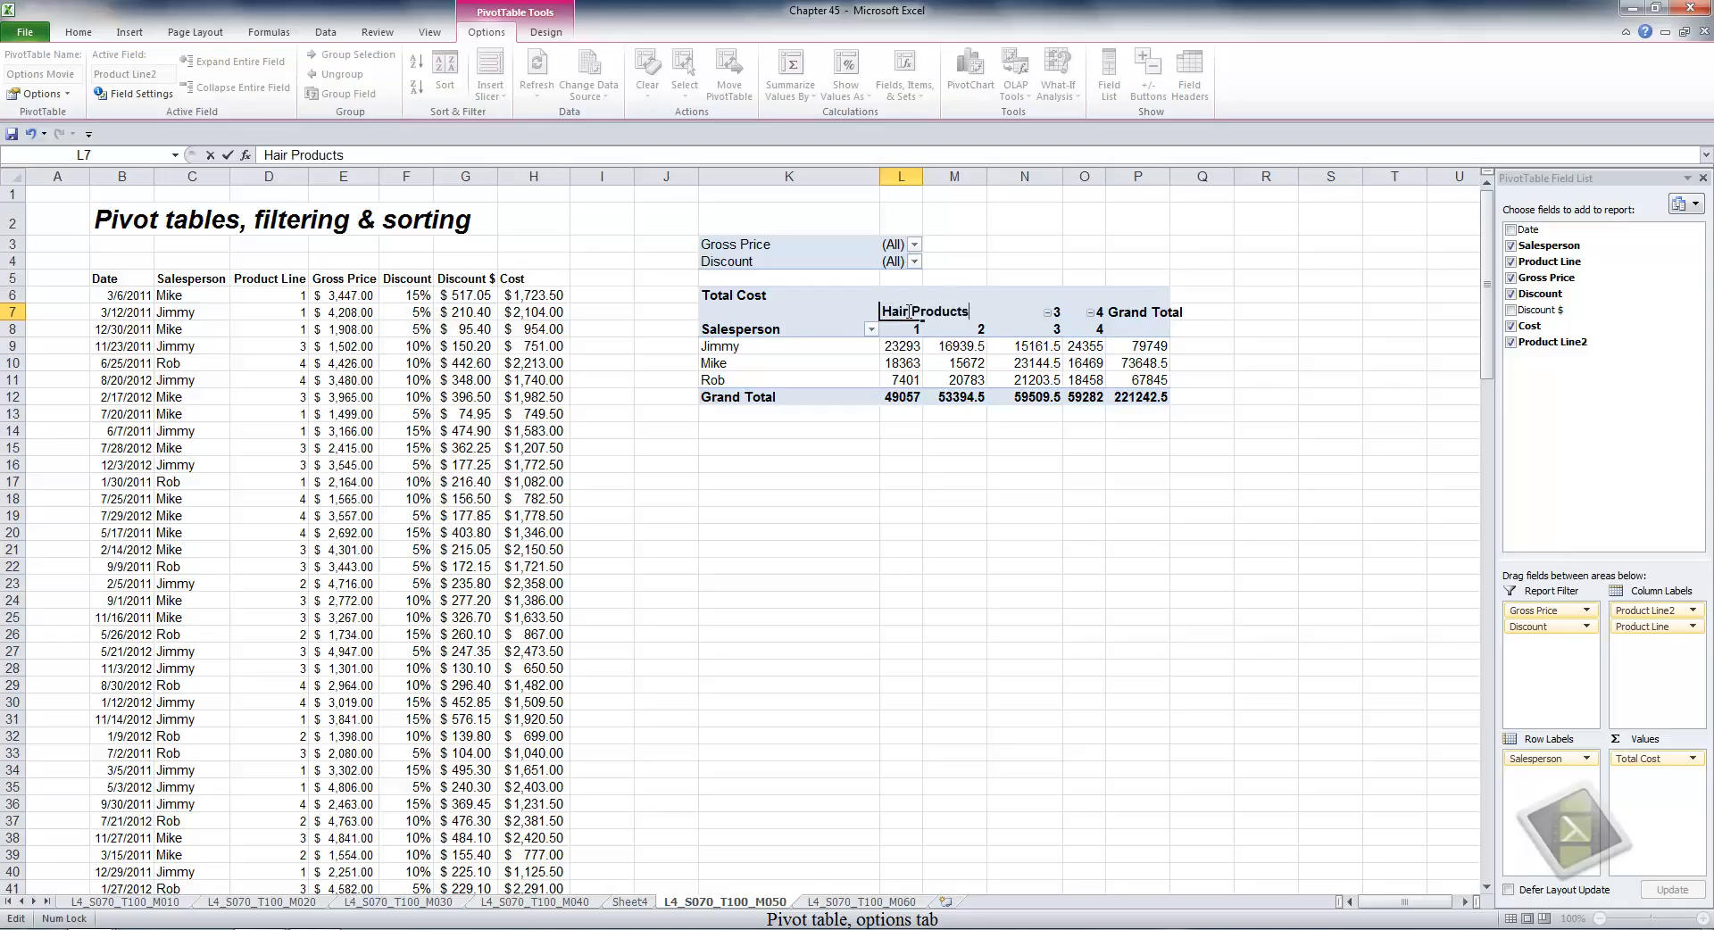
key(Return)
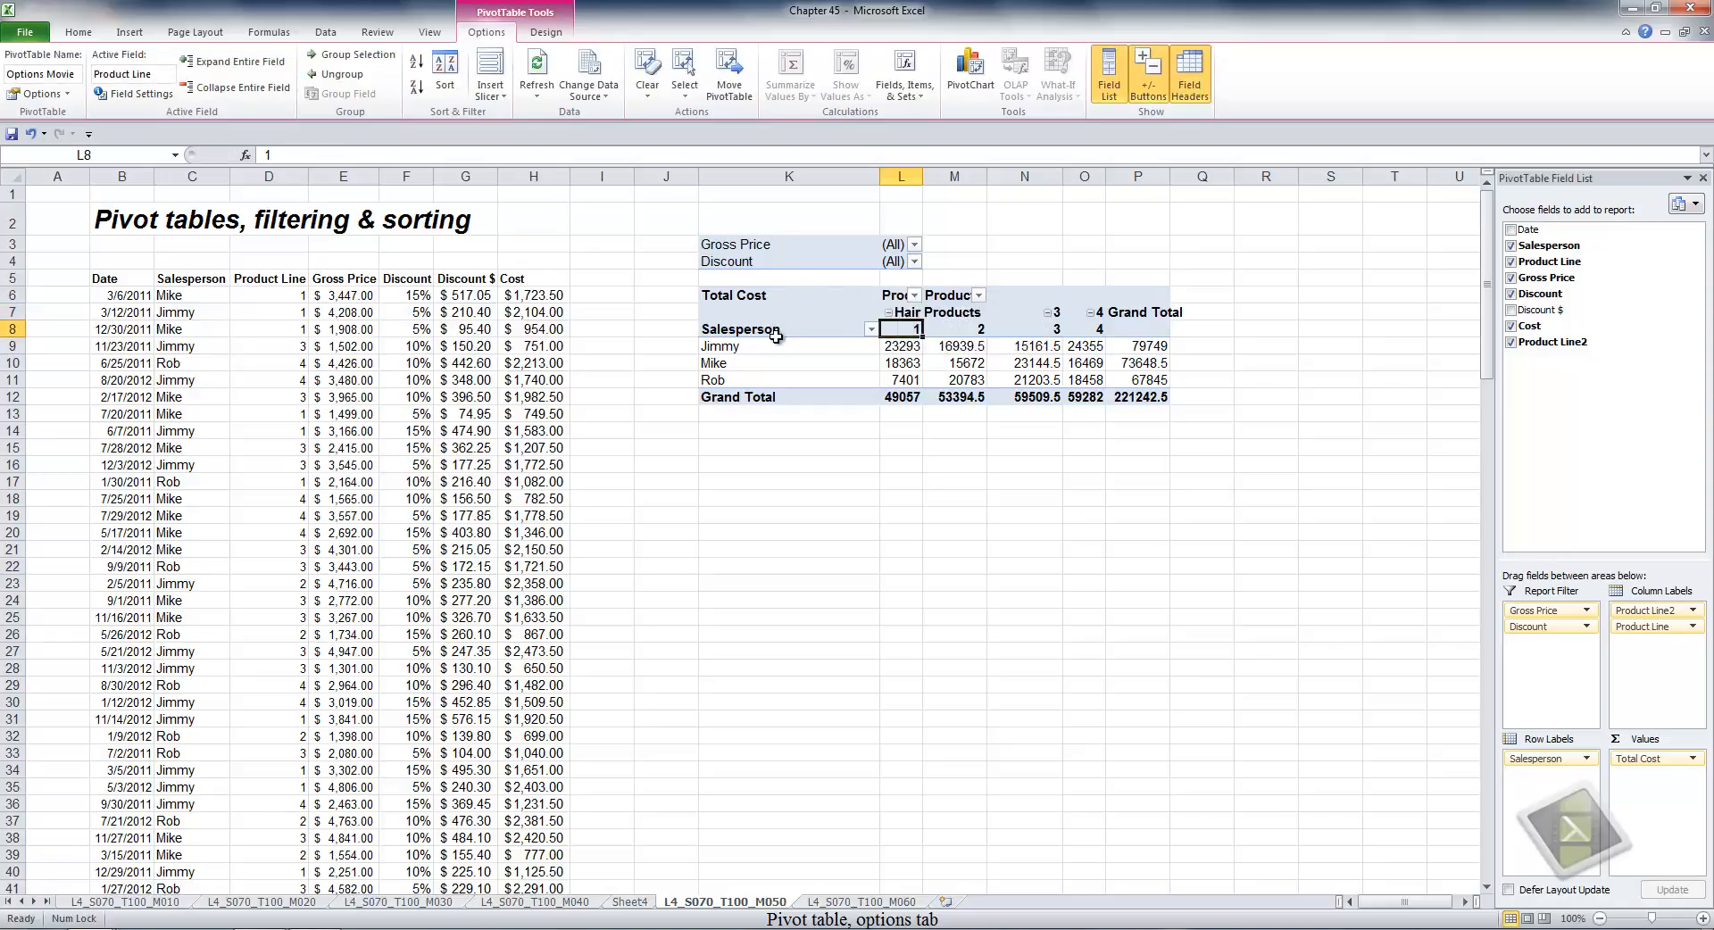
Group the first two salespeople in the pivot table's row labels.
click(773, 351)
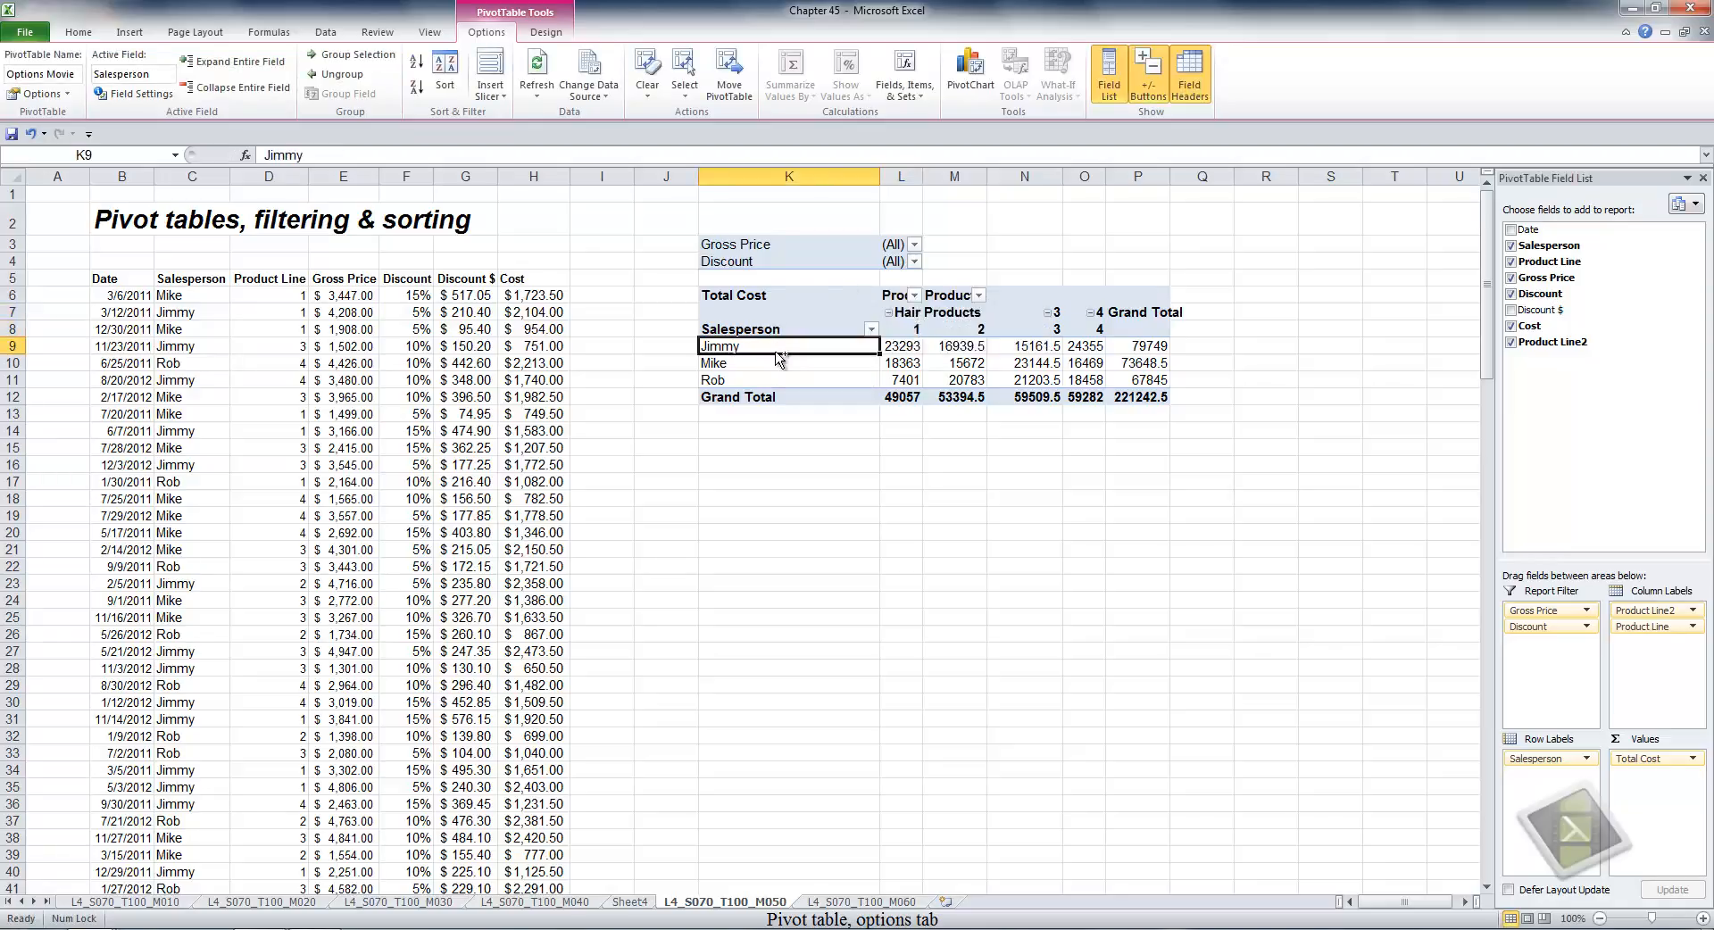
ctrl+click(767, 361)
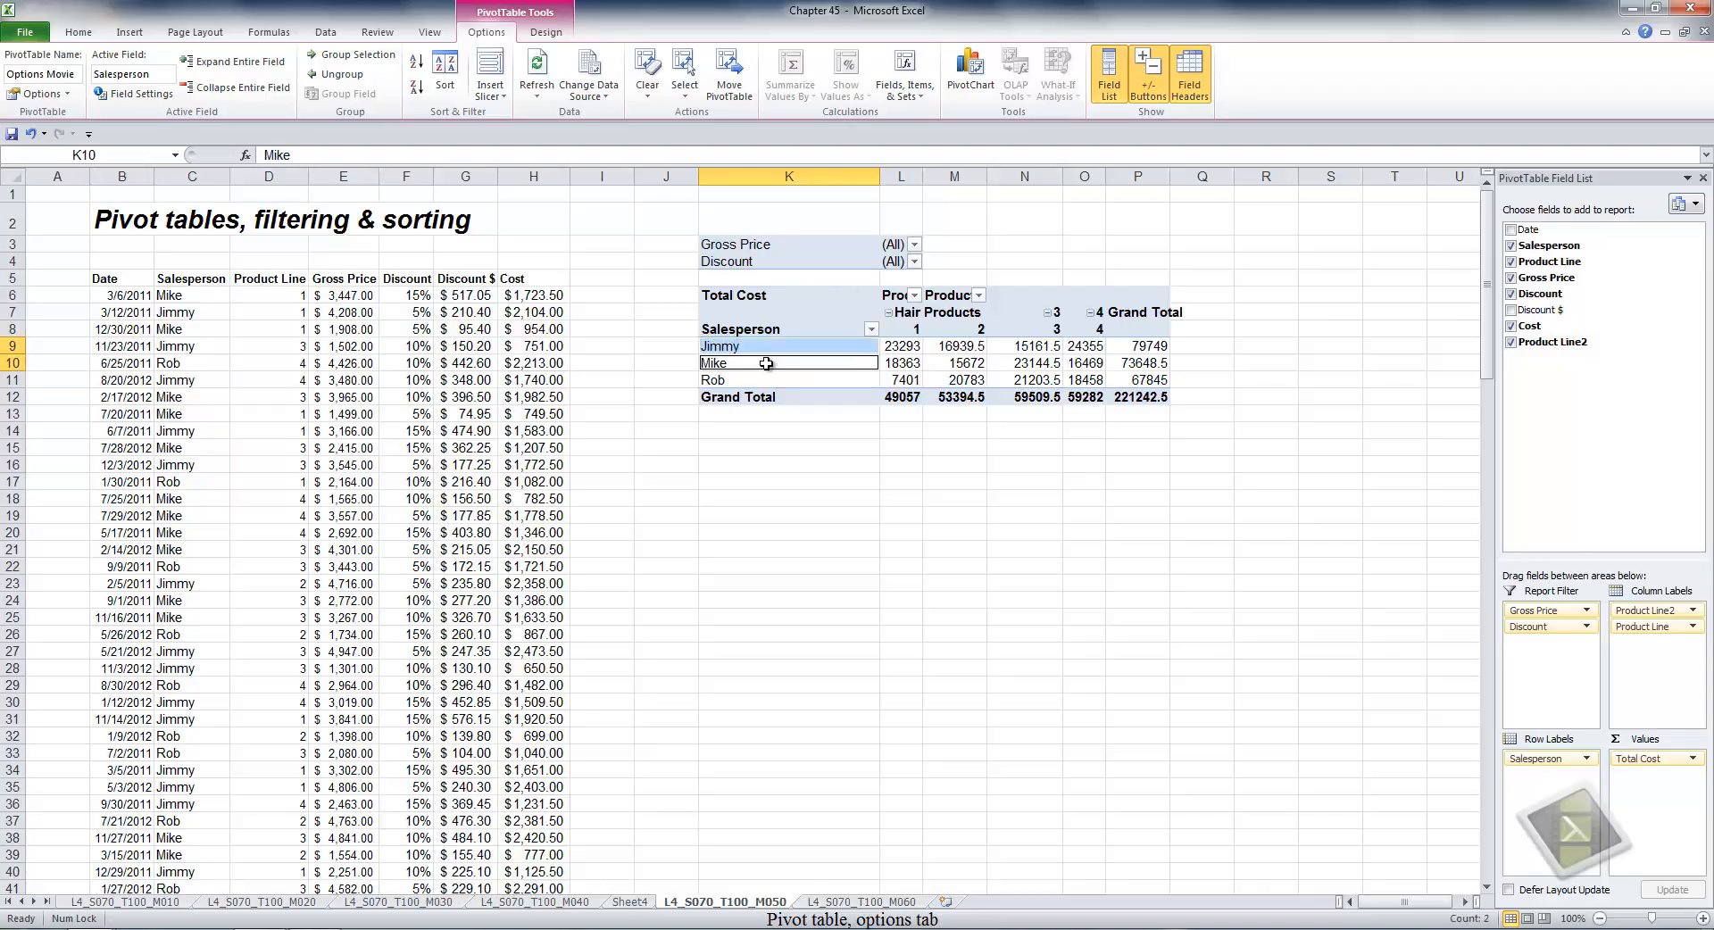
click(372, 53)
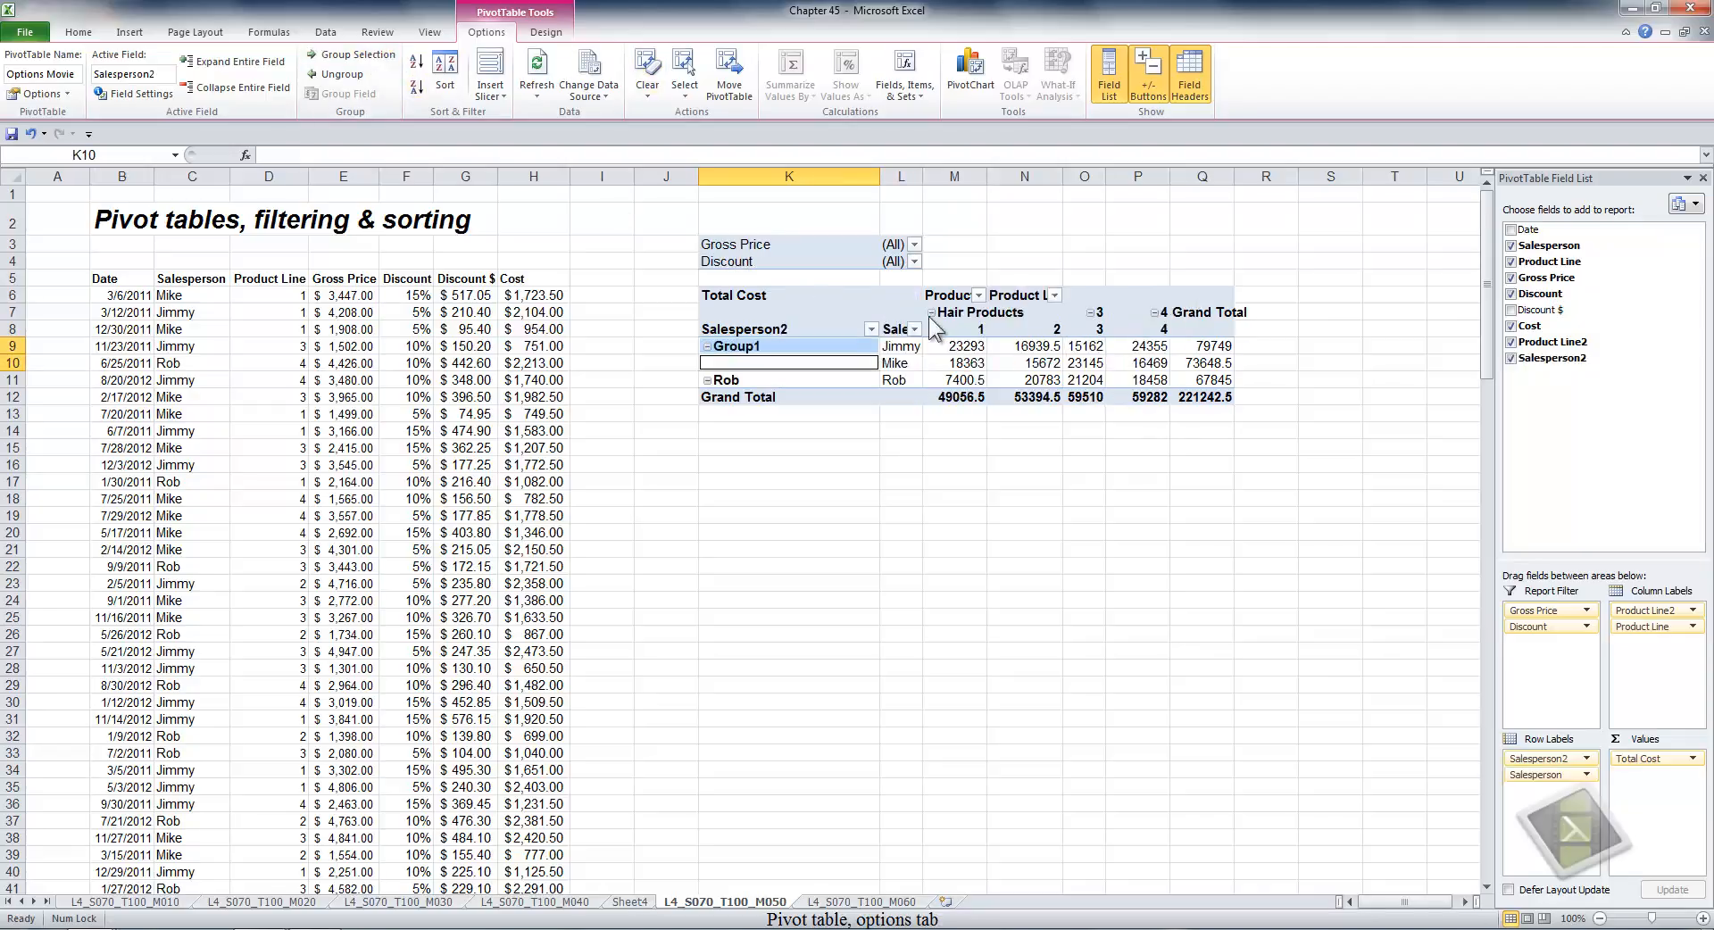
Ungroup the Hair Products column group and the group of the first two salespeople.
click(956, 316)
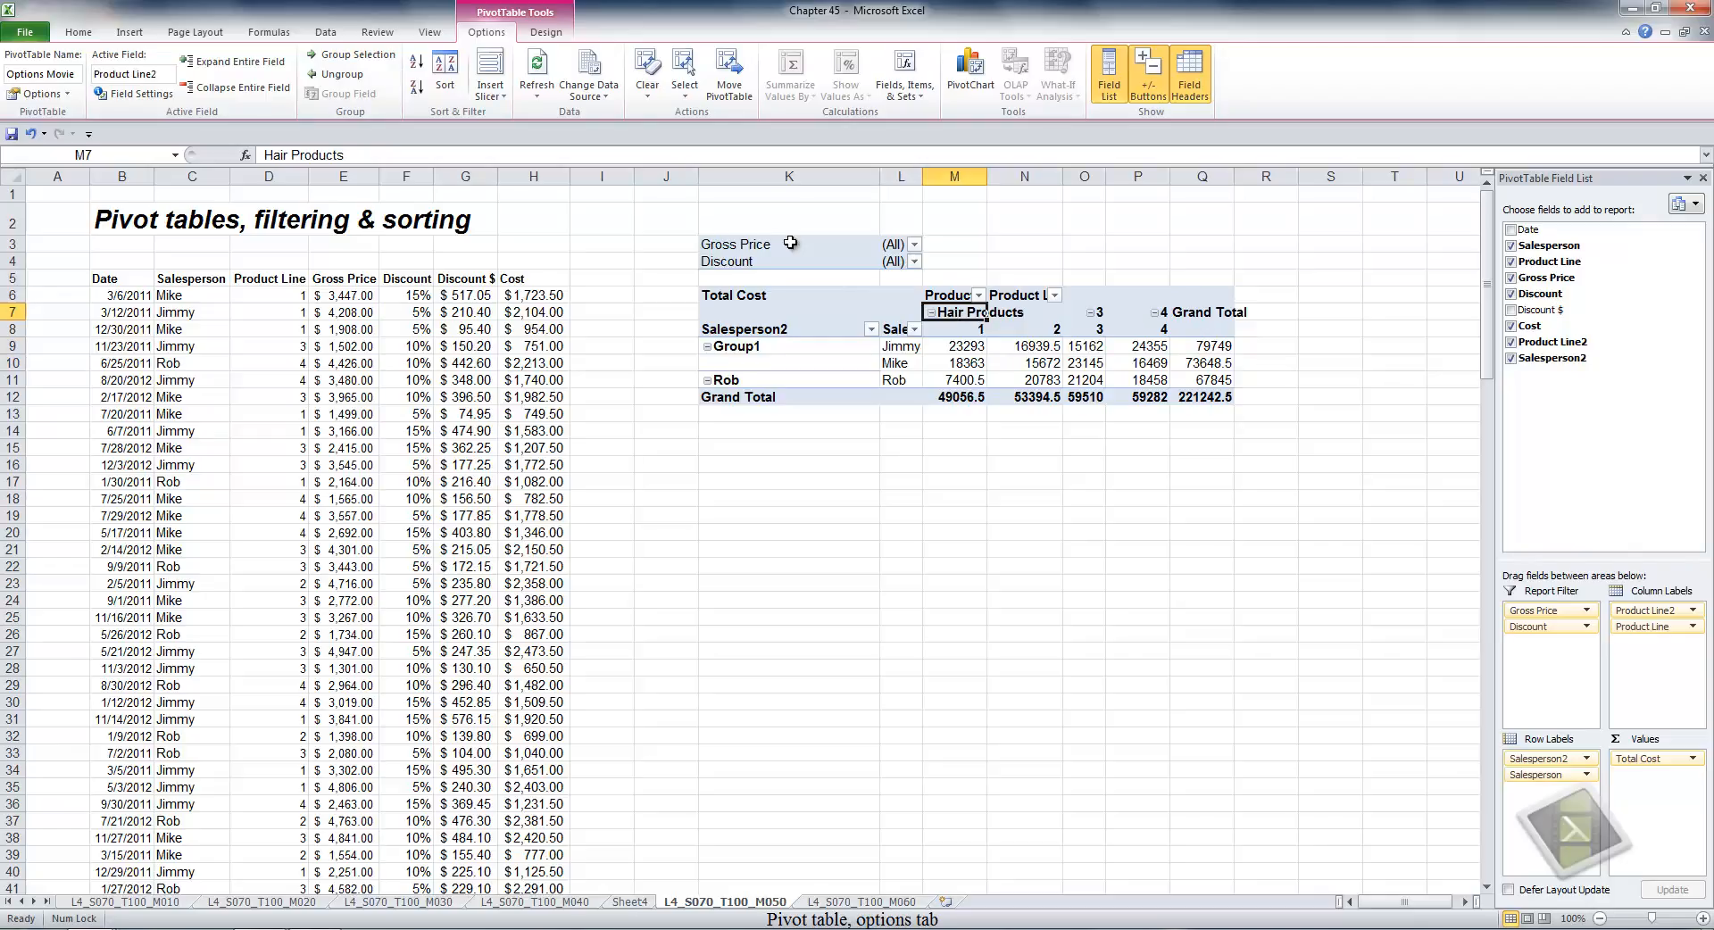
click(351, 75)
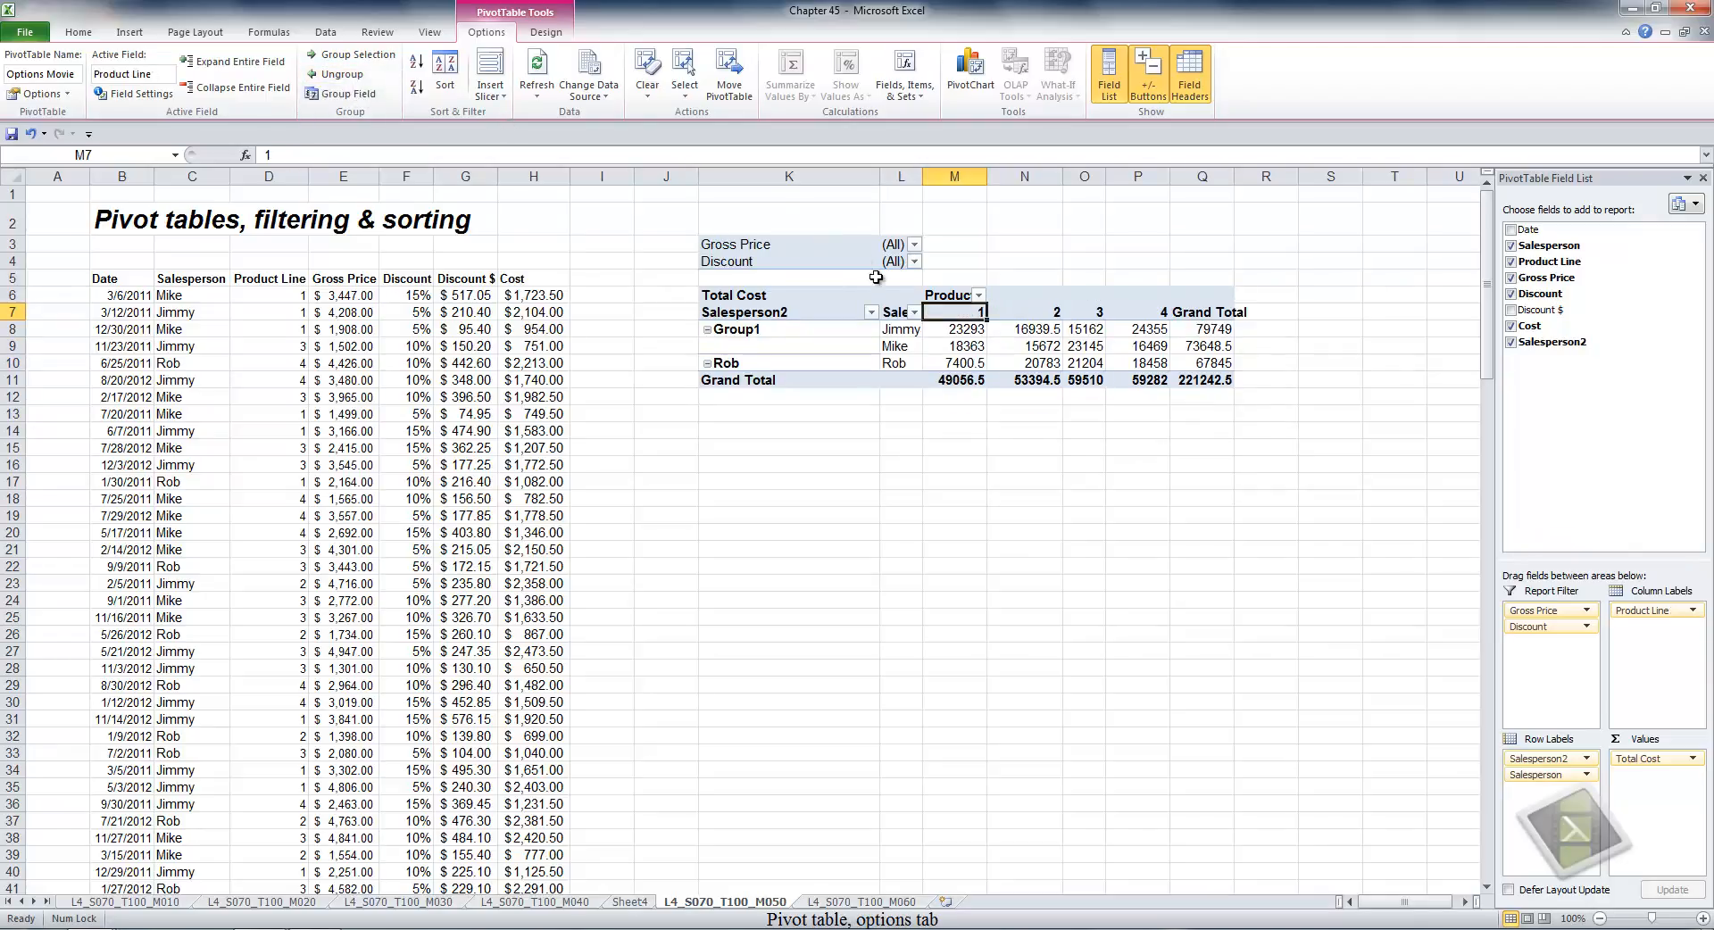
click(791, 331)
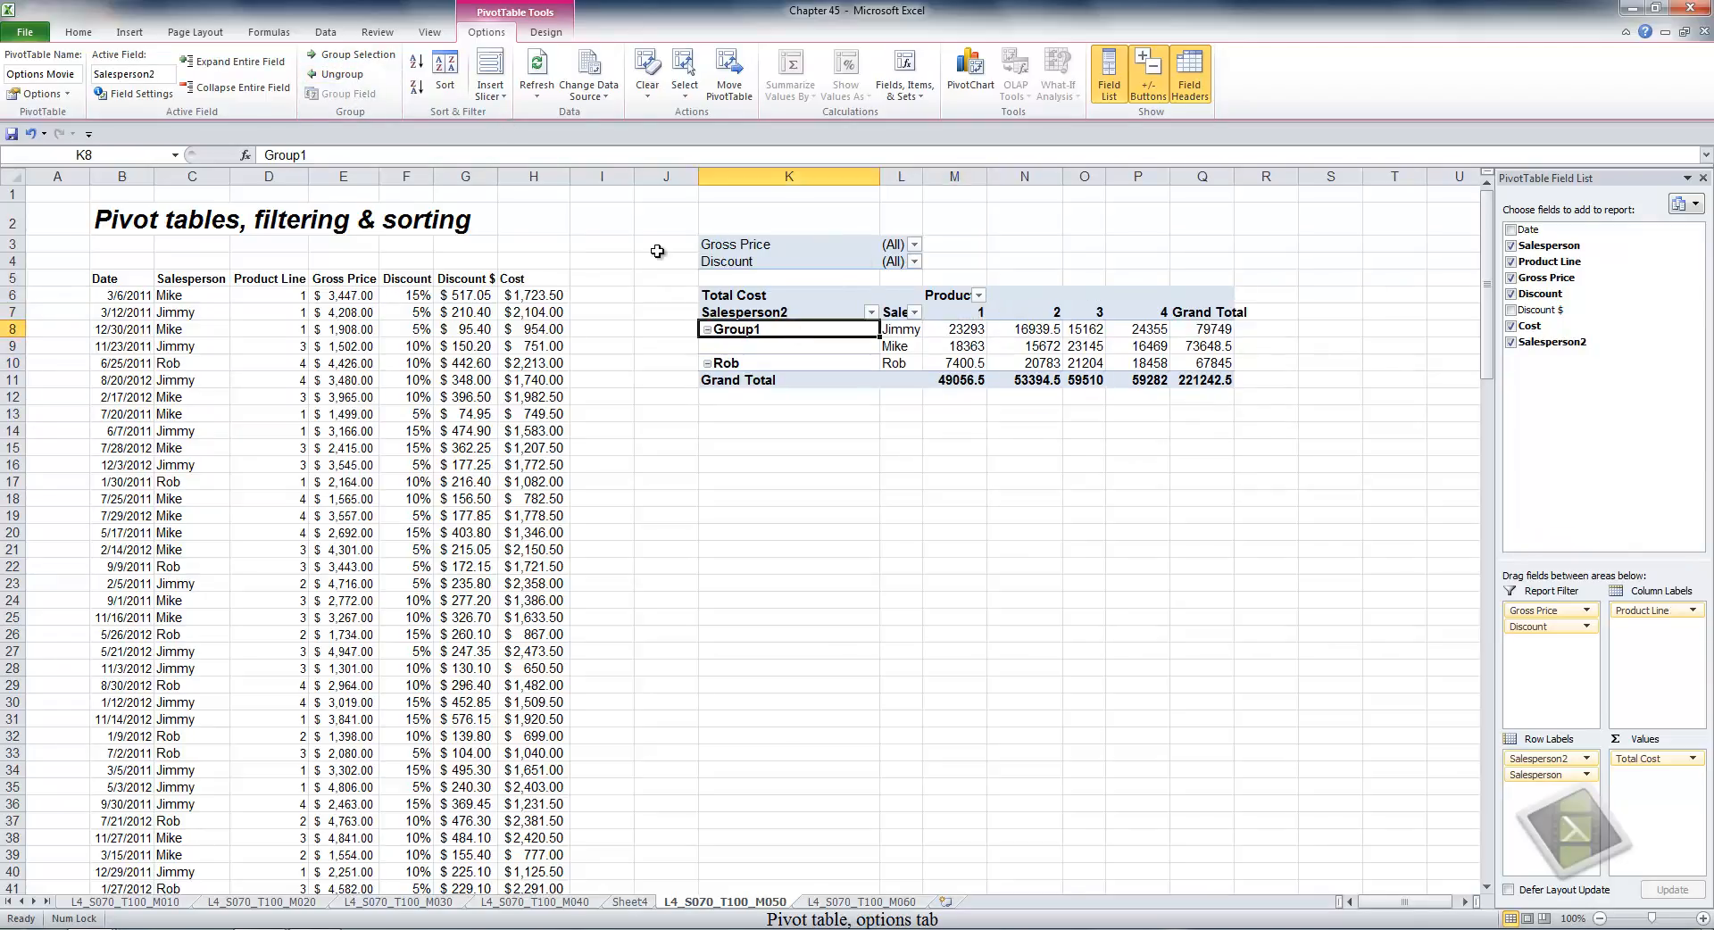
click(344, 75)
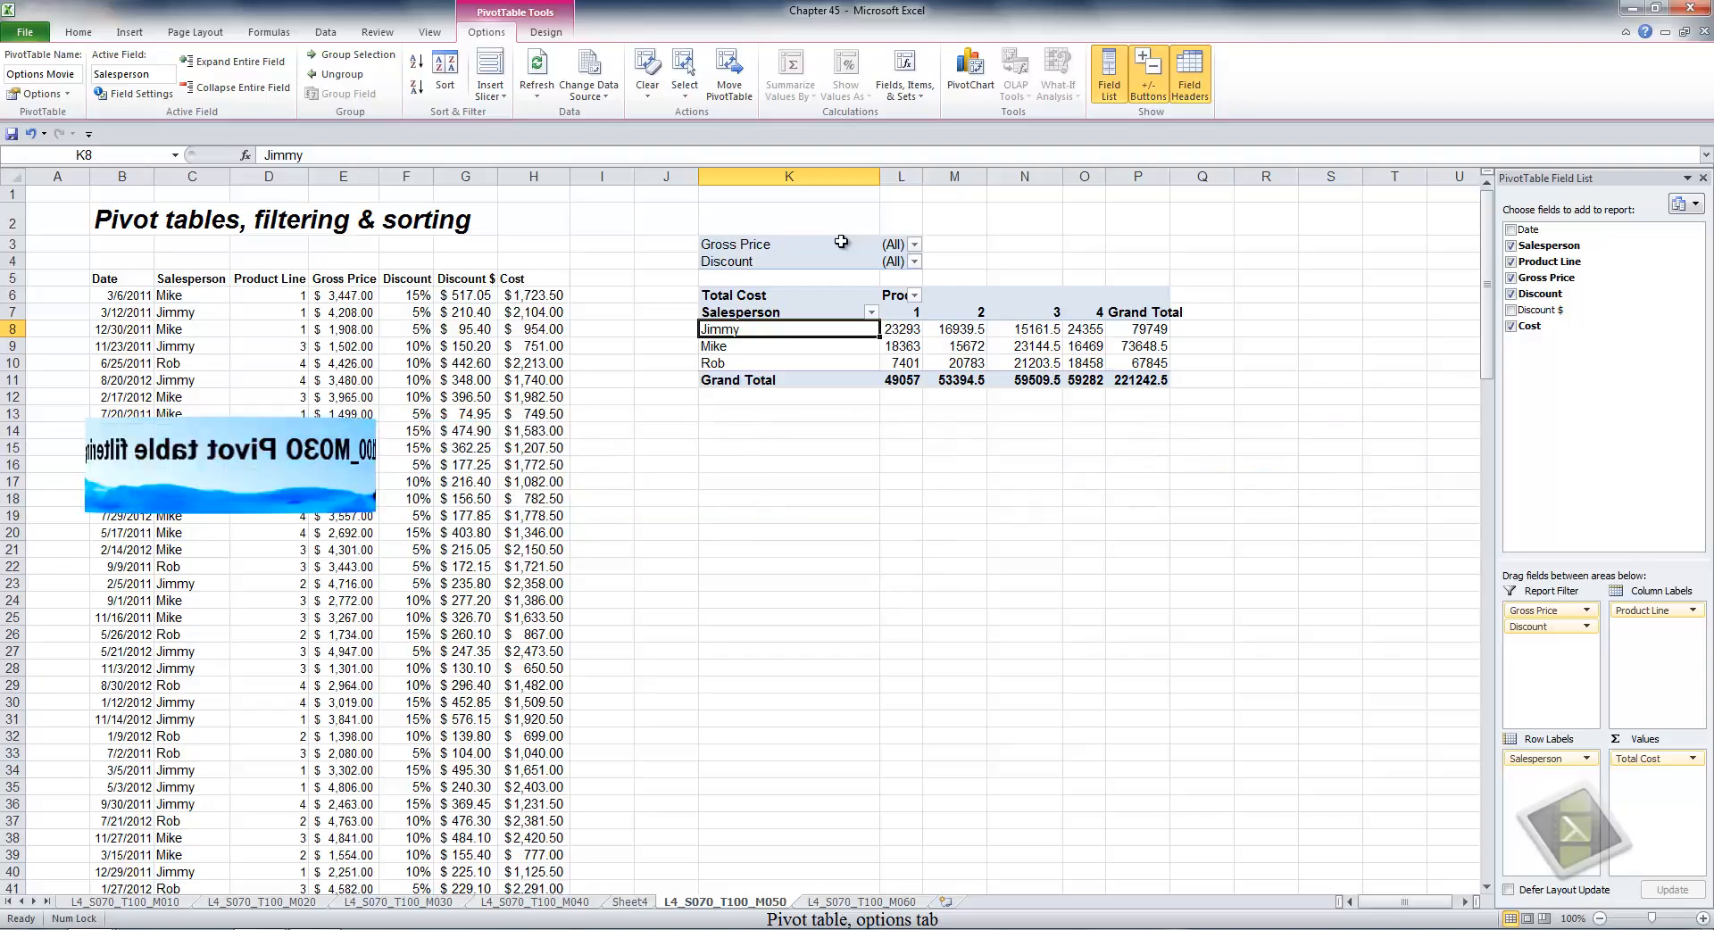
Refresh the pivot table, and look at its source range in the Change PivotTable Data Source dialog without changing it.
click(537, 62)
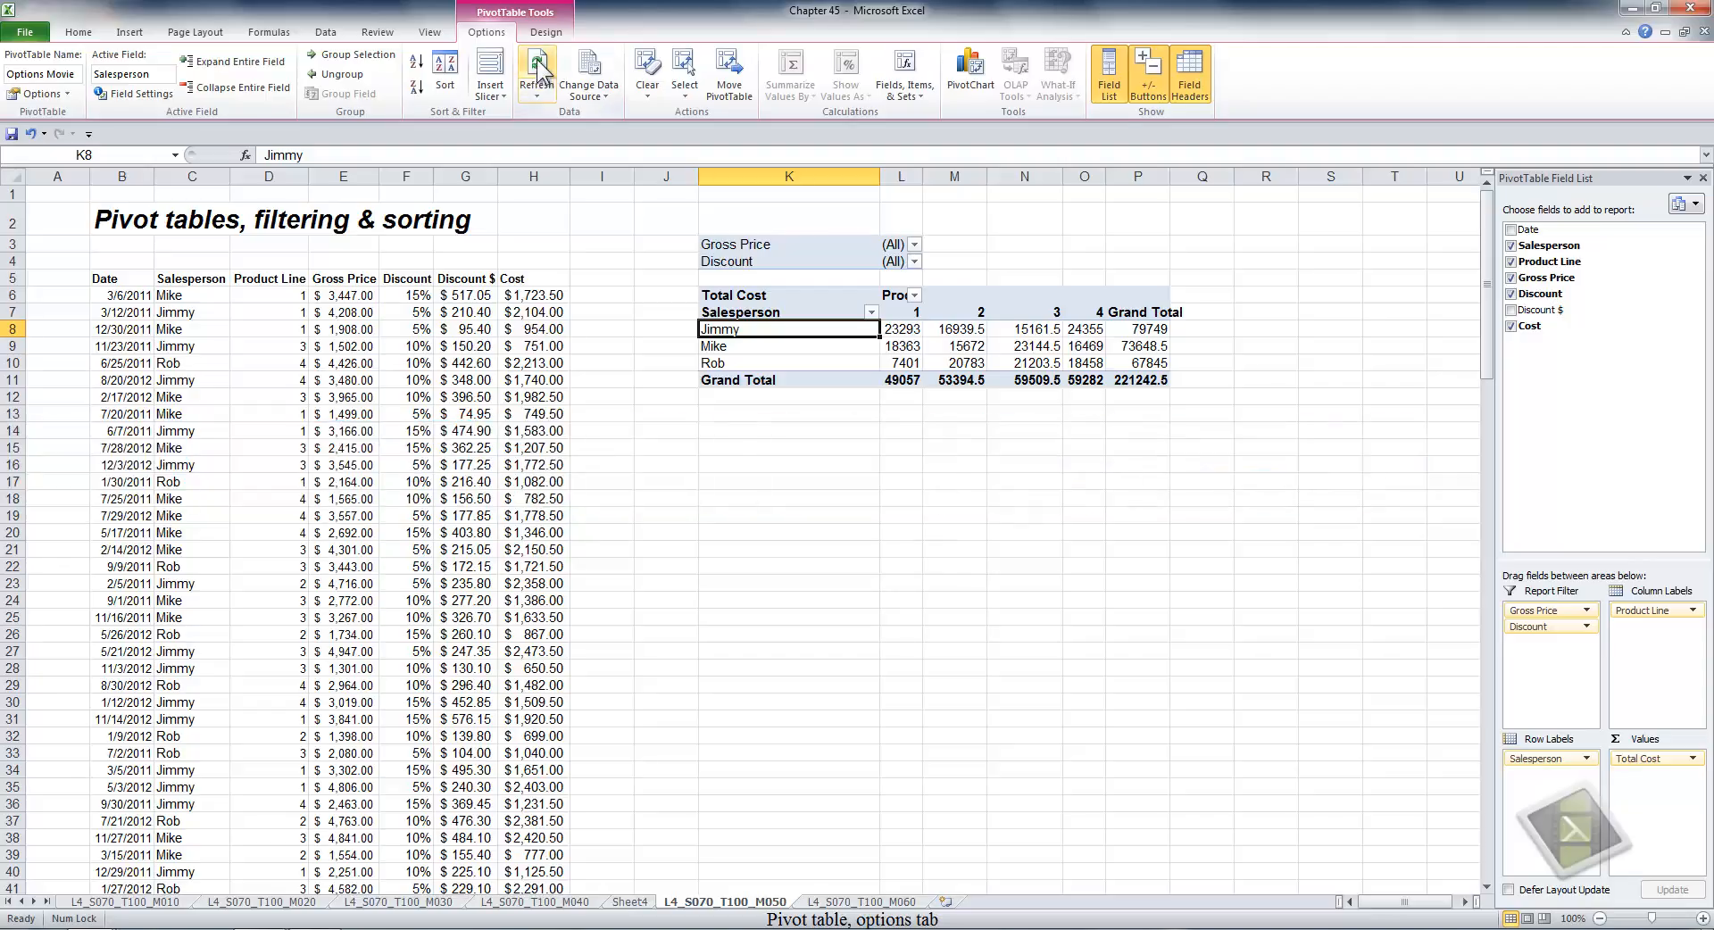
click(603, 93)
click(625, 115)
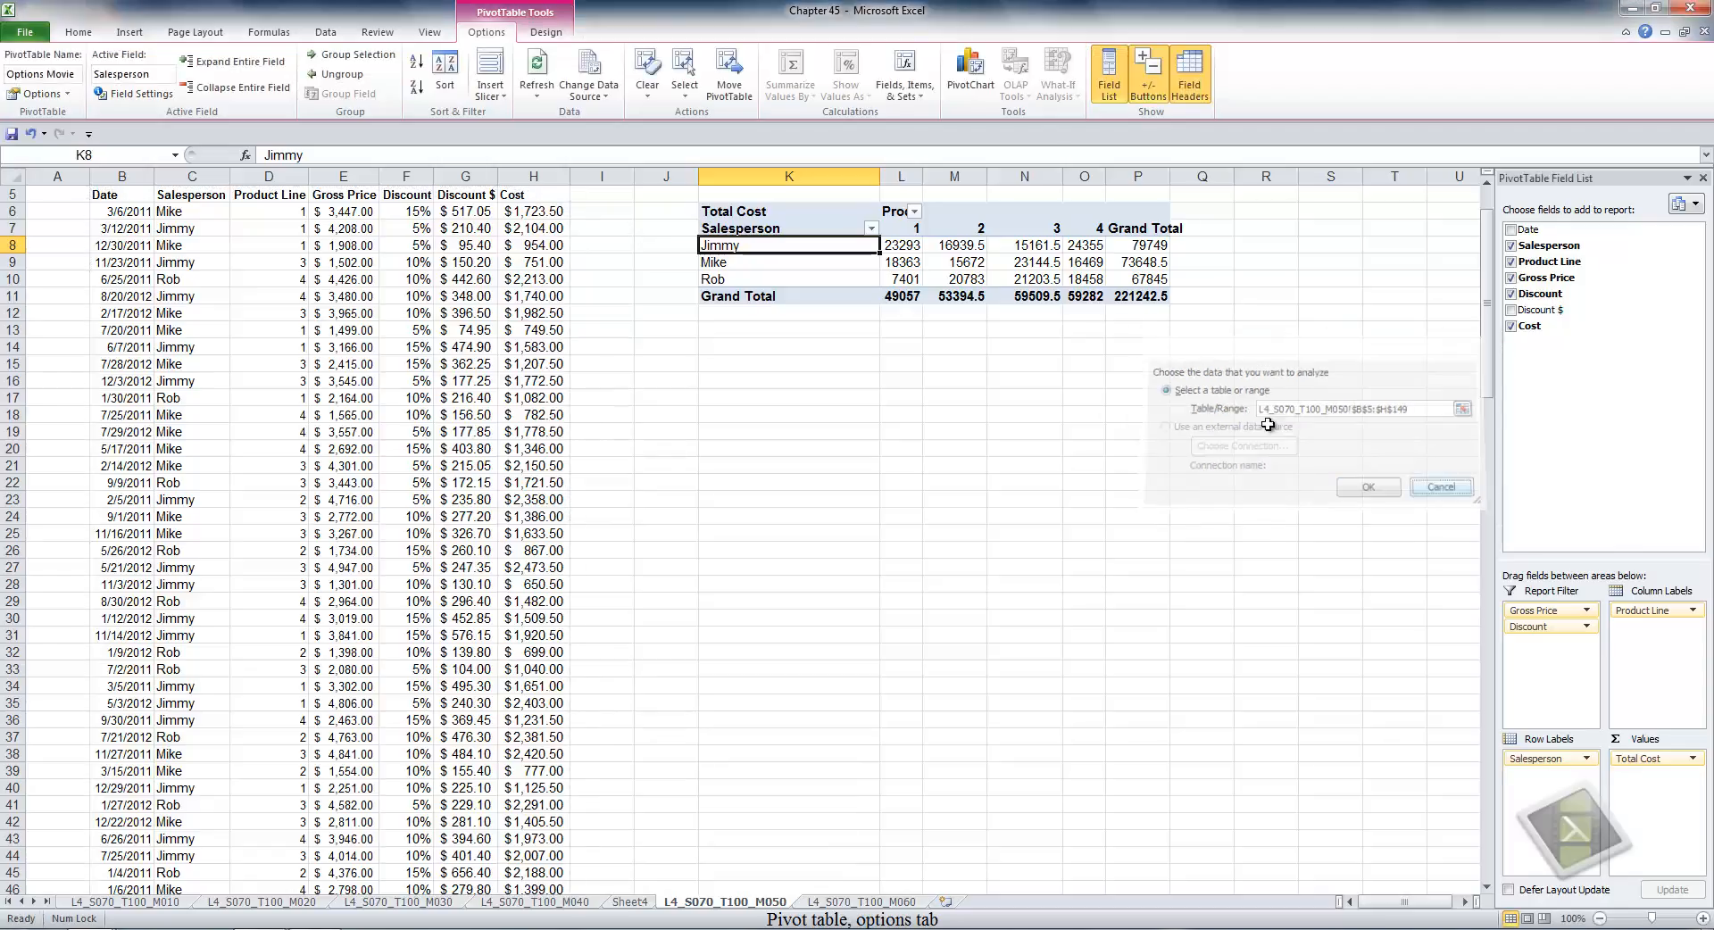
click(1444, 488)
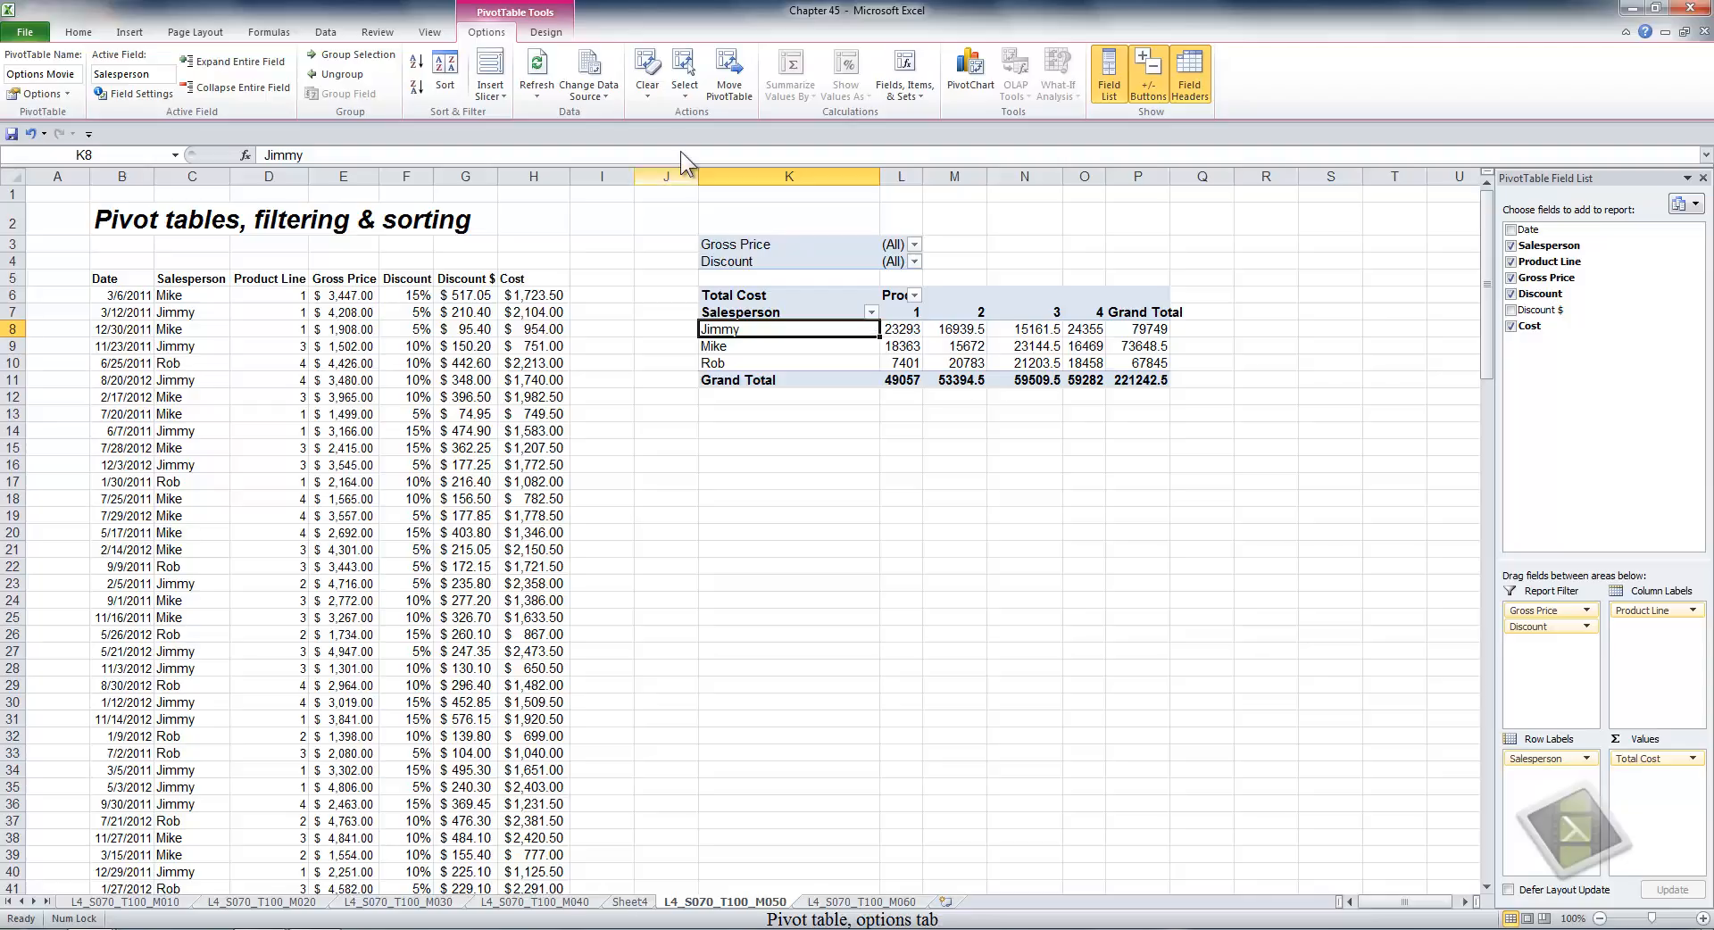
Clear all fields from the pivot table, and undo the clearing.
click(662, 100)
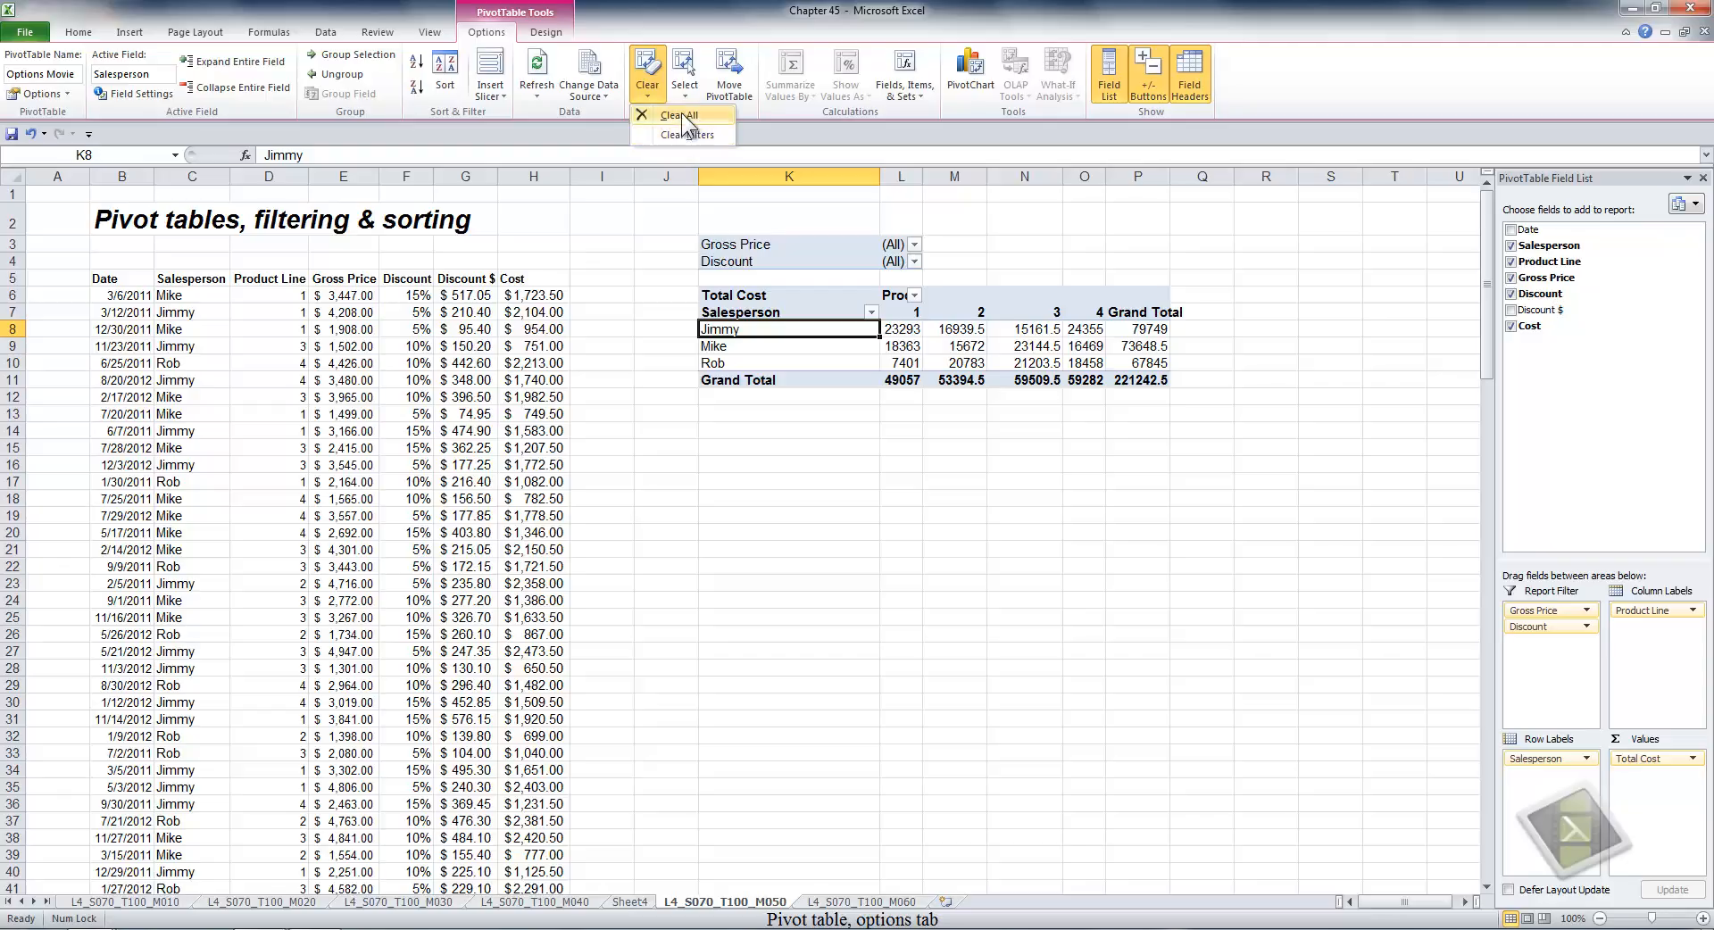
click(682, 114)
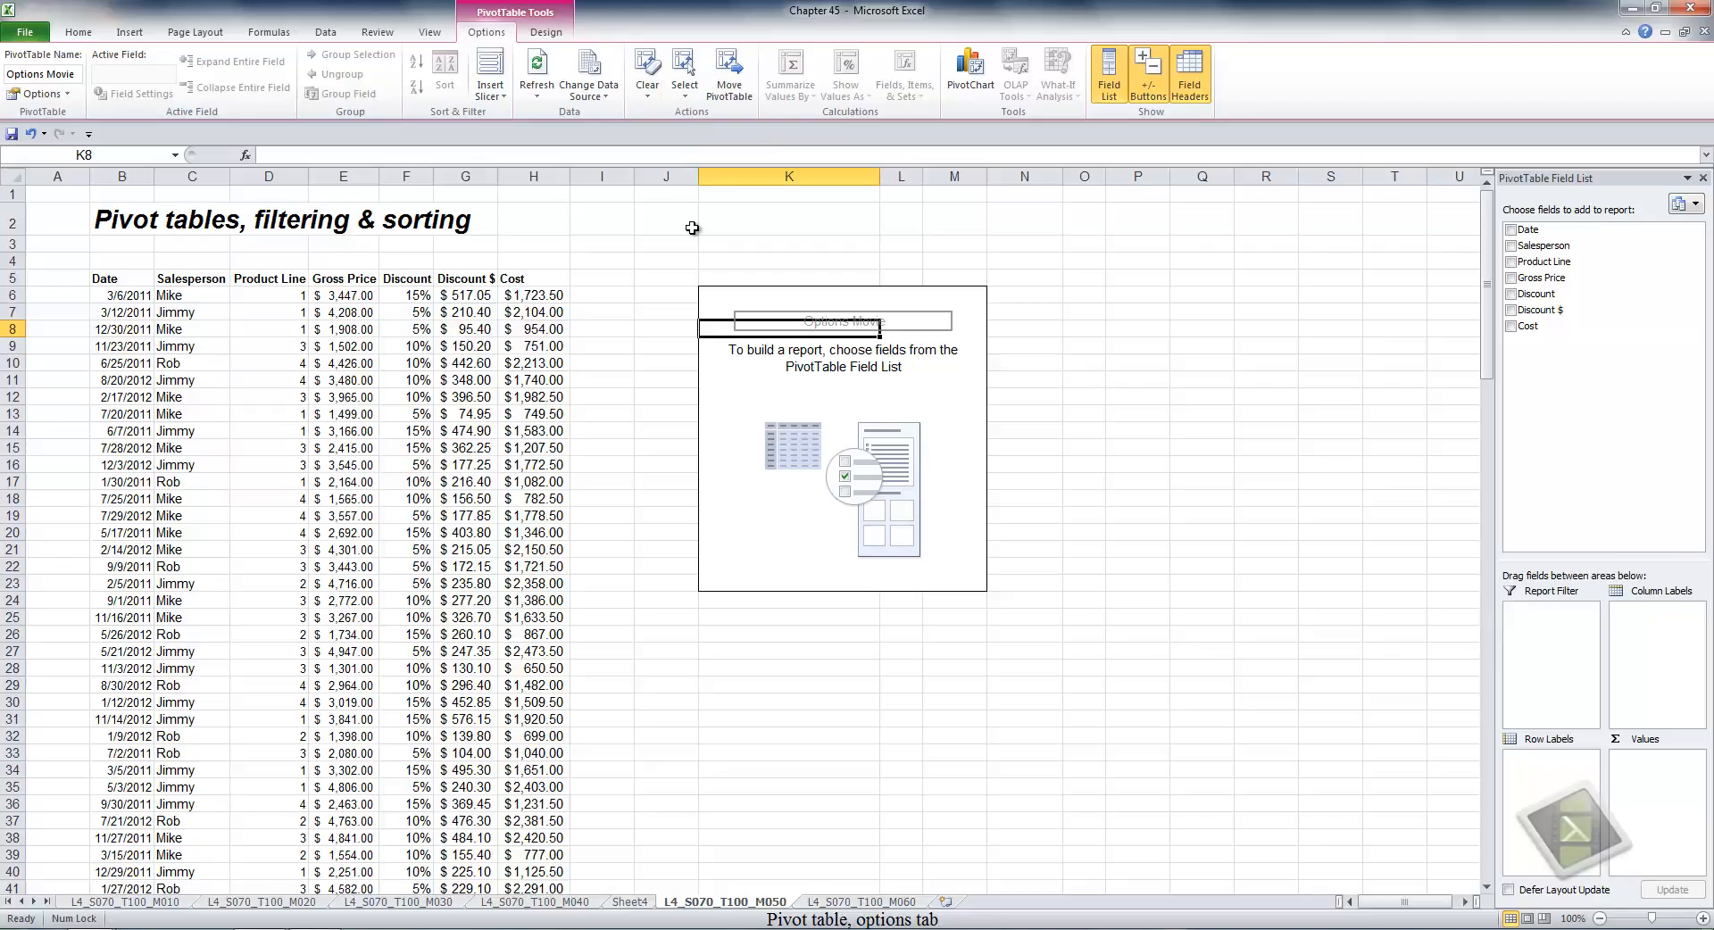
key(ctrl+z)
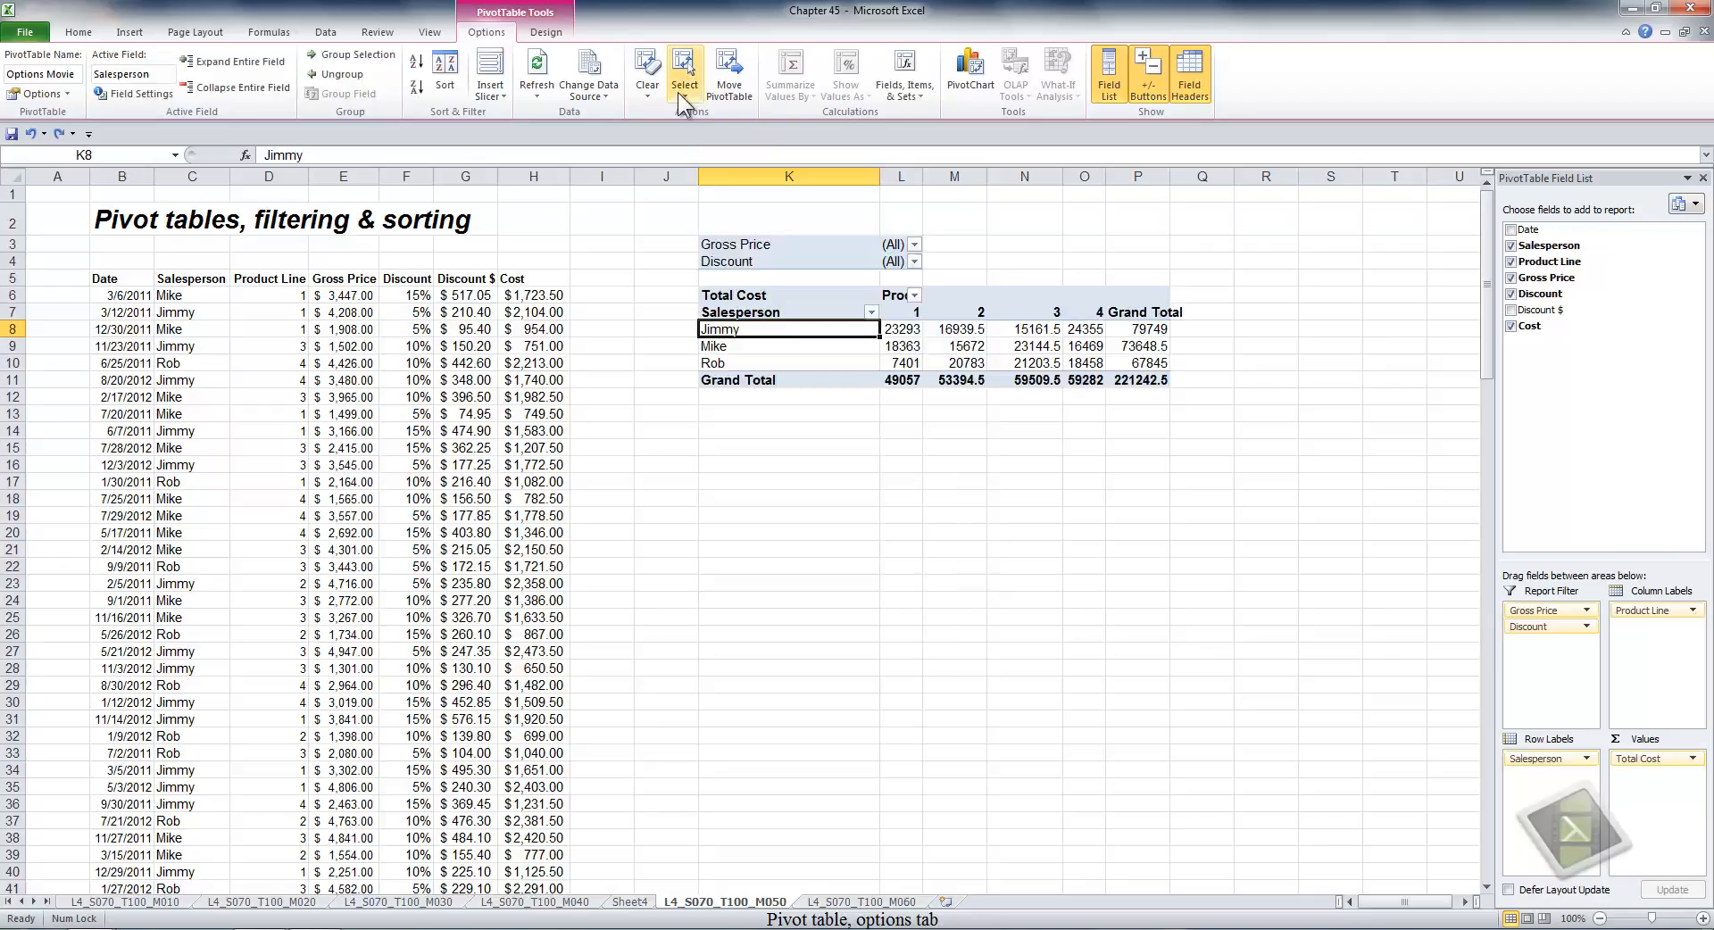
Select the entire pivot table, and look at the available selection options.
click(678, 92)
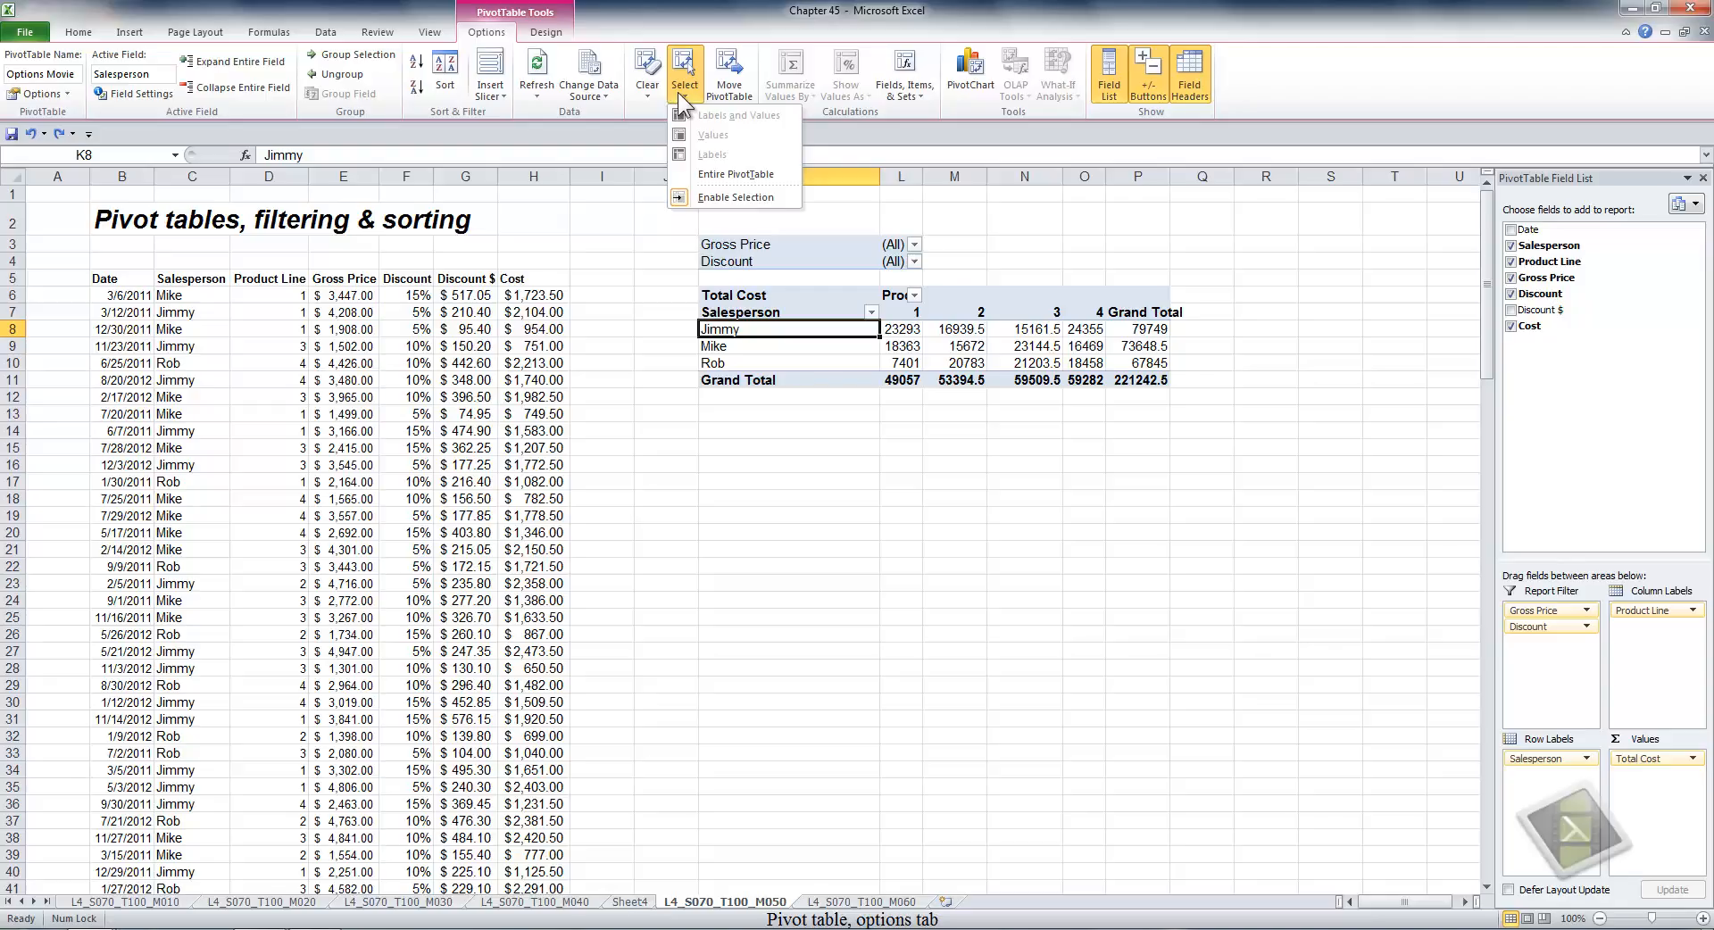
click(728, 174)
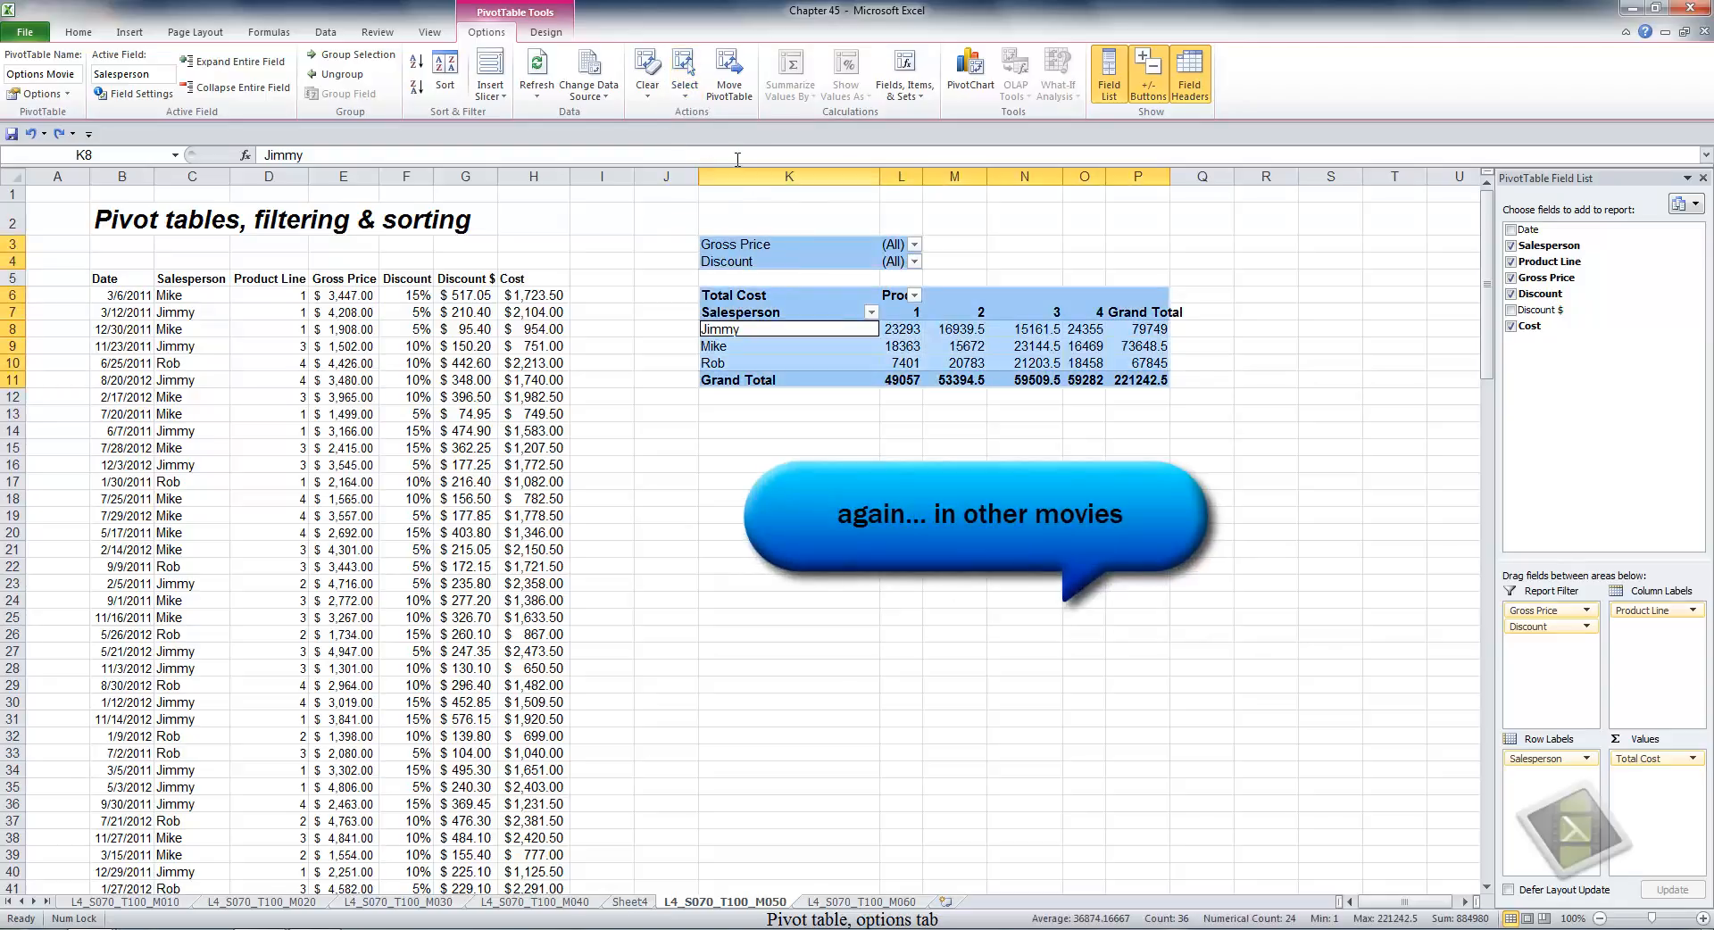
click(687, 94)
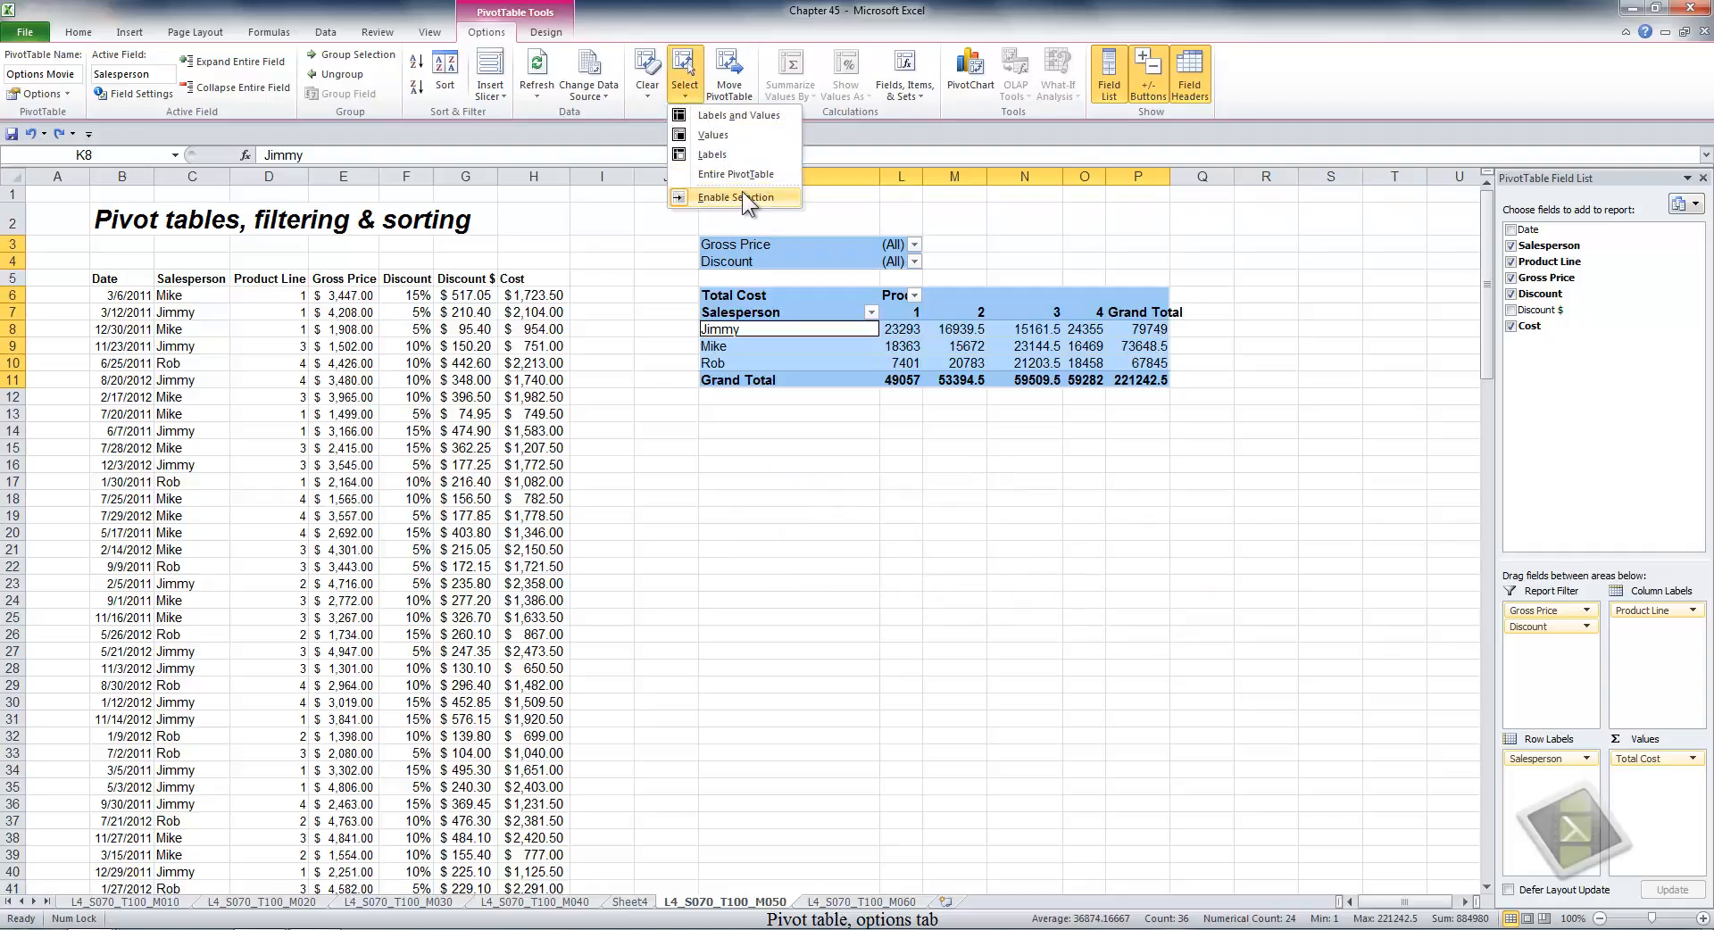
click(744, 248)
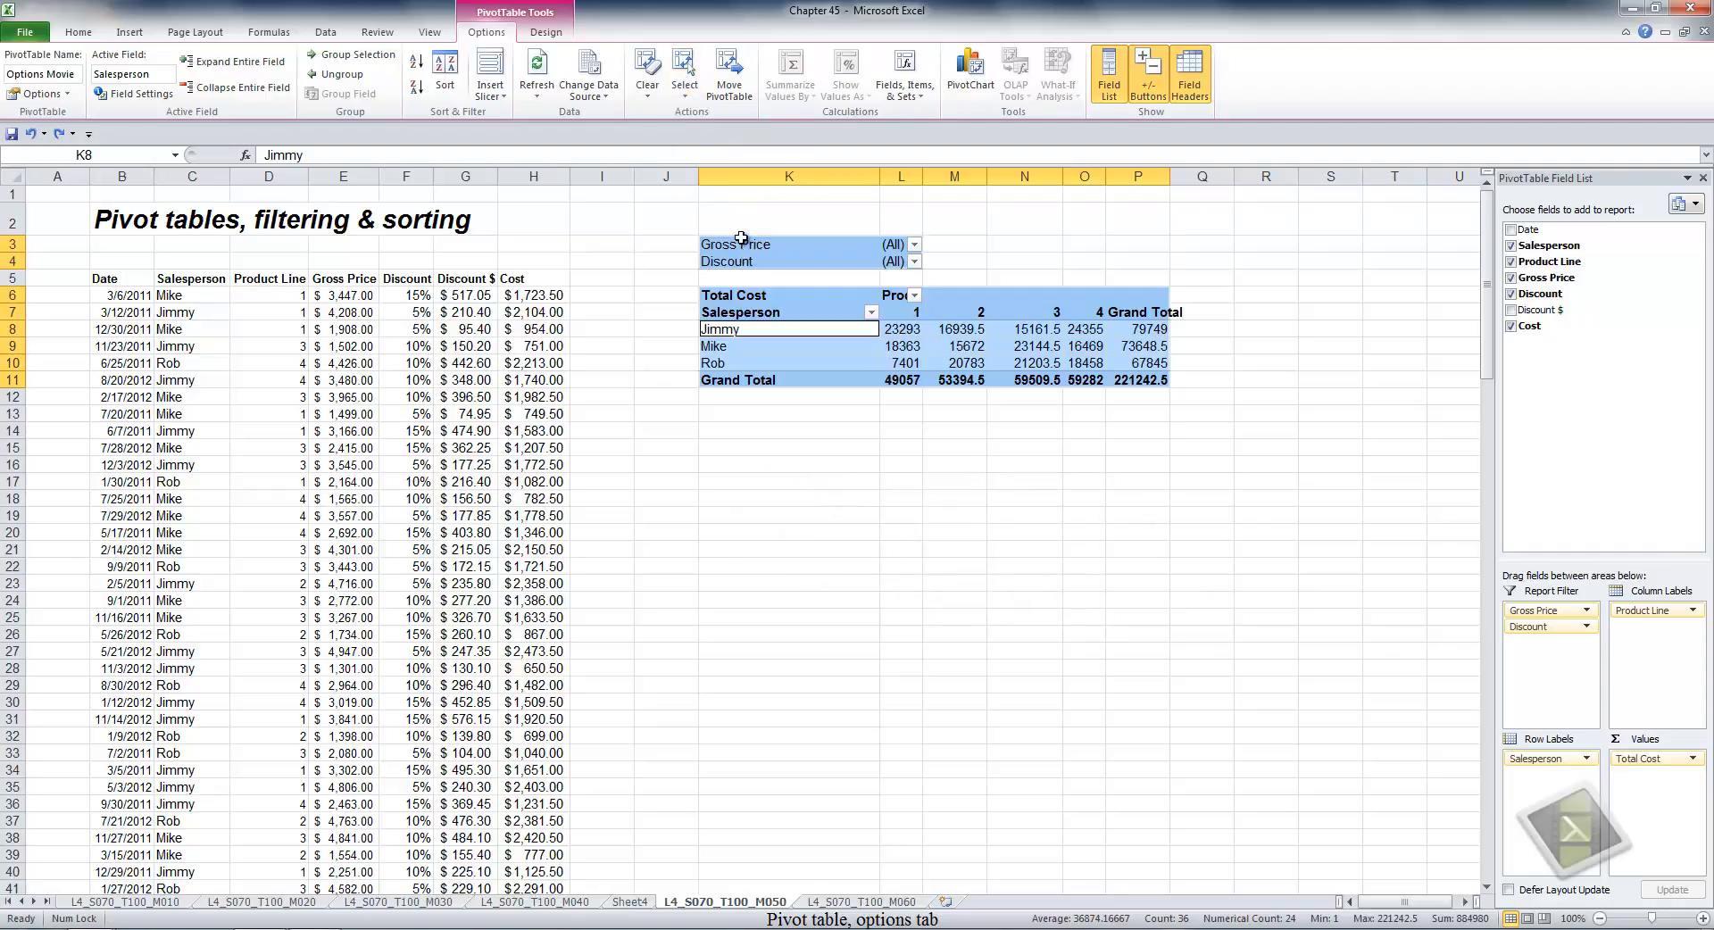
Select parts of the pivot table in turn: the Gross Price filter label, all salesperson labels, product line 1's column and the first salesperson's row.
click(743, 244)
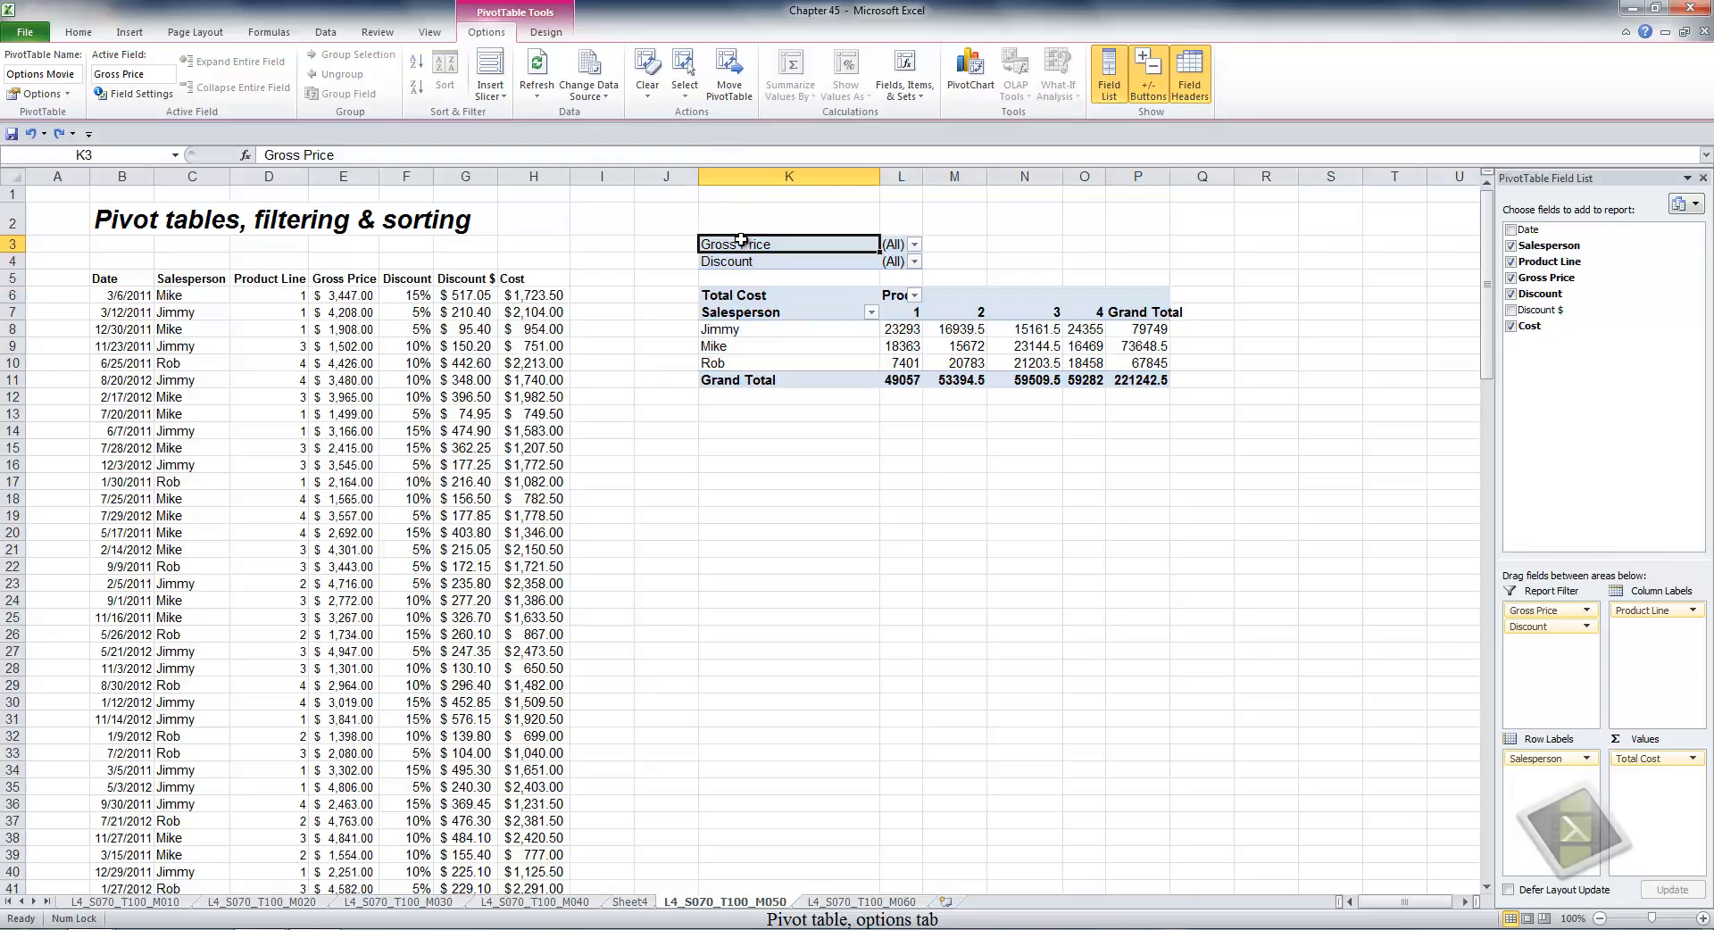
click(752, 302)
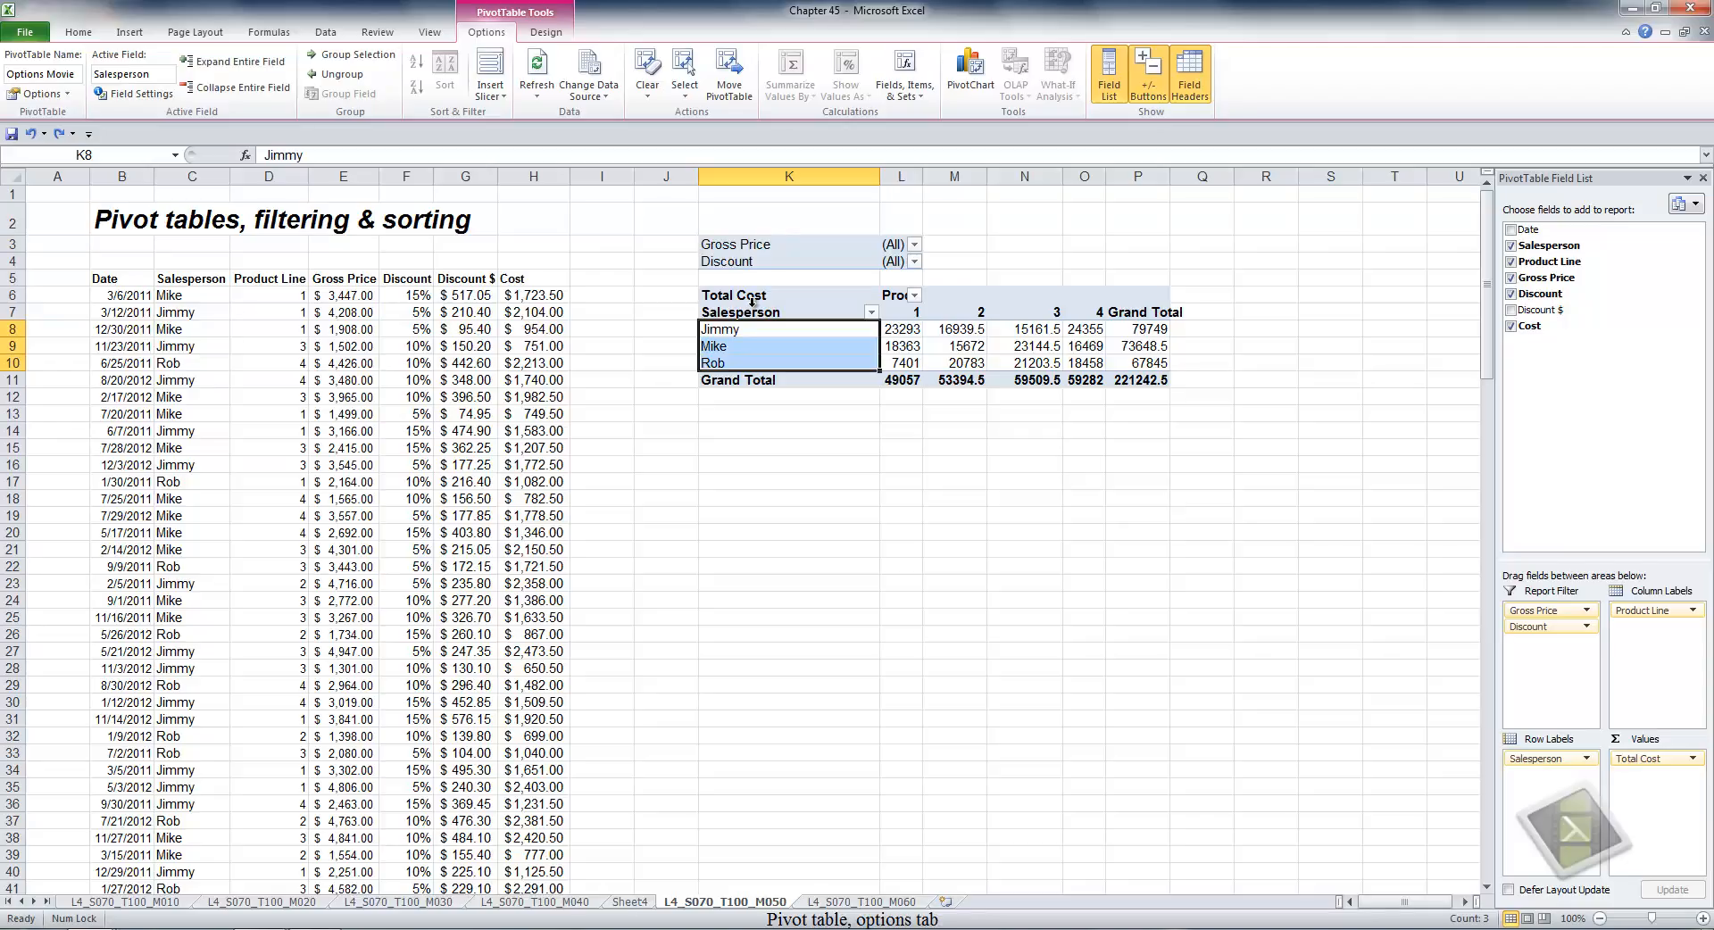
click(908, 302)
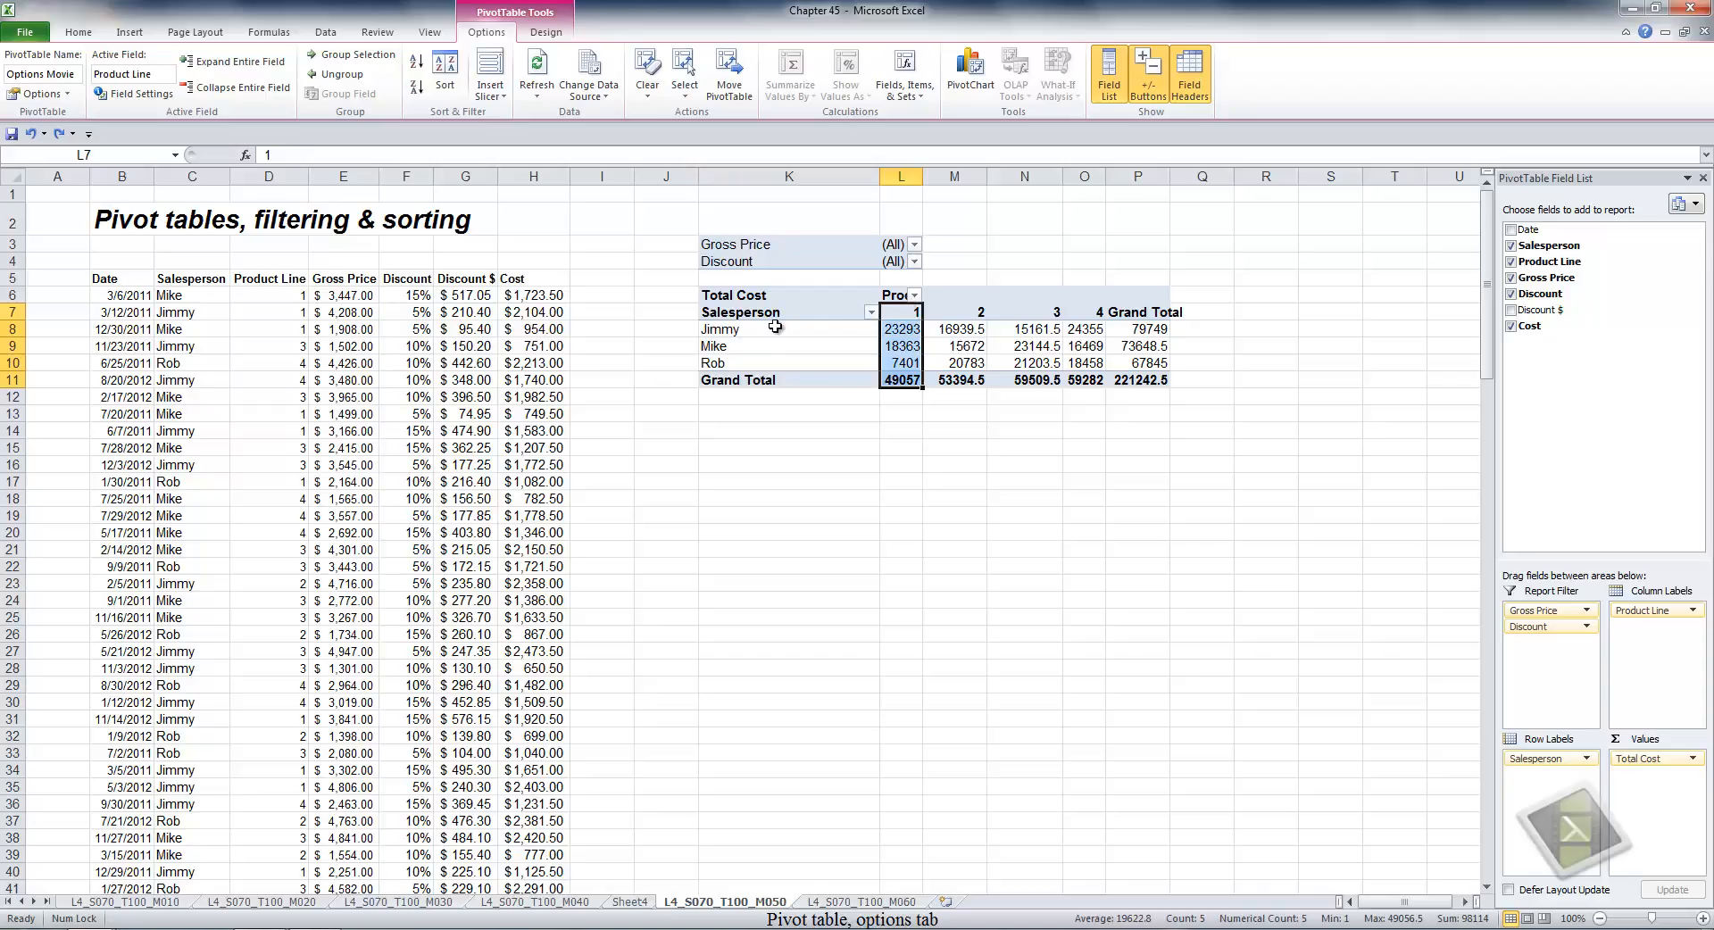
click(696, 330)
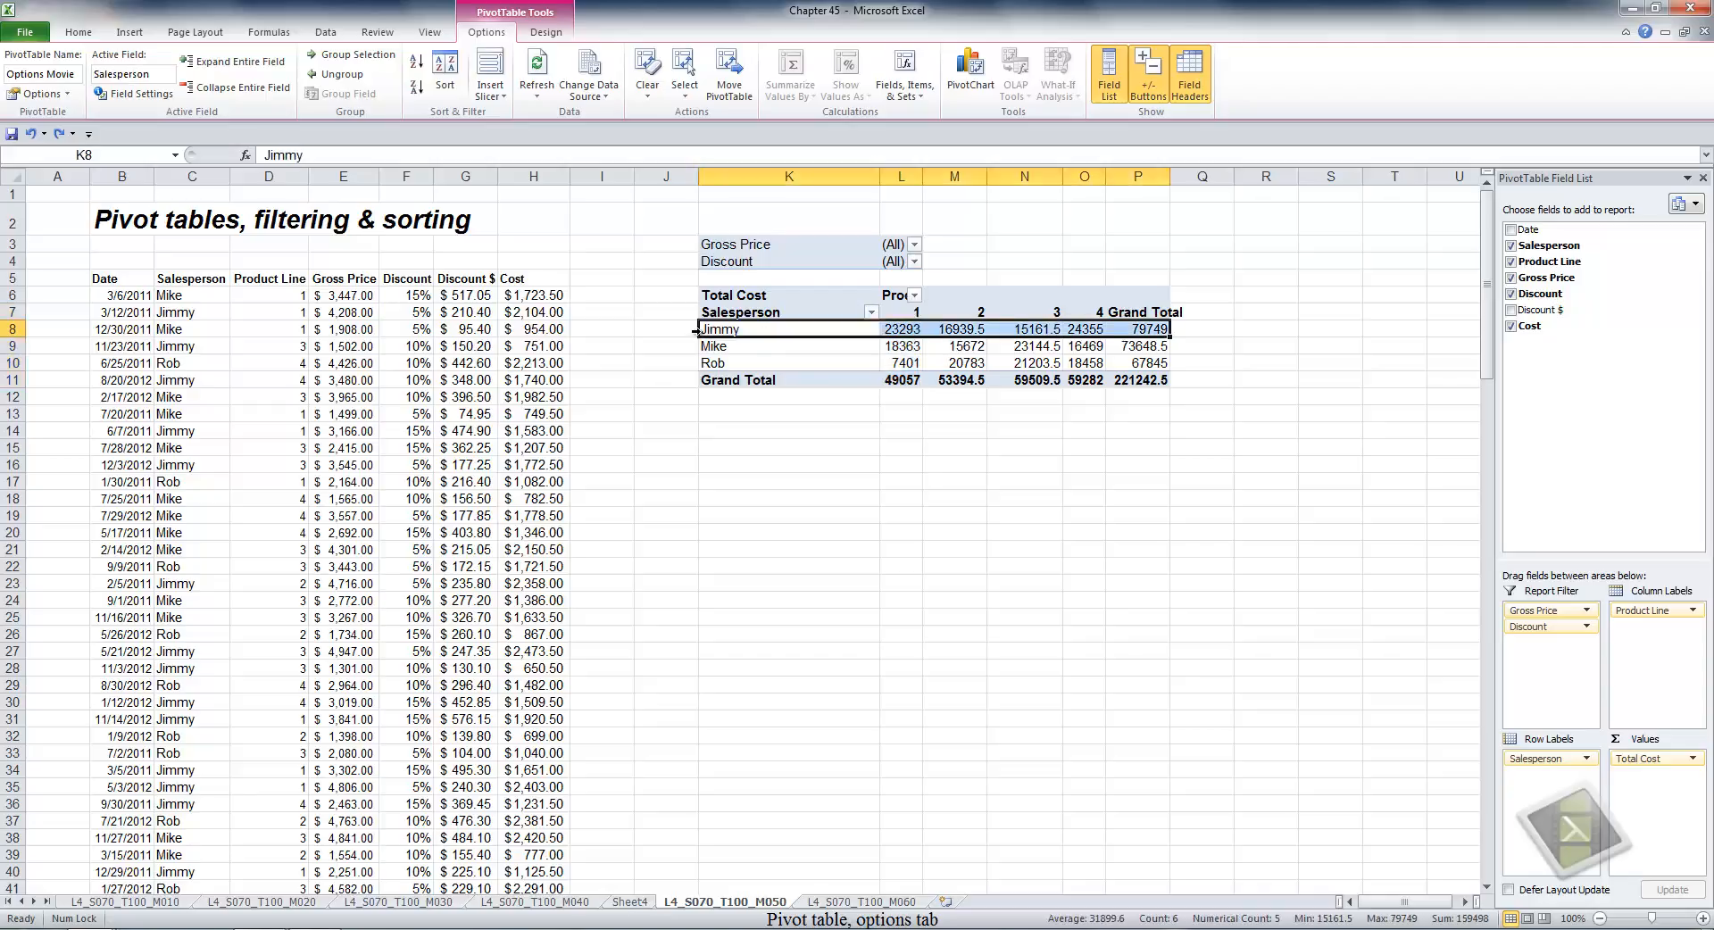
Turn off Enable Selection for the pivot table, and look at the Move PivotTable location settings without moving the table.
click(680, 89)
click(725, 197)
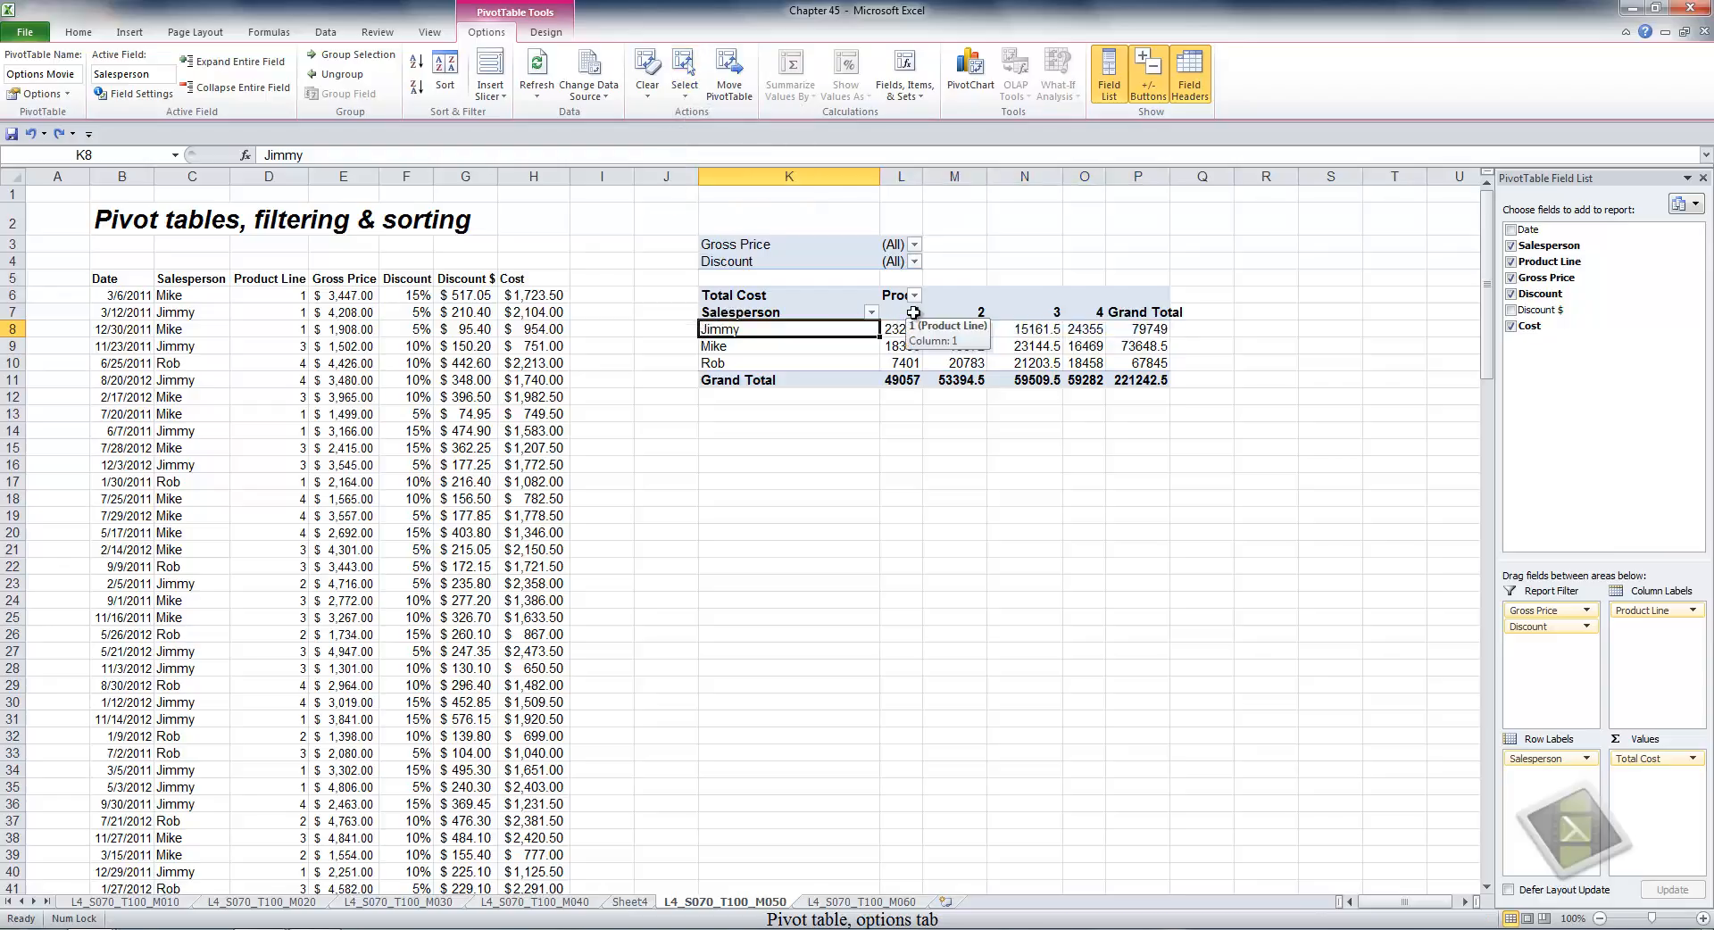
click(731, 91)
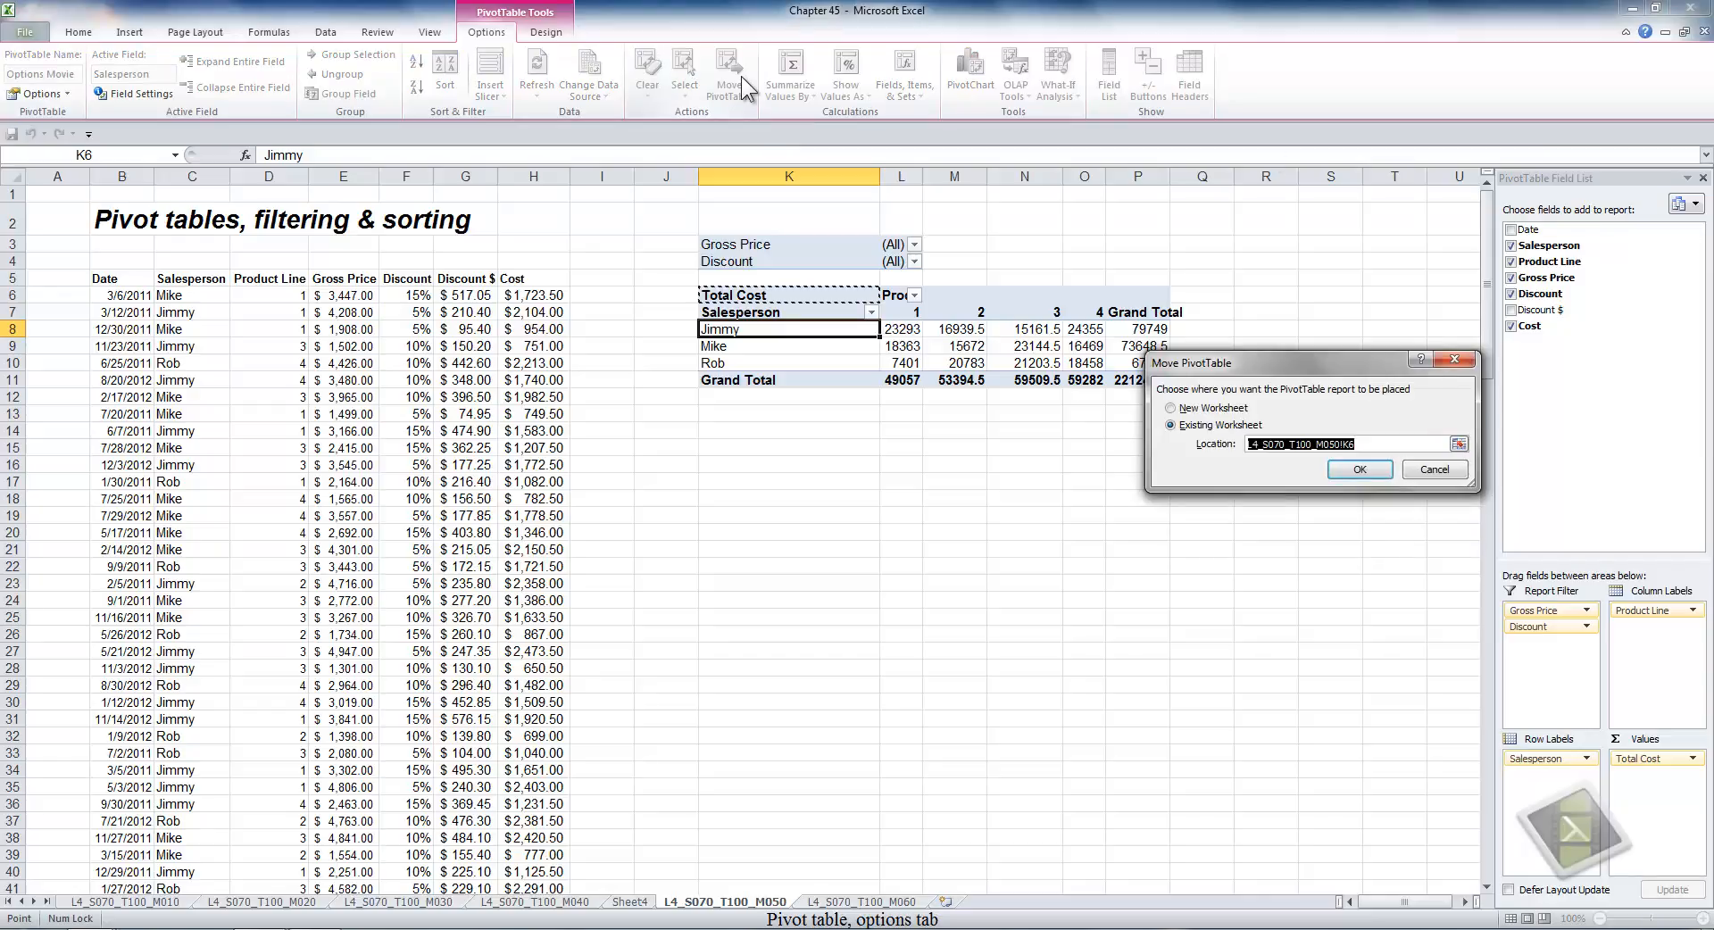
click(1456, 469)
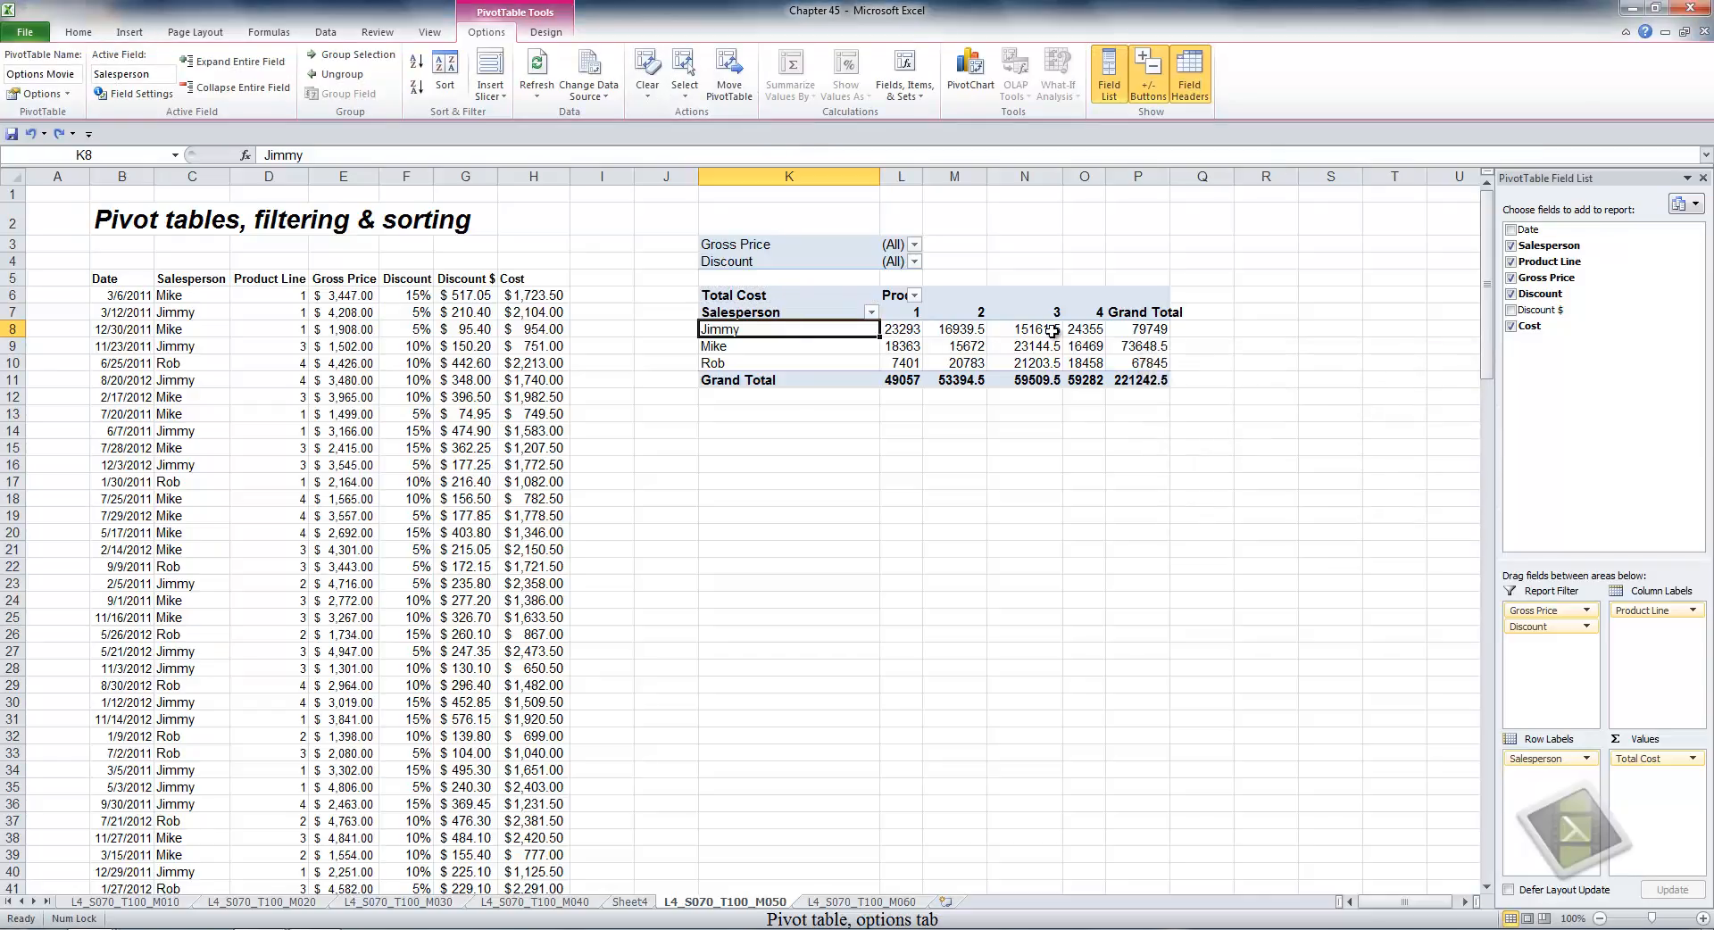
Examine the Summarize Values By, Show Values As, and Fields, Items & Sets options for the first Total Cost value without changing them.
mouse_move(1053, 331)
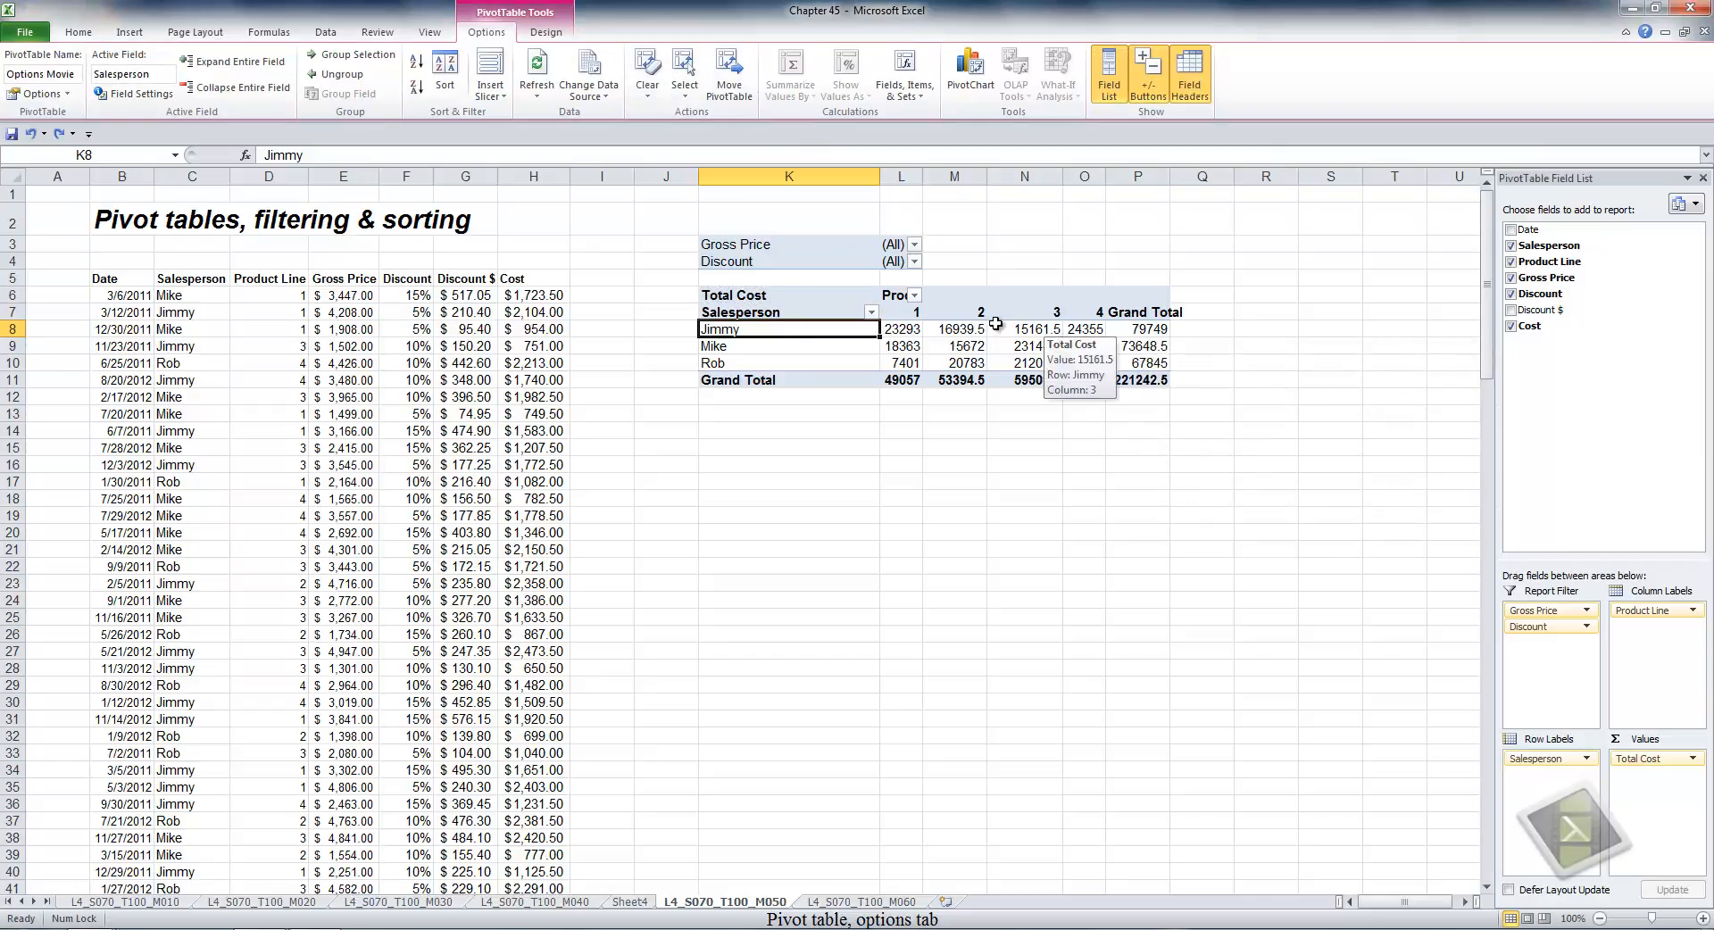
click(902, 337)
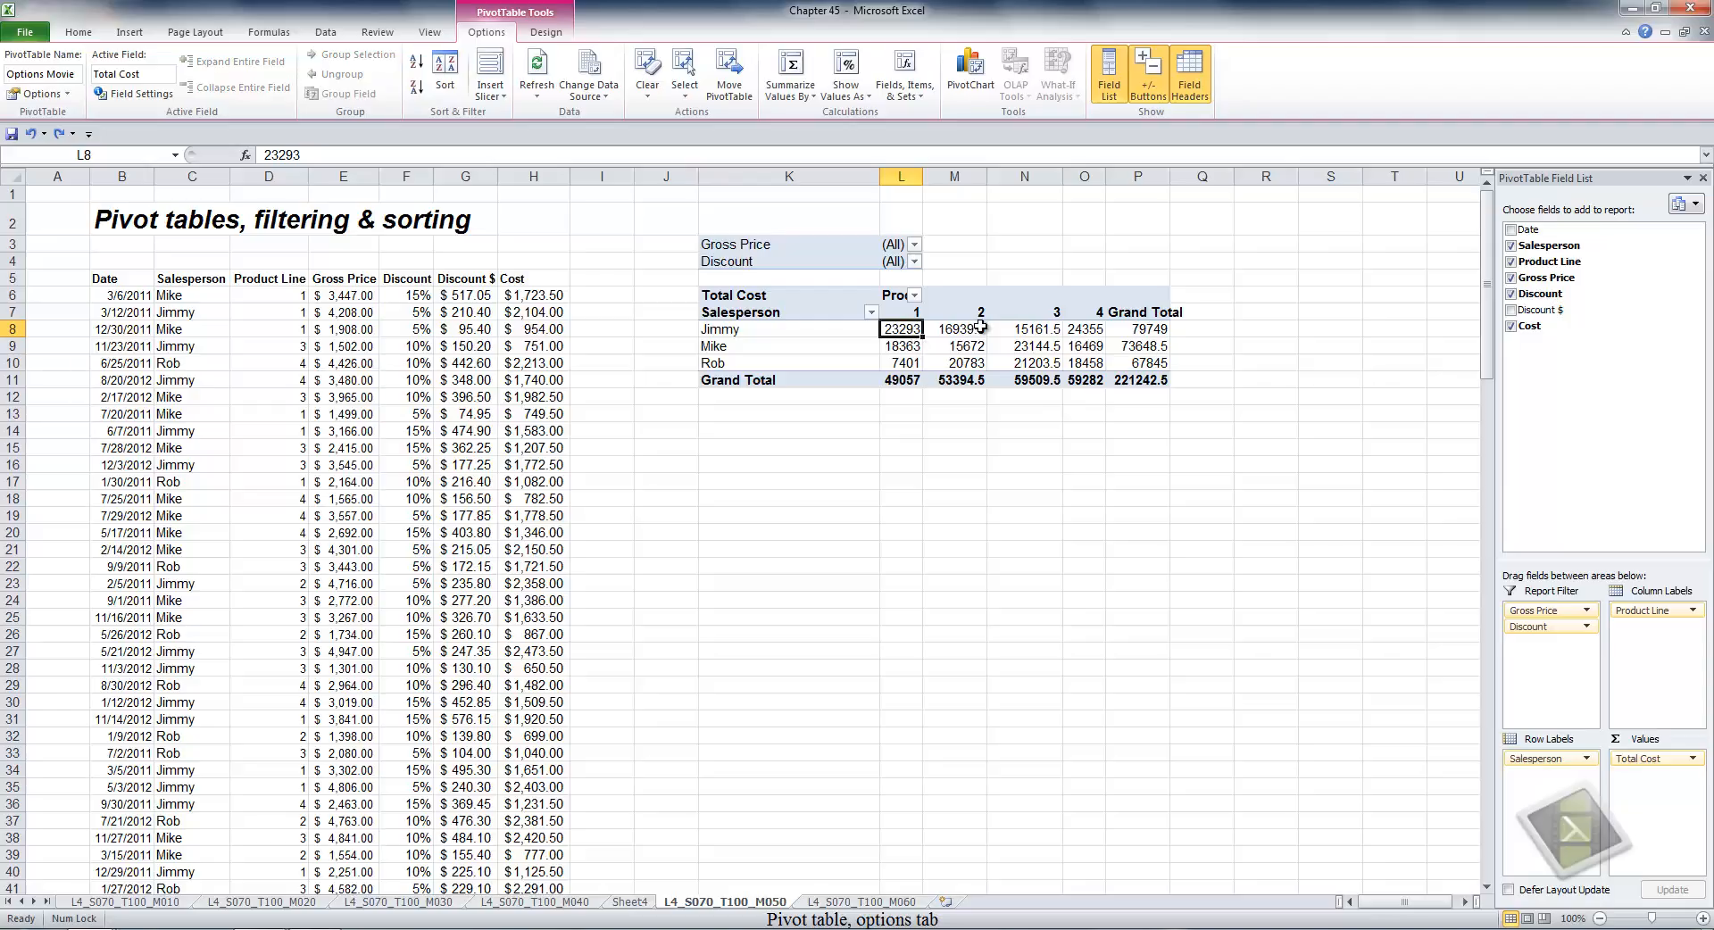
mouse_move(980, 327)
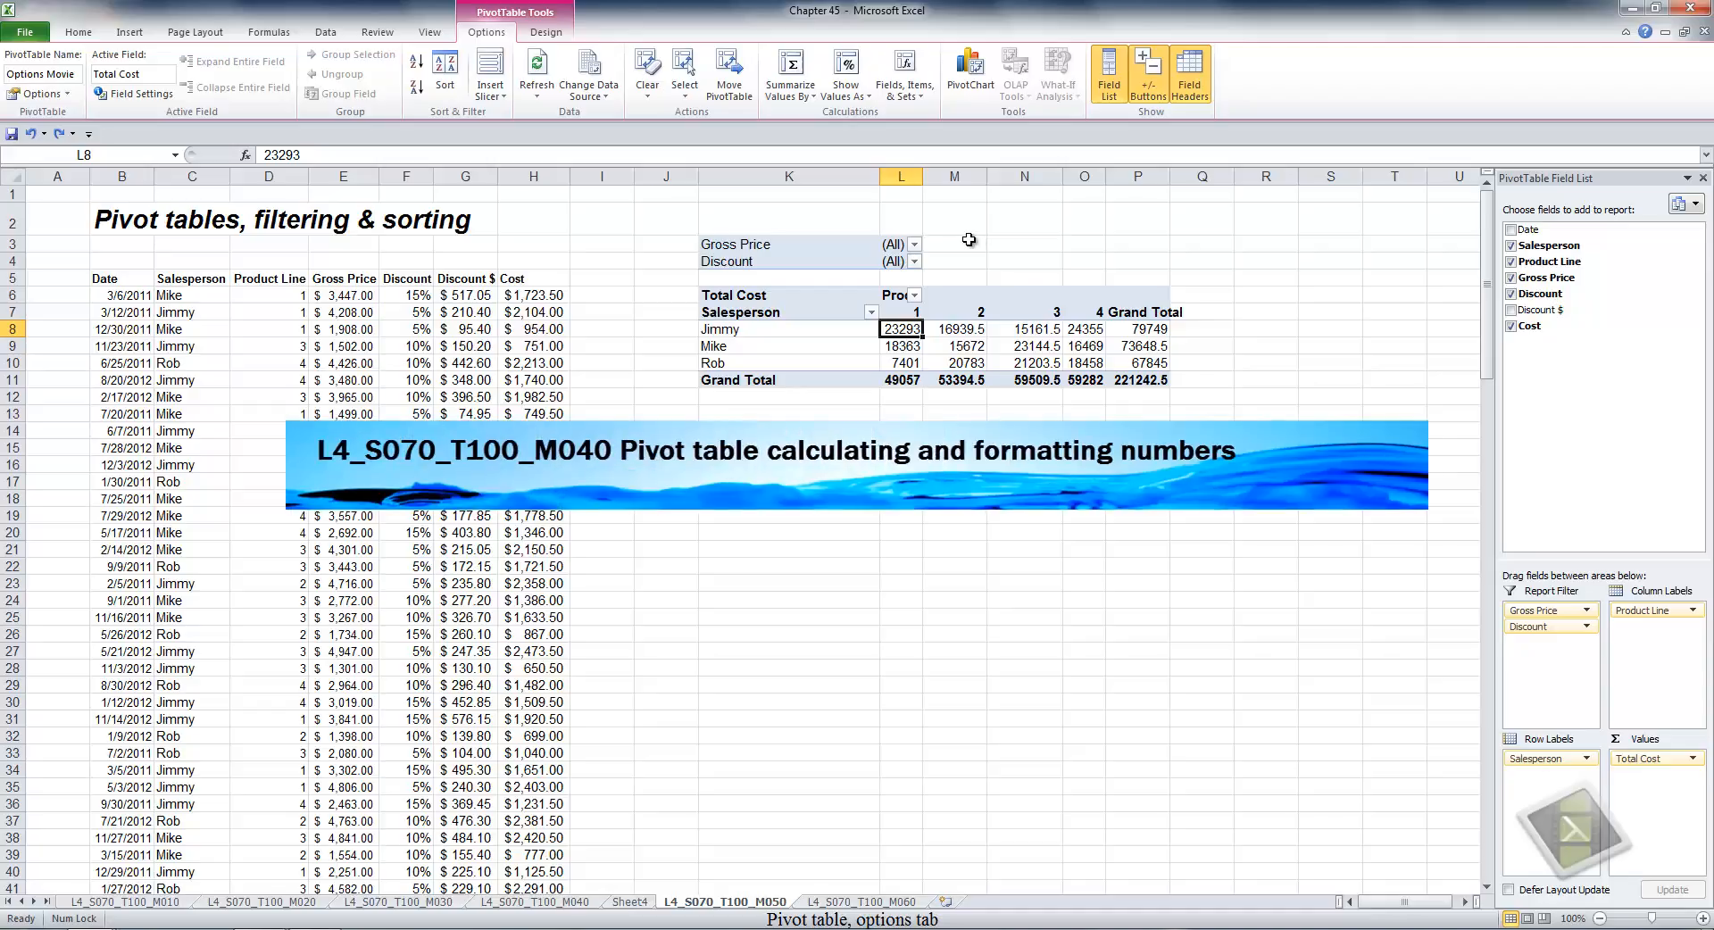
click(810, 94)
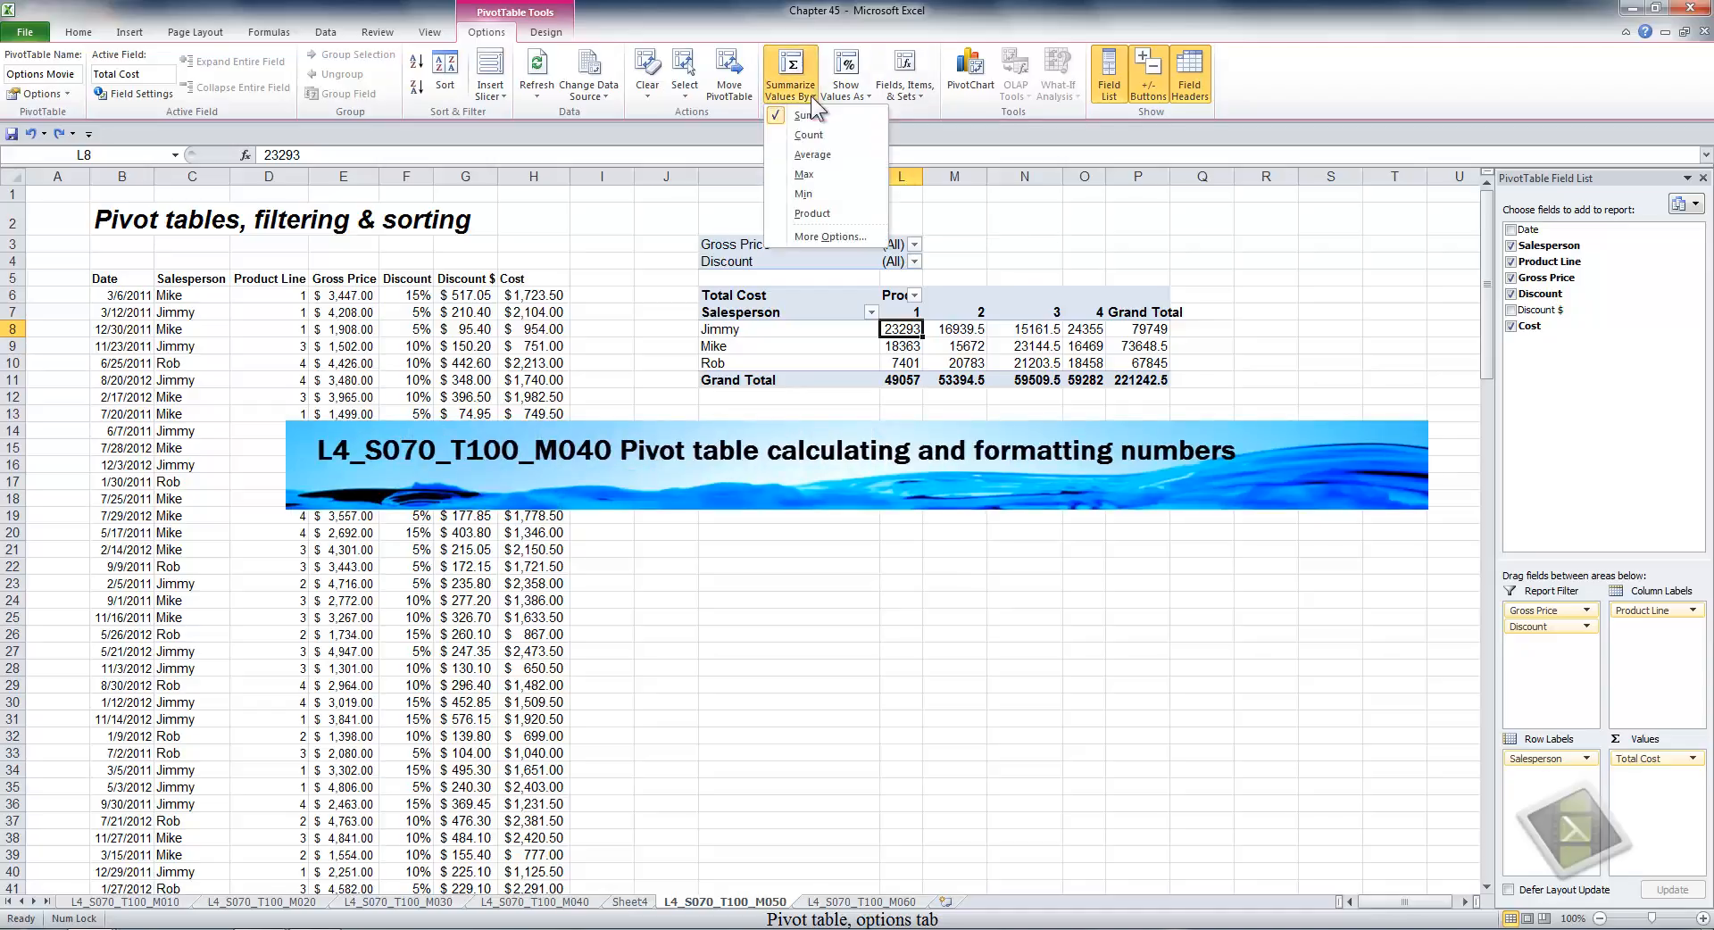
click(812, 97)
click(864, 97)
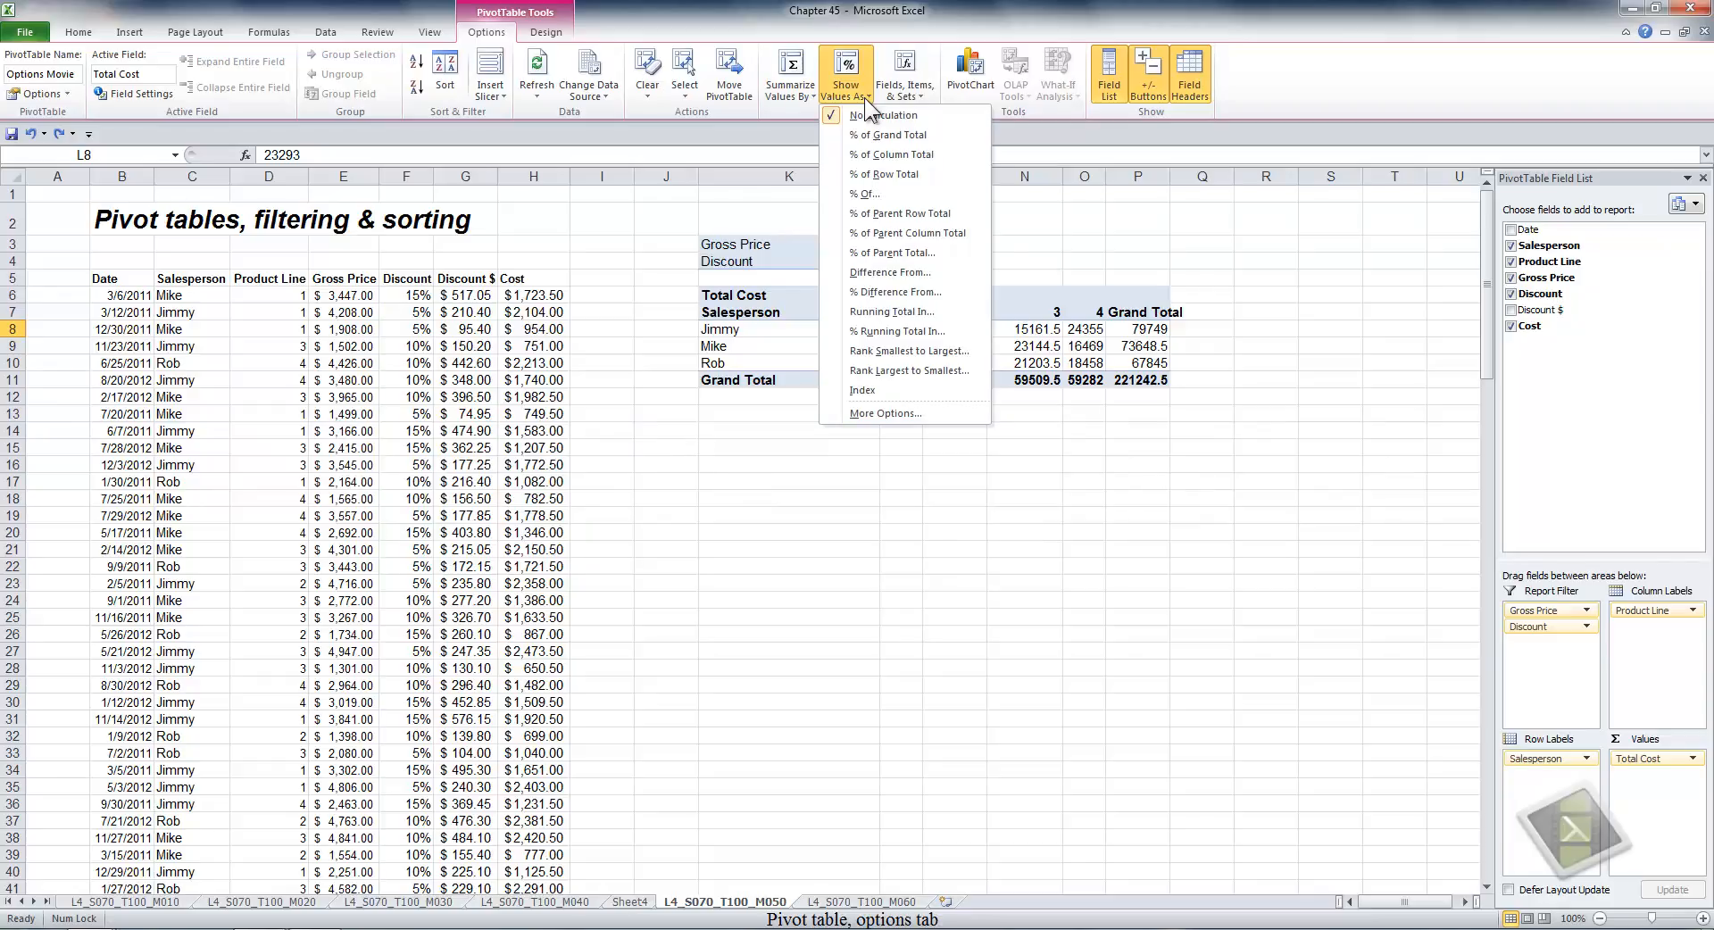
click(865, 98)
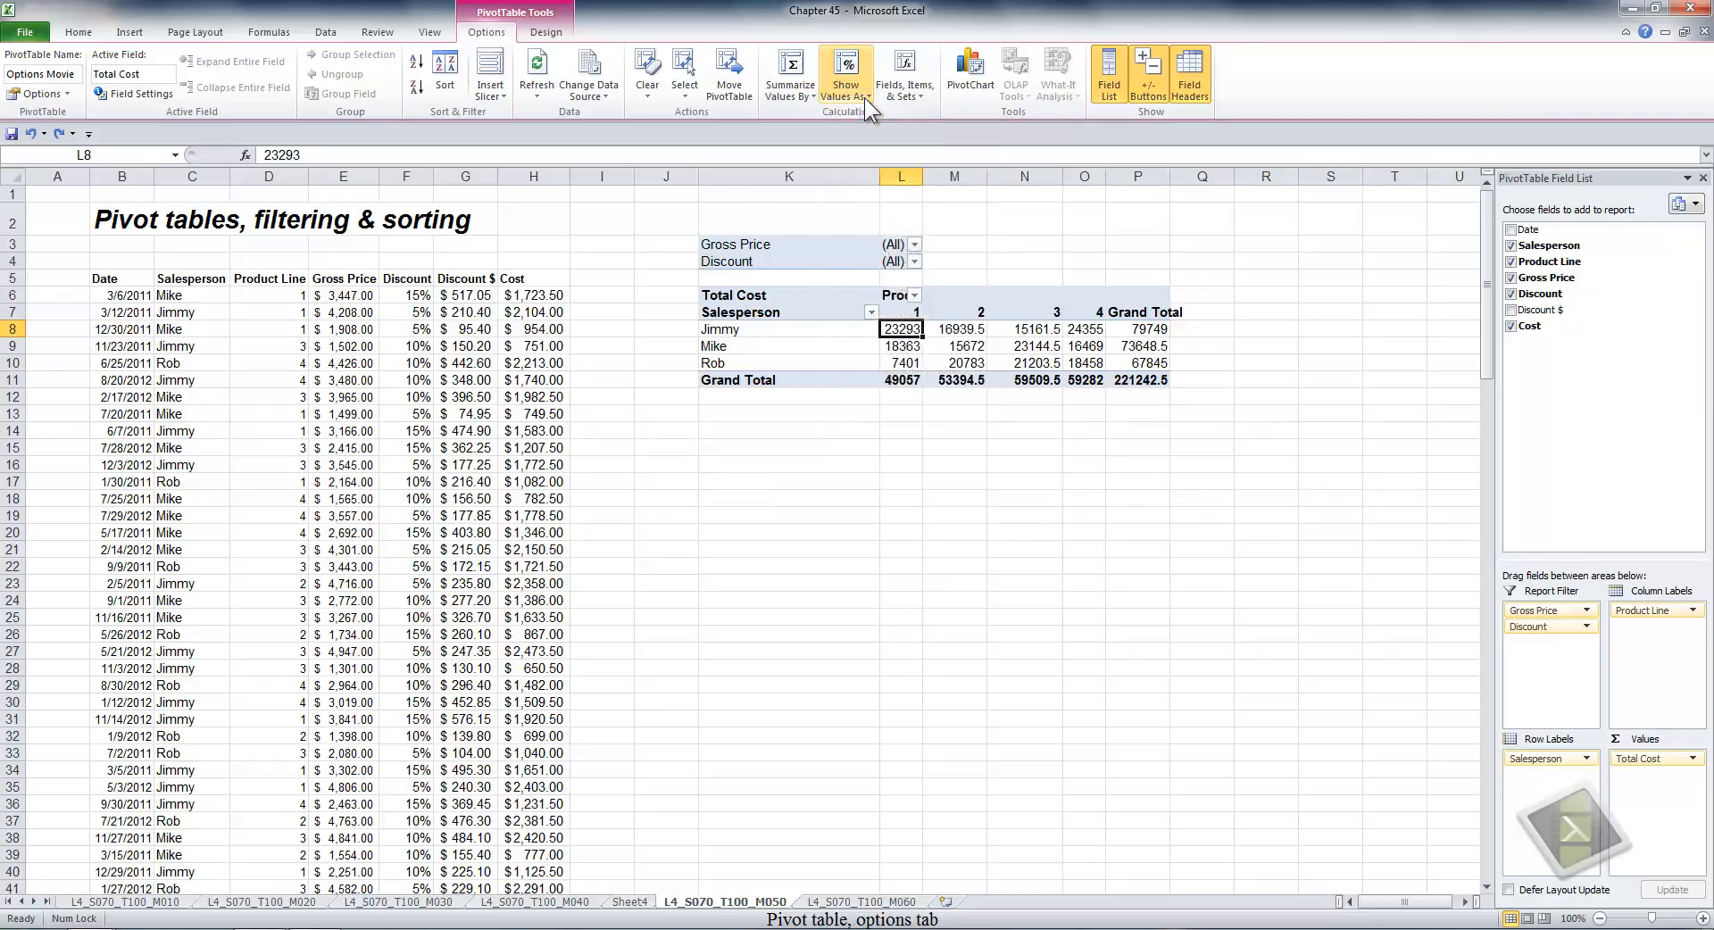
click(921, 94)
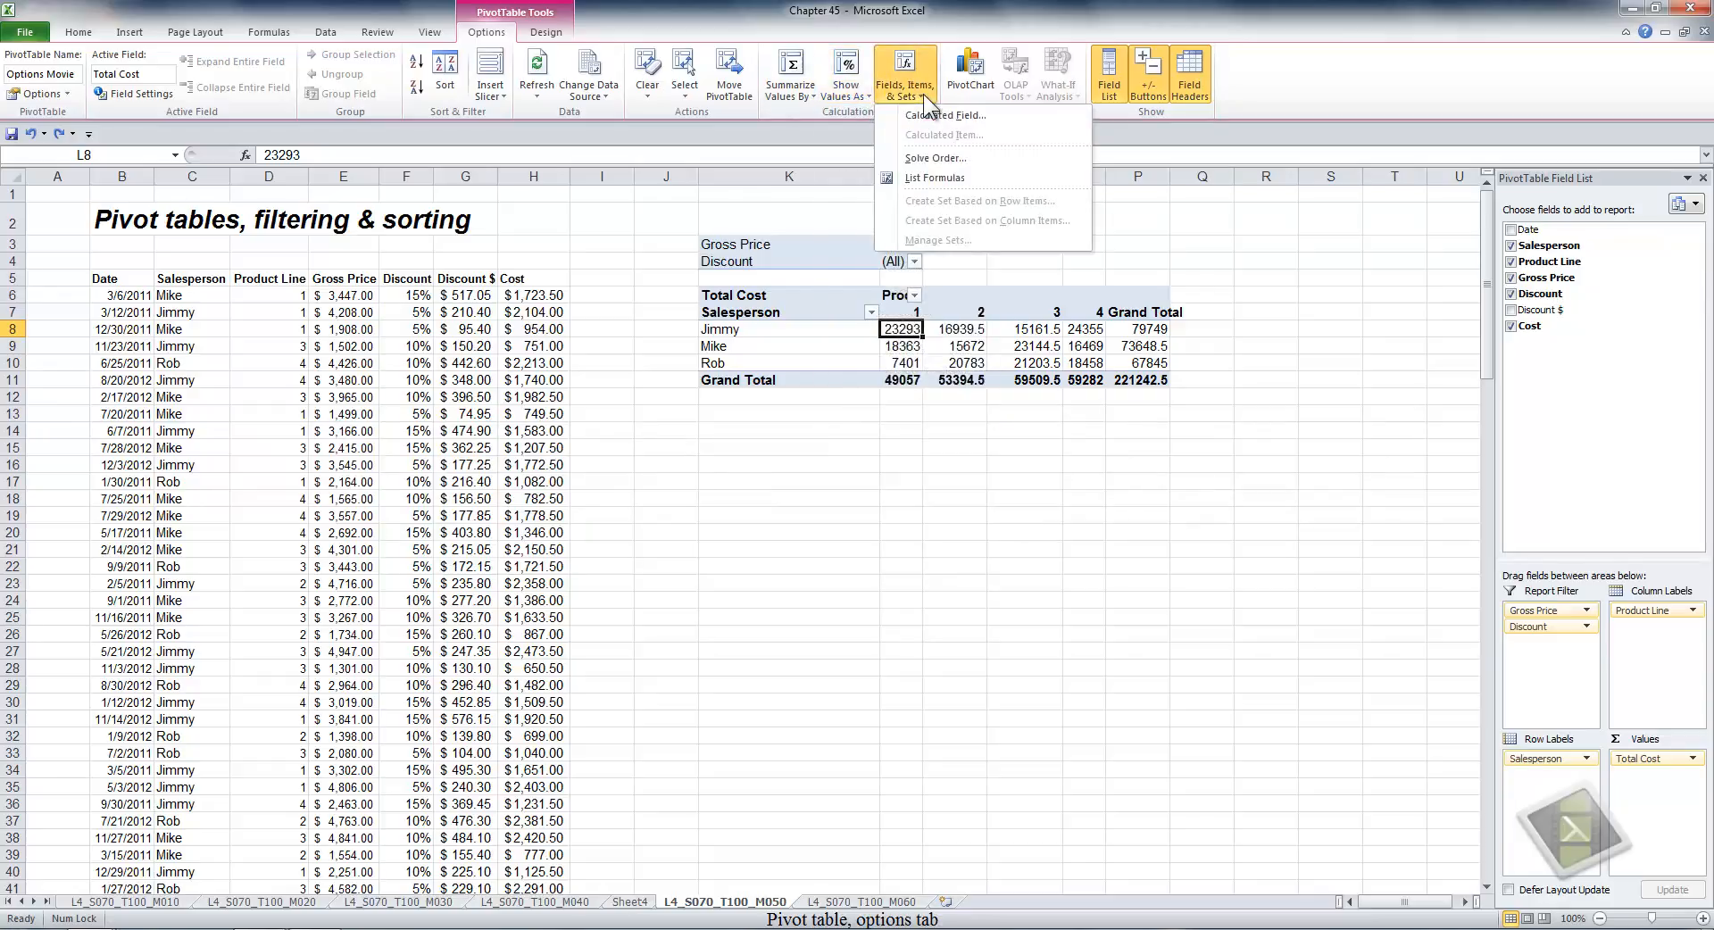
click(924, 94)
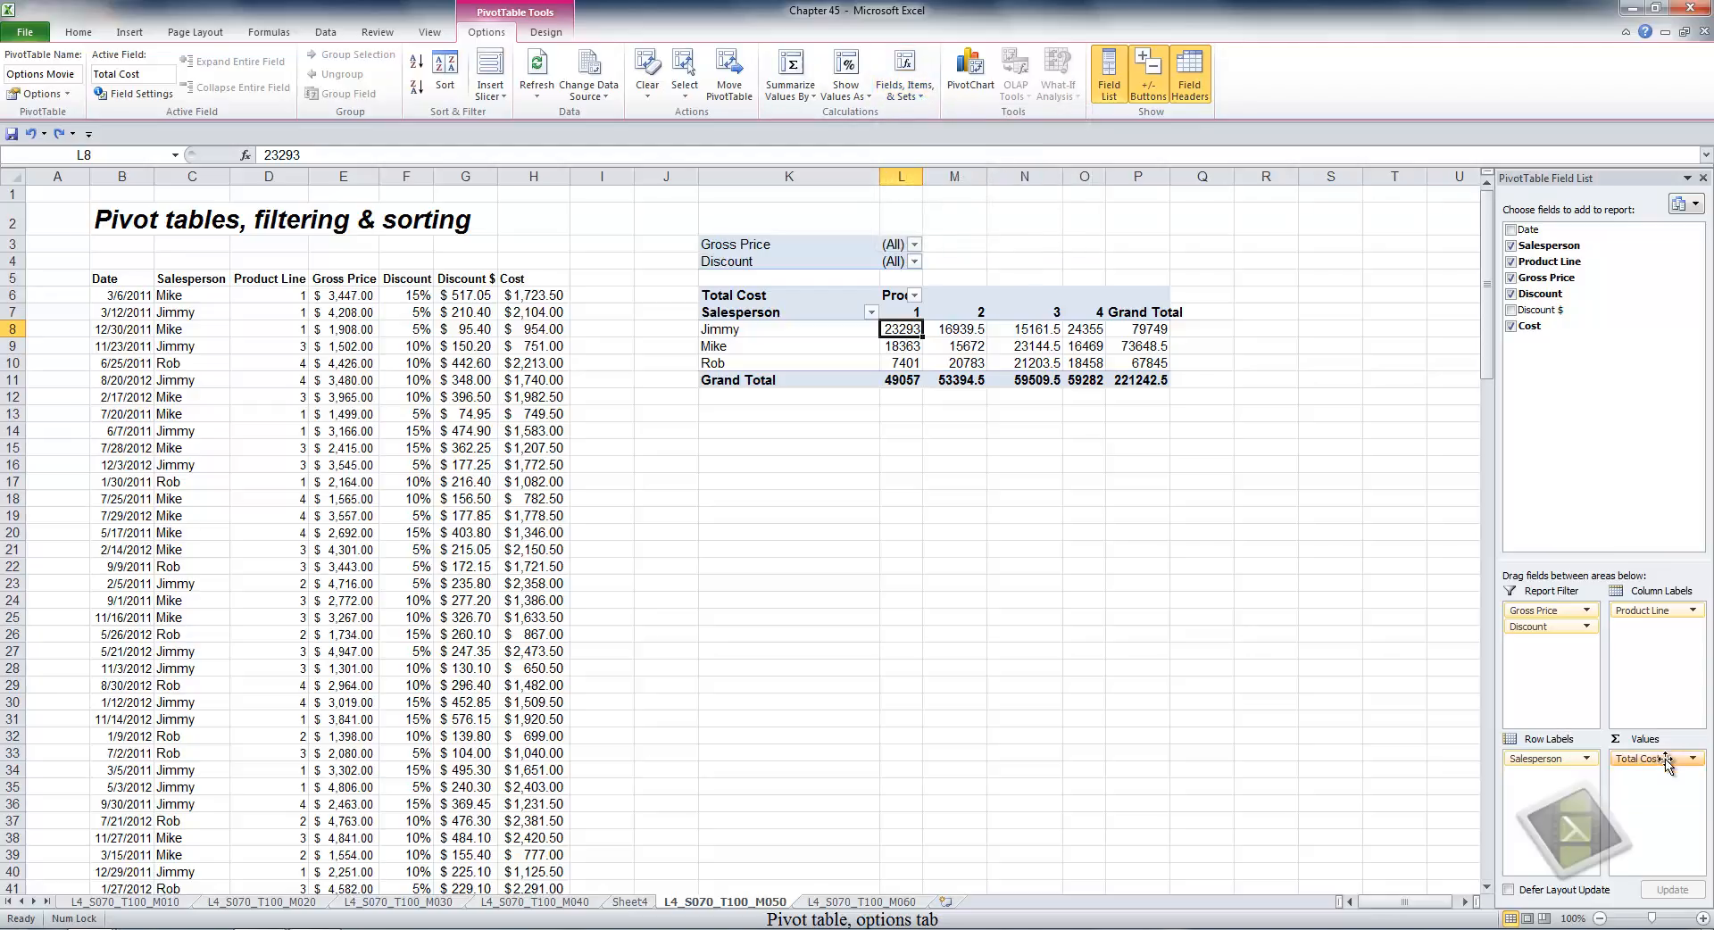
Remove Total Cost from the pivot table's values, make Gross Price the value field instead, and remove the Discount report filter.
drag(1668, 763, 1562, 385)
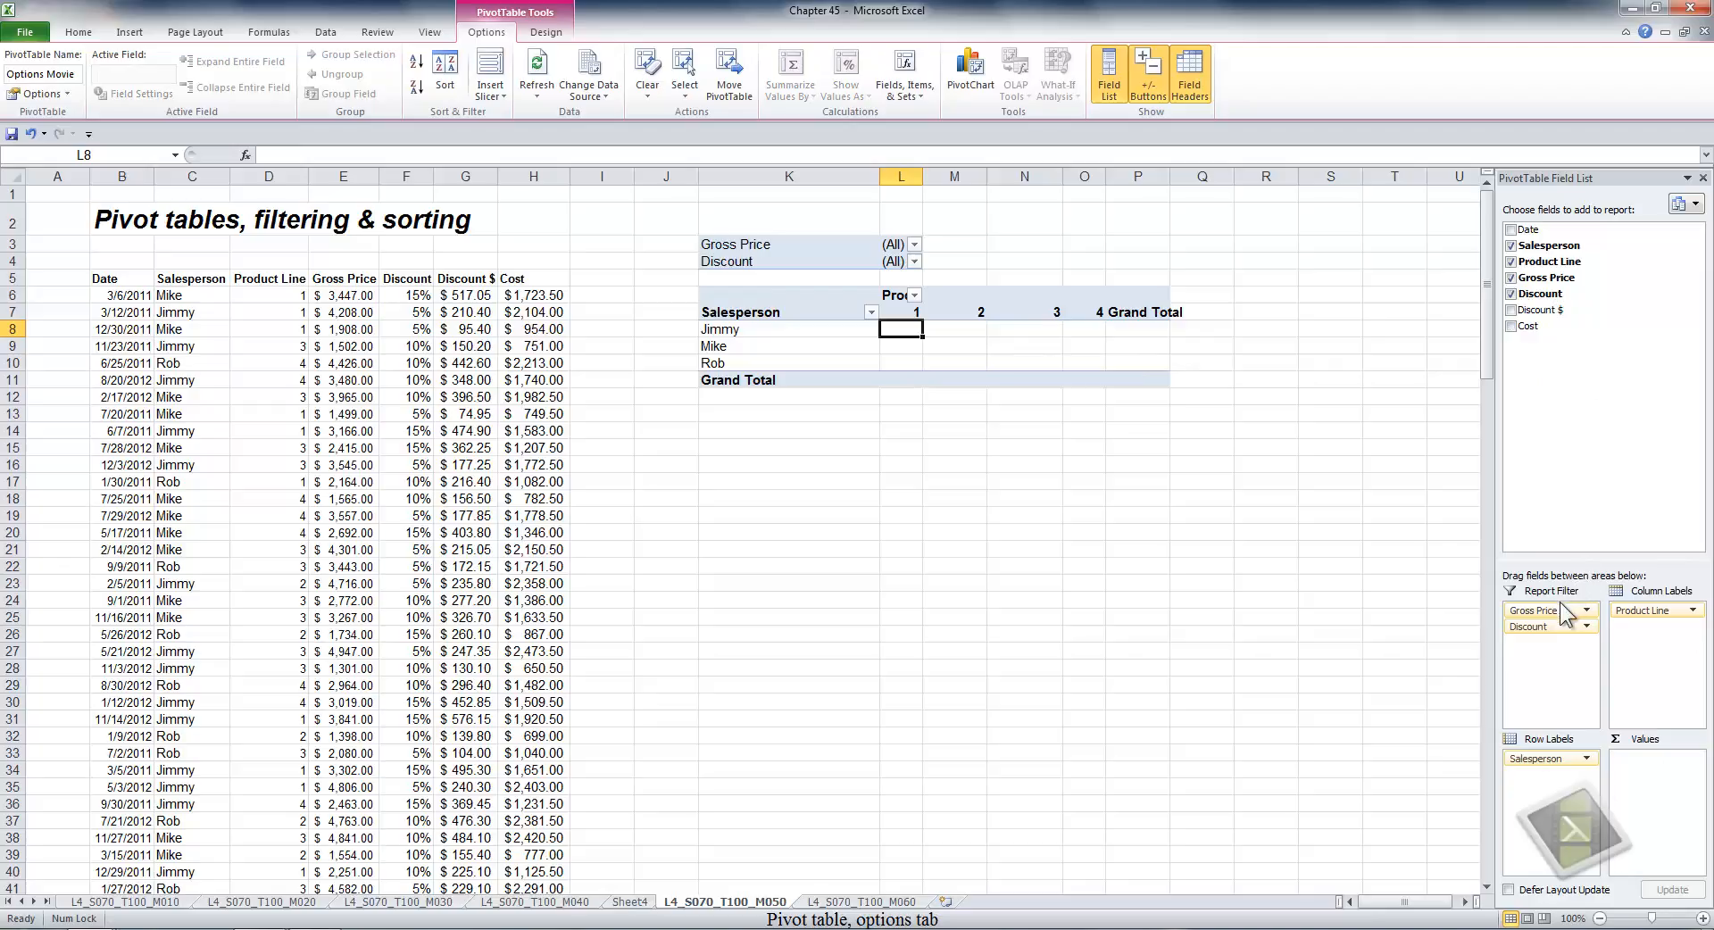
drag(1561, 610, 1668, 776)
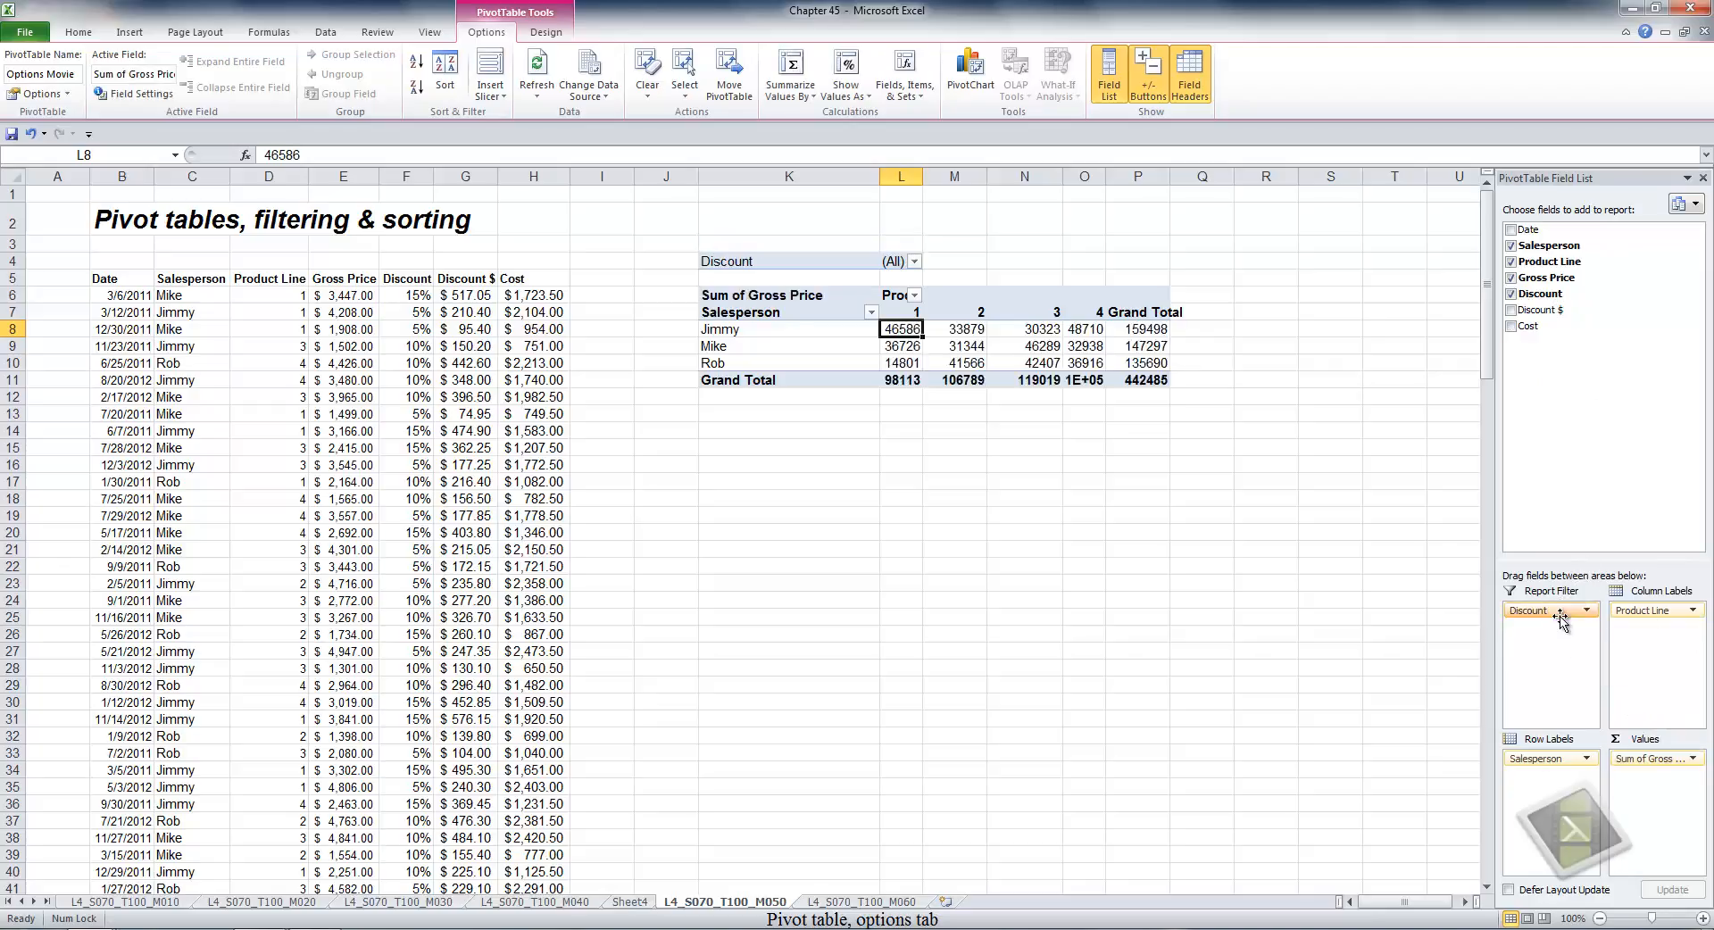
drag(1562, 619, 1577, 409)
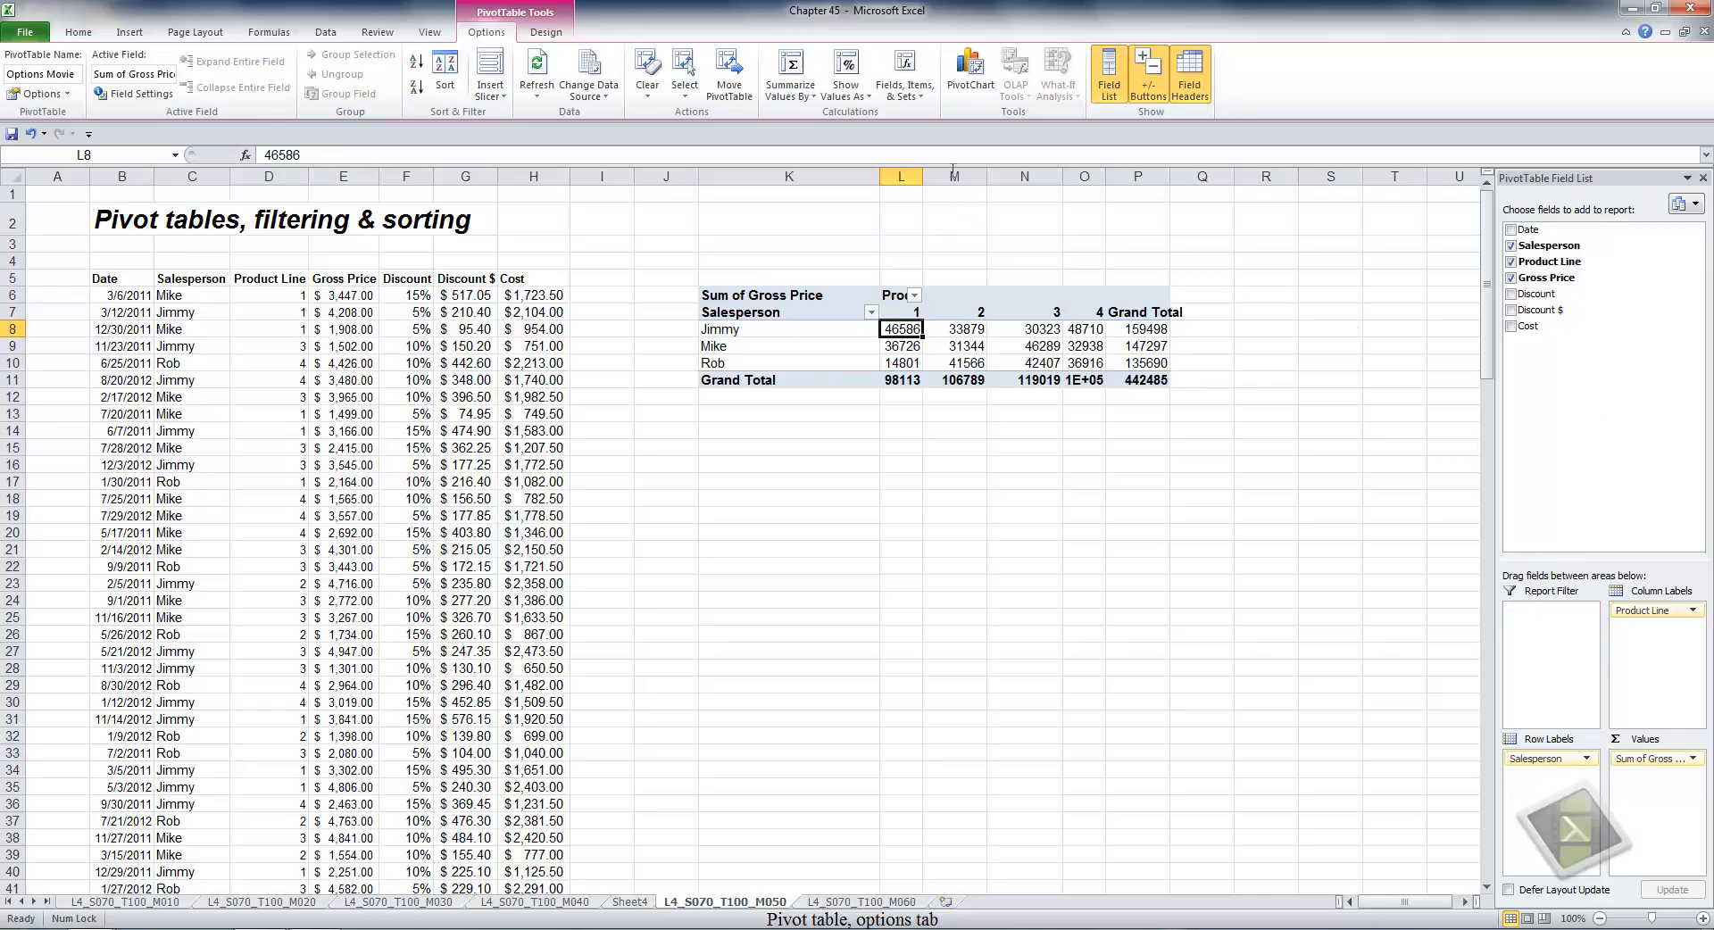
Add a calculated field named Profit with the formula ='Gross Price'-'Discount $'-Cost.
click(914, 89)
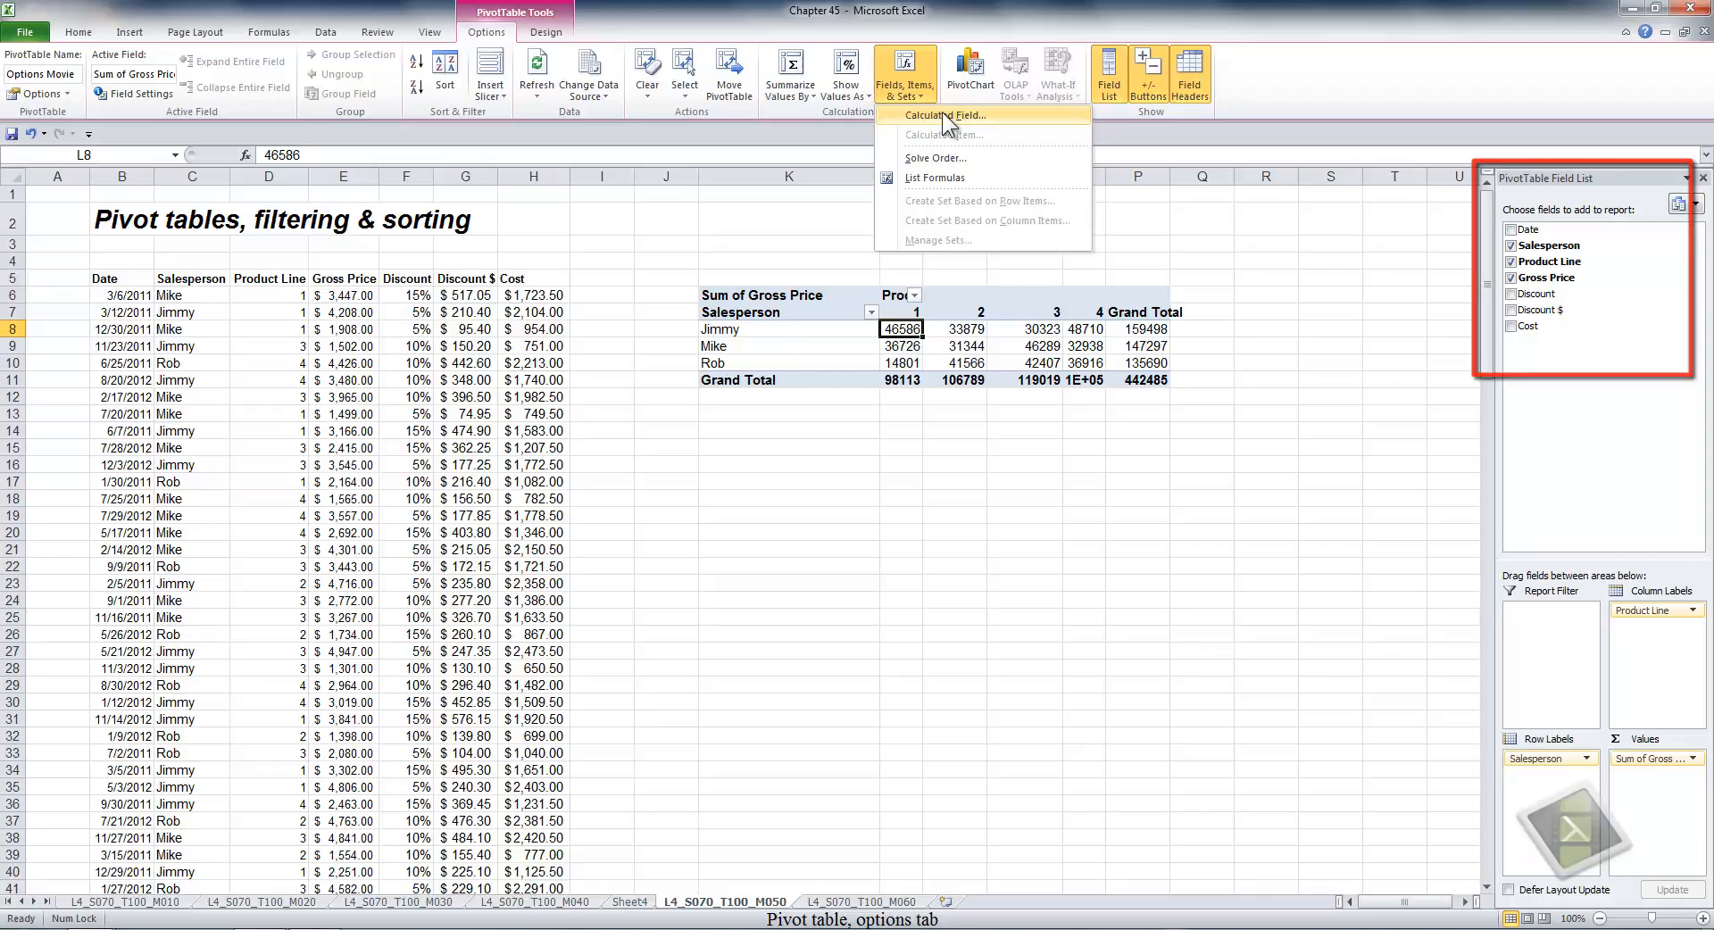
click(942, 114)
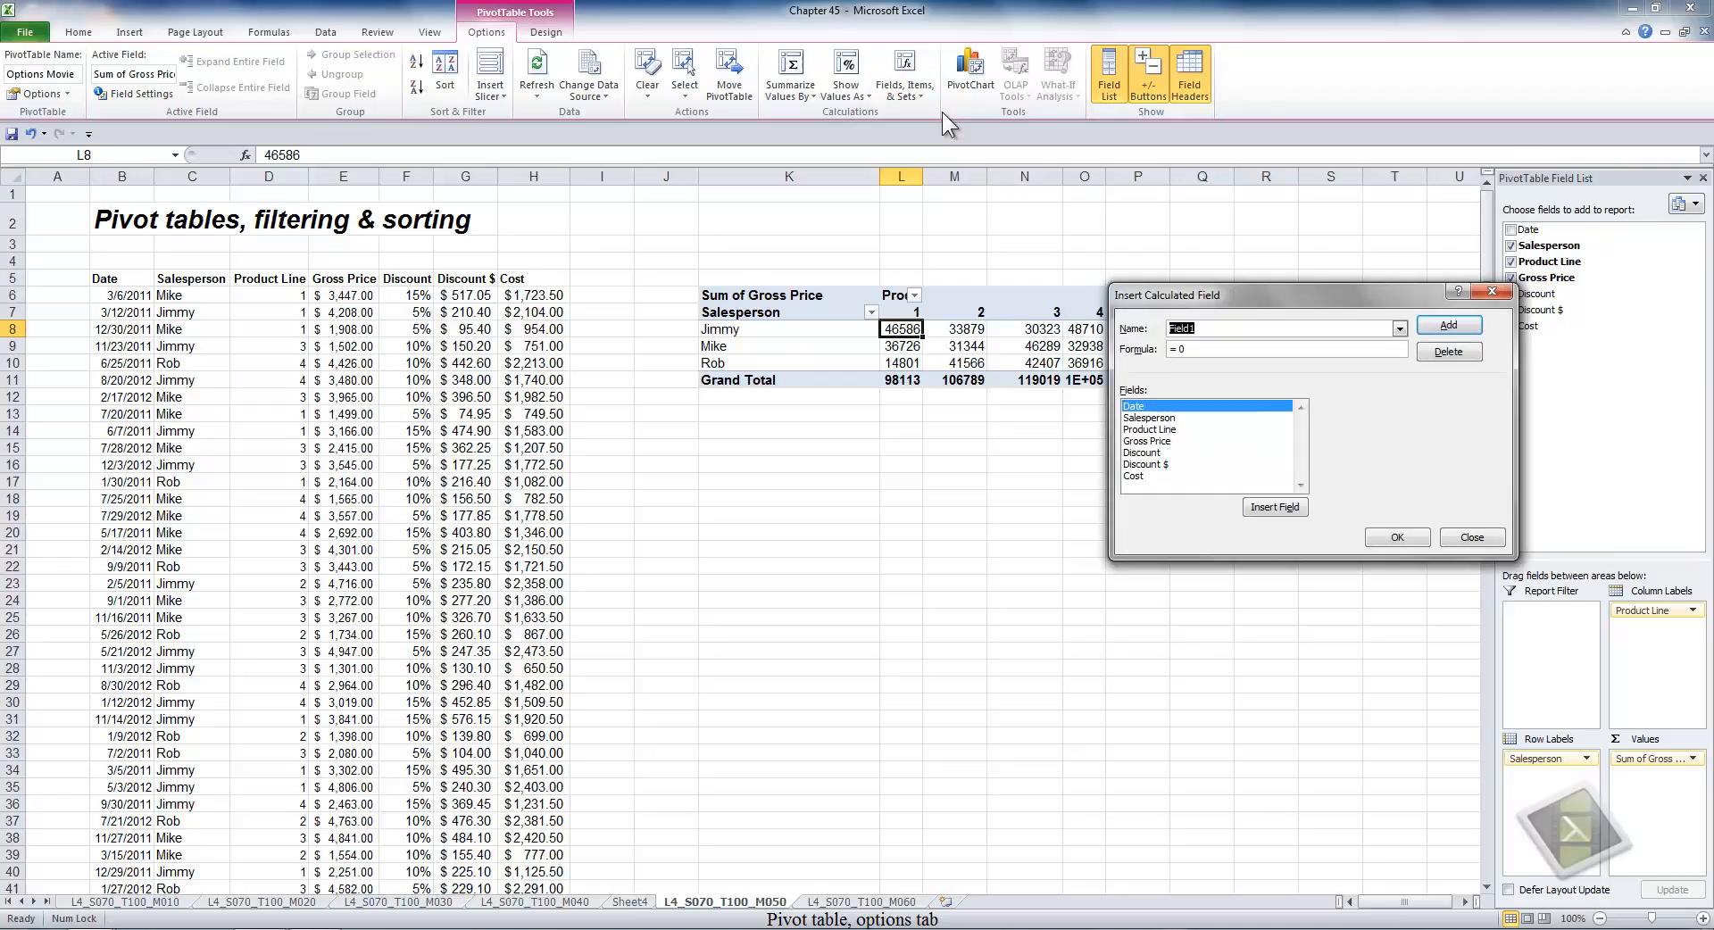
text(Profit)
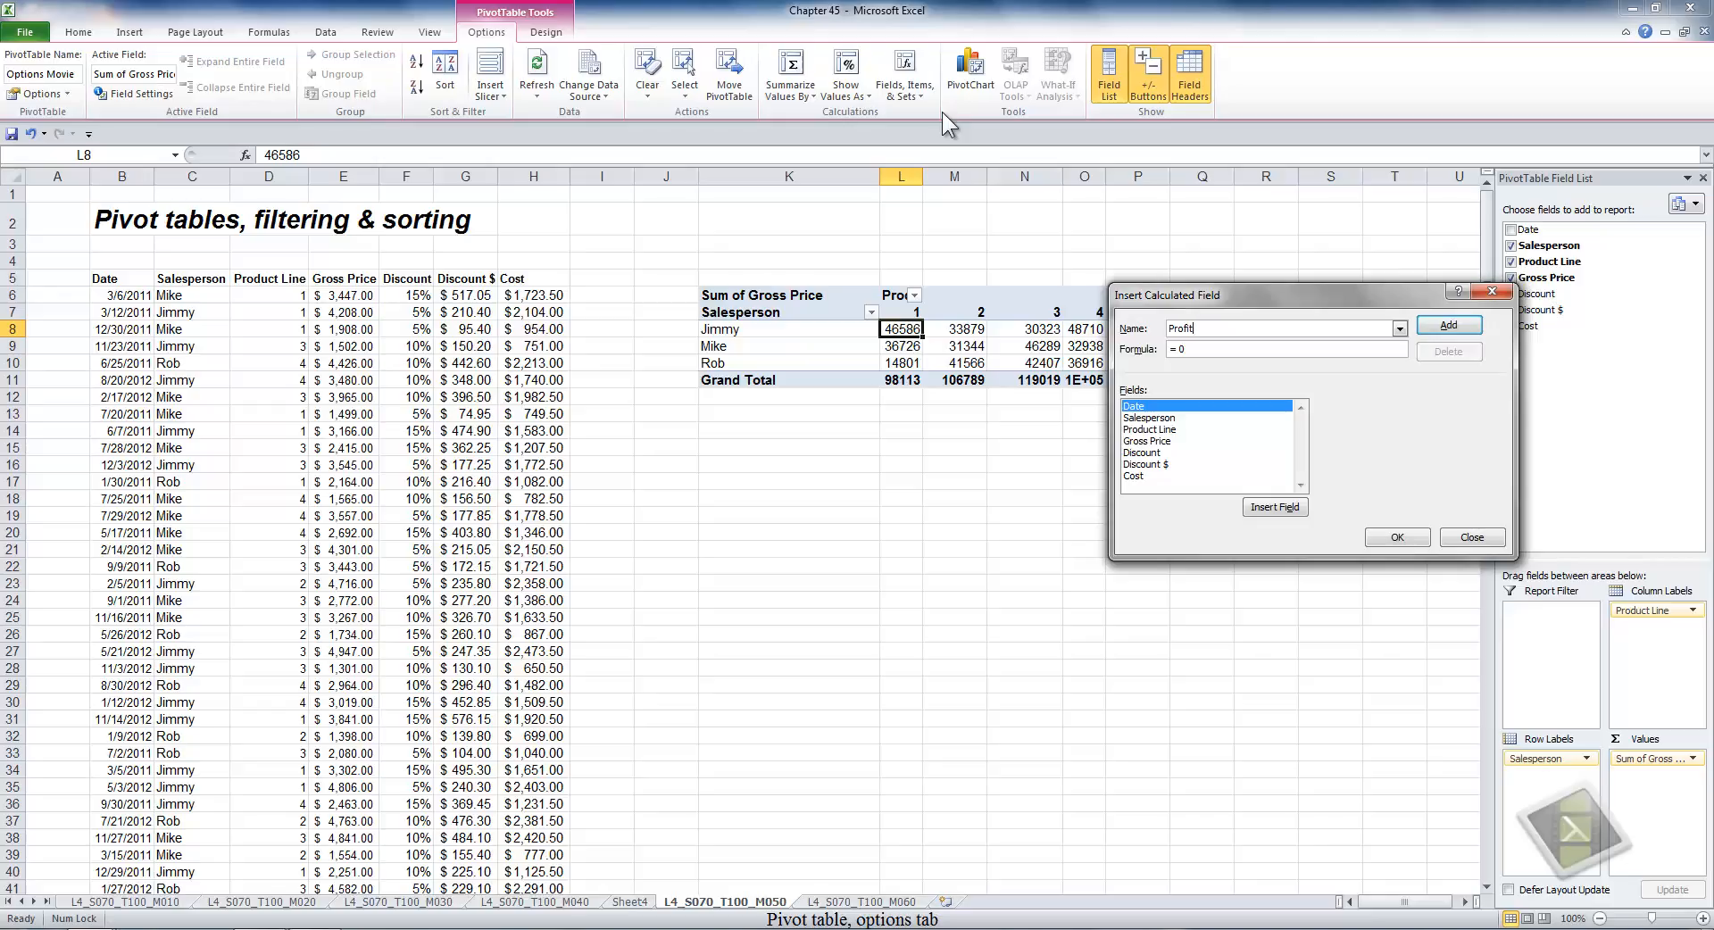
key(Tab)
click(1150, 442)
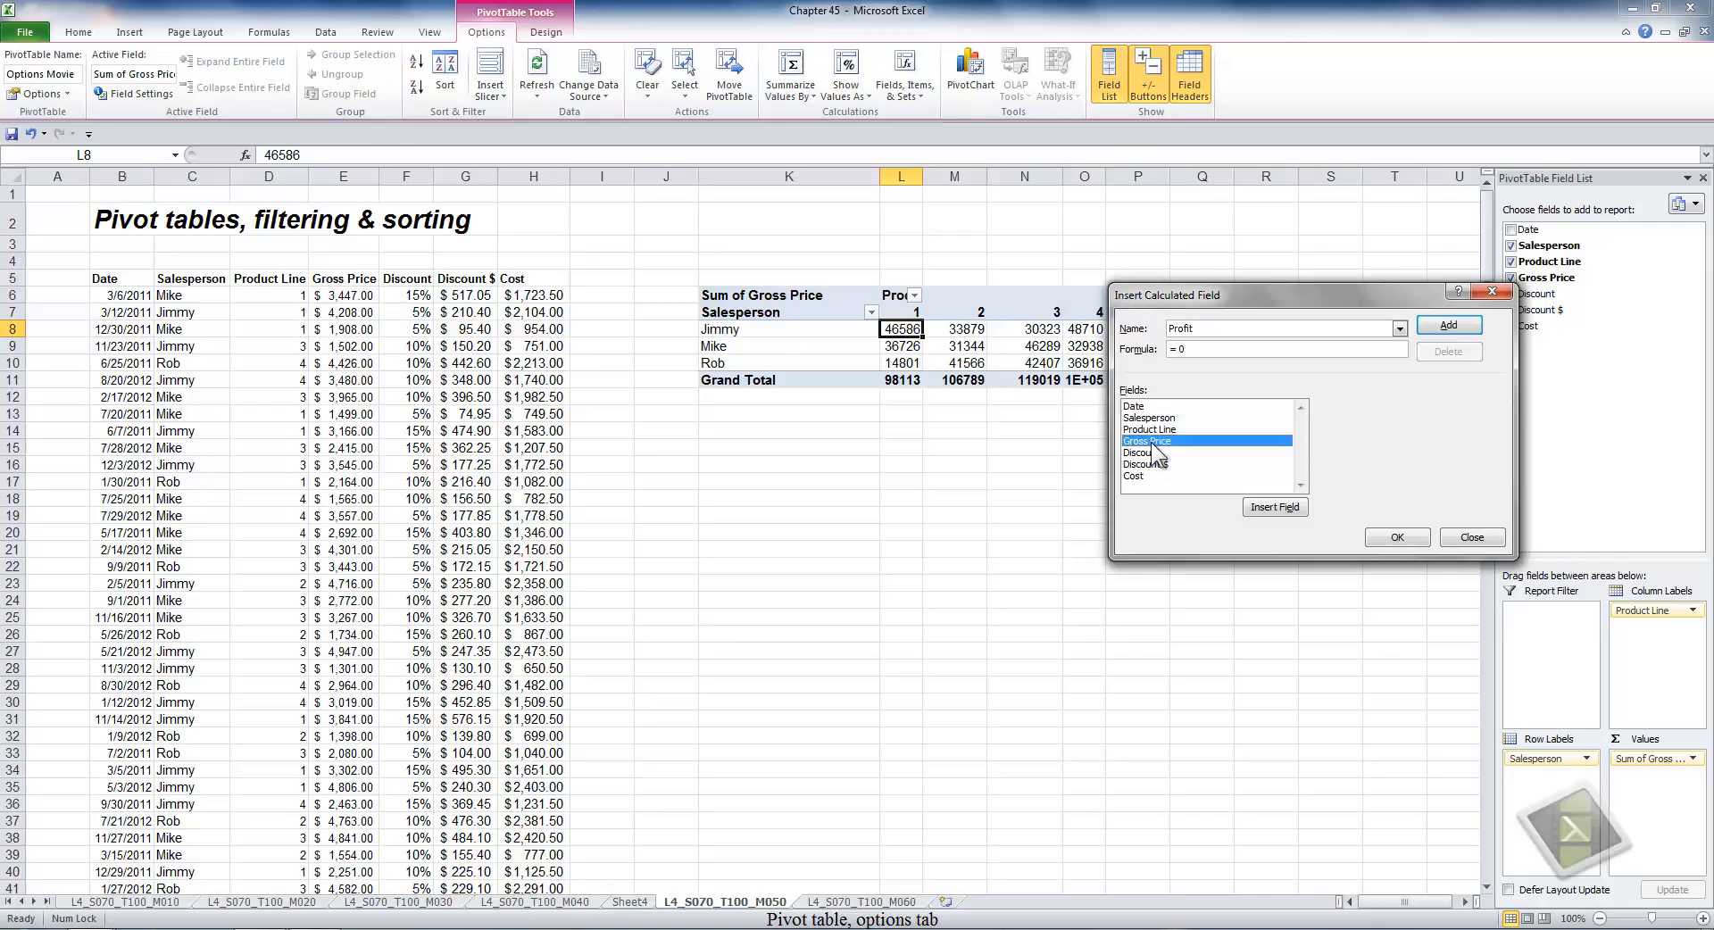
click(1276, 506)
click(1145, 464)
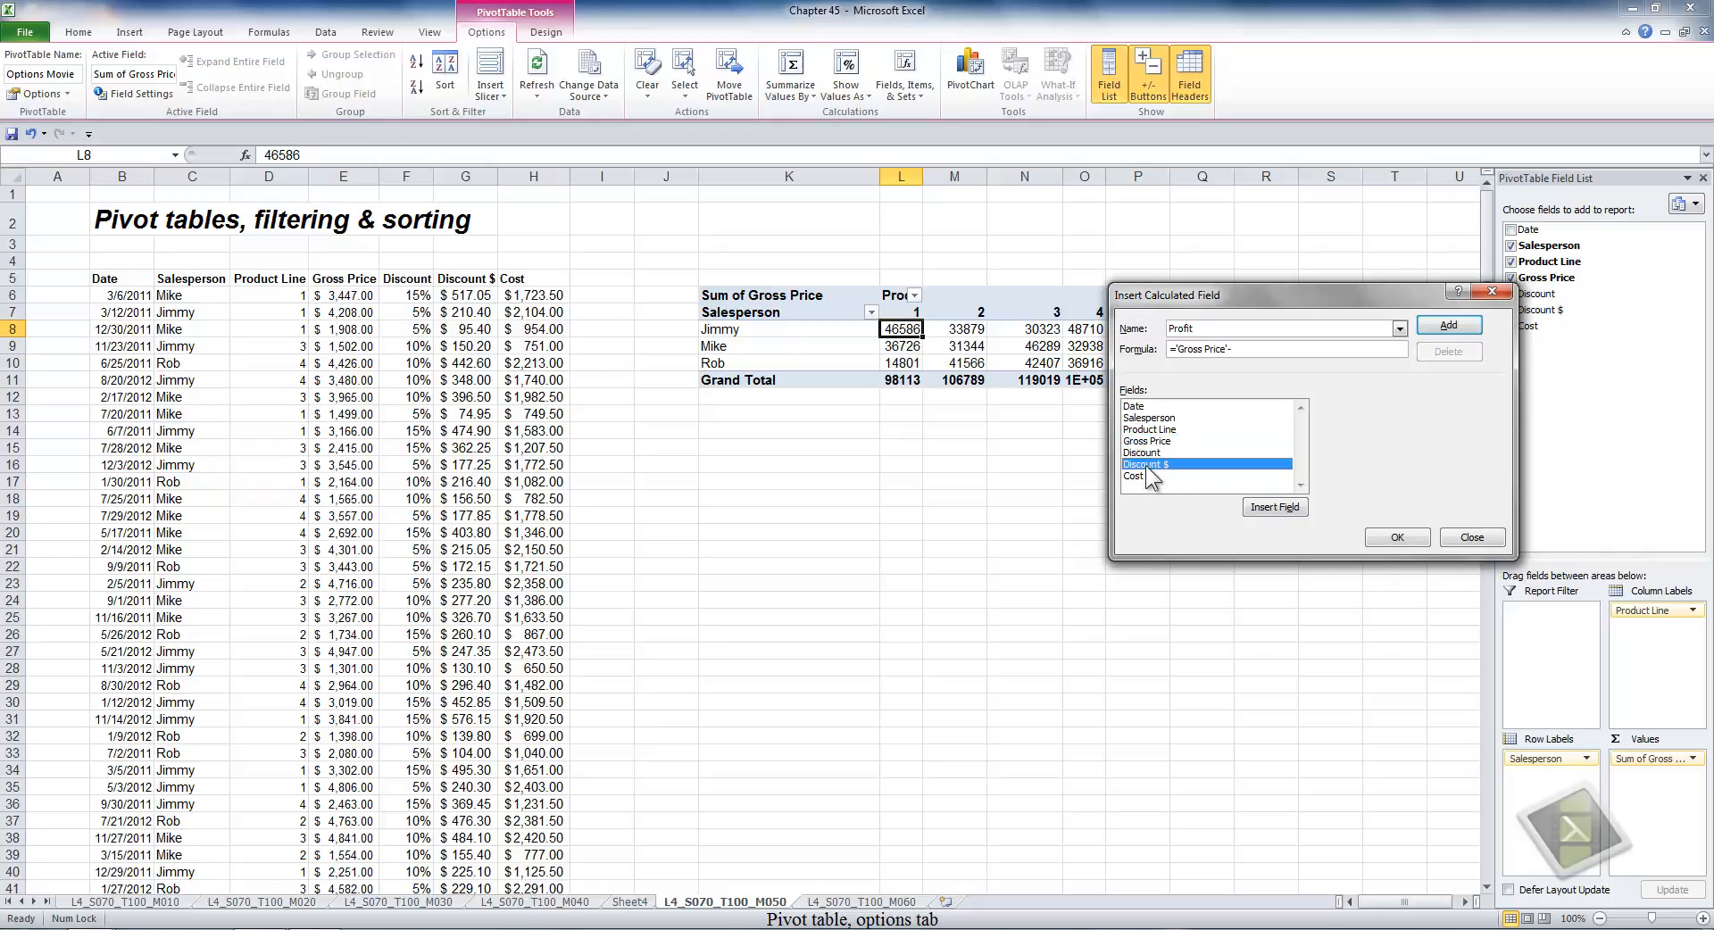
click(1261, 493)
click(1143, 477)
click(1272, 505)
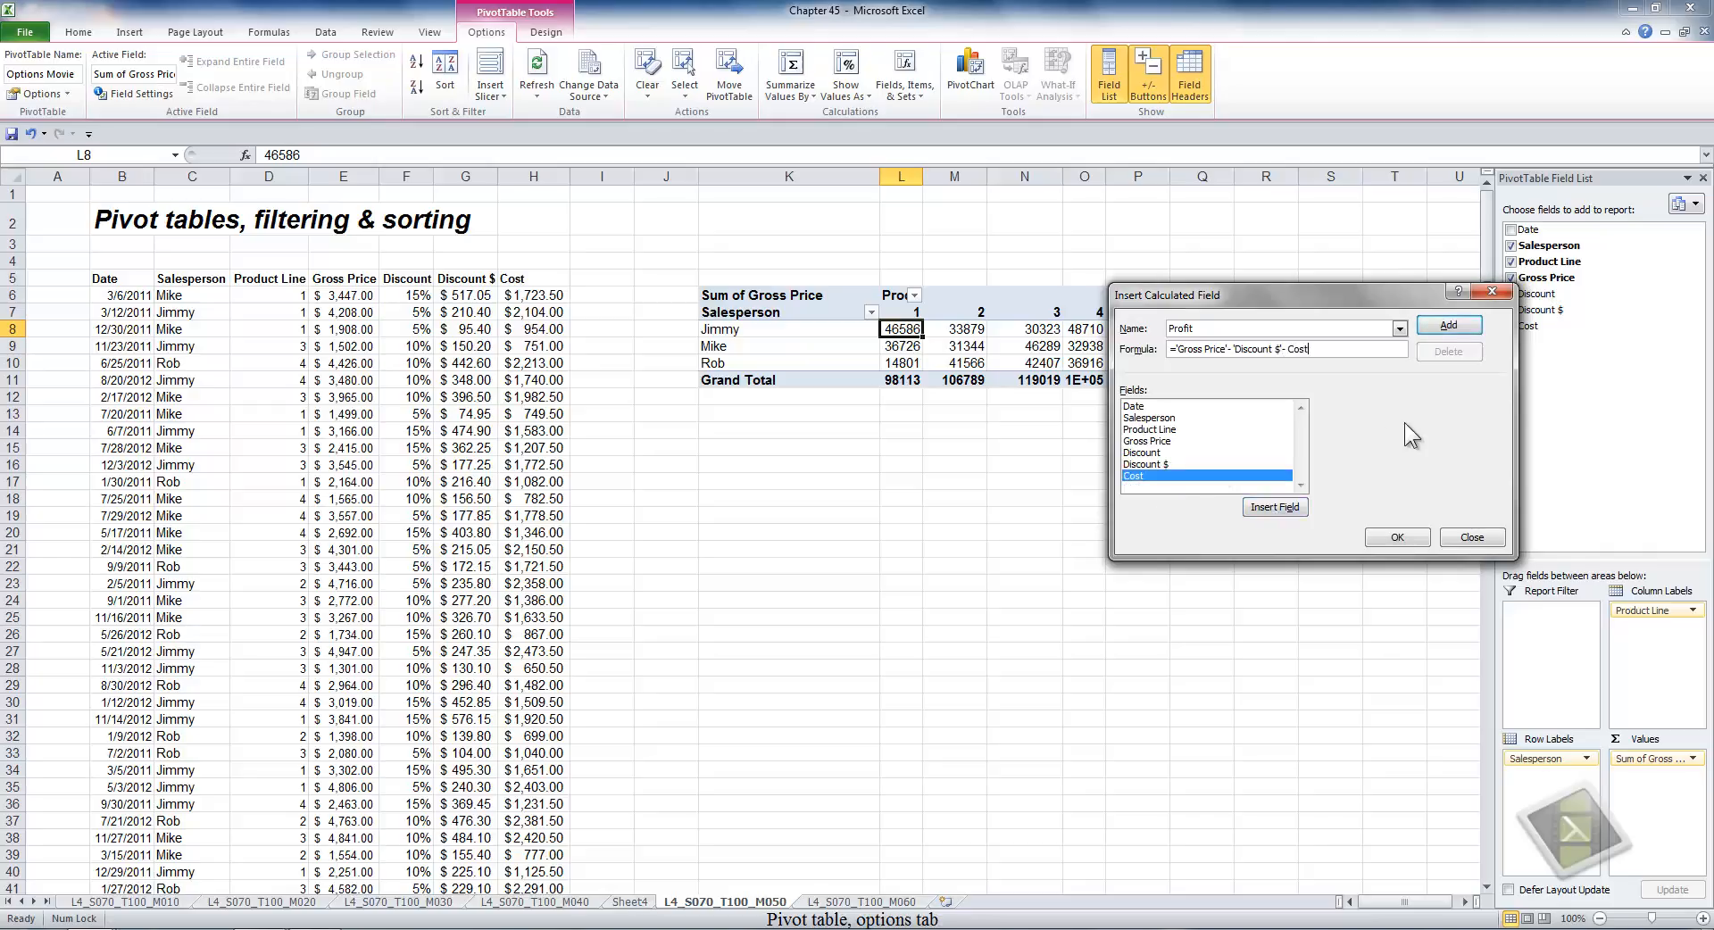
click(1447, 326)
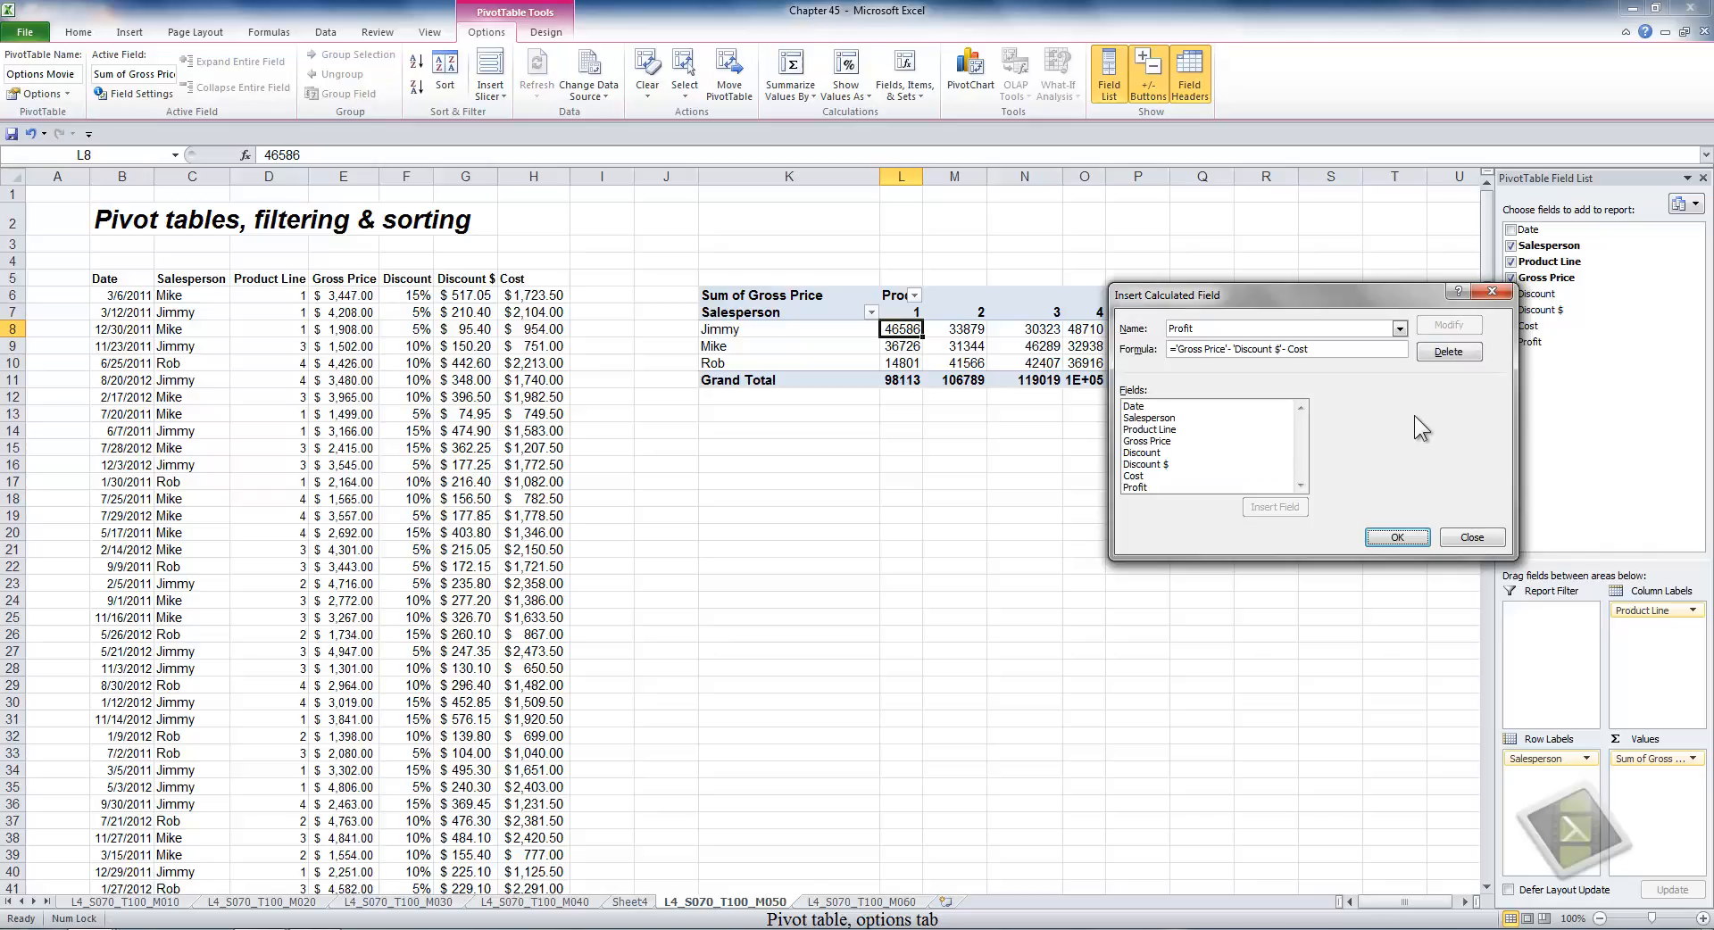
Look at the list of existing calculated fields, and confirm the dialog to place Profit in the pivot table.
click(1400, 330)
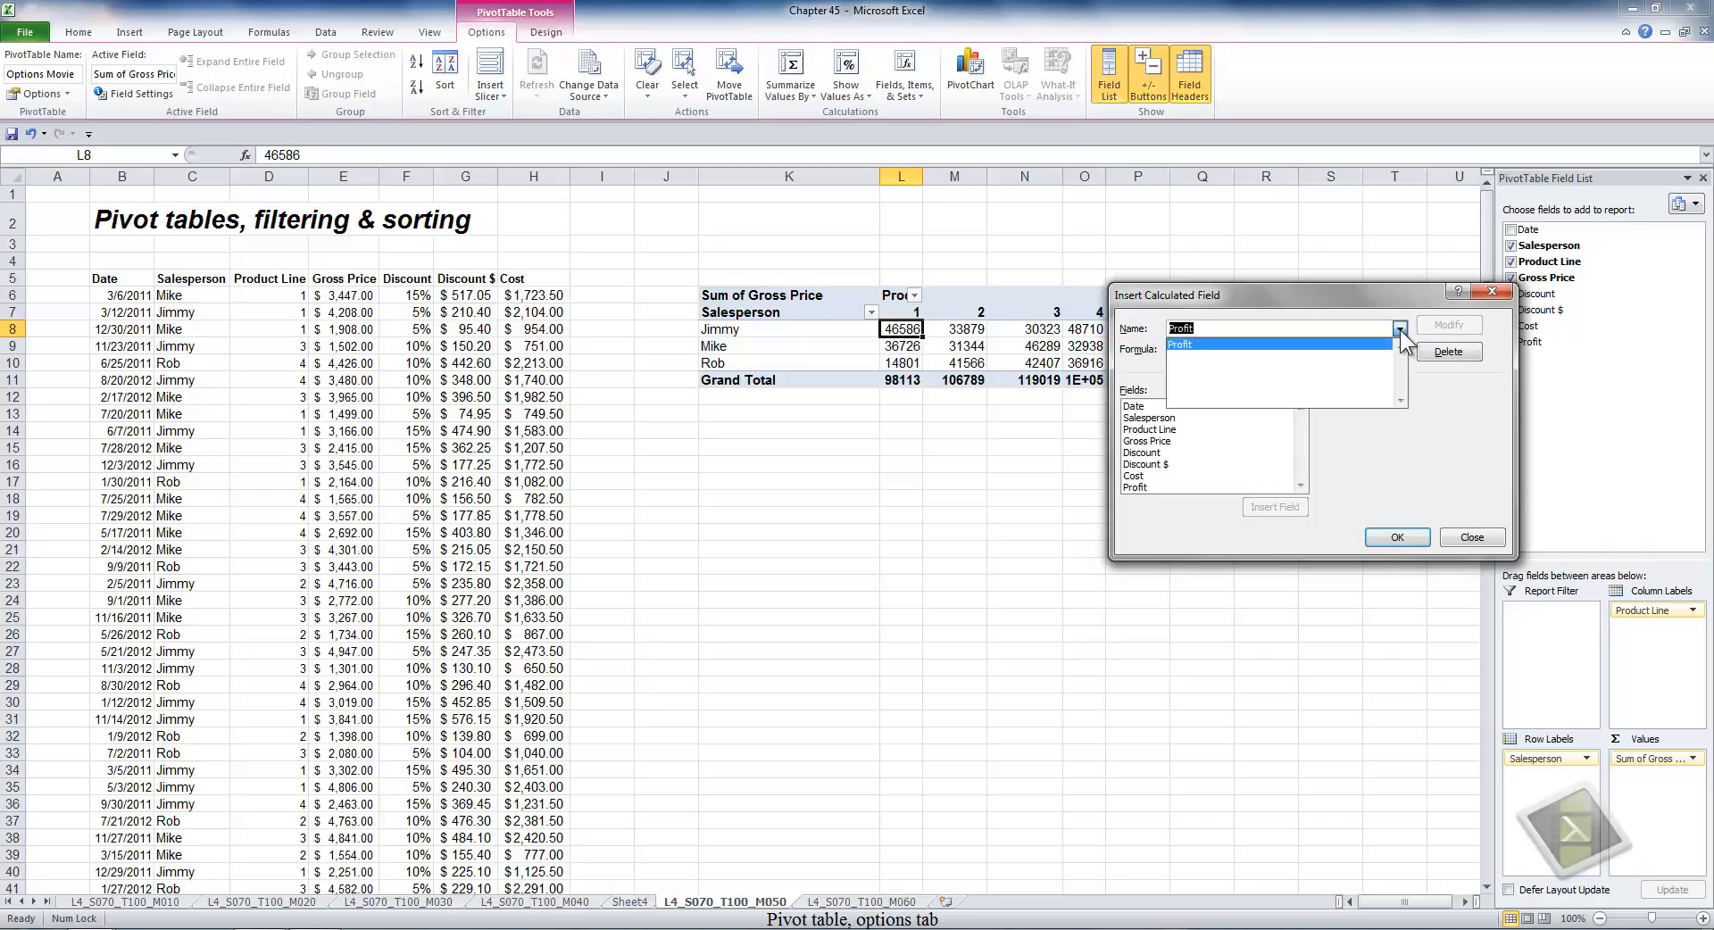
click(1400, 329)
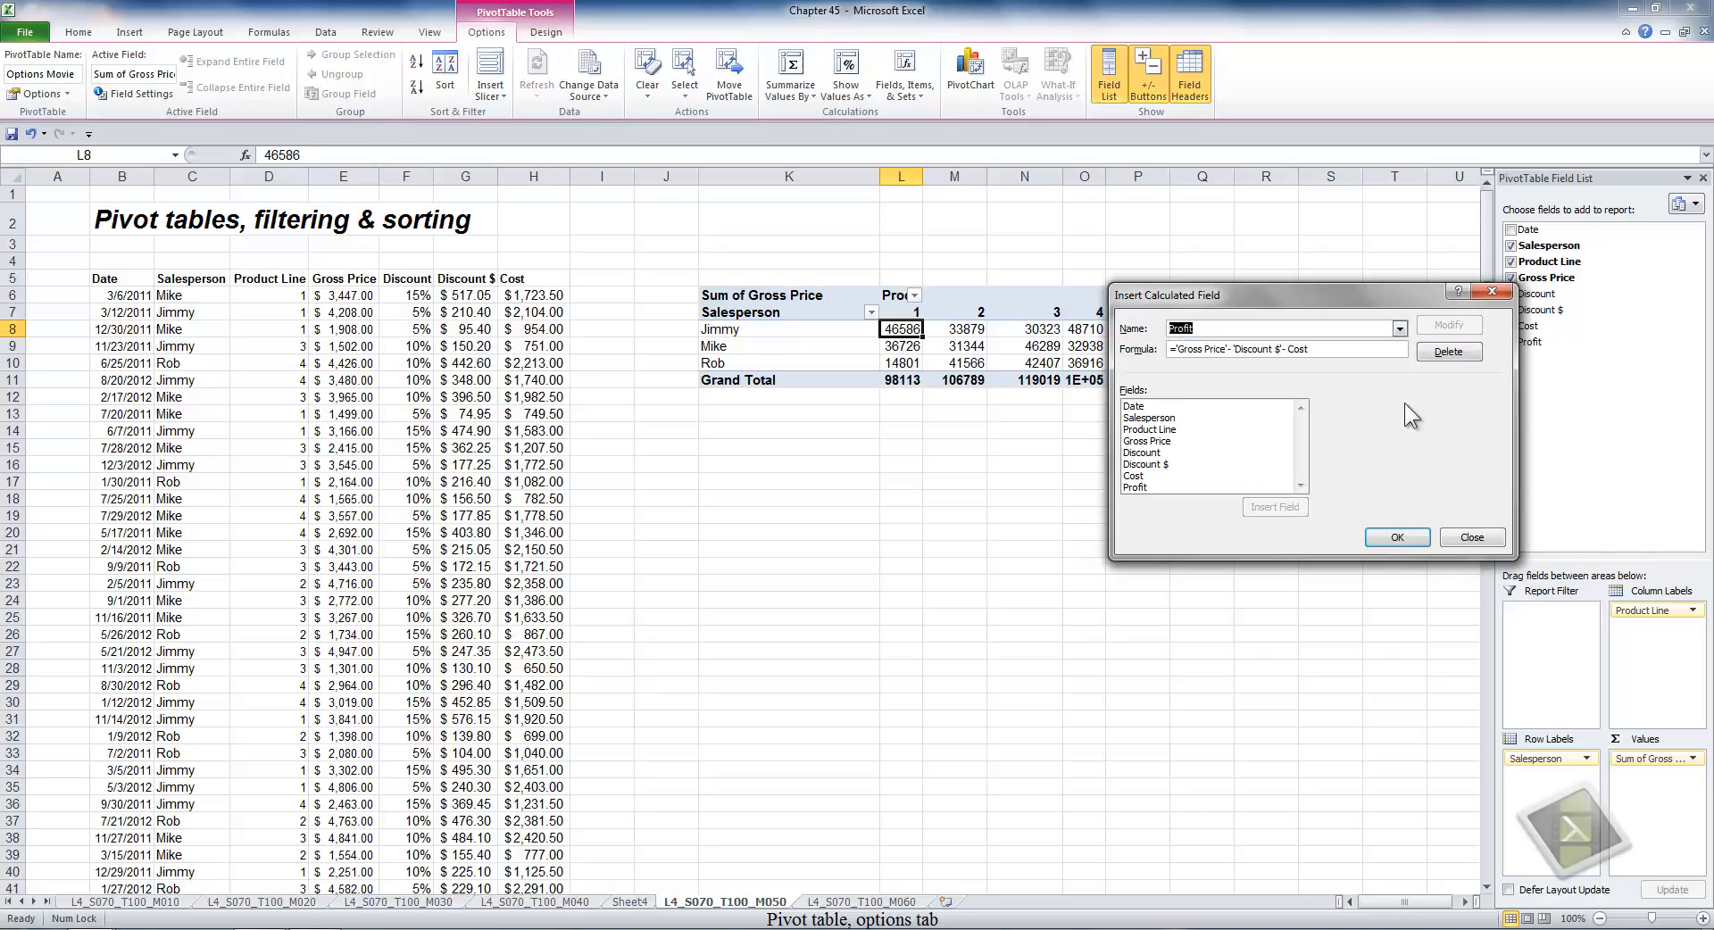
click(1398, 538)
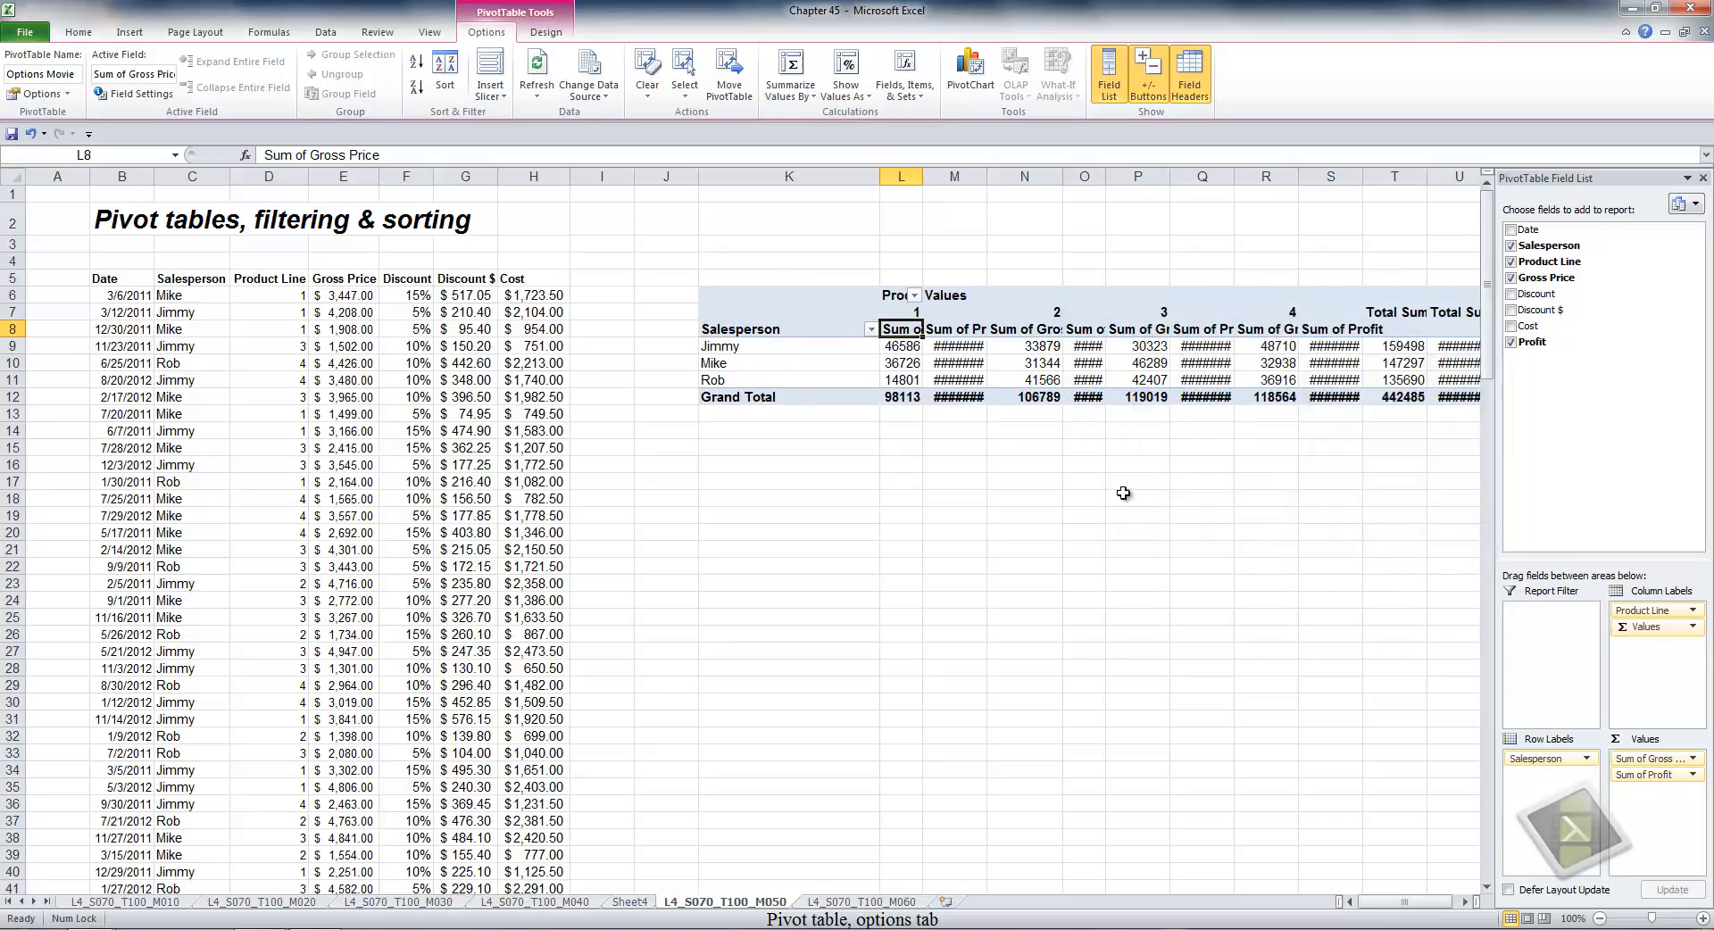
Autofit the widths of columns K through U so the pivot table's values fit.
drag(789, 176, 1286, 173)
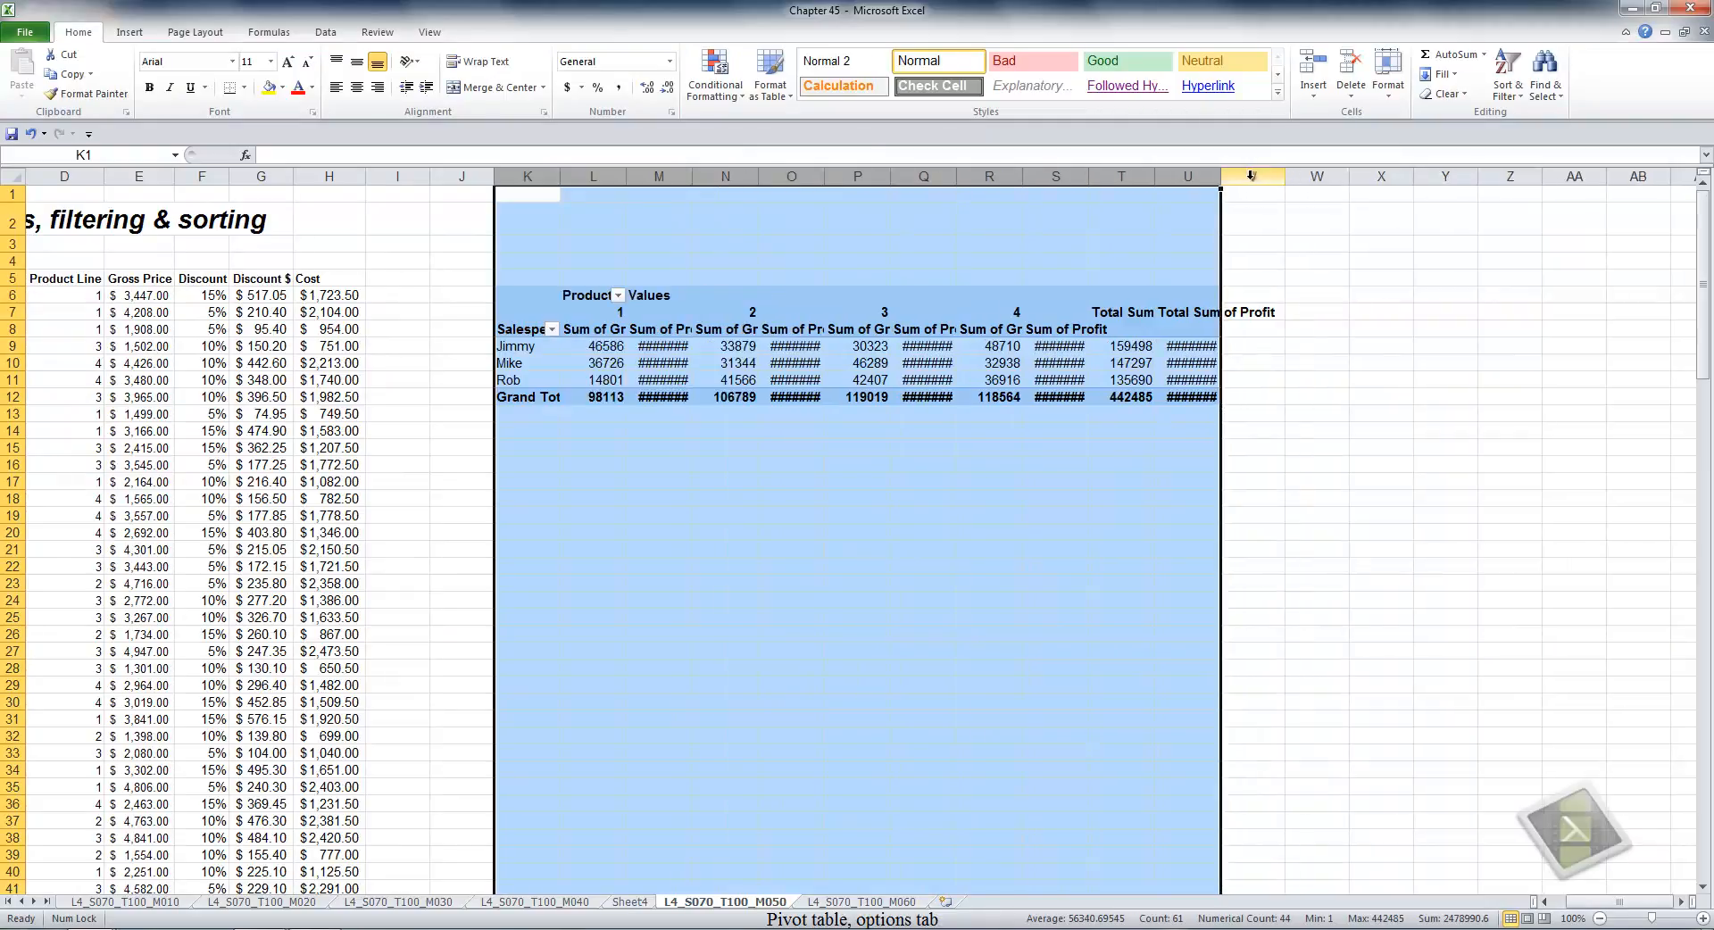
double_click(1222, 176)
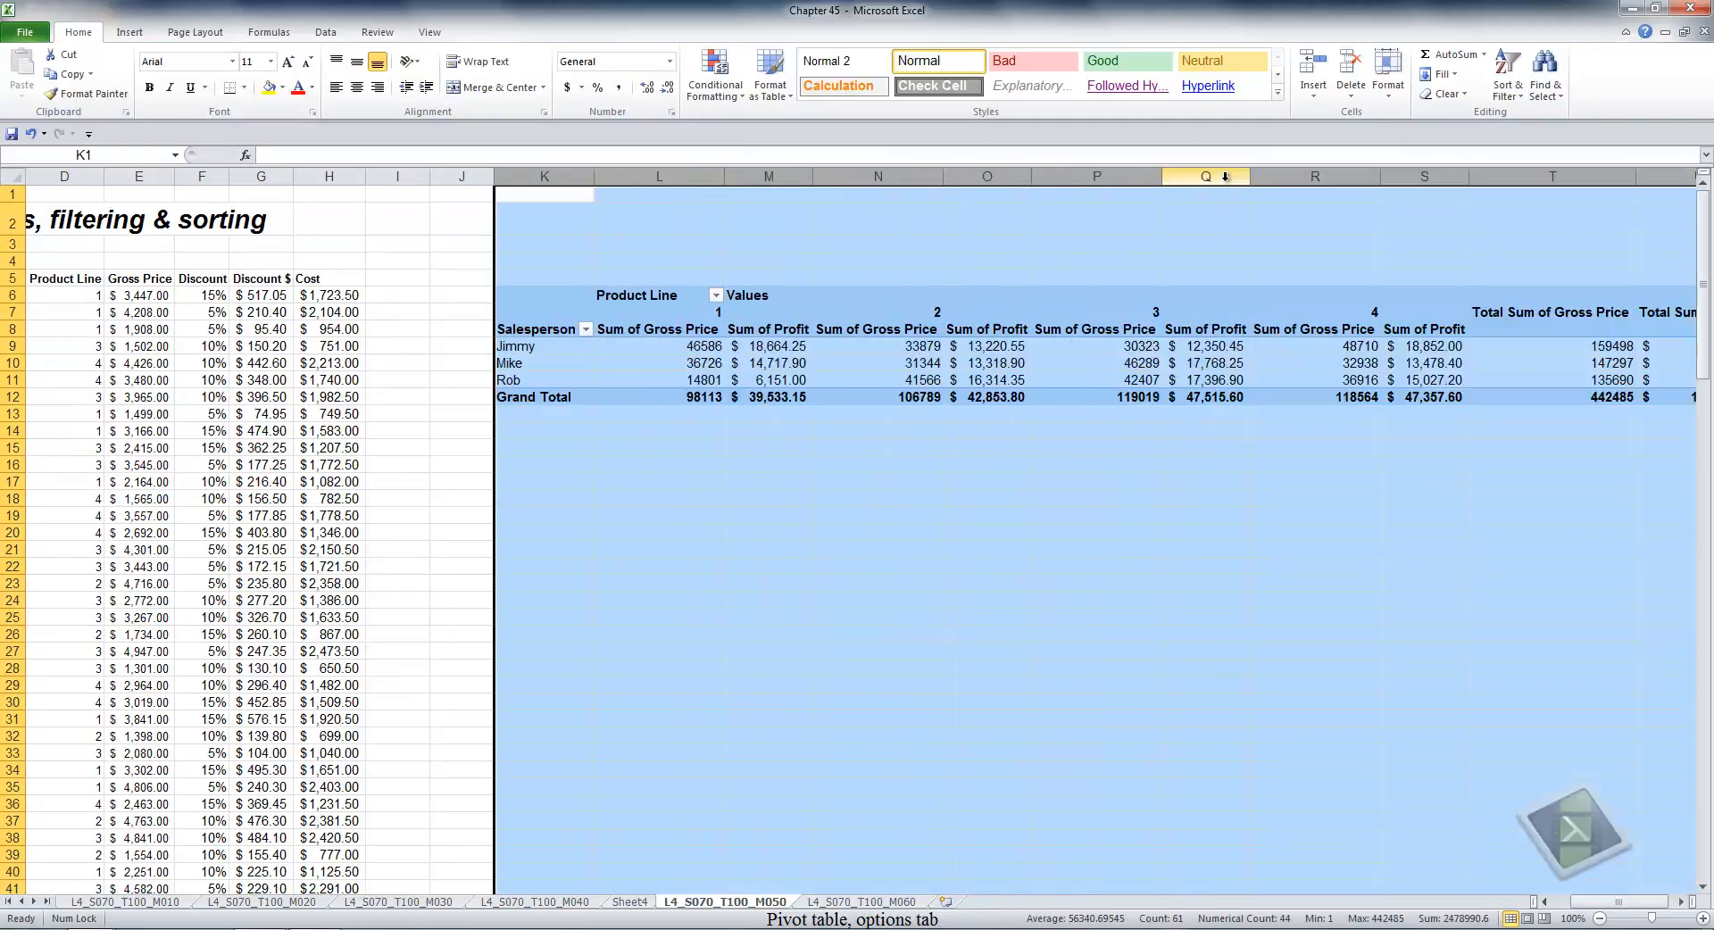
click(634, 429)
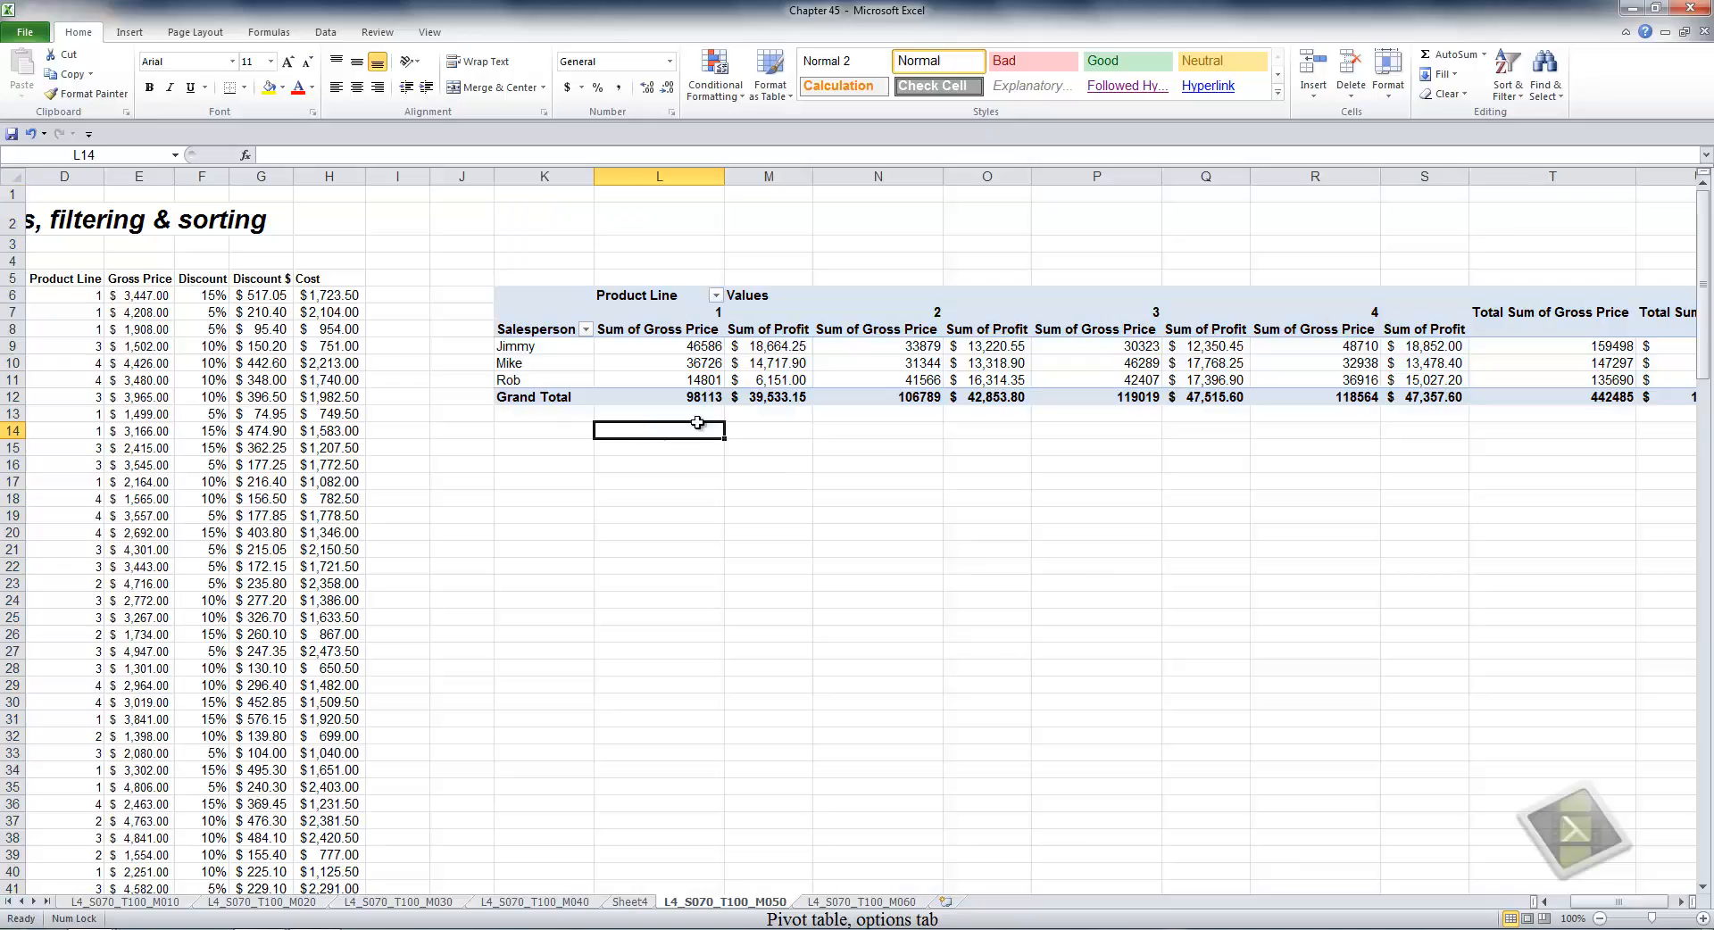
Remove Sum of Profit and Product Line from the pivot table, keeping Salesperson as rows and Gross Price as values.
click(551, 364)
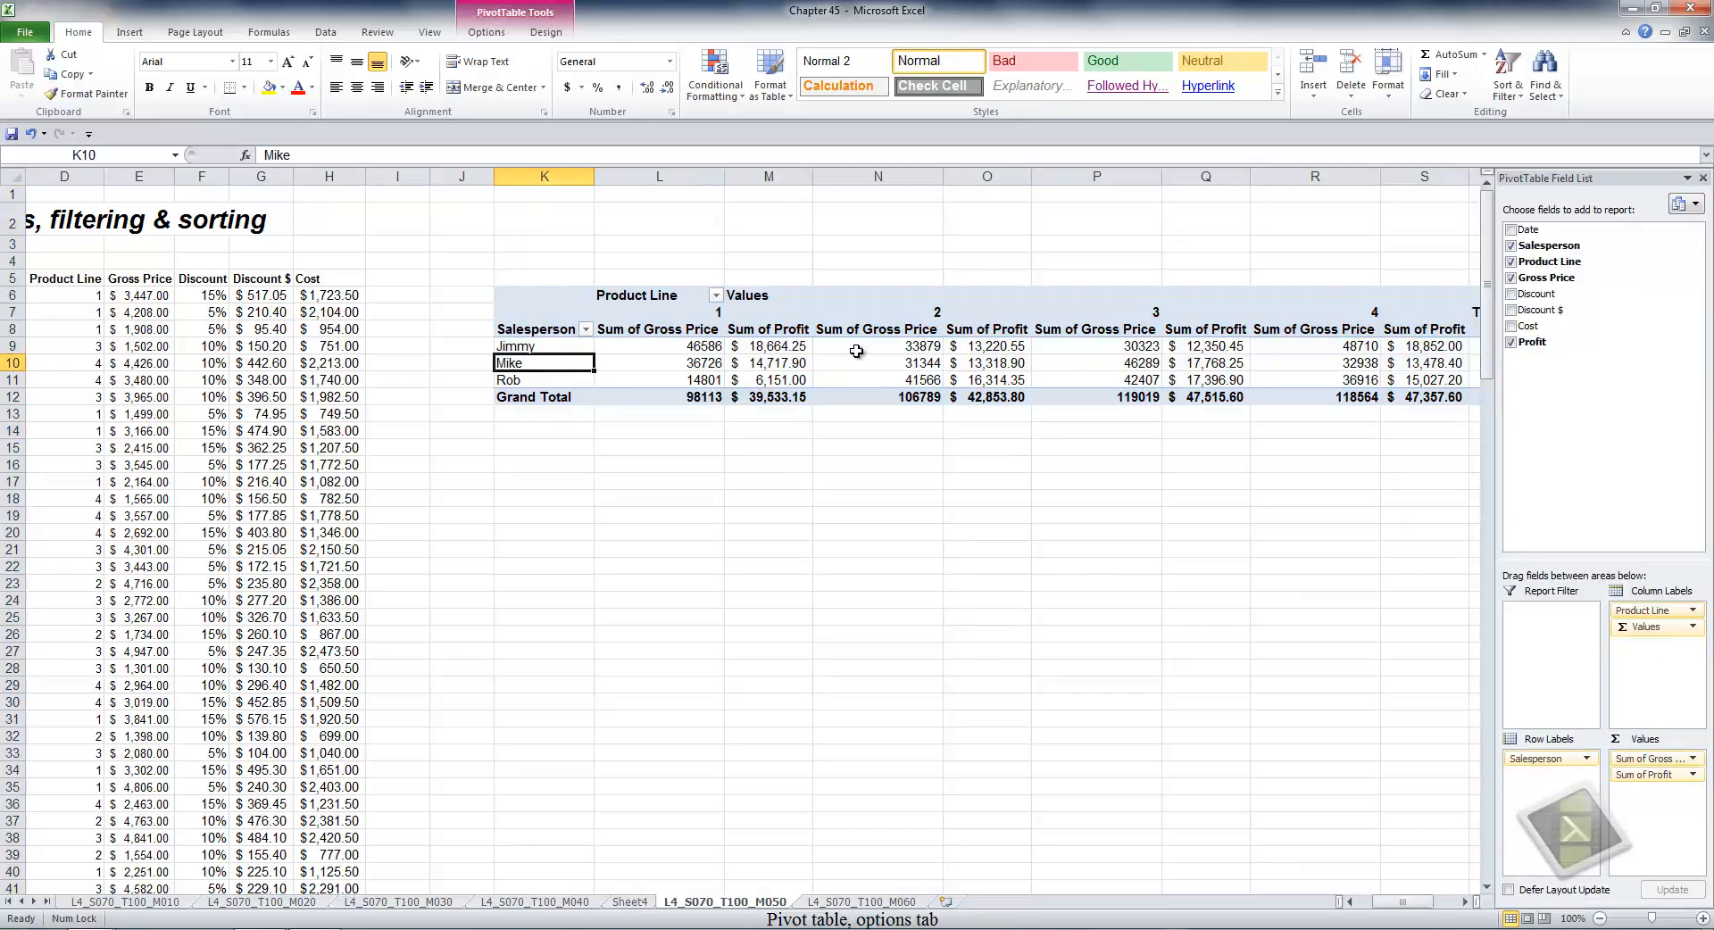
mouse_move(856, 351)
drag(1643, 775, 1478, 465)
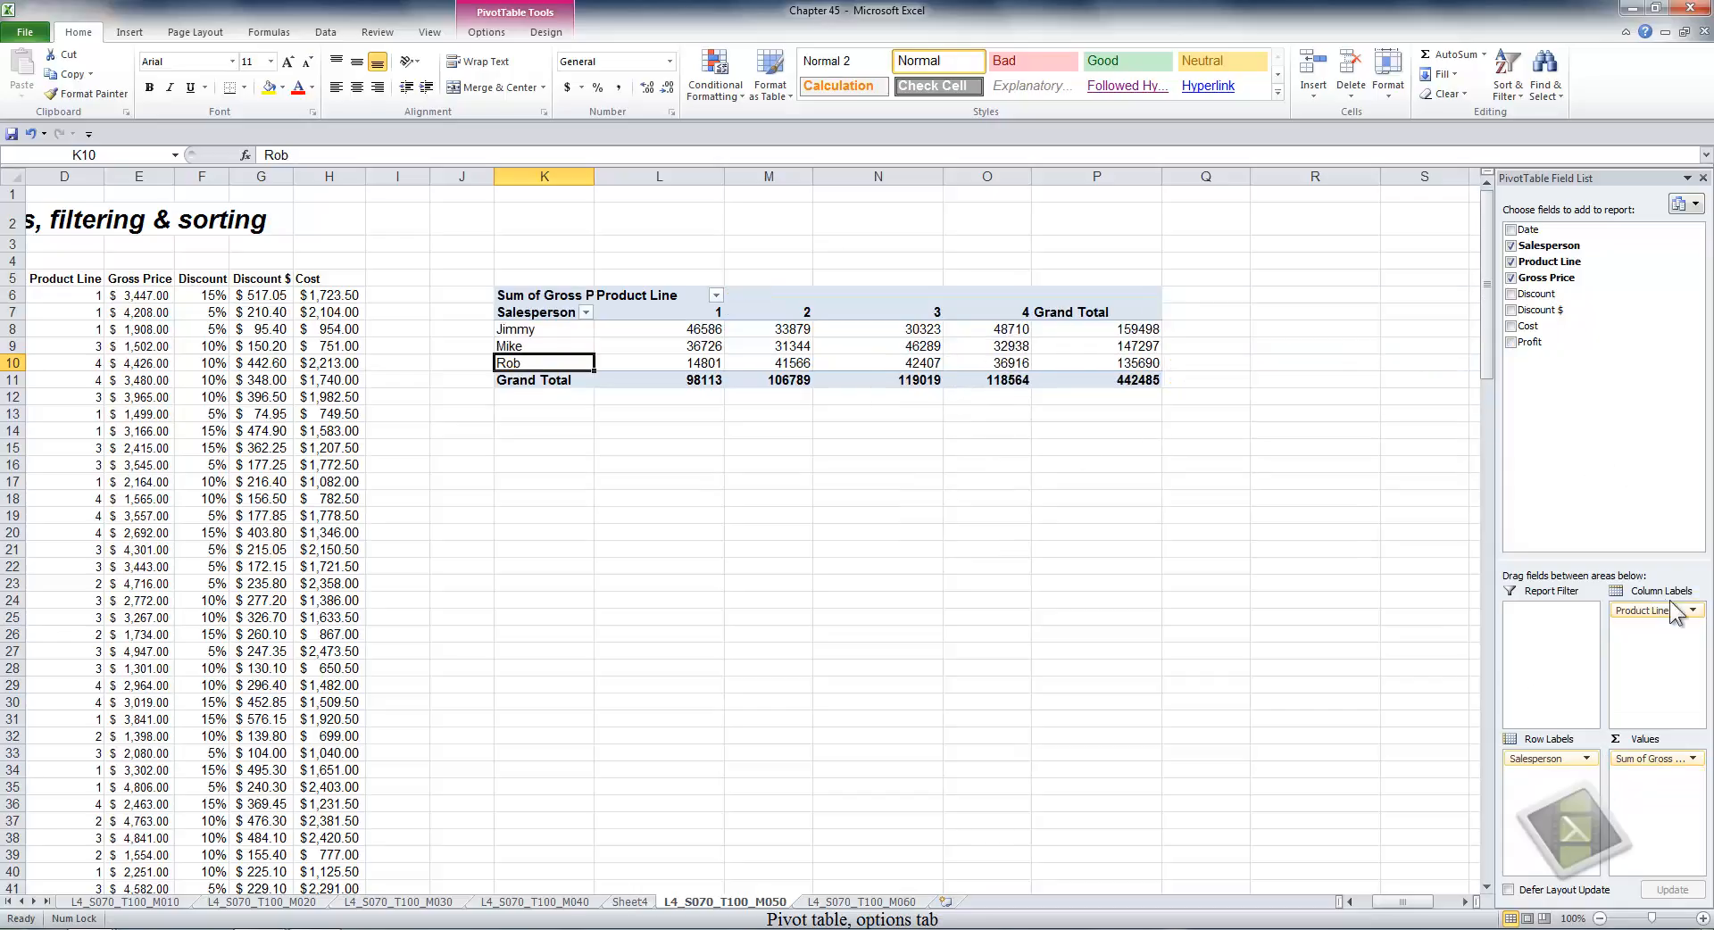
drag(1662, 611, 1611, 437)
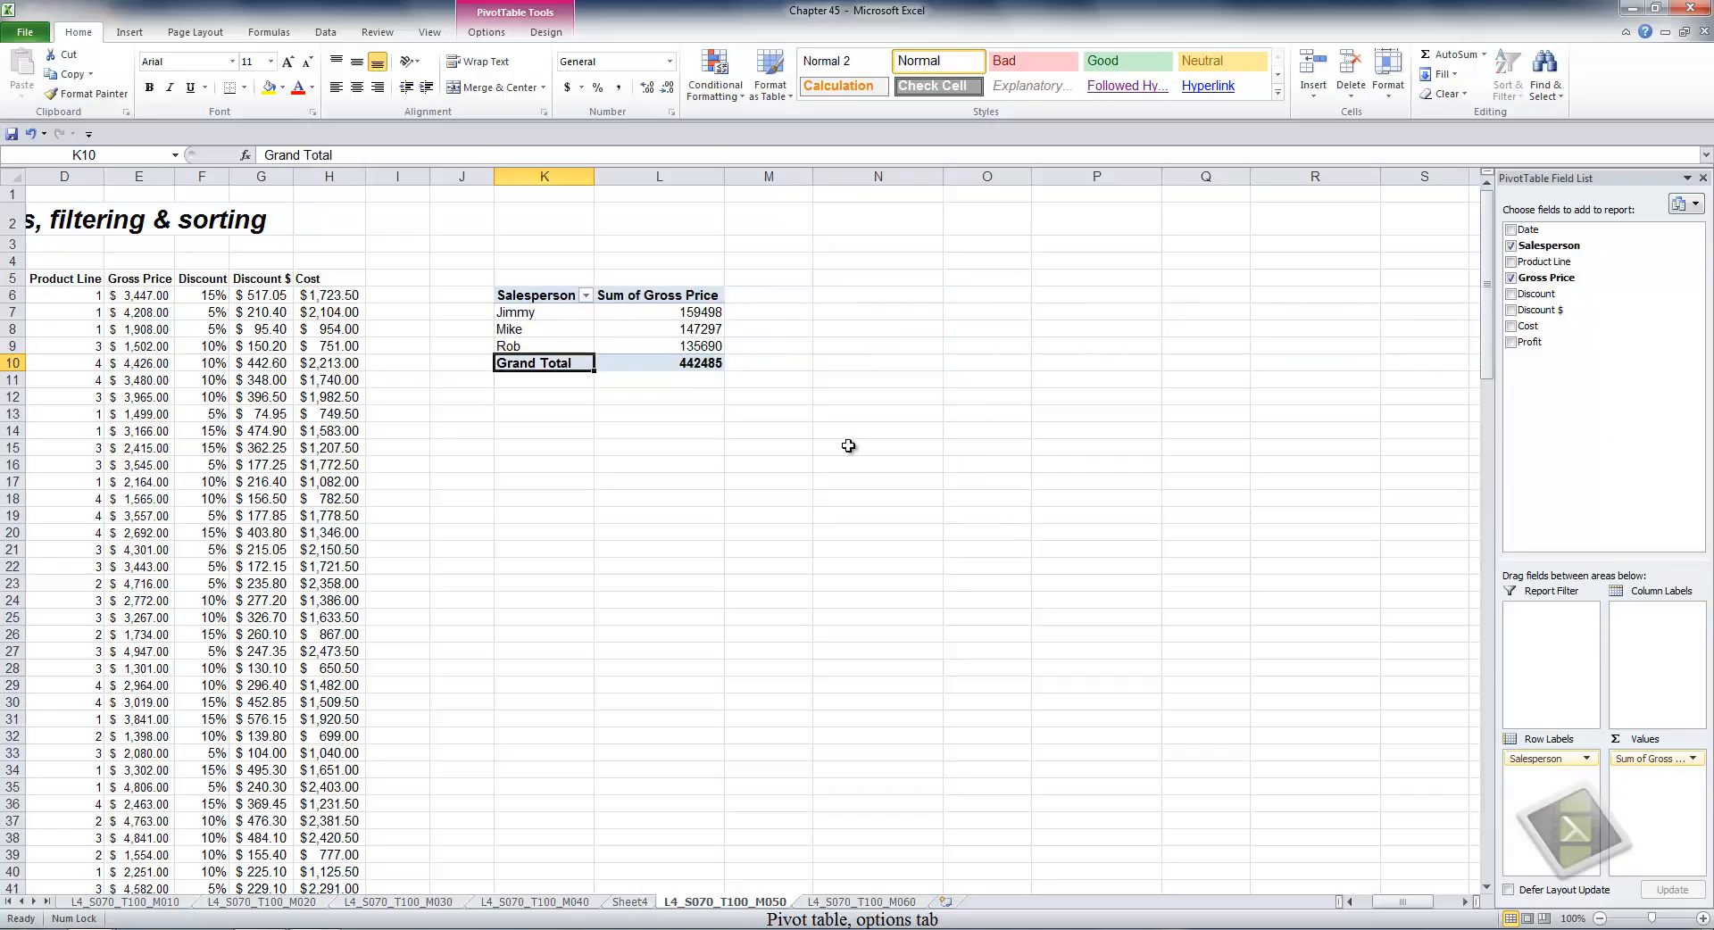
Add a calculated item in the Salesperson field named Comm plus the first salesperson's name, calculated as that salesperson's item *.1.
click(552, 331)
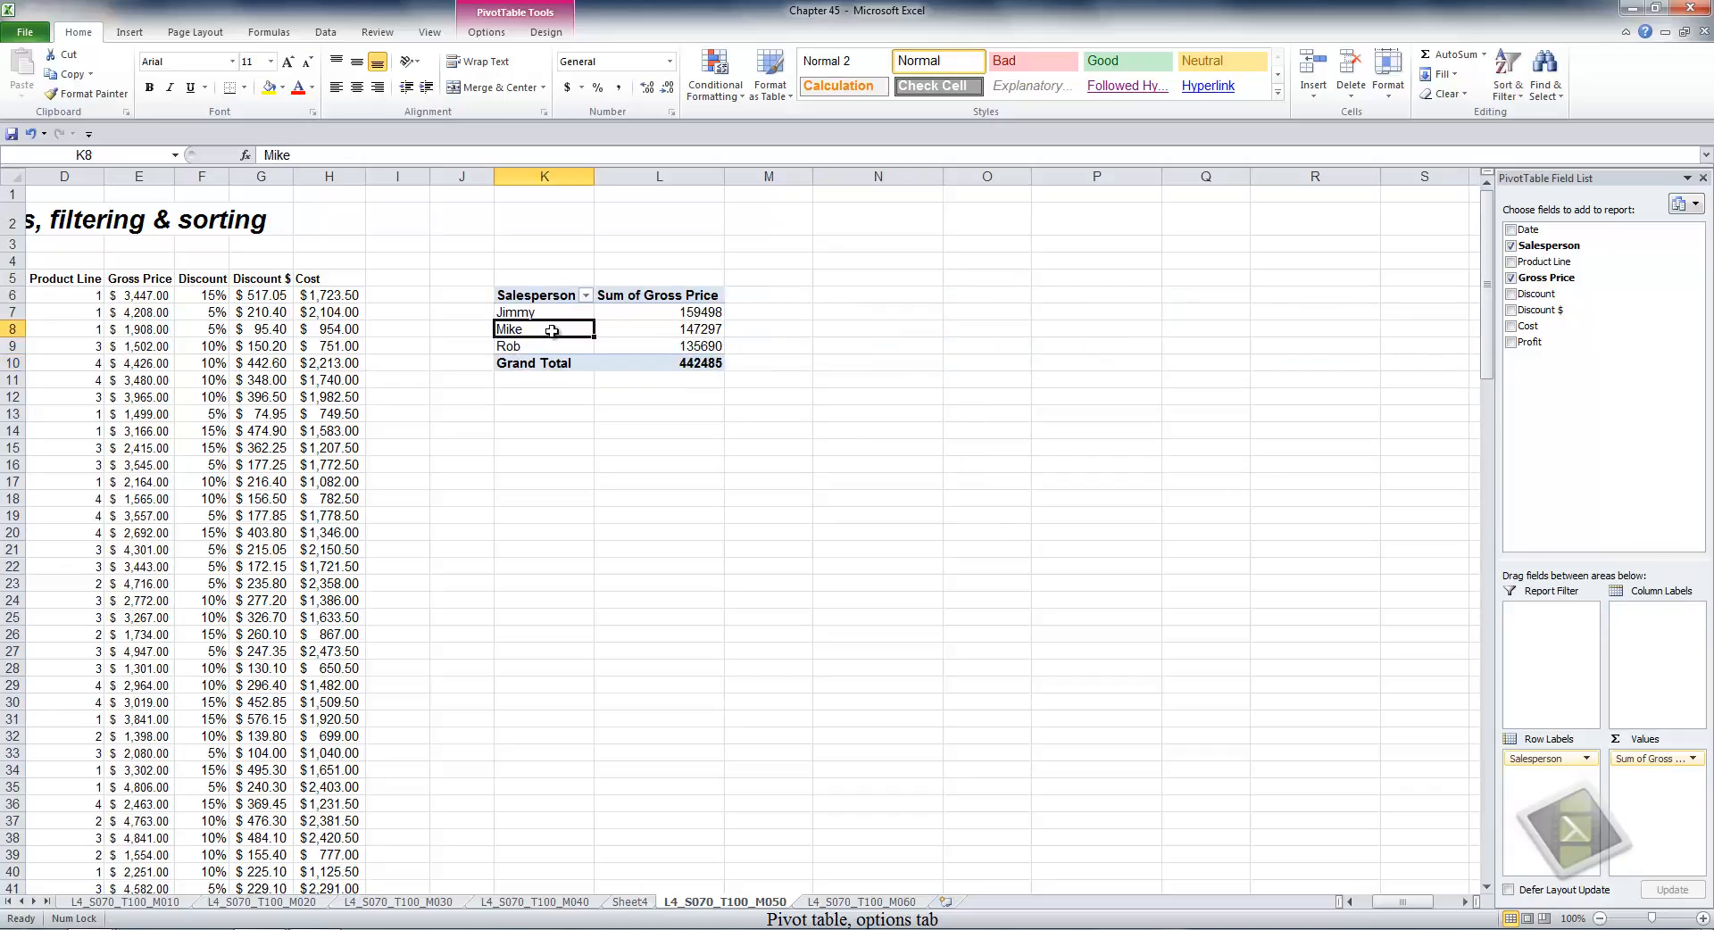
click(487, 33)
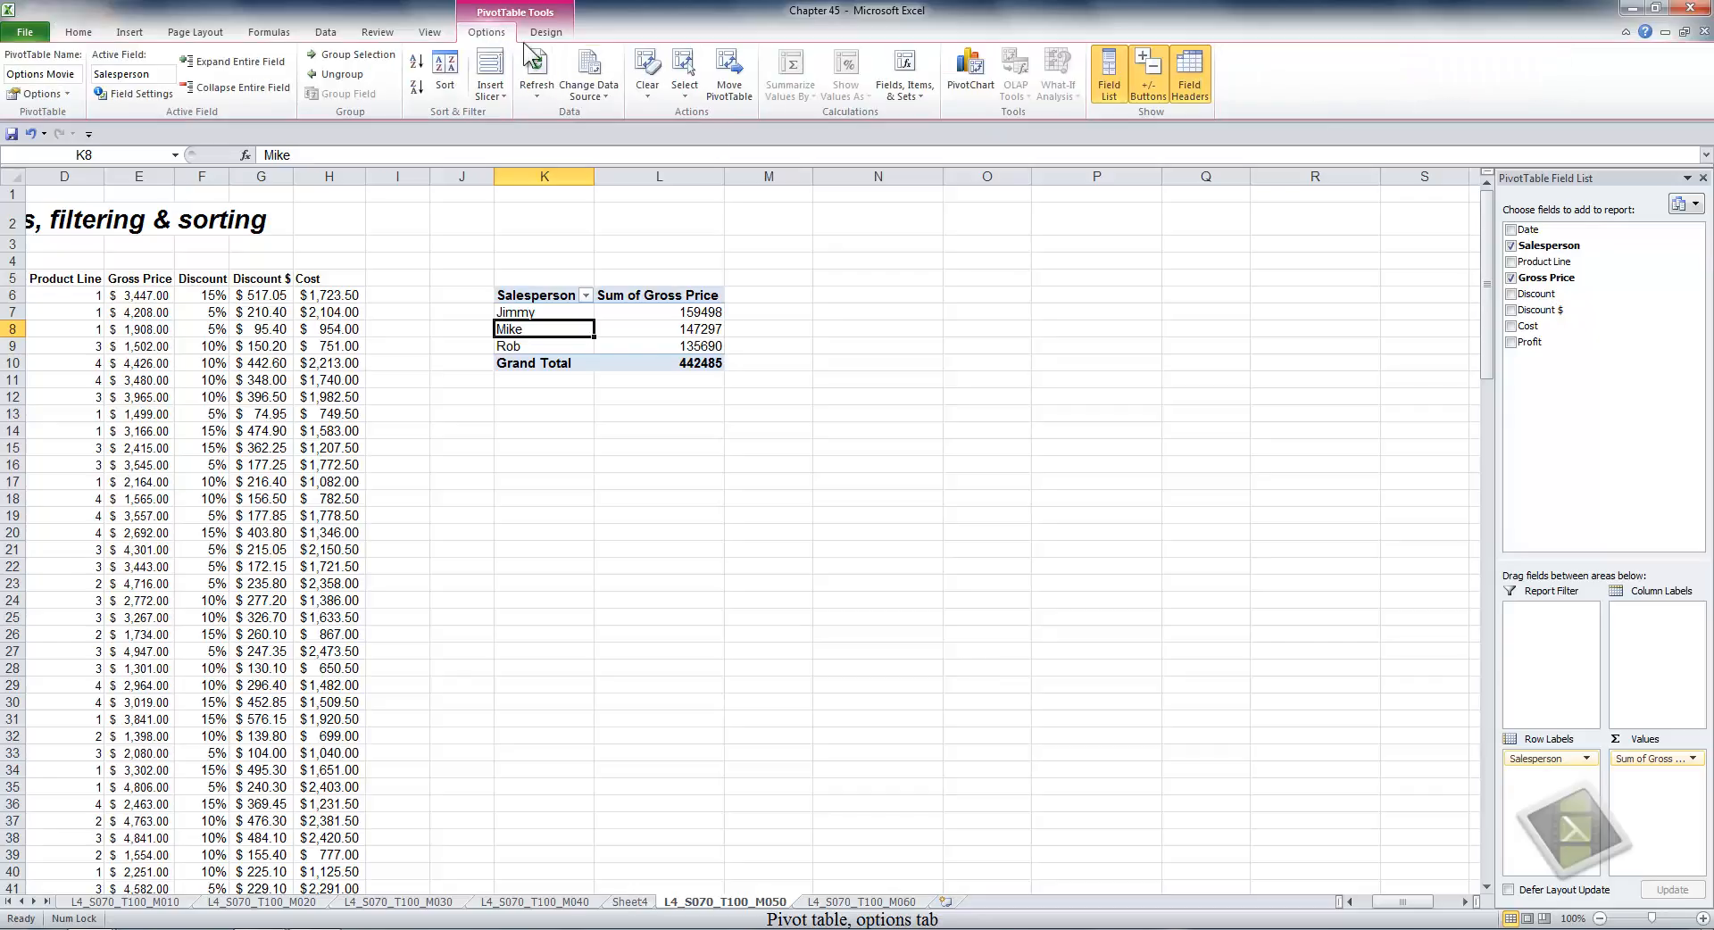
click(917, 93)
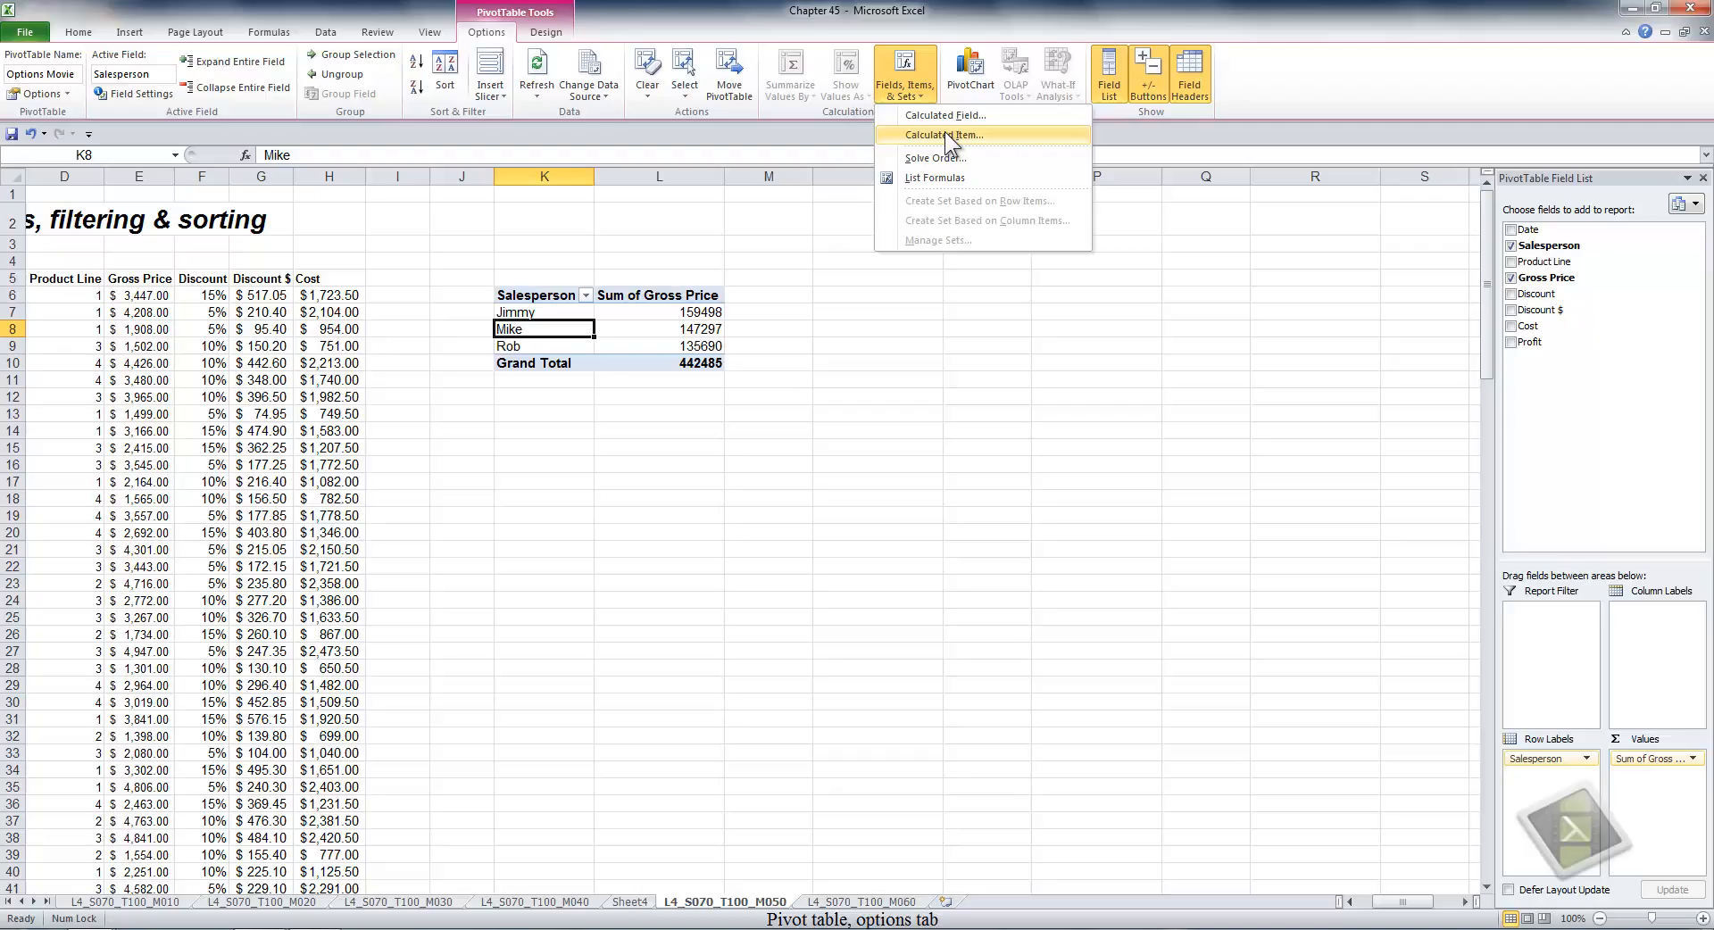
click(945, 133)
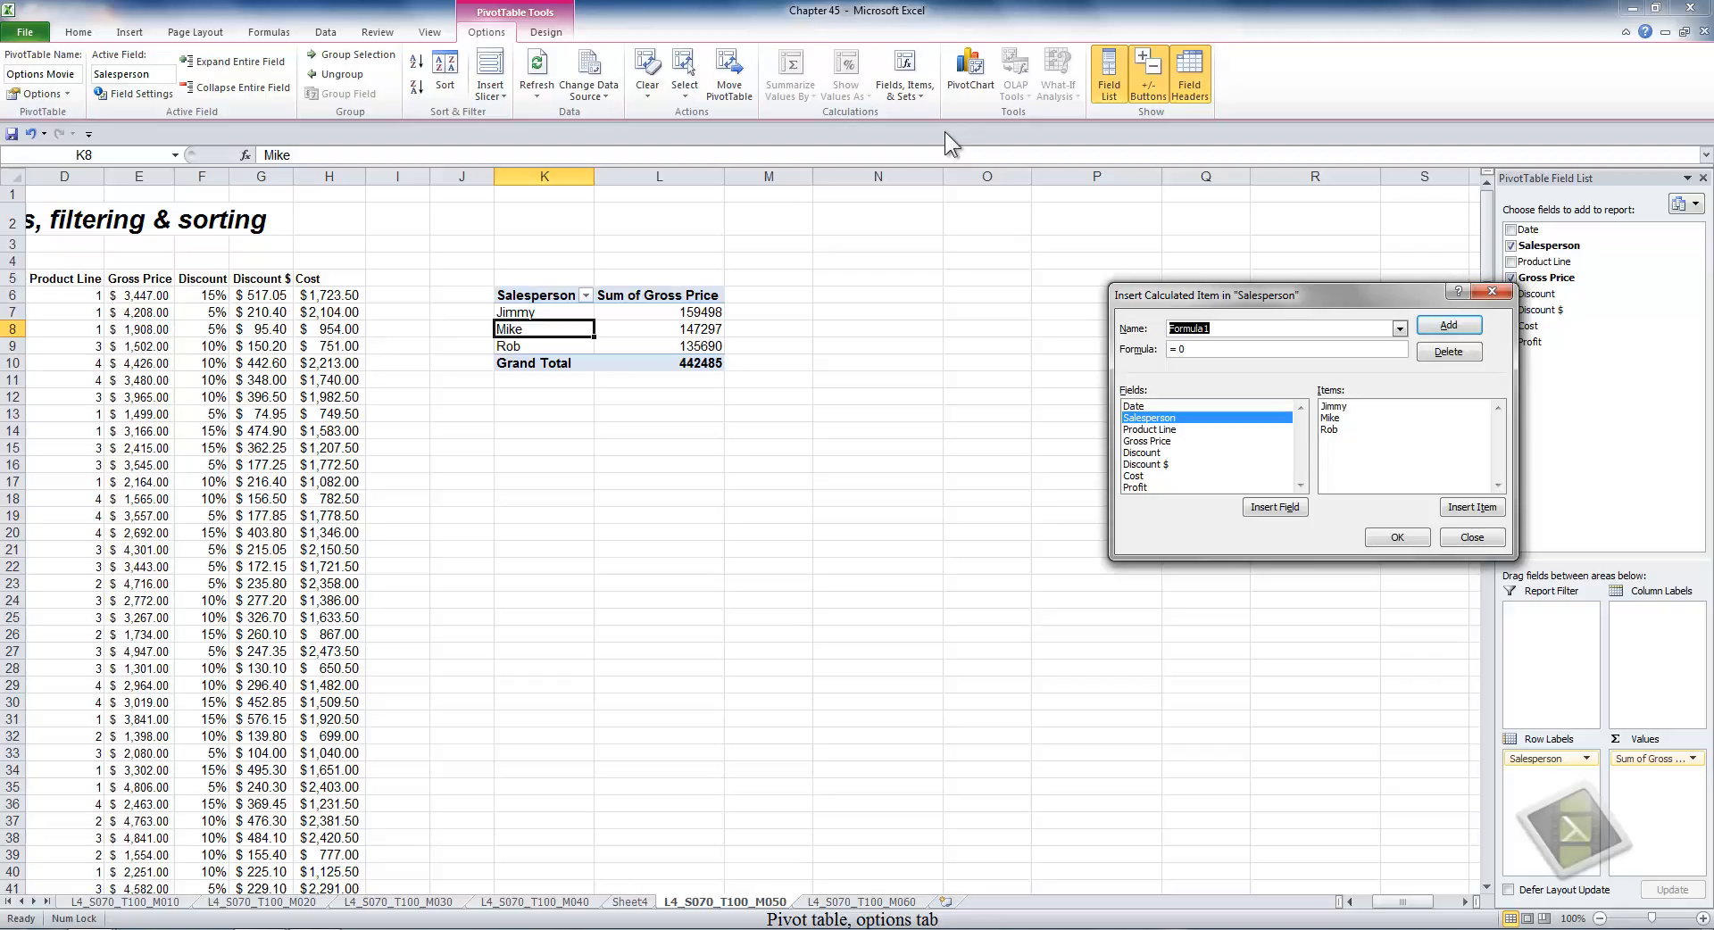
text(Comm Jimmy)
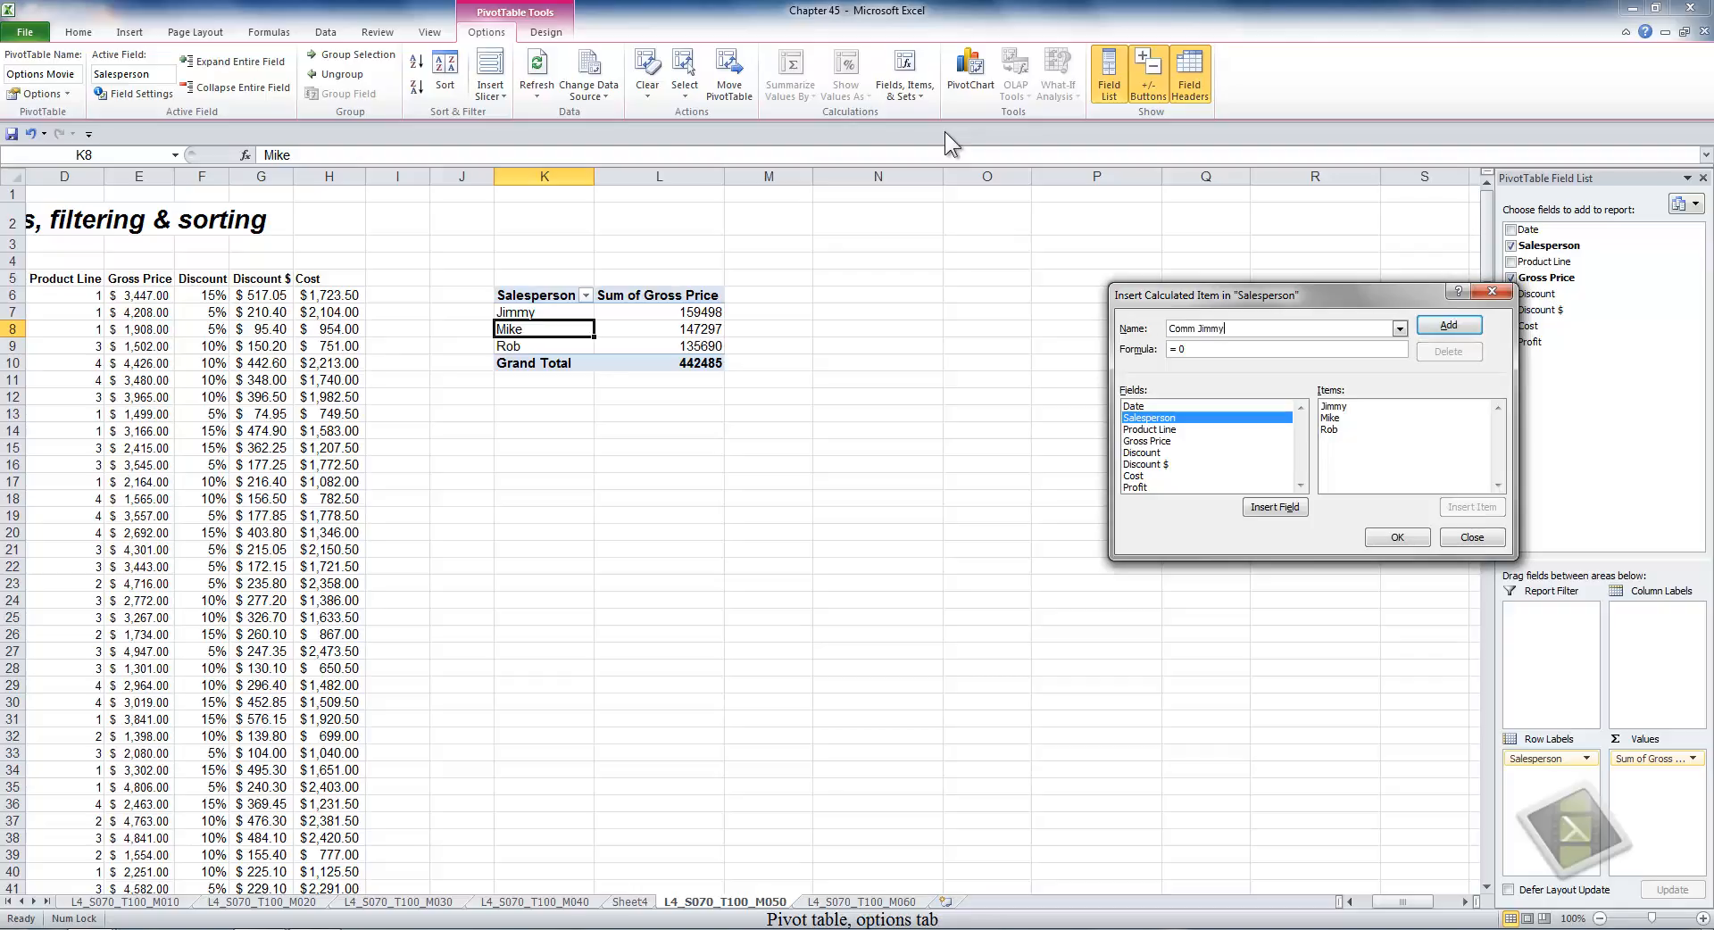
key(Tab)
click(1333, 407)
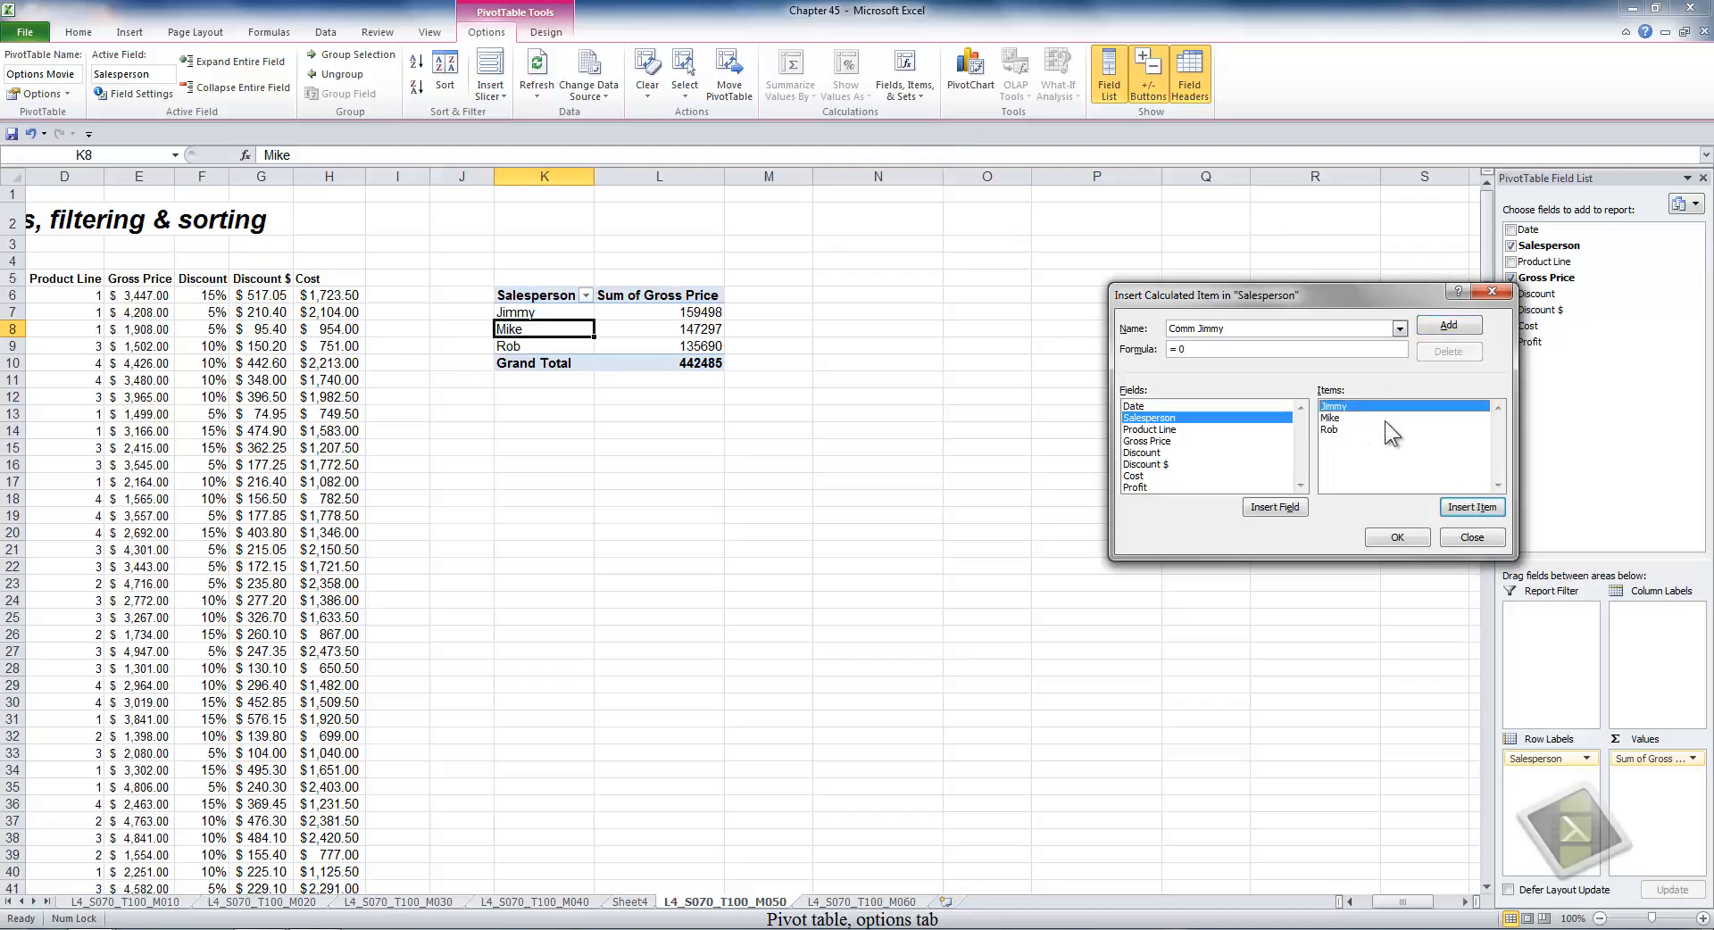
click(1473, 507)
text(*)
text(.1)
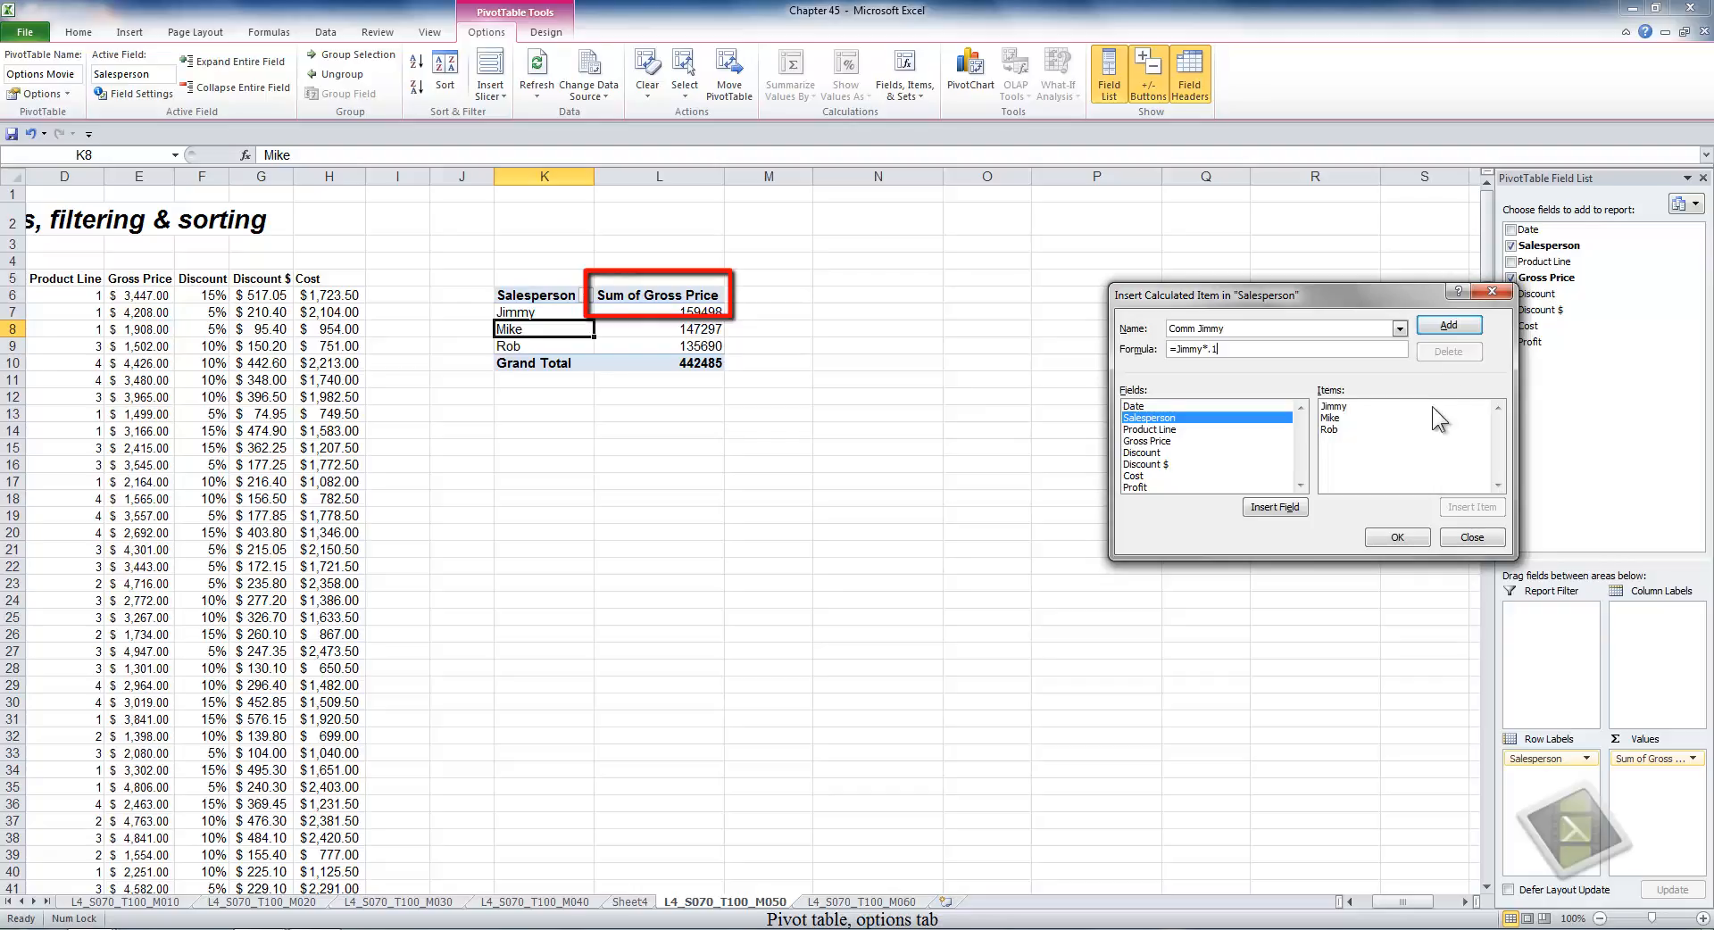
click(1448, 326)
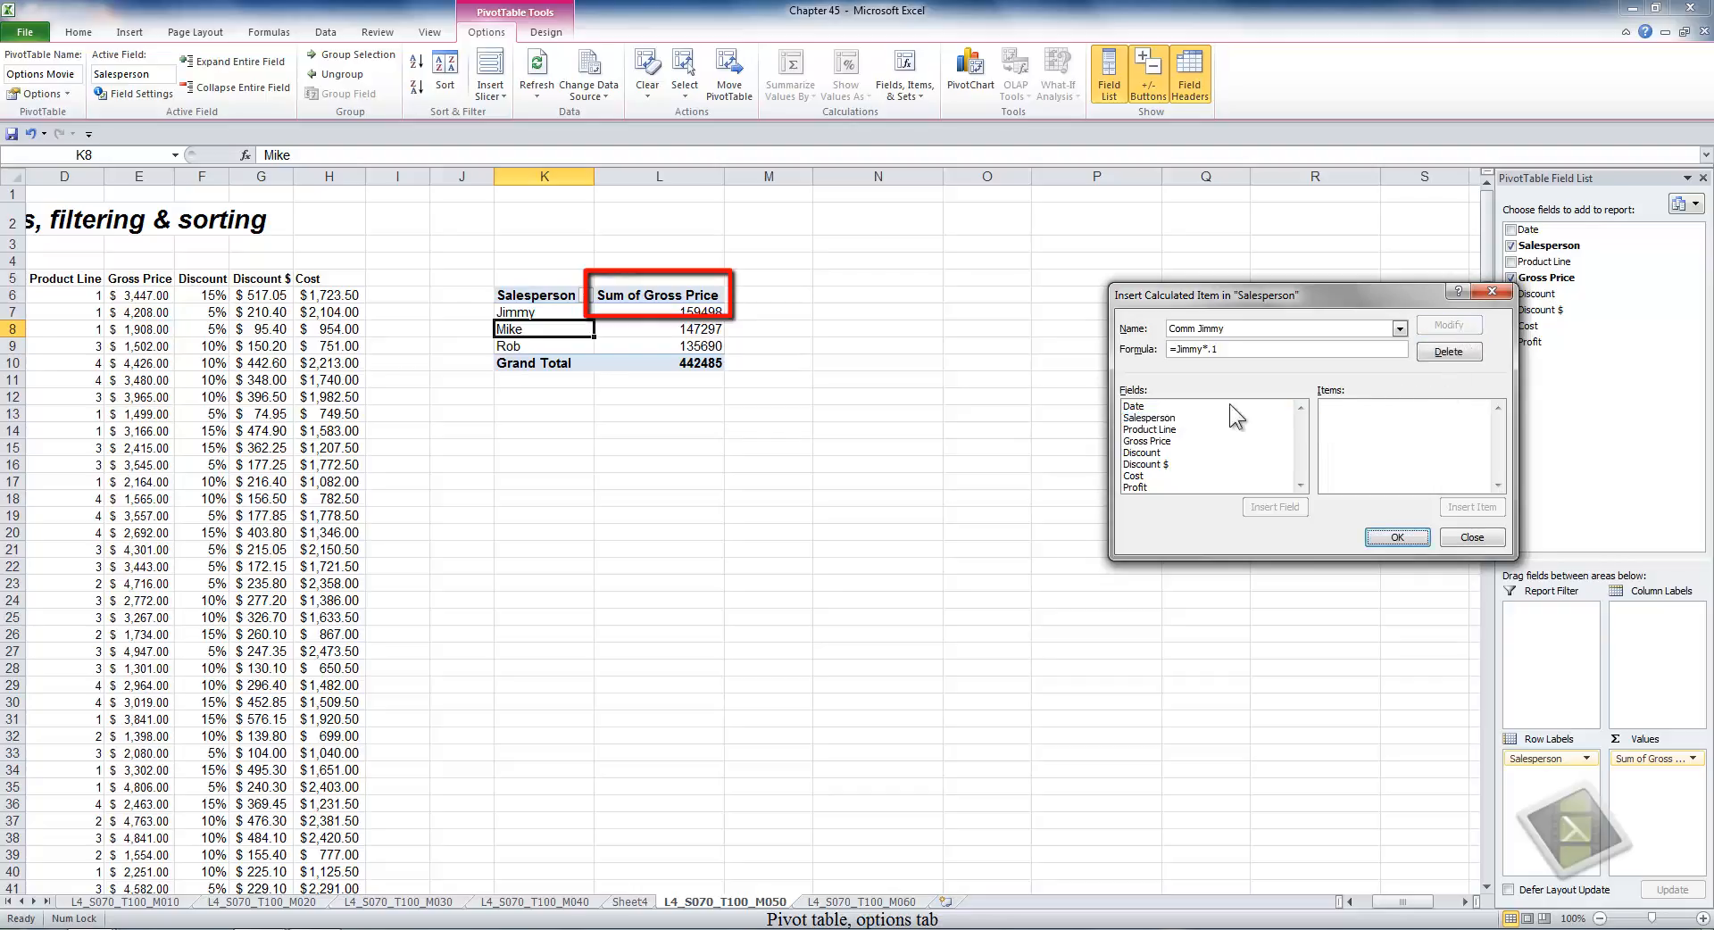
Add a second calculated item named Comm plus the second salesperson's name, calculated as that salesperson's item *.15.
click(1147, 418)
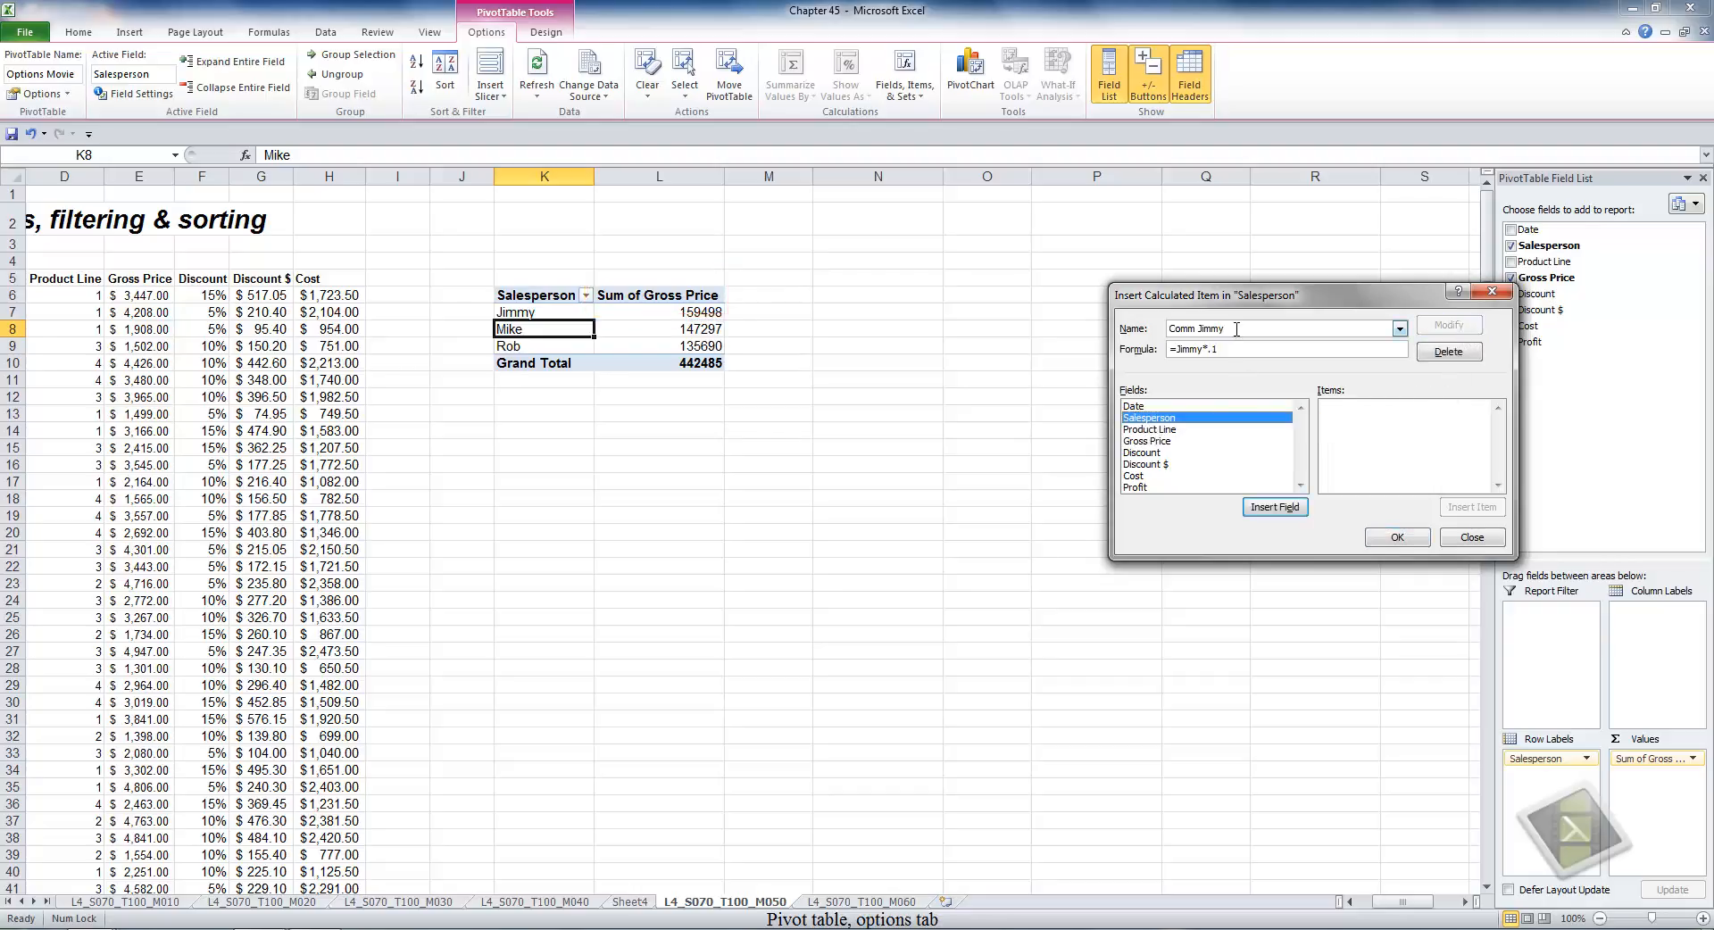
key(BackSpace)
key(BackSpace)
key(BackSpace)
key(BackSpace)
key(BackSpace)
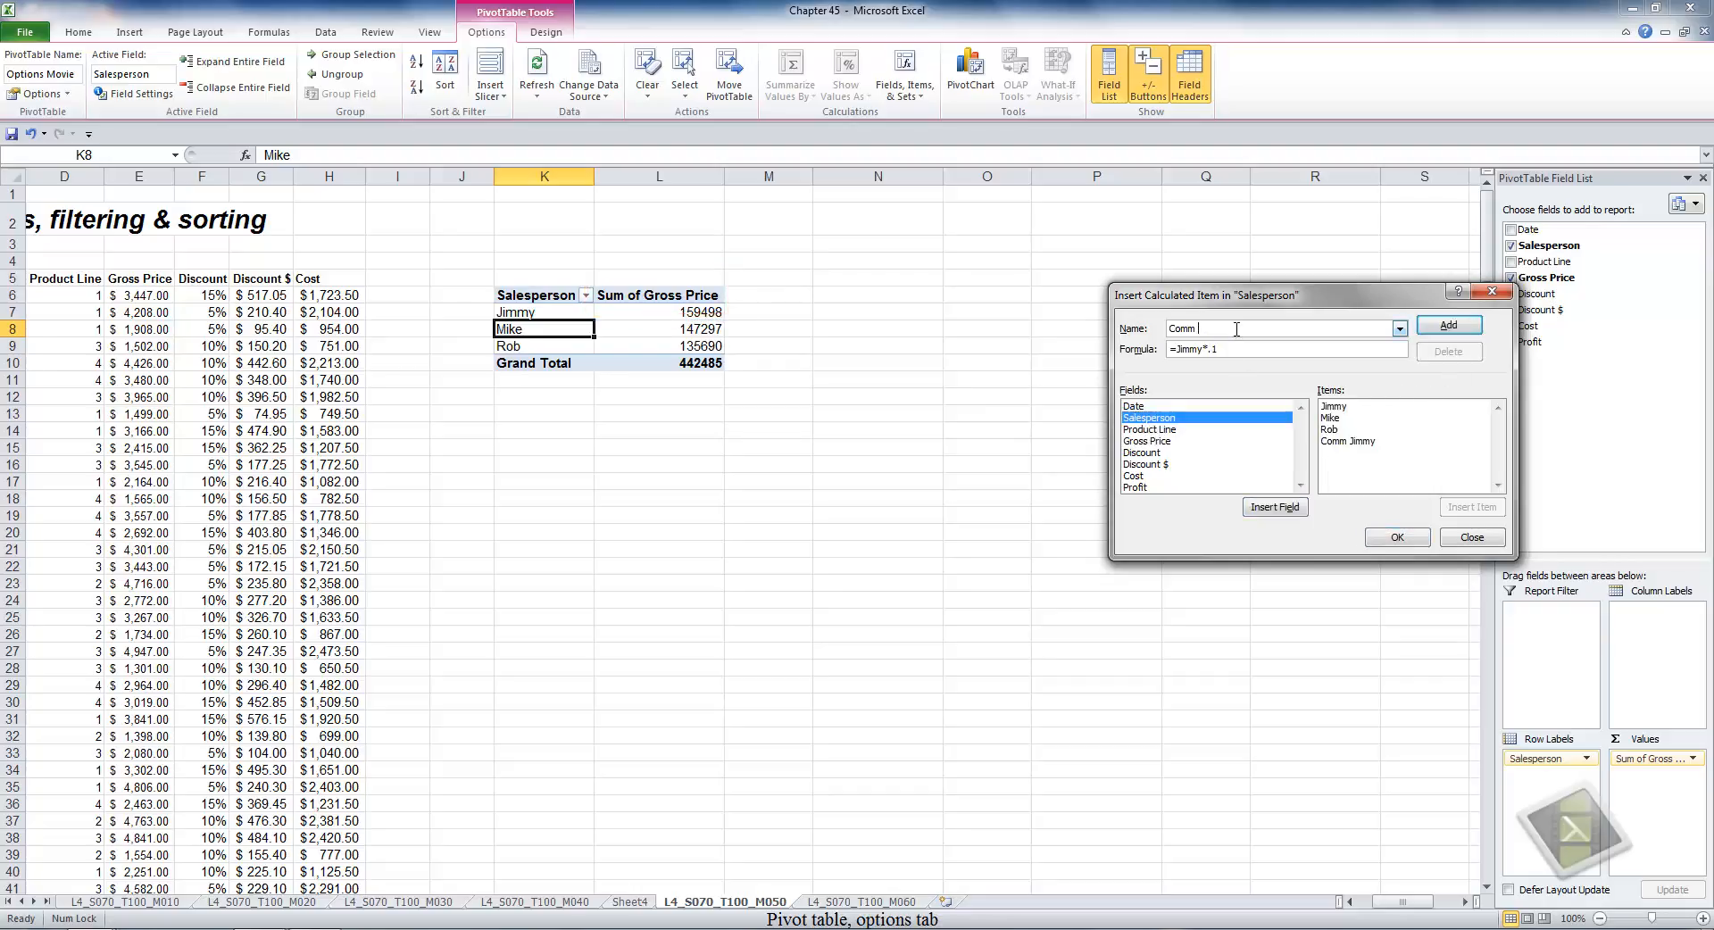
text(Mike)
drag(1238, 346, 1139, 351)
click(1332, 417)
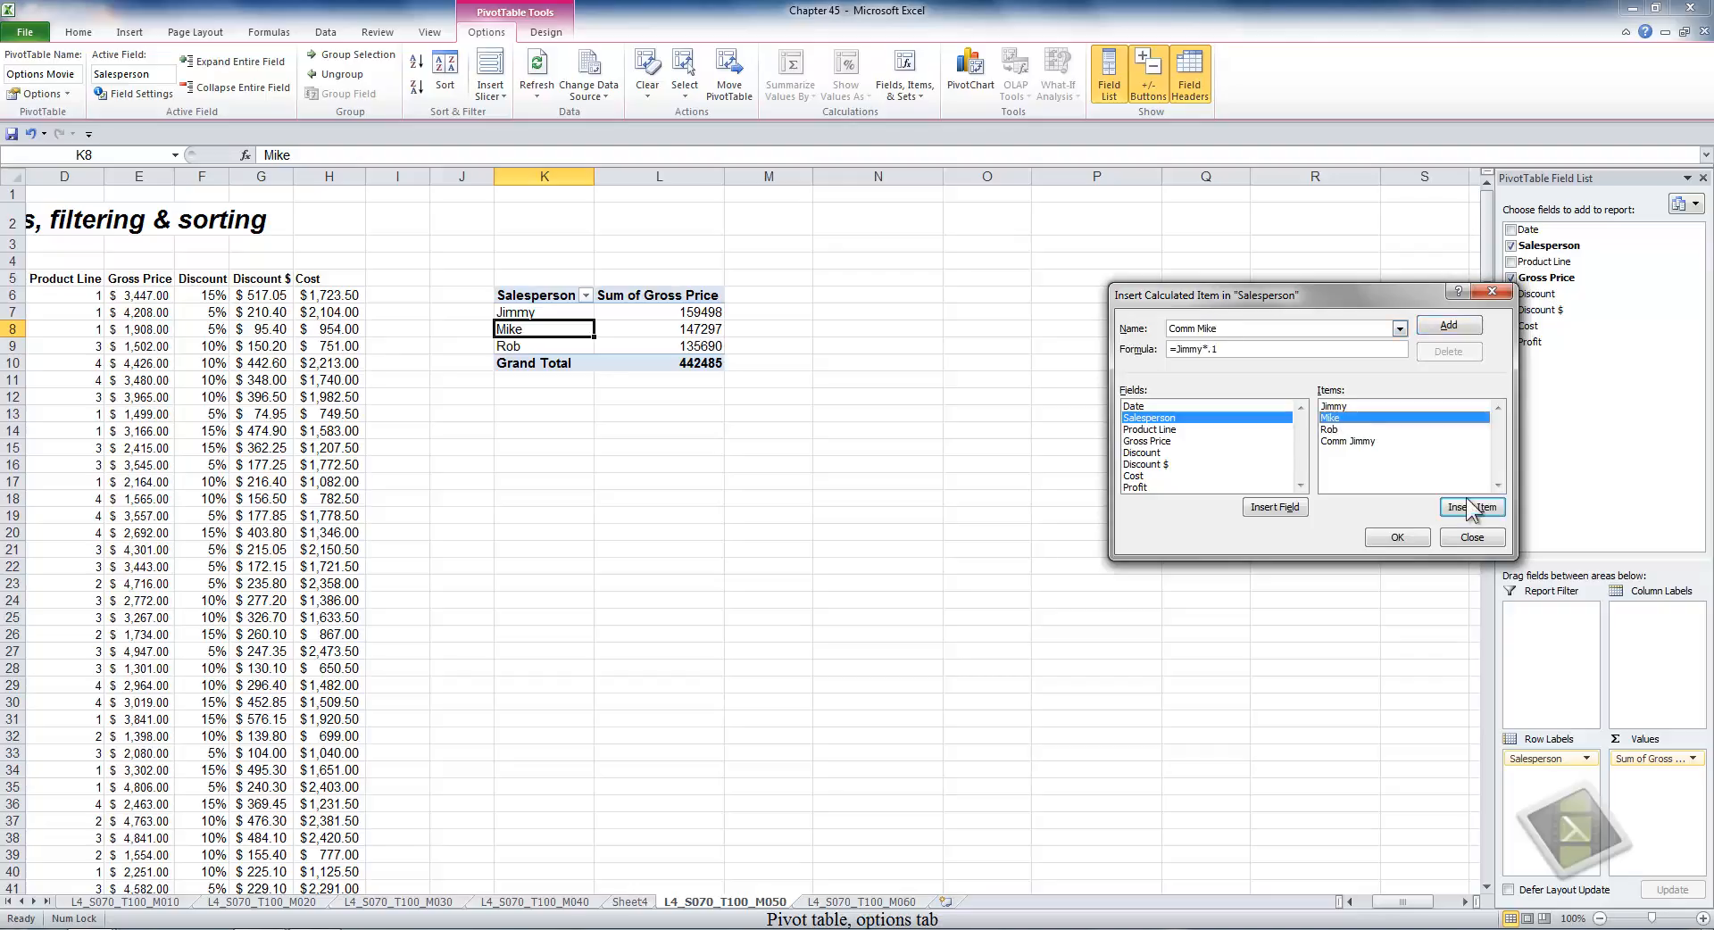
click(1470, 508)
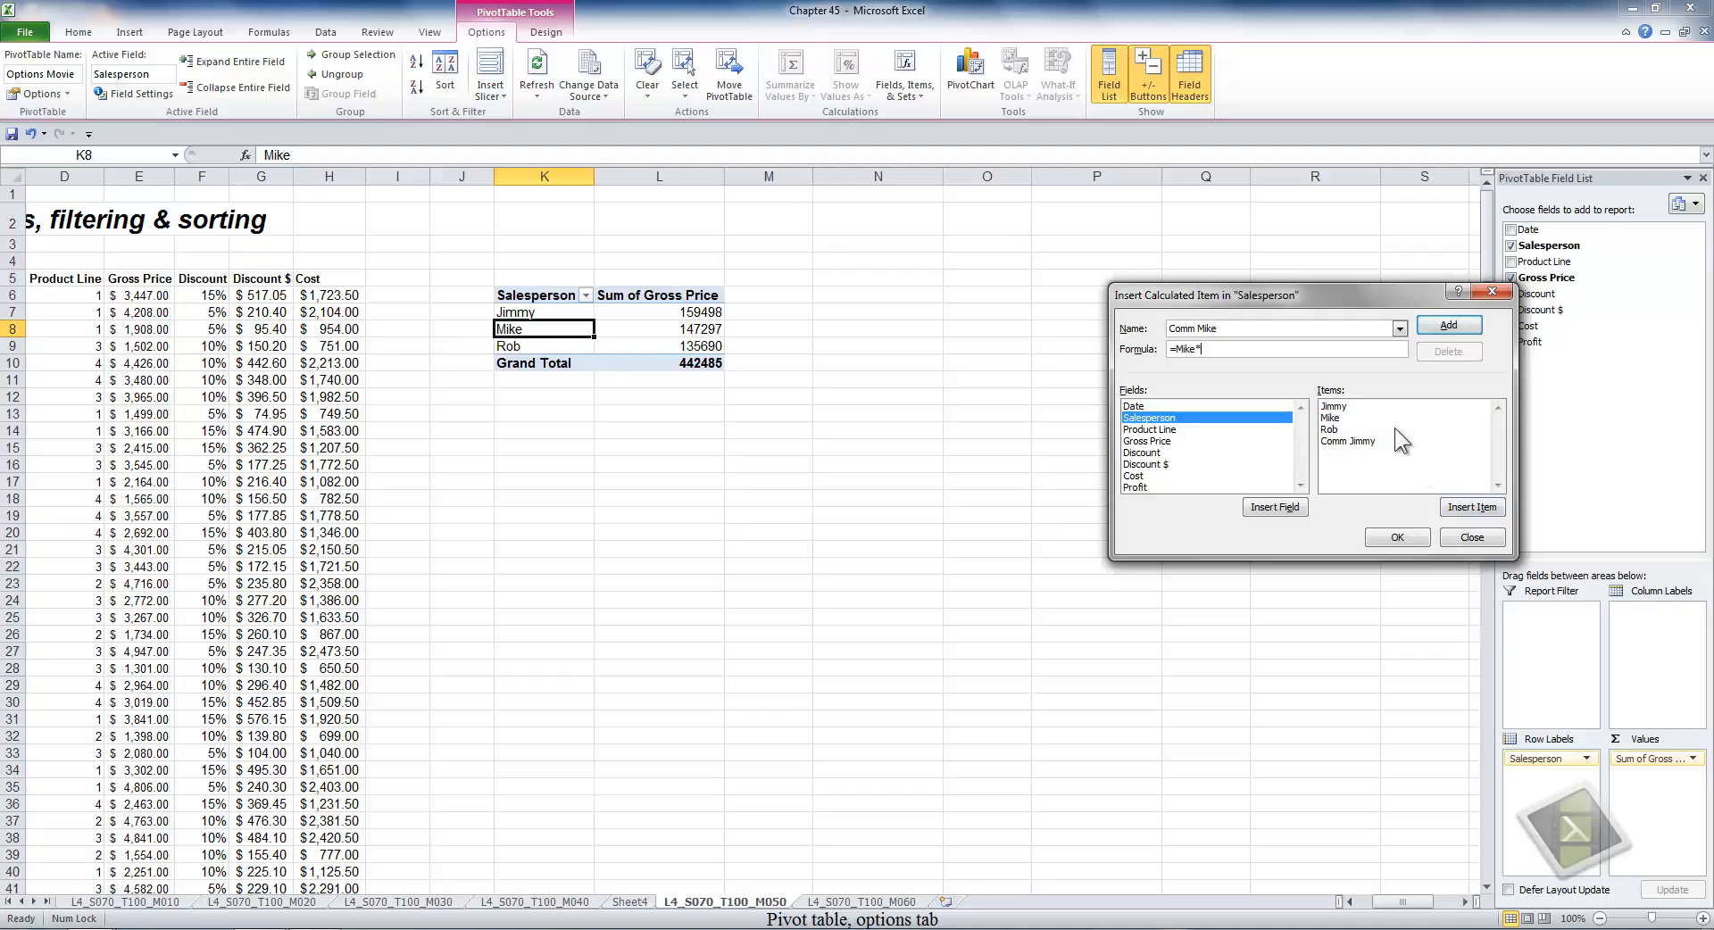
text(*.15)
click(1448, 325)
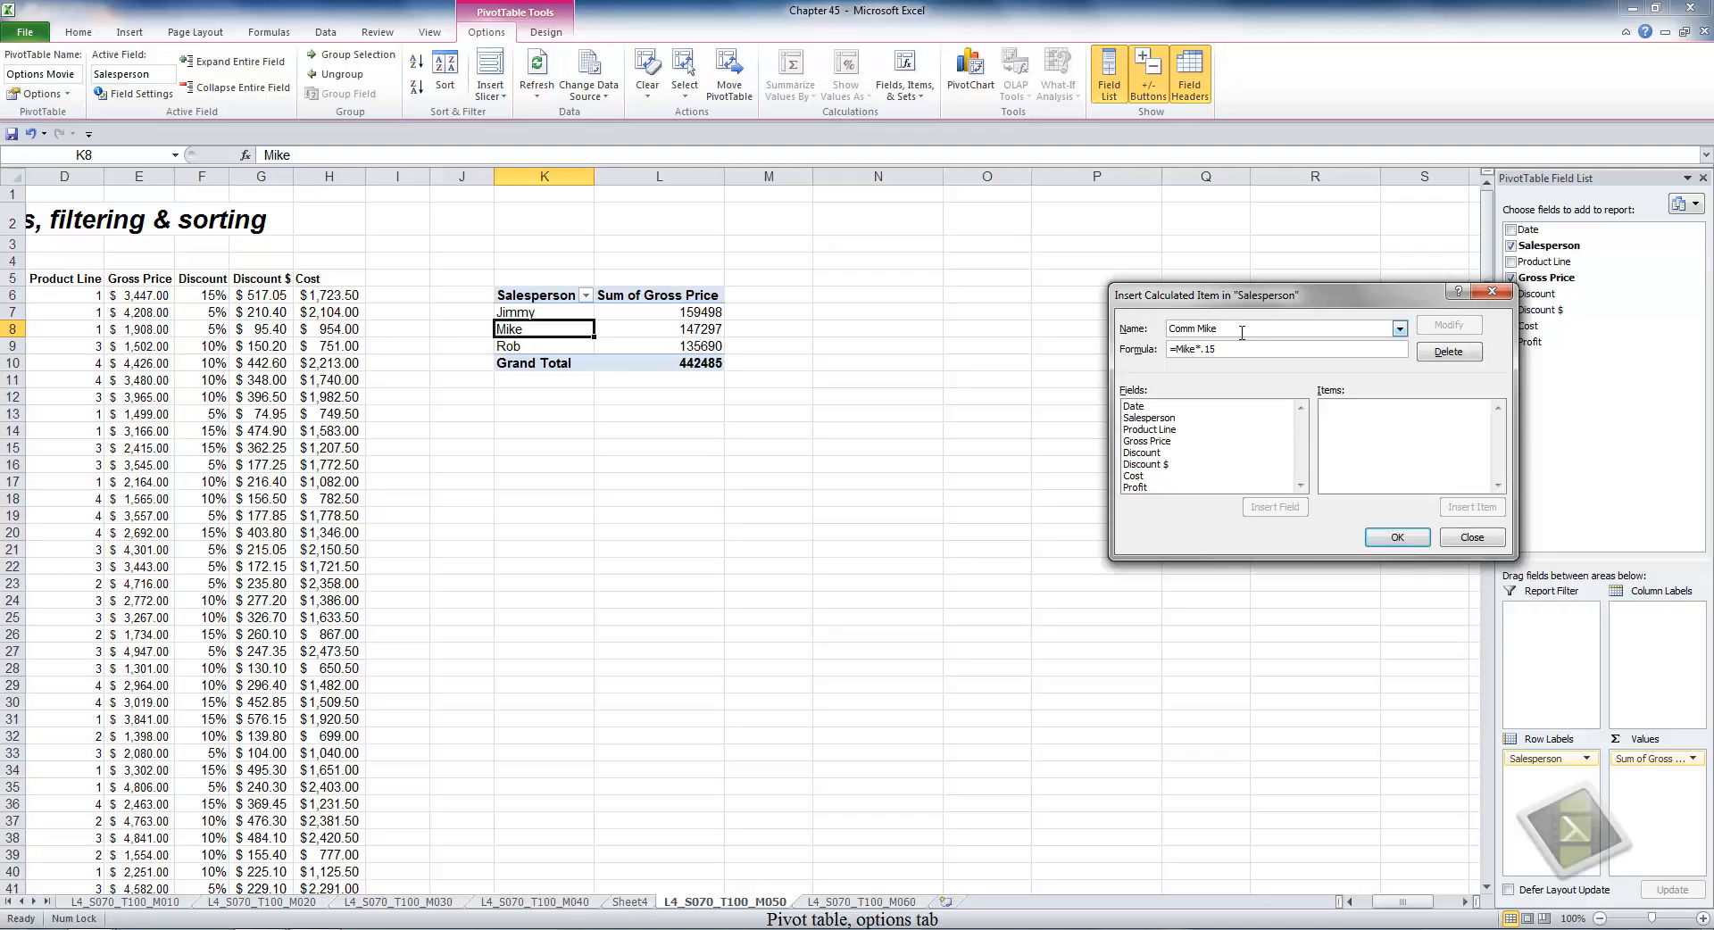
Add a third calculated item named Comm plus the third salesperson's name, calculated as that salesperson's item *.25, and apply the calculated items.
key(BackSpace)
key(BackSpace)
key(BackSpace)
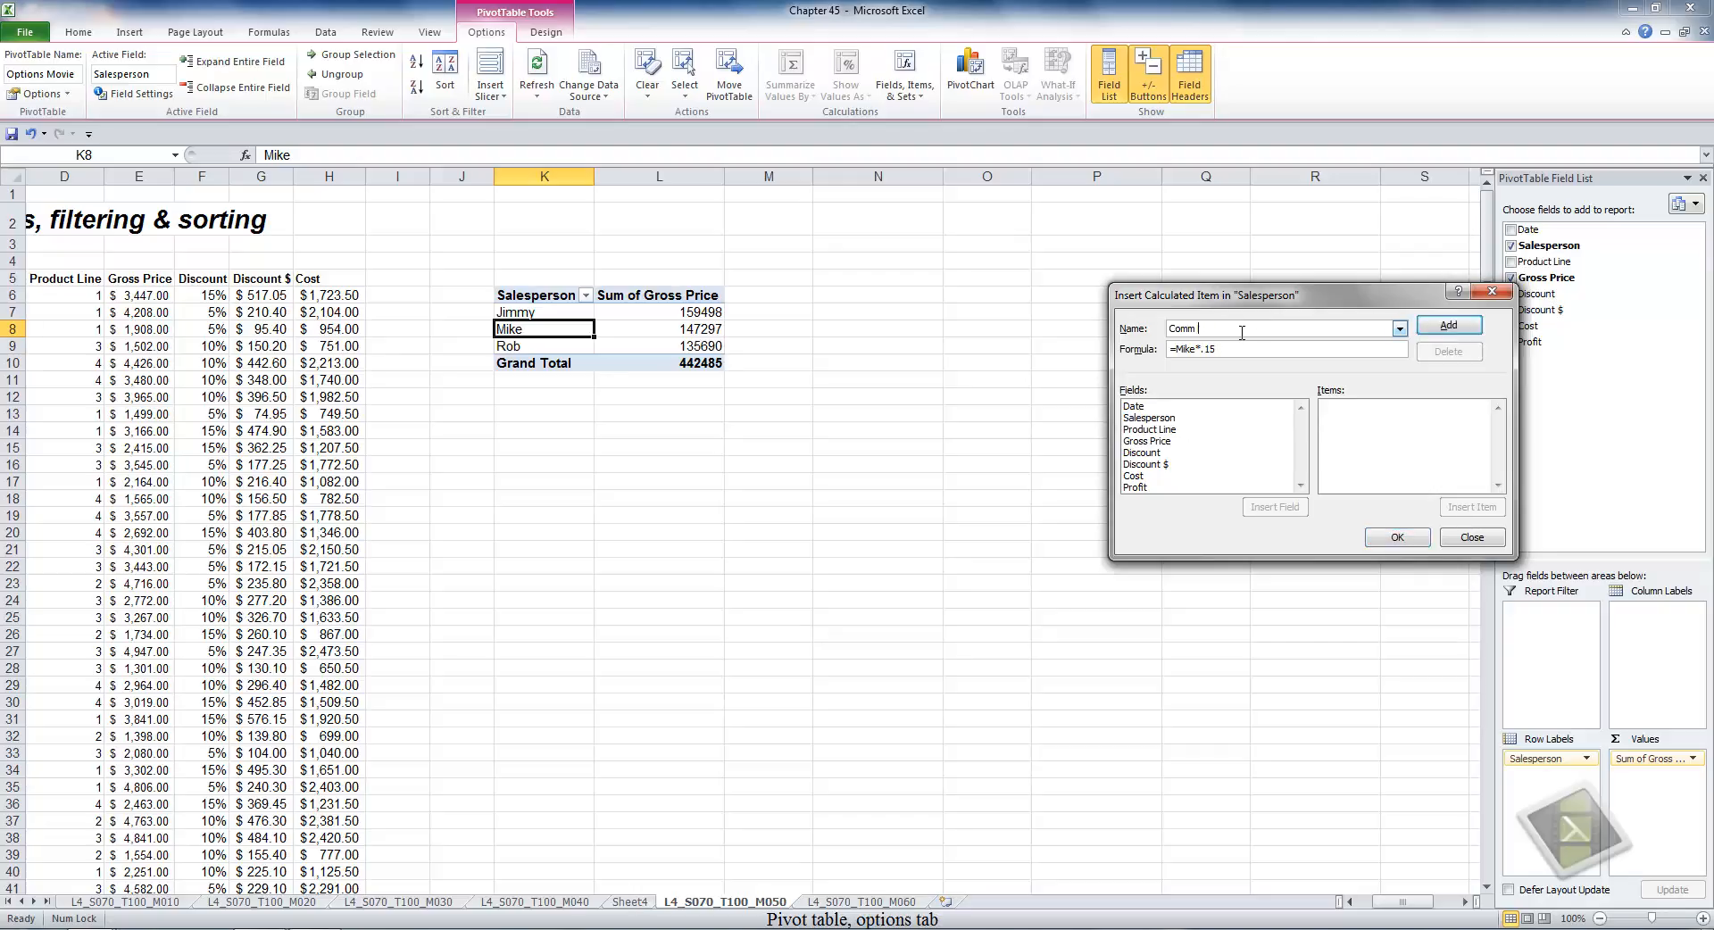
text(Rob)
key(Tab)
click(1148, 418)
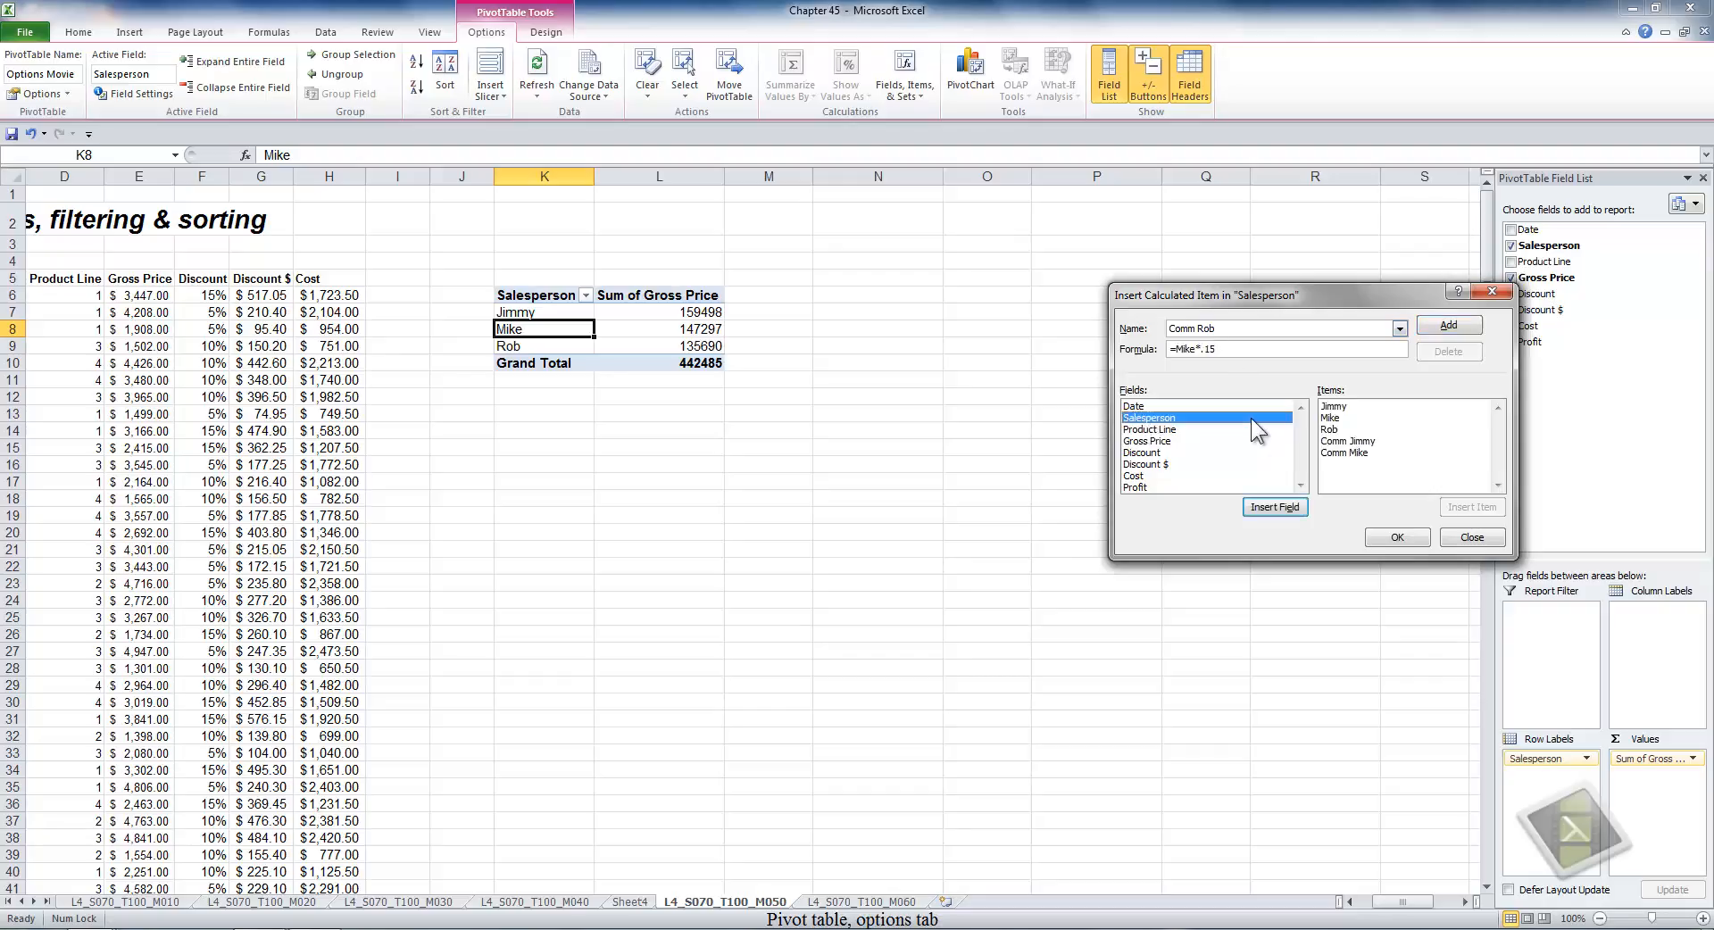
click(1330, 429)
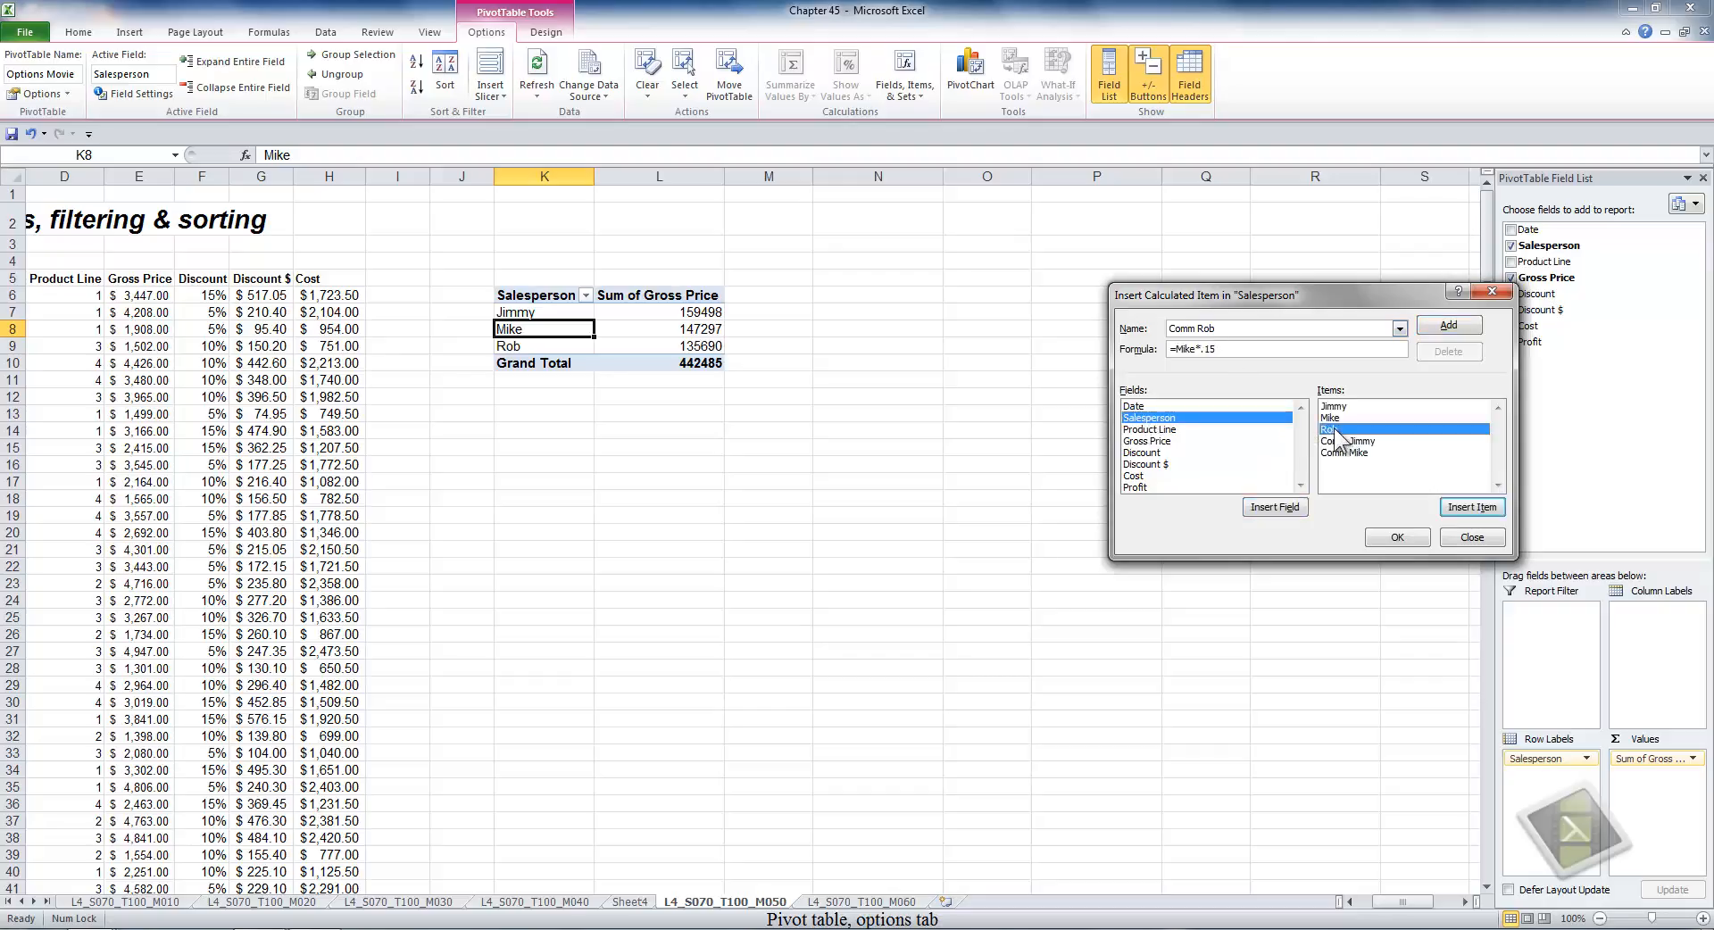
click(1484, 505)
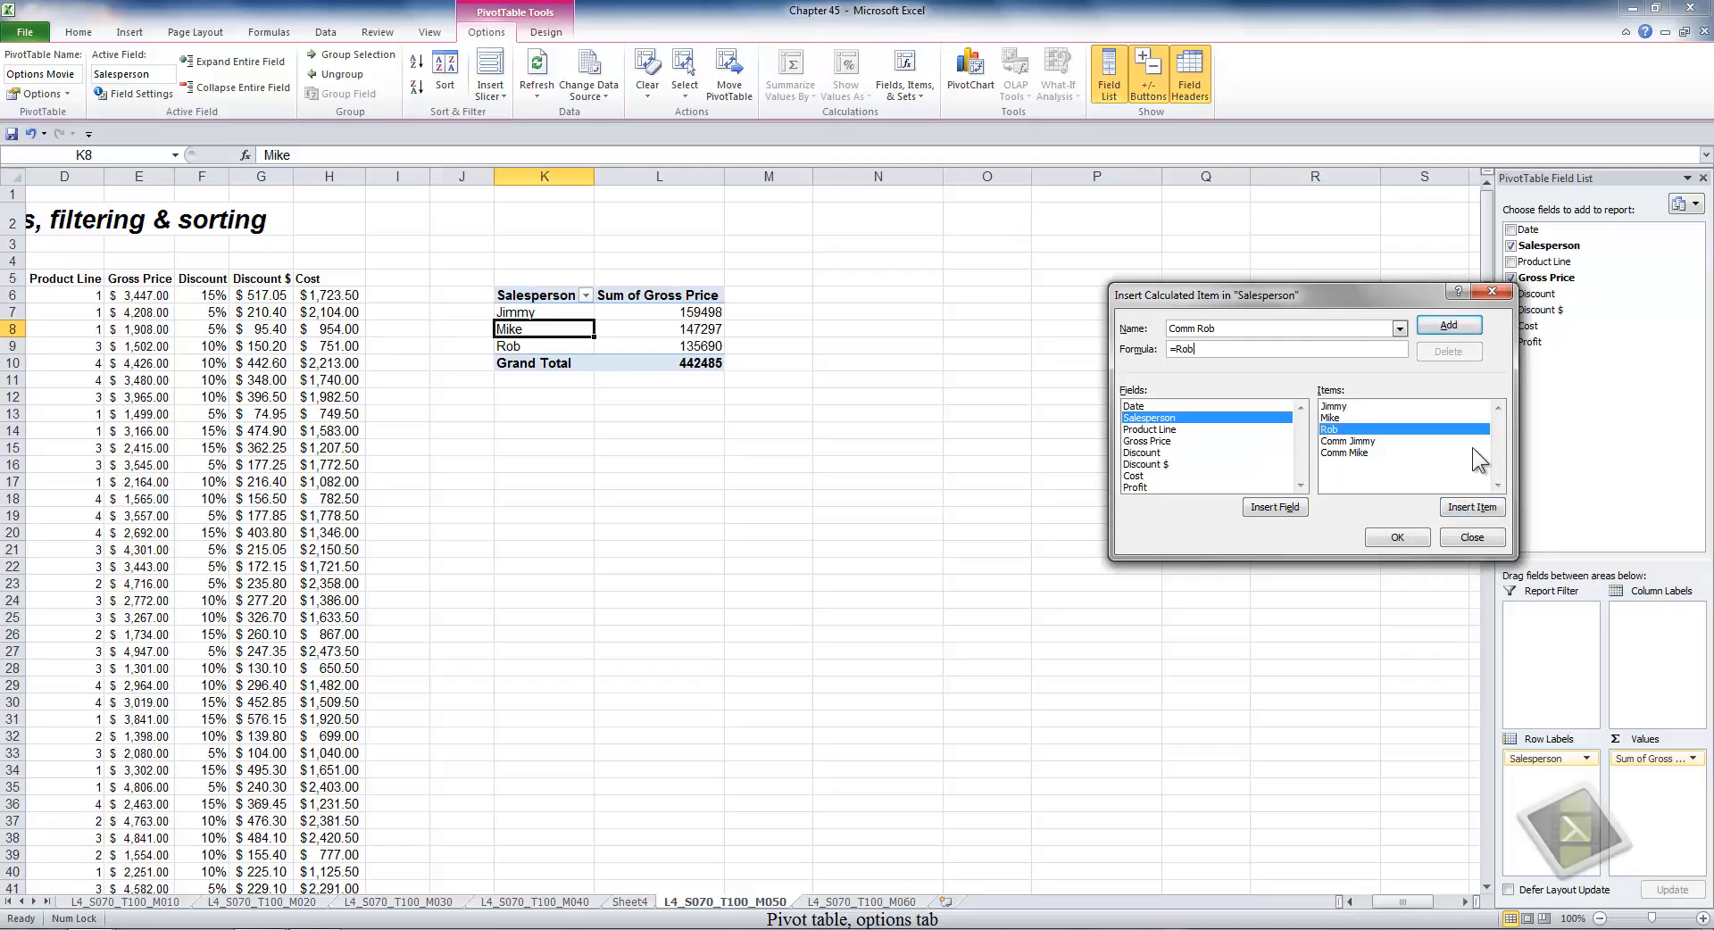
text(*.25)
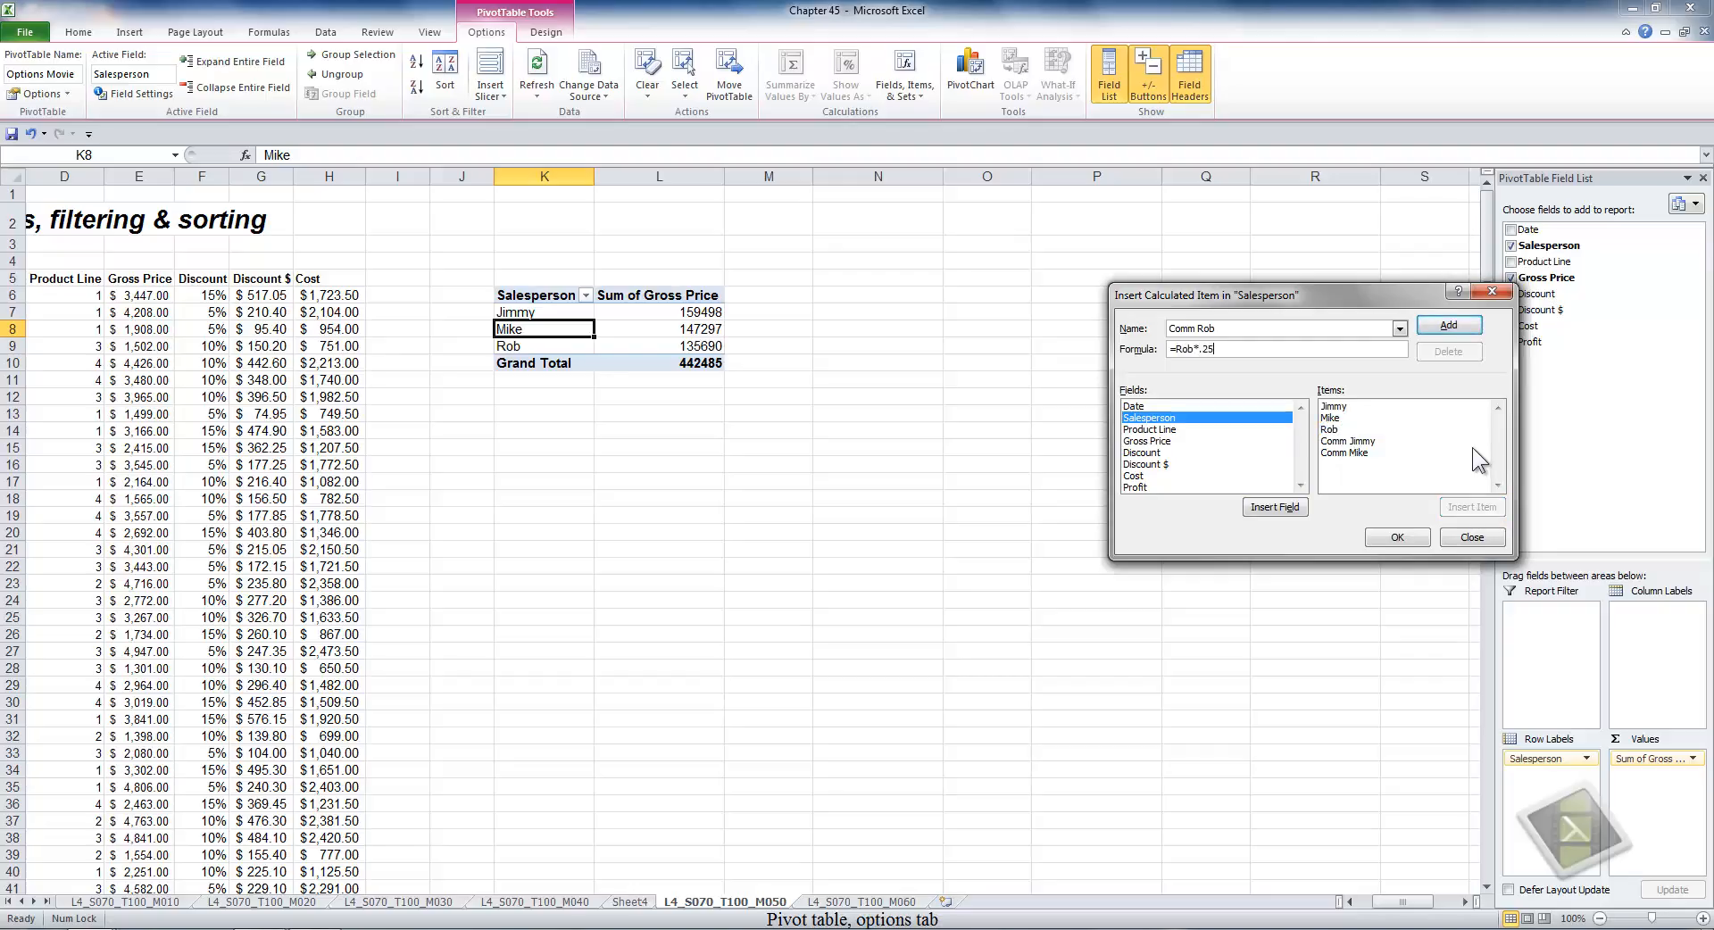
click(1450, 326)
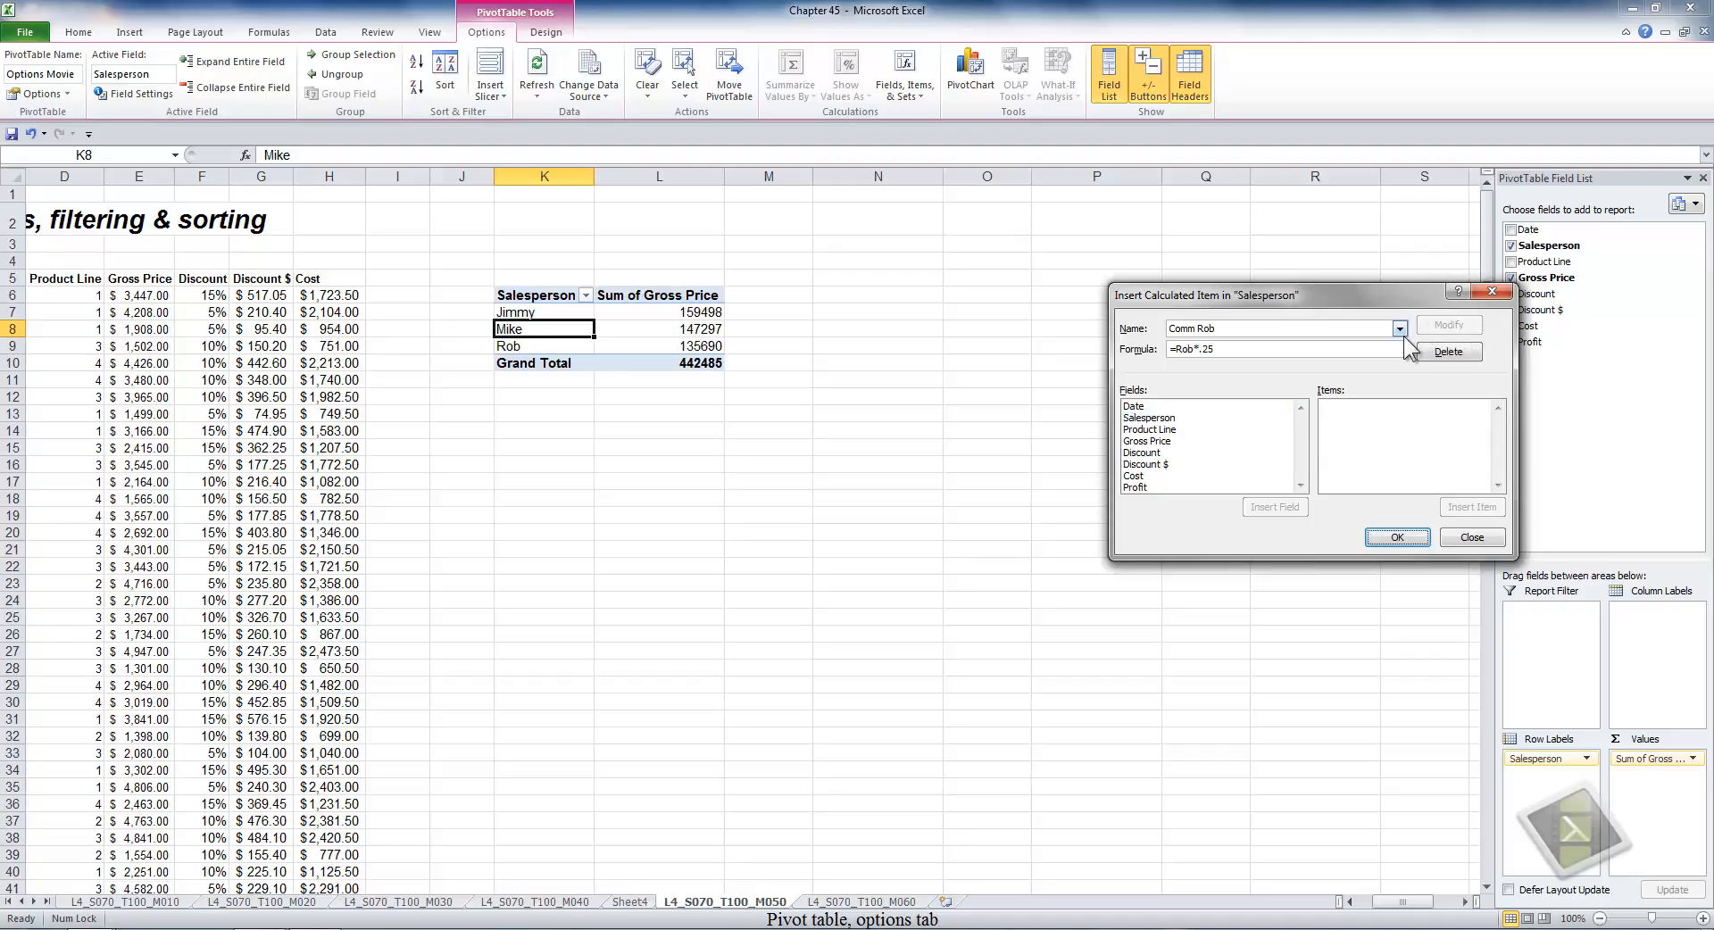
click(1403, 336)
click(1404, 333)
click(1399, 536)
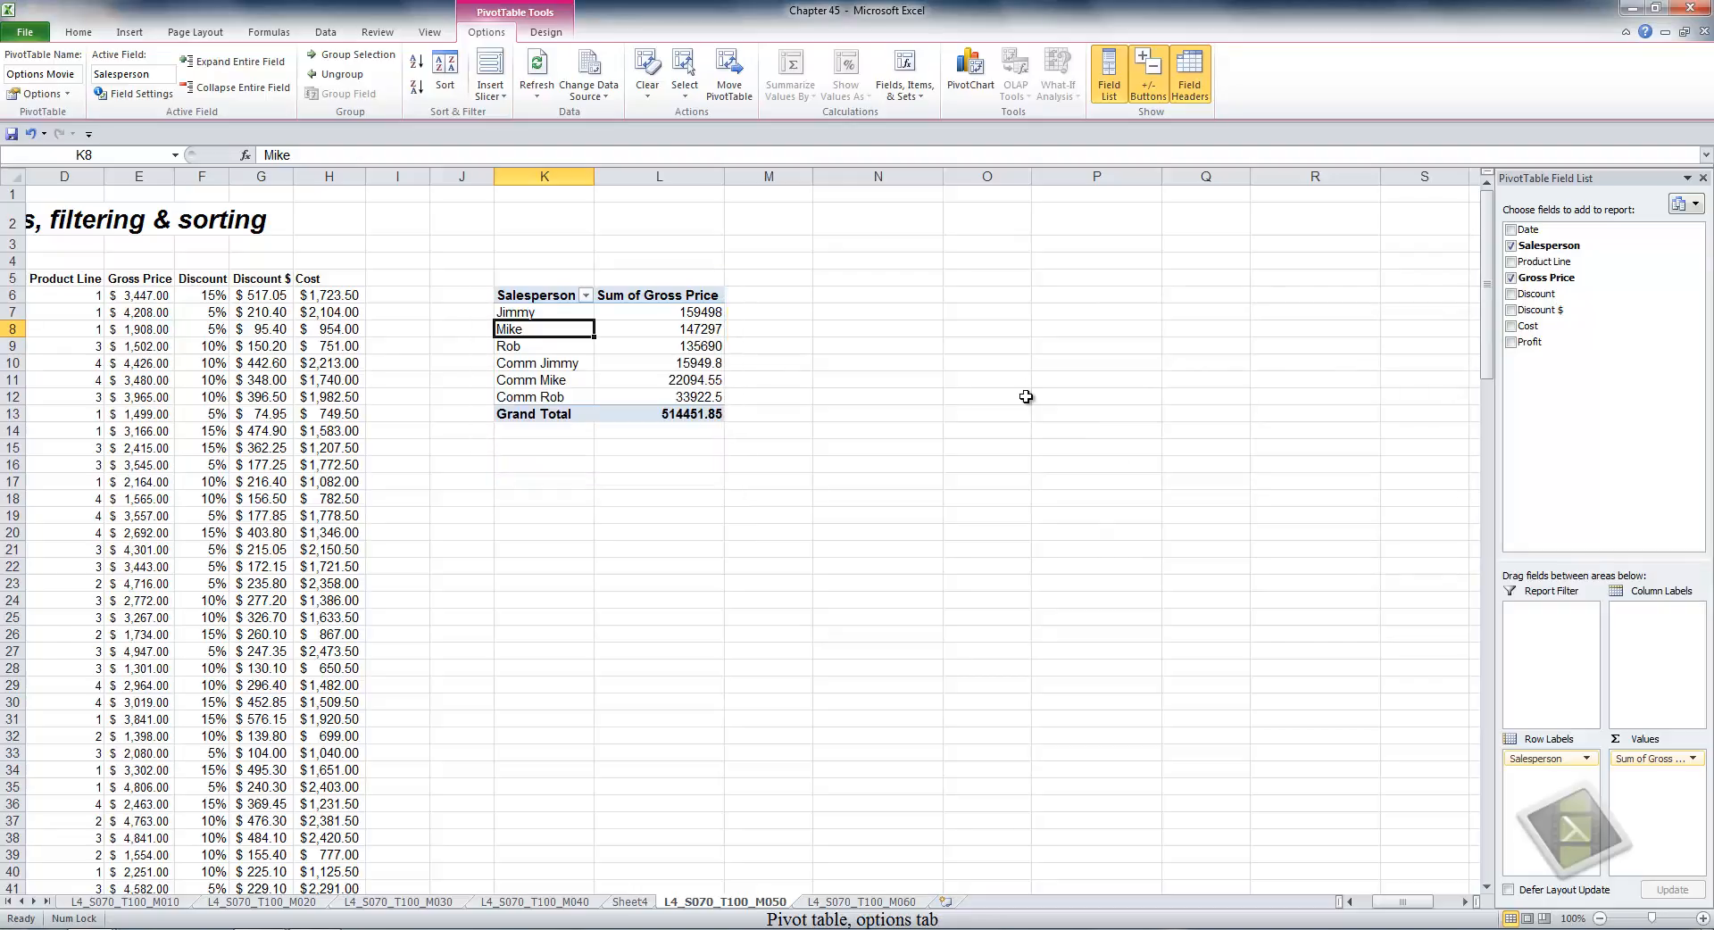
Check the second salesperson's commission by entering a formula in L15 that multiplies their pivot table gross price by .15.
click(719, 312)
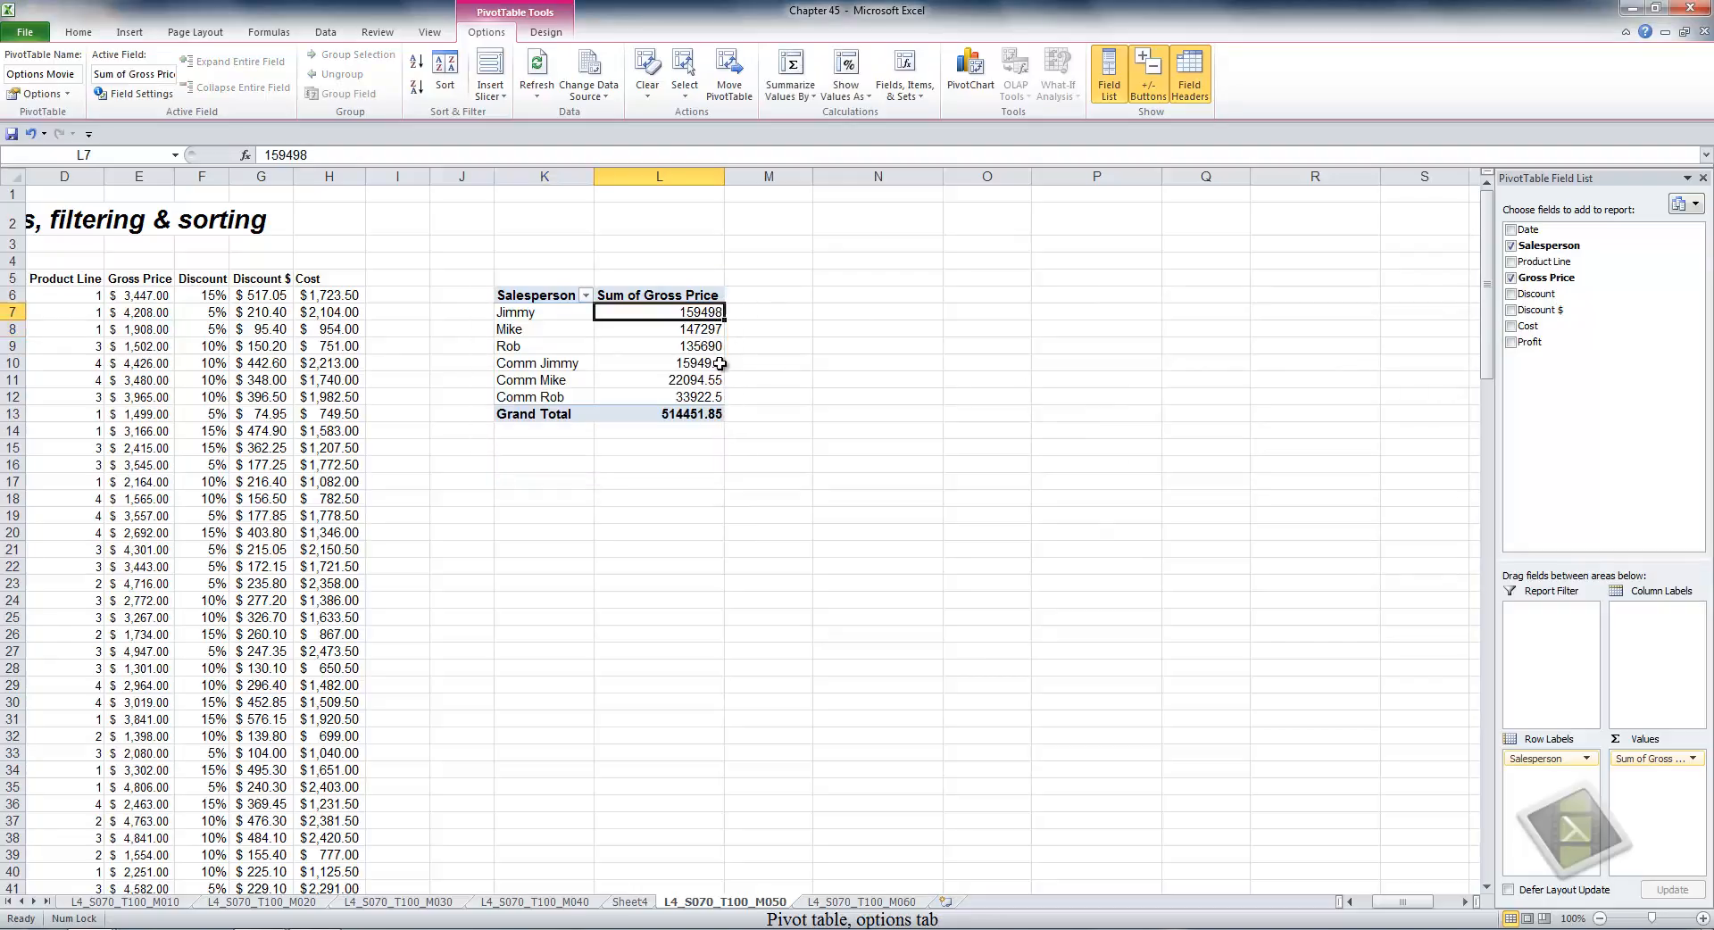
ctrl+click(720, 363)
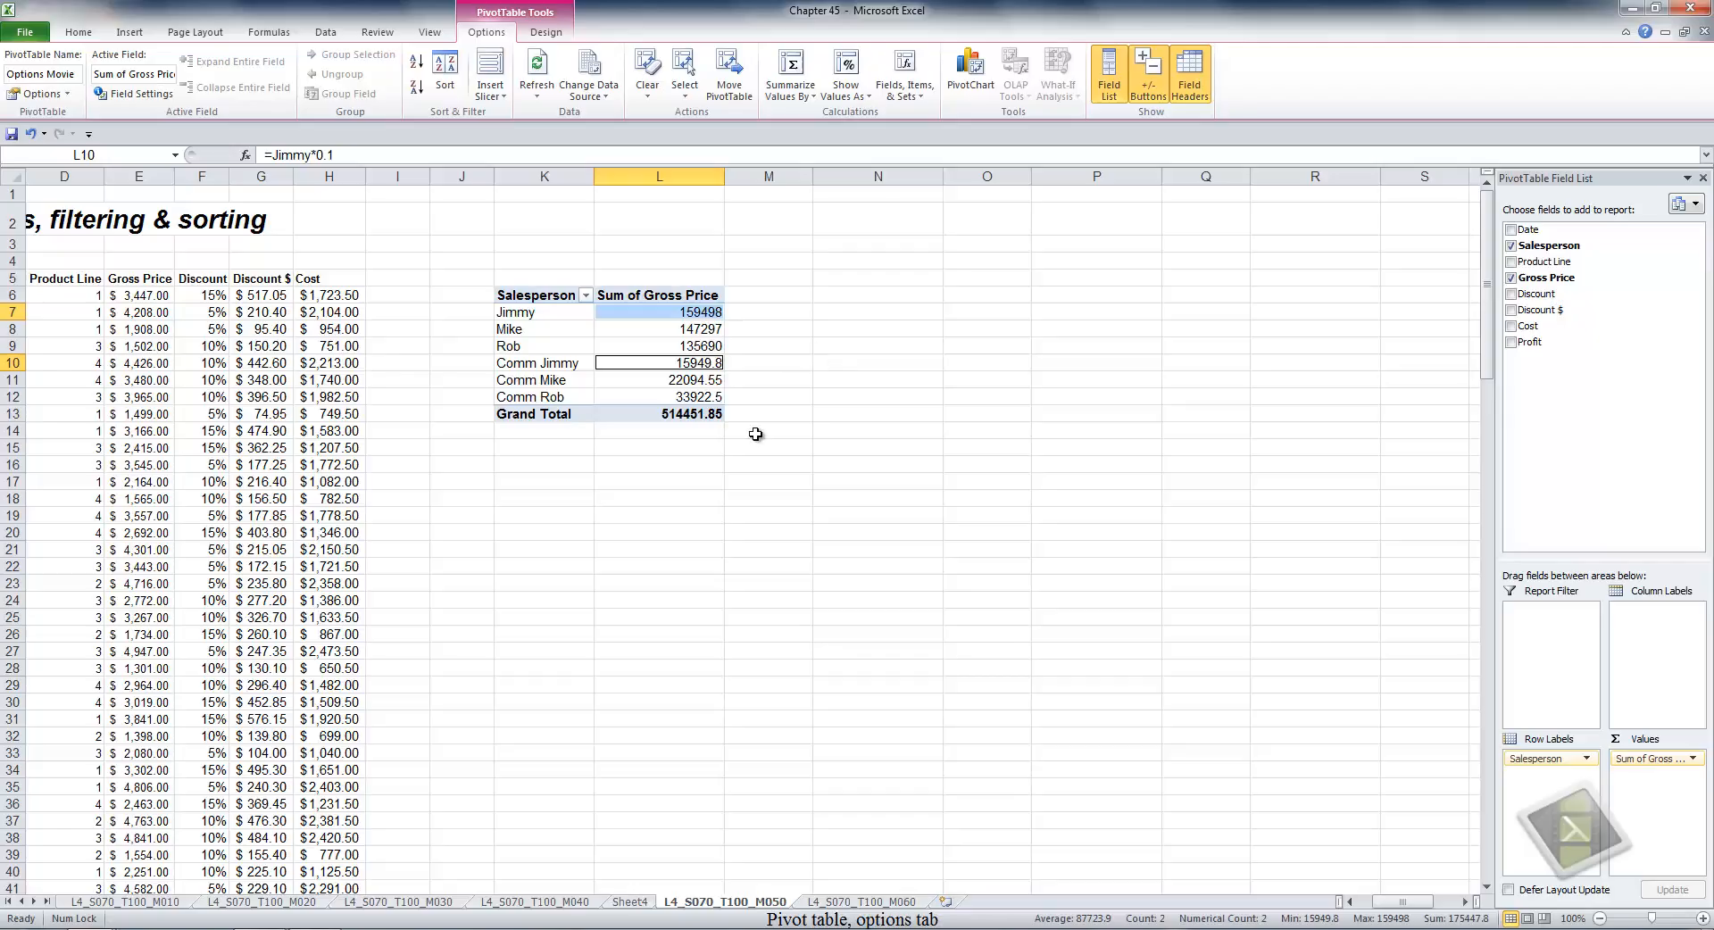
click(692, 449)
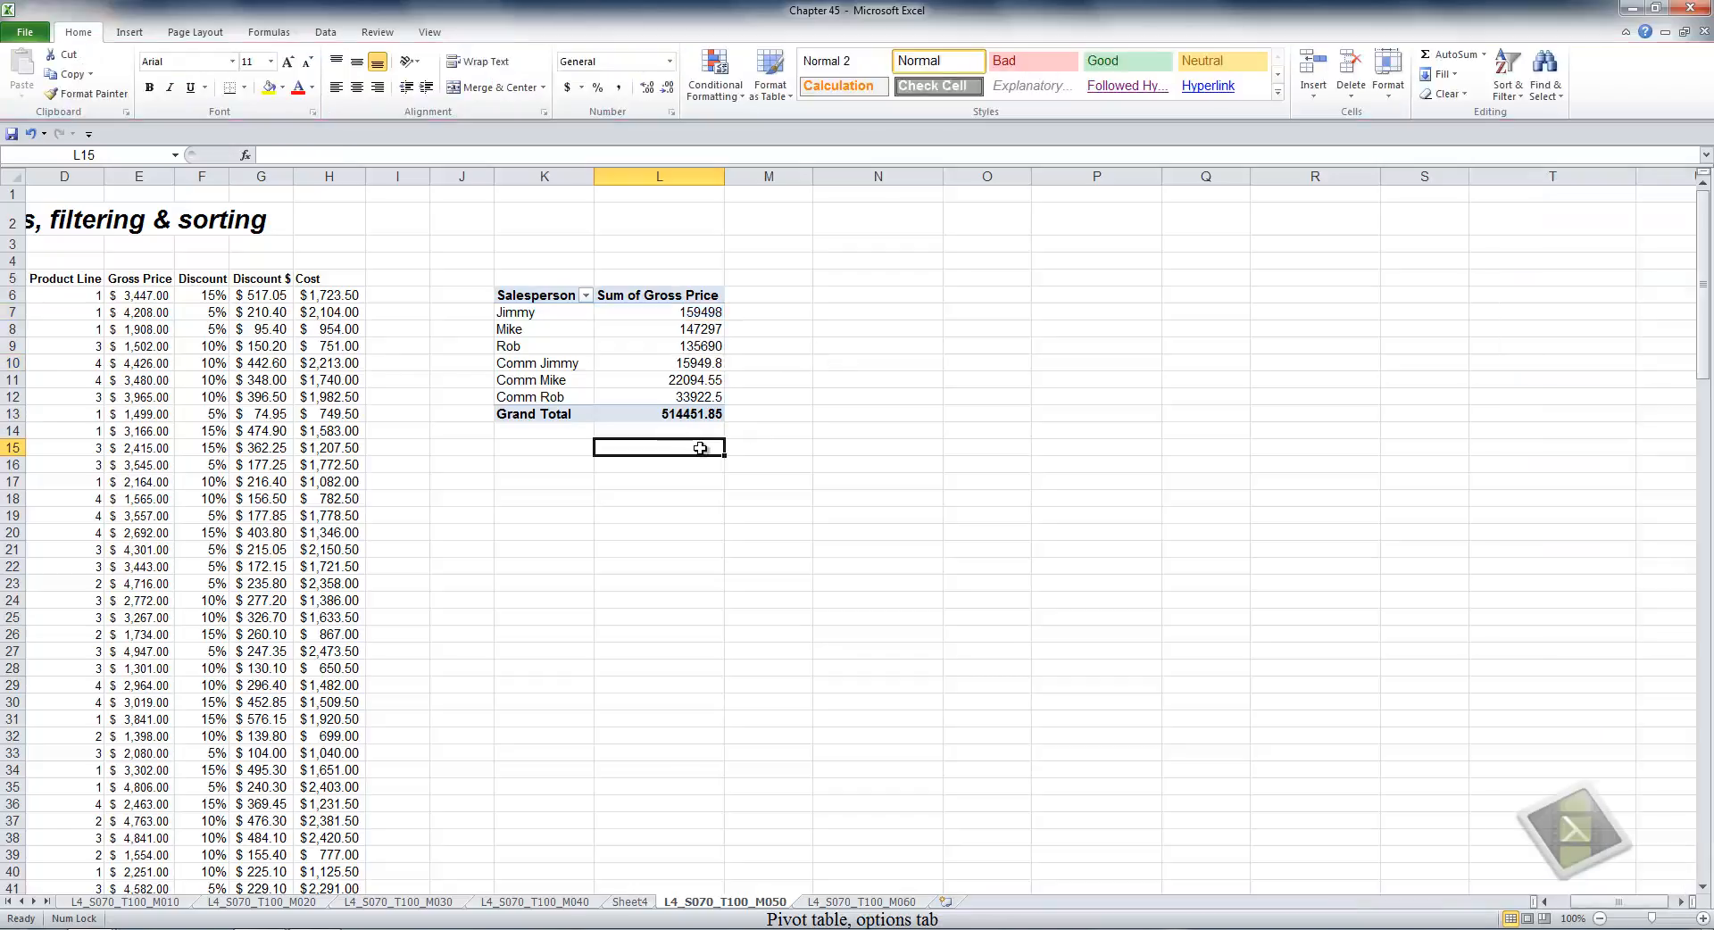
text(=)
click(705, 330)
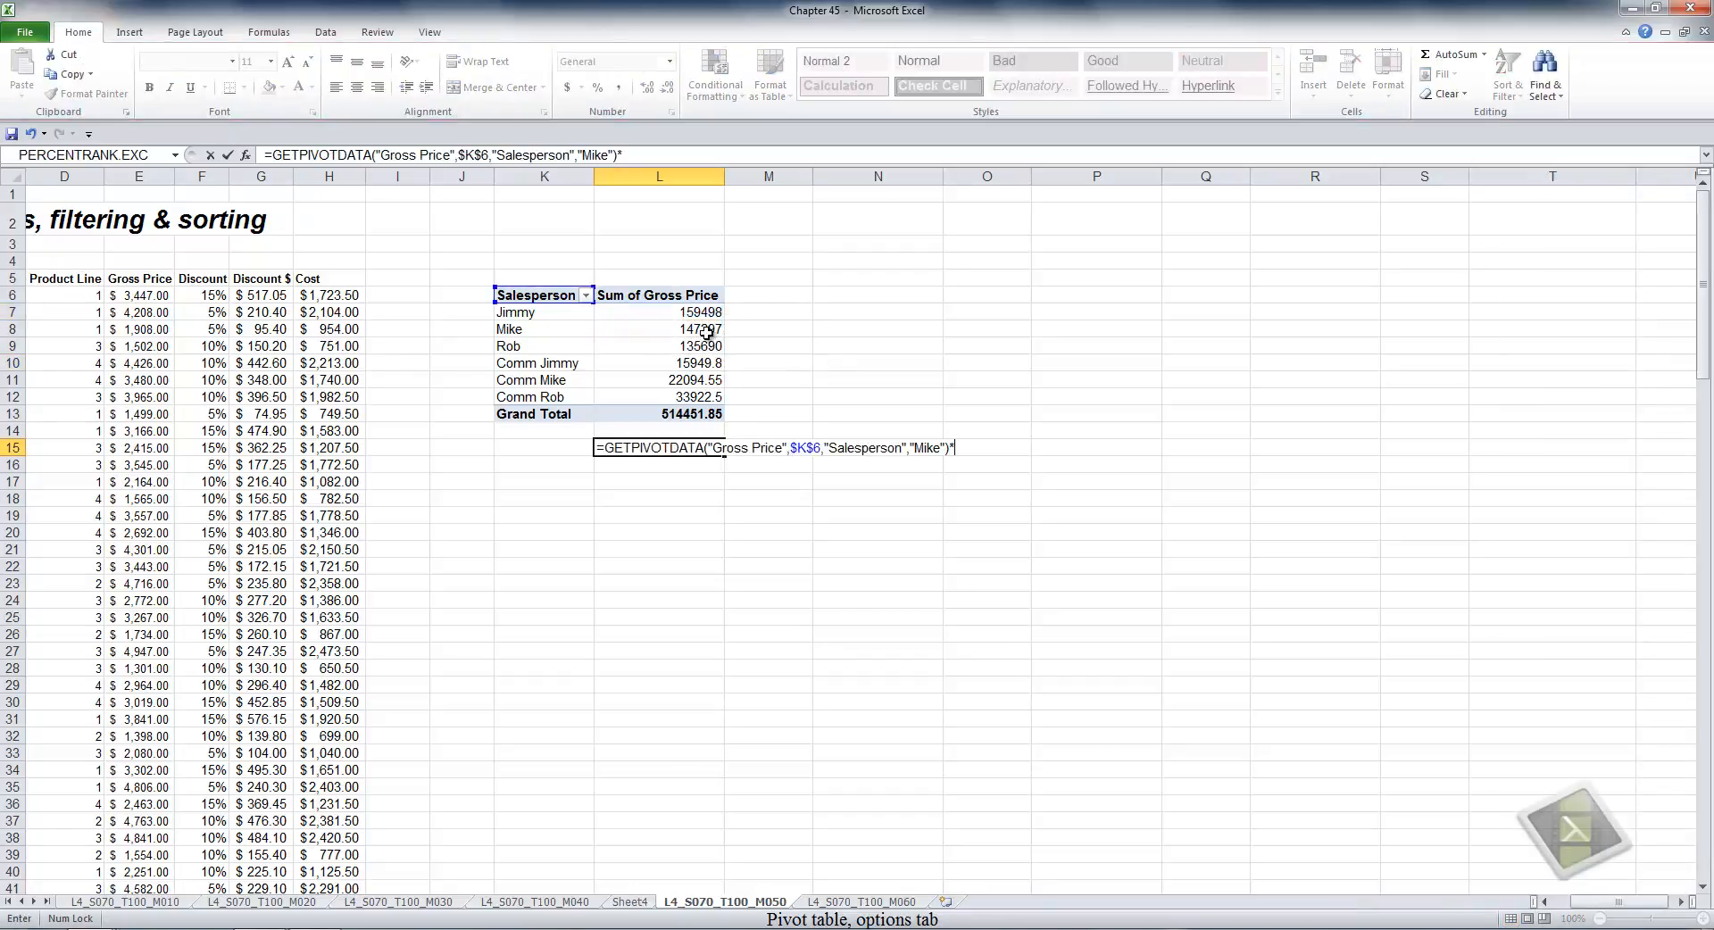
text(*.15)
key(Return)
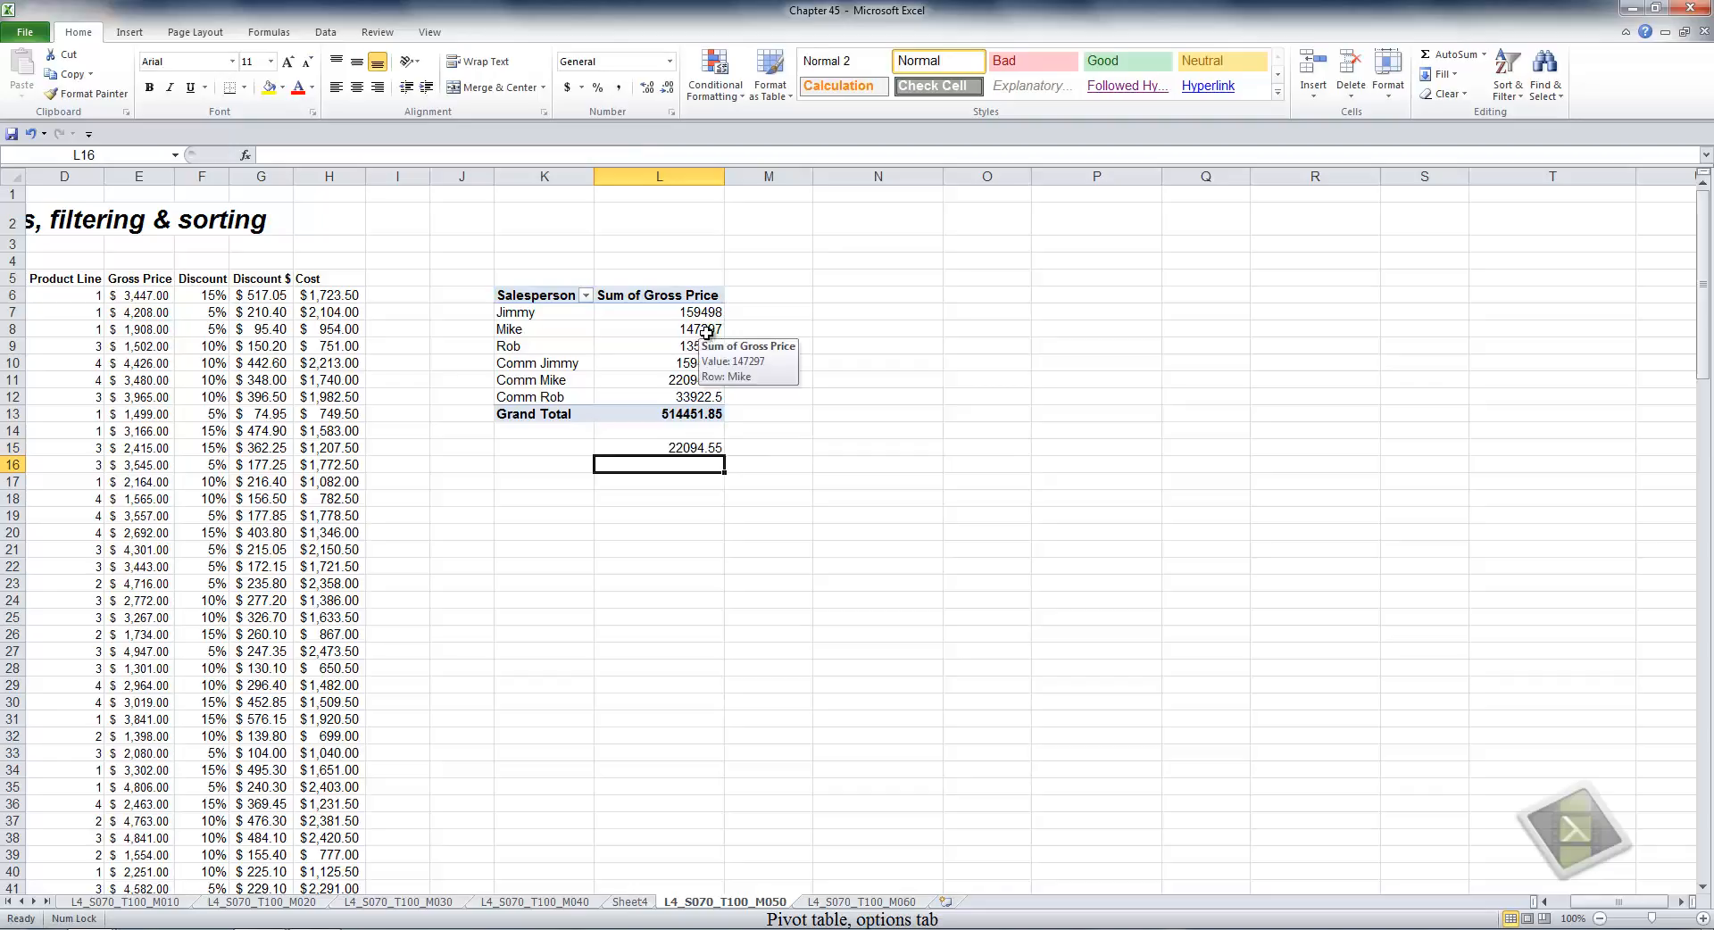
click(708, 379)
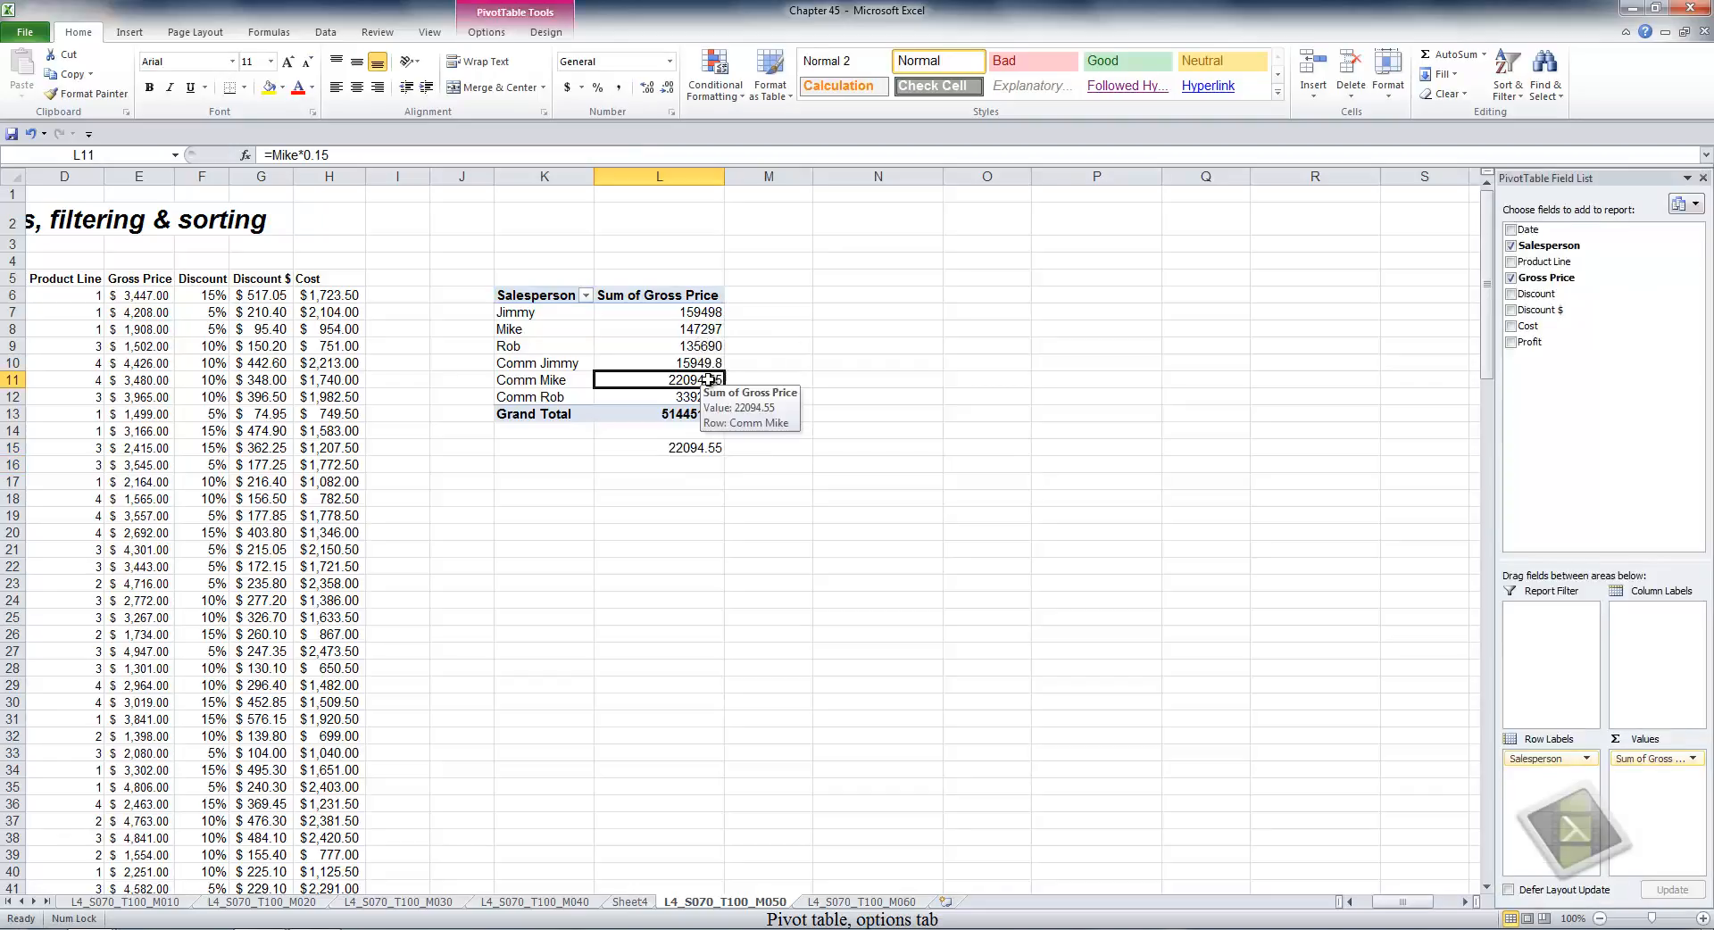
Check the third salesperson's commission in L16 as their pivot table gross price *.25, and clear both check formulas.
click(708, 468)
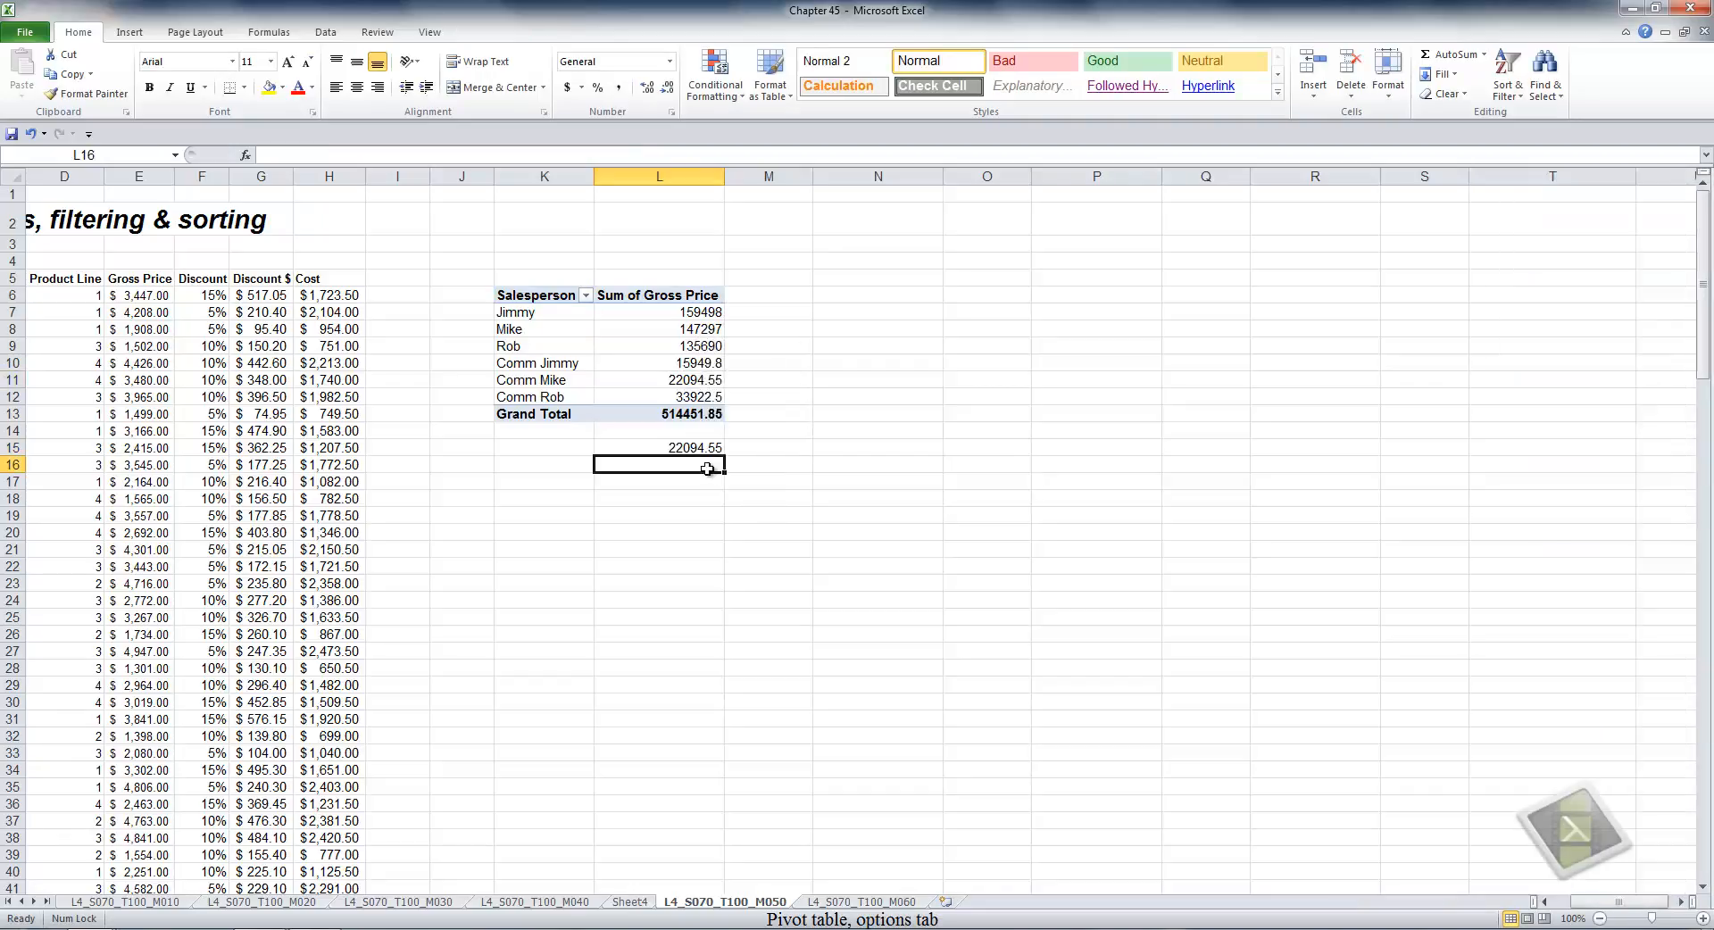
text(=)
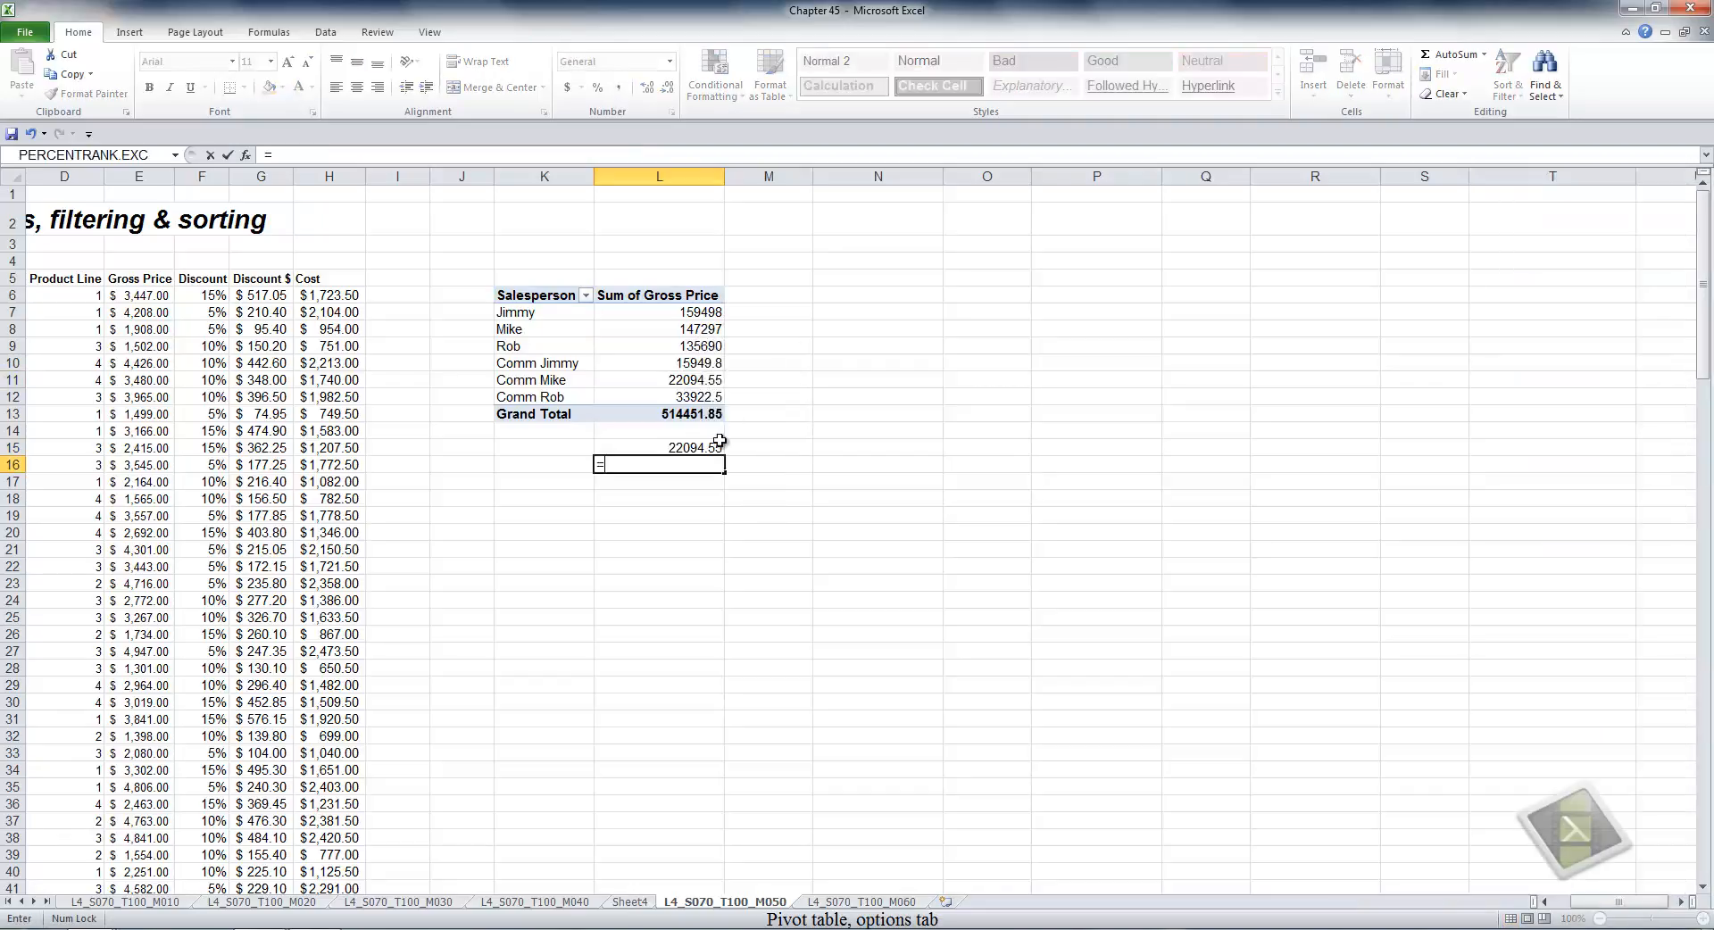
click(708, 345)
text(*.25)
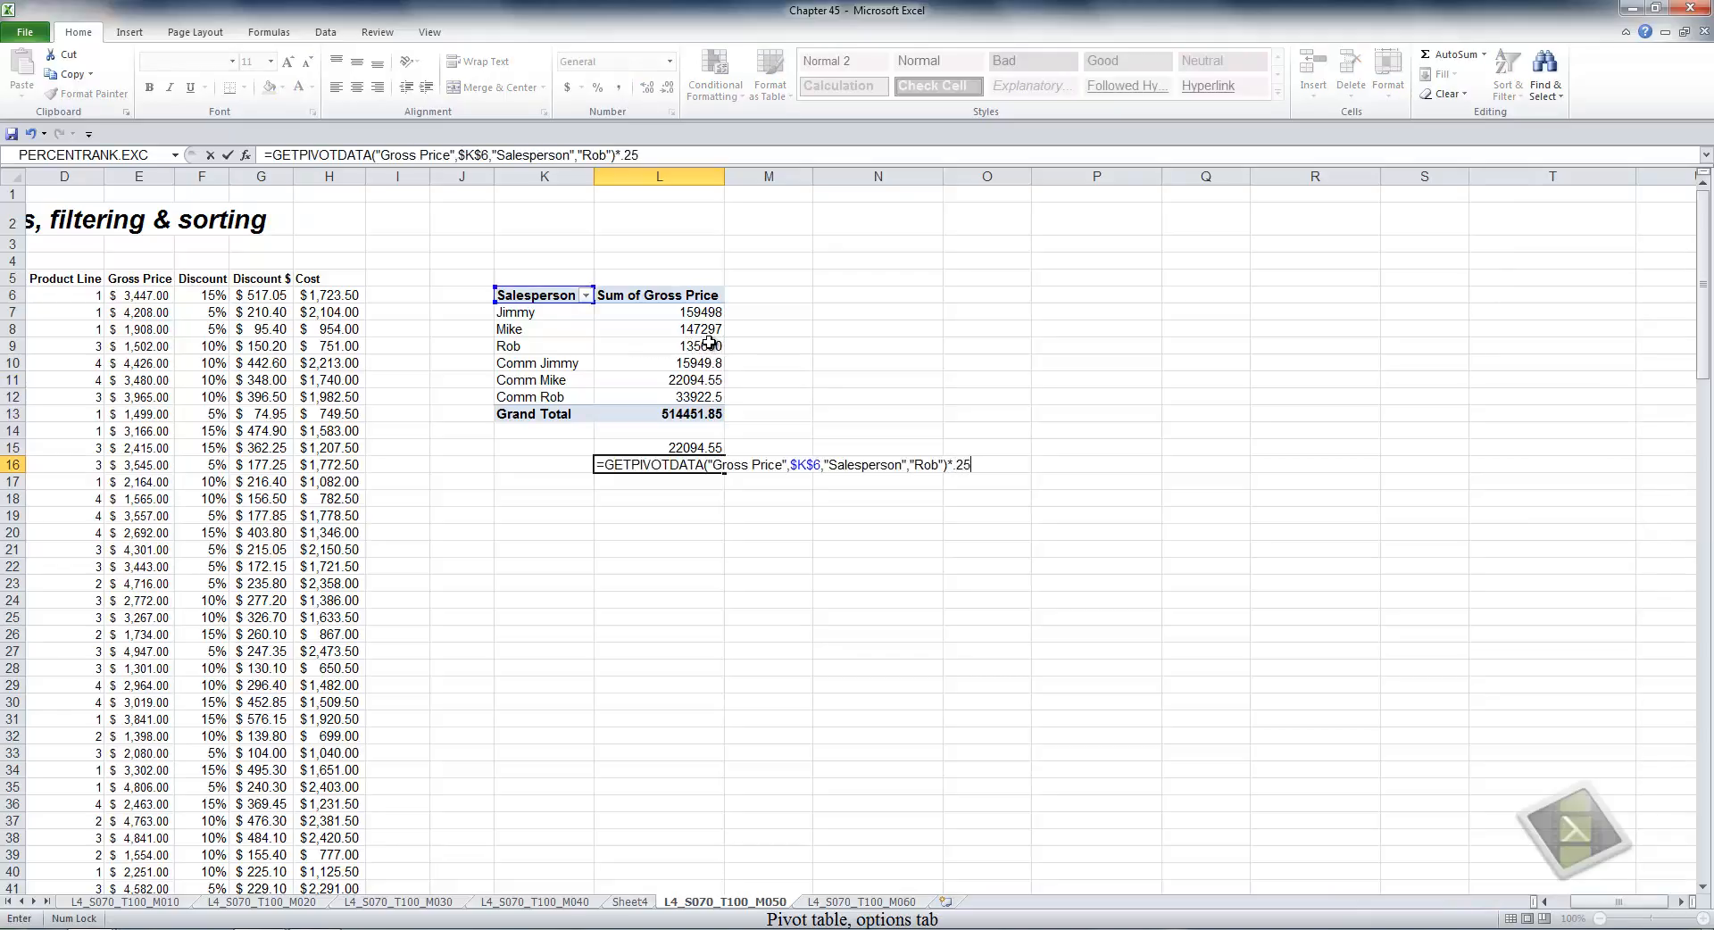
key(Return)
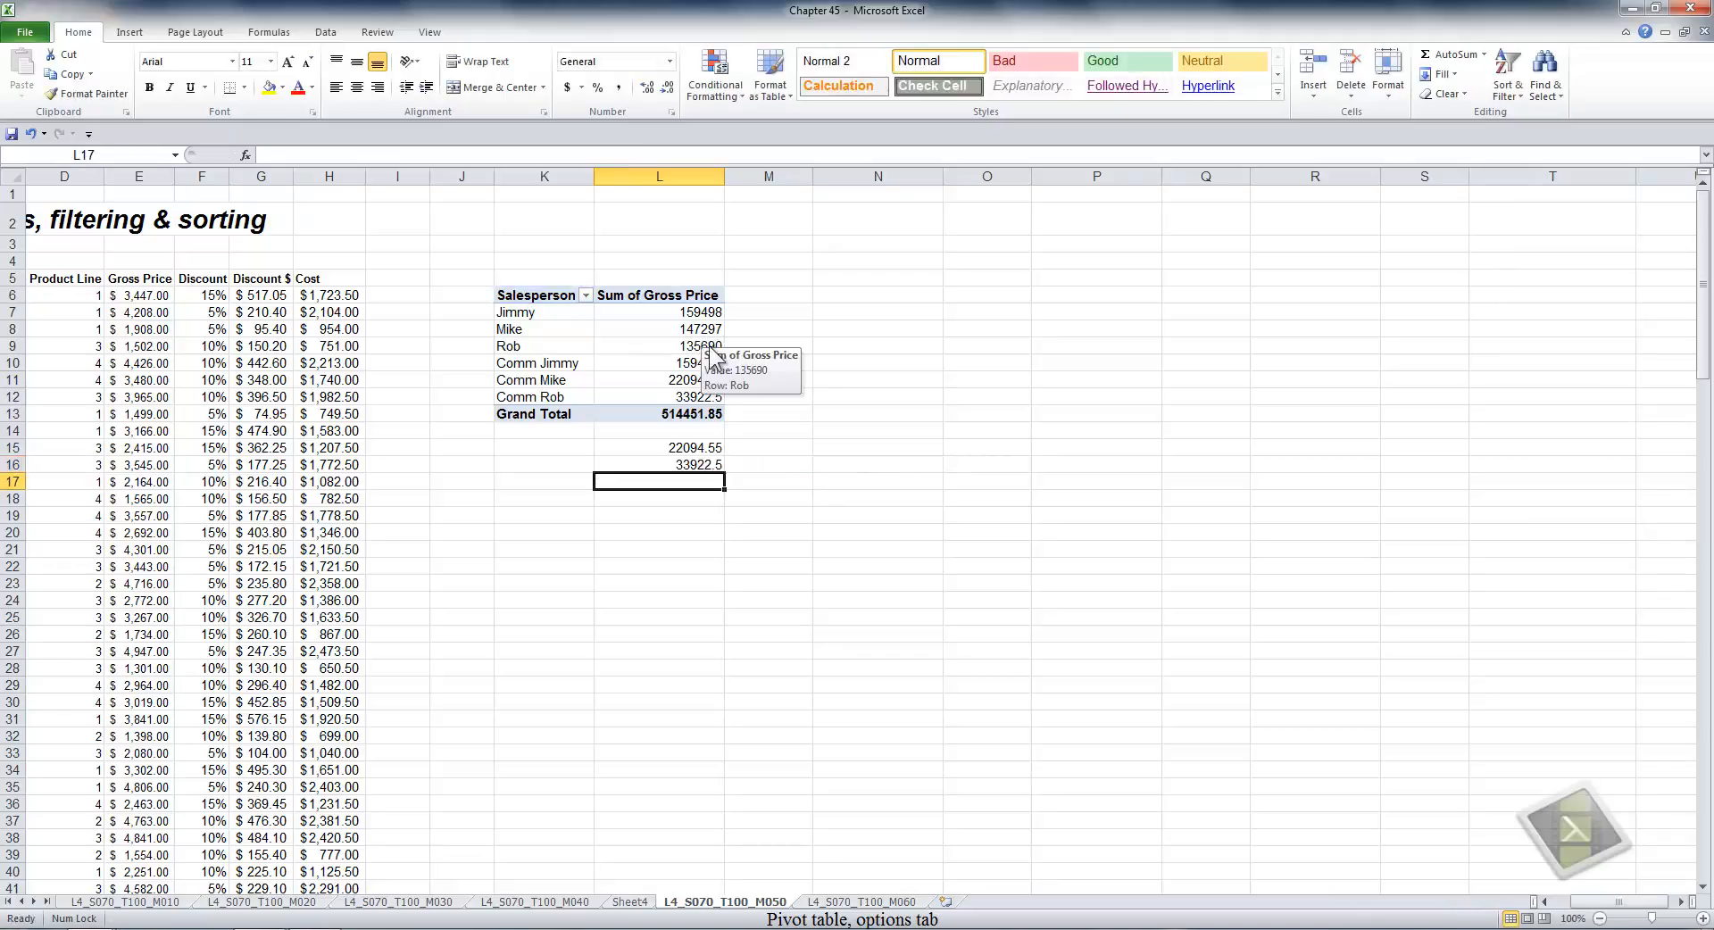
click(711, 396)
ctrl+click(712, 462)
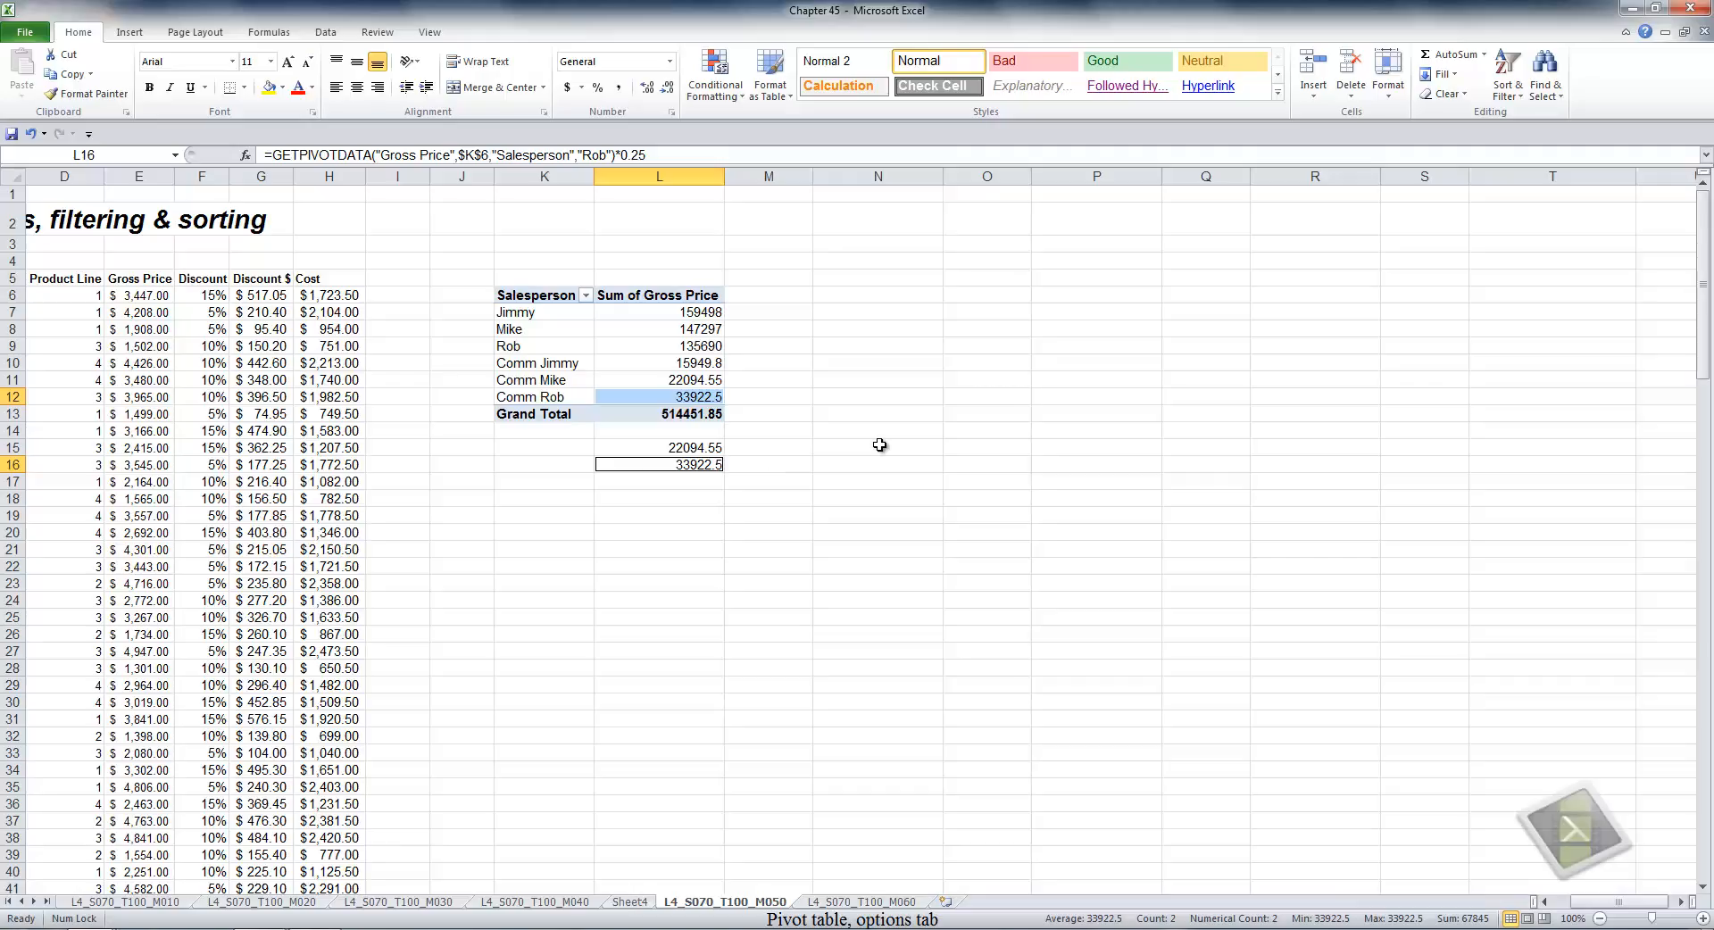
drag(668, 431, 768, 494)
key(Delete)
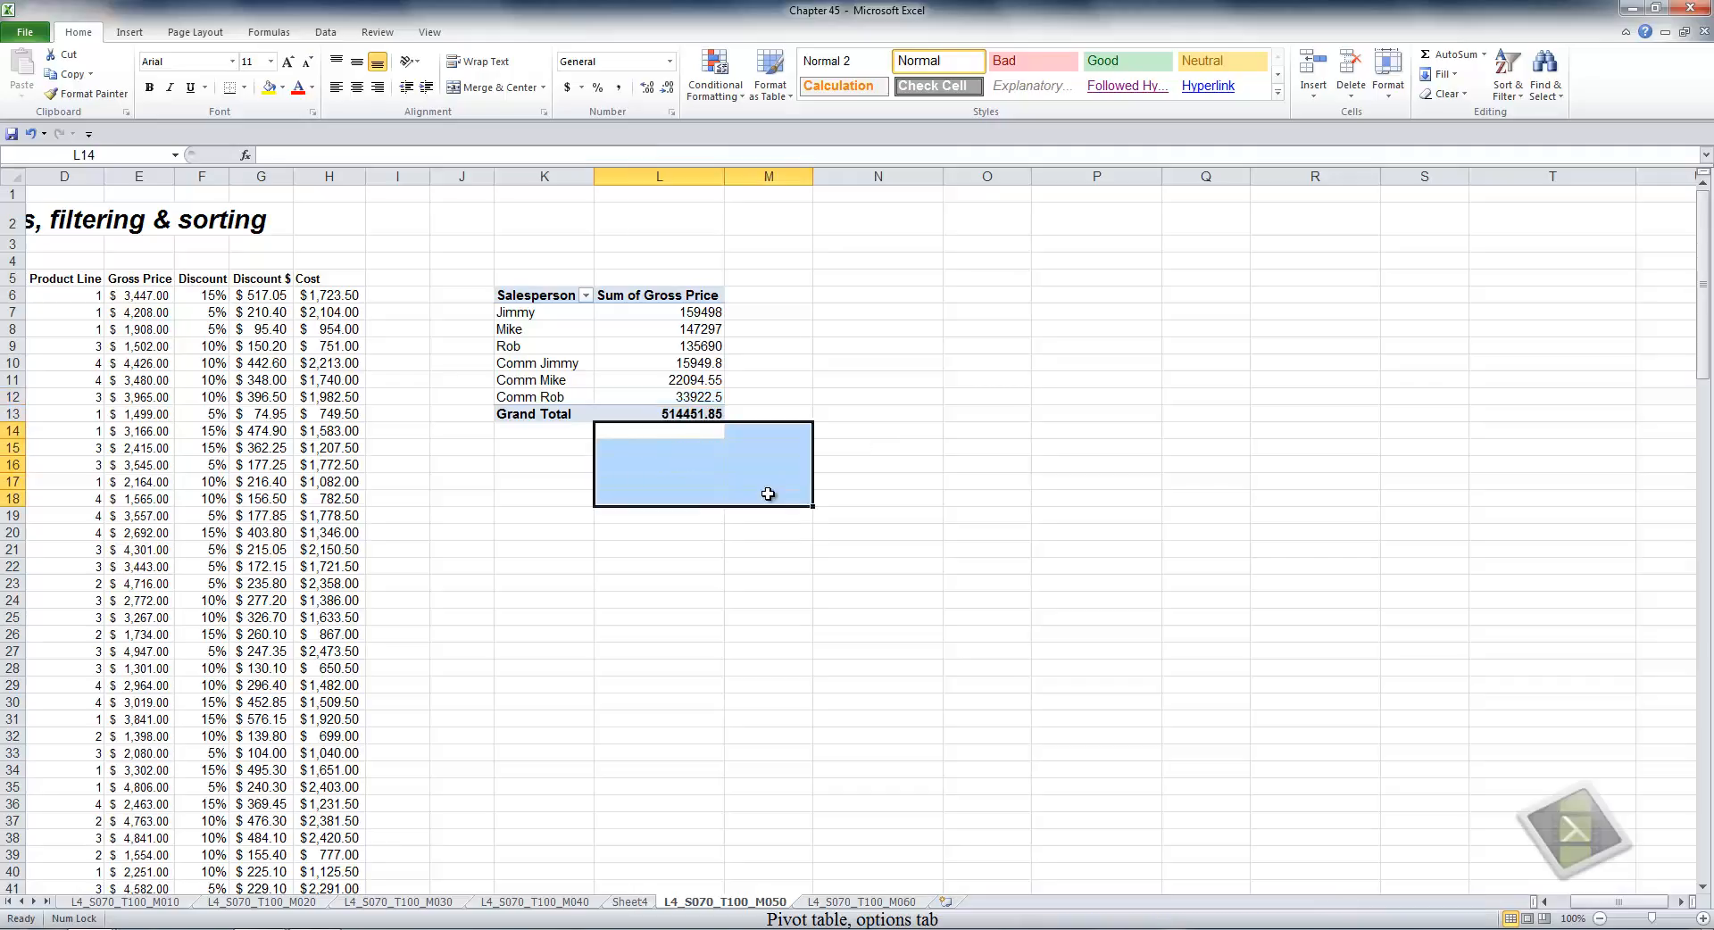
List the pivot table's calculated field and calculated item formulas on a new sheet, and return to sheet L4_S070_T100_M050.
click(536, 346)
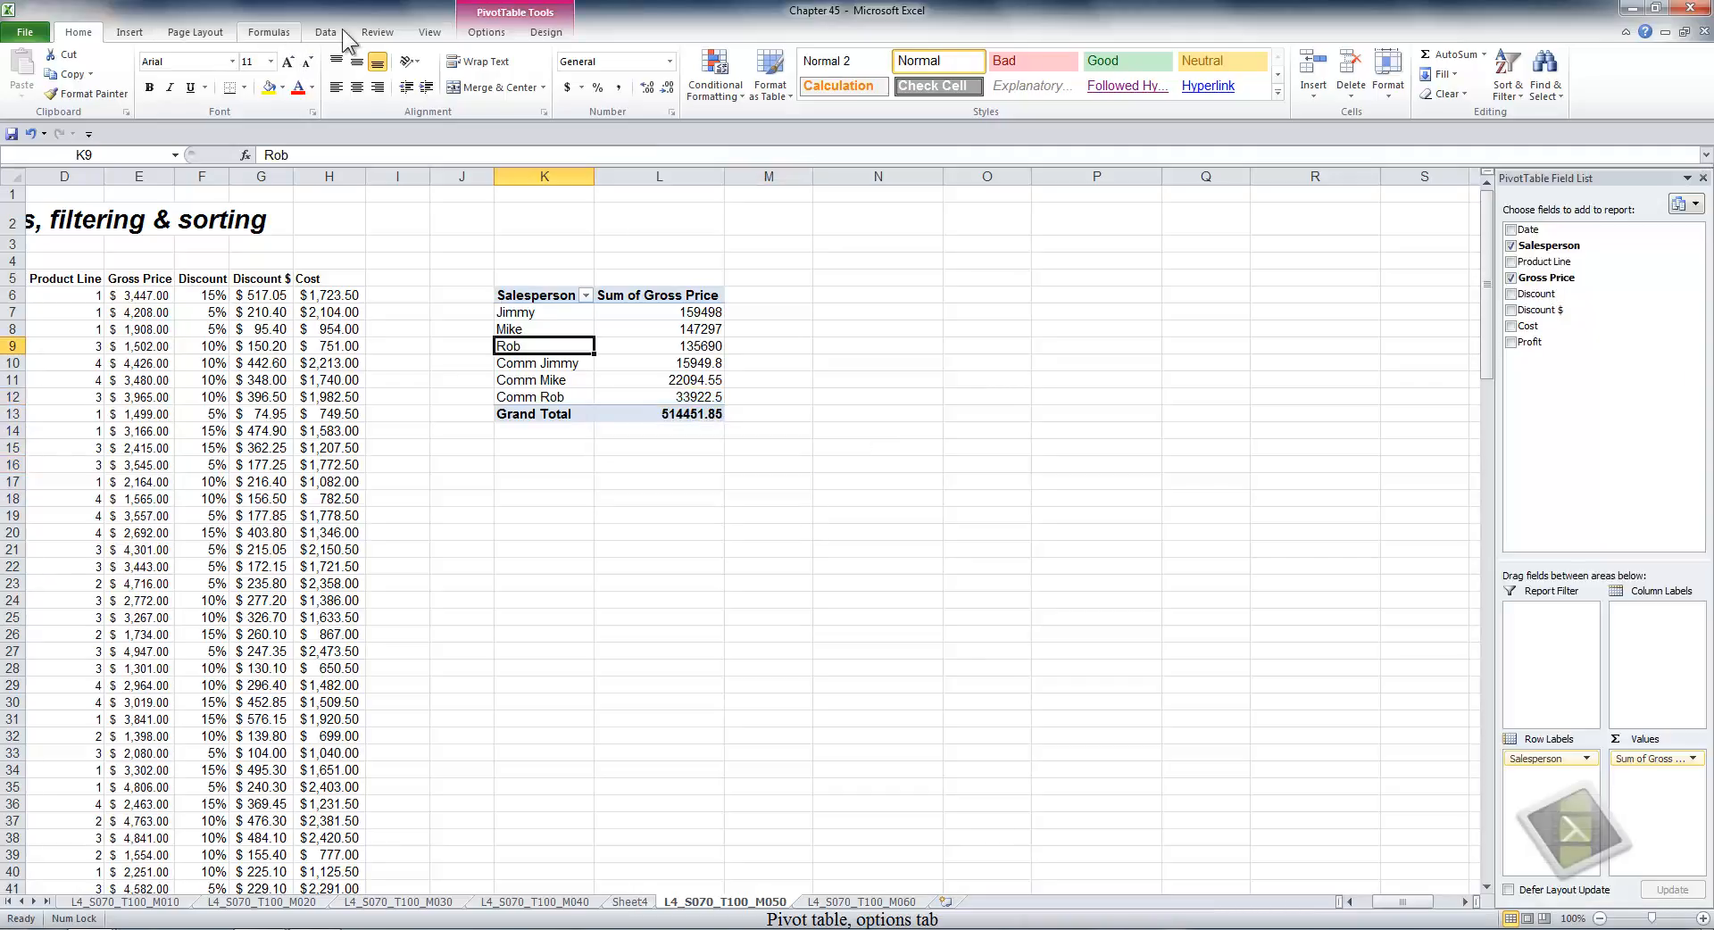
click(487, 33)
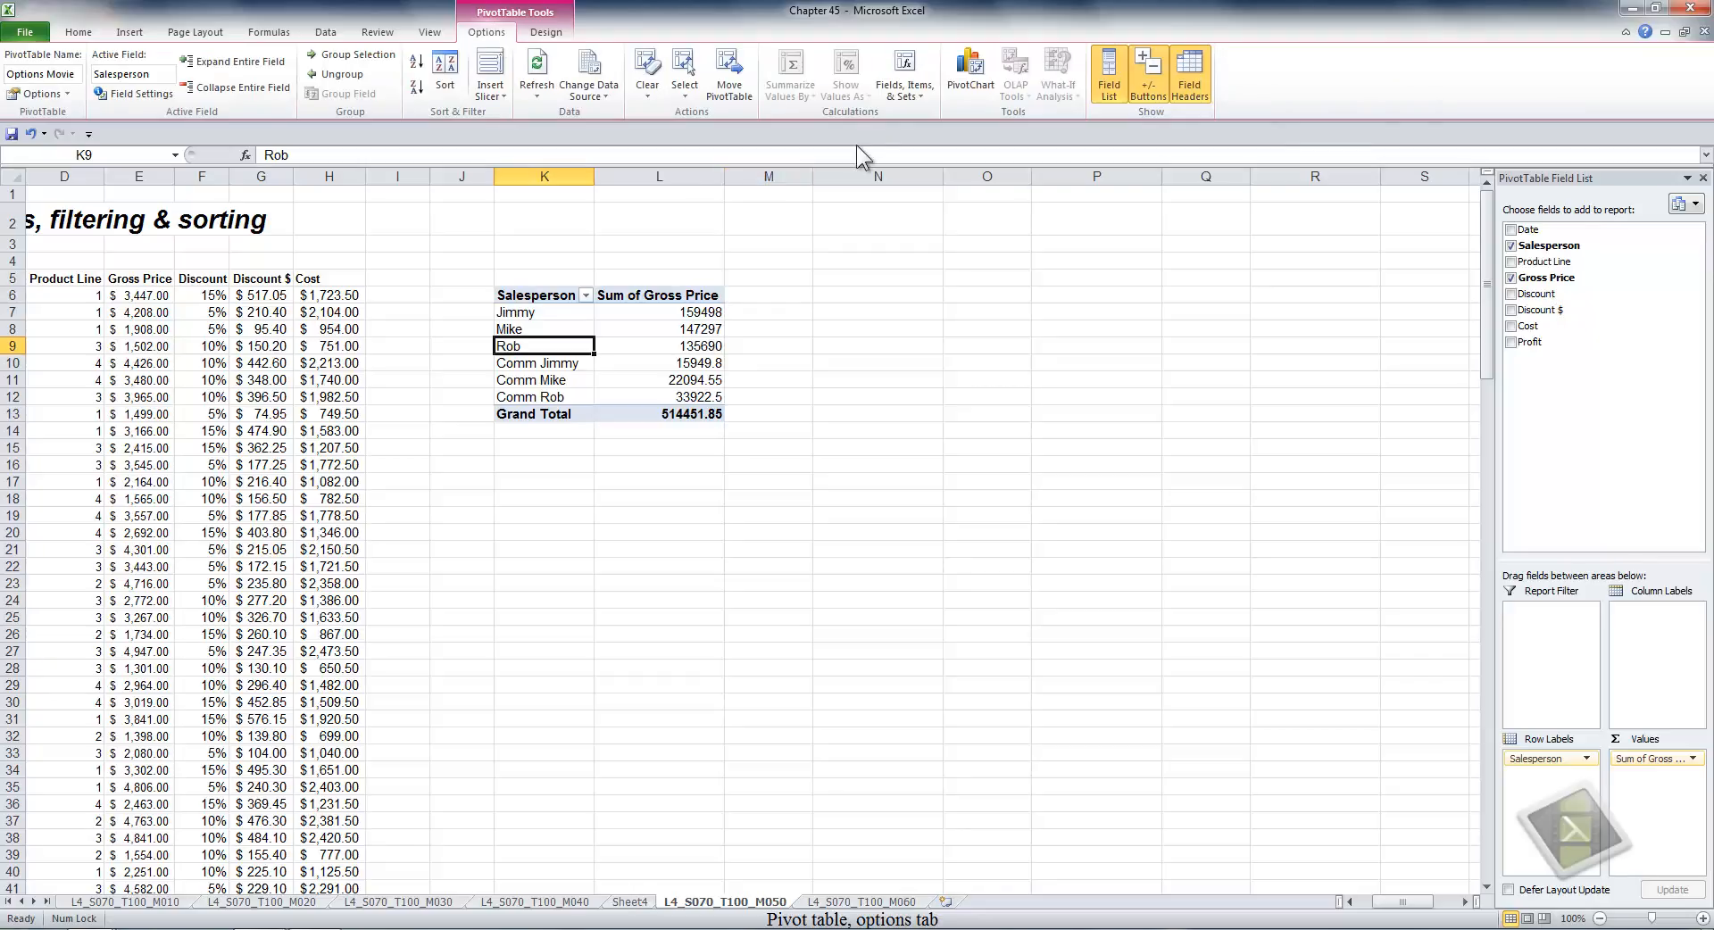
click(912, 100)
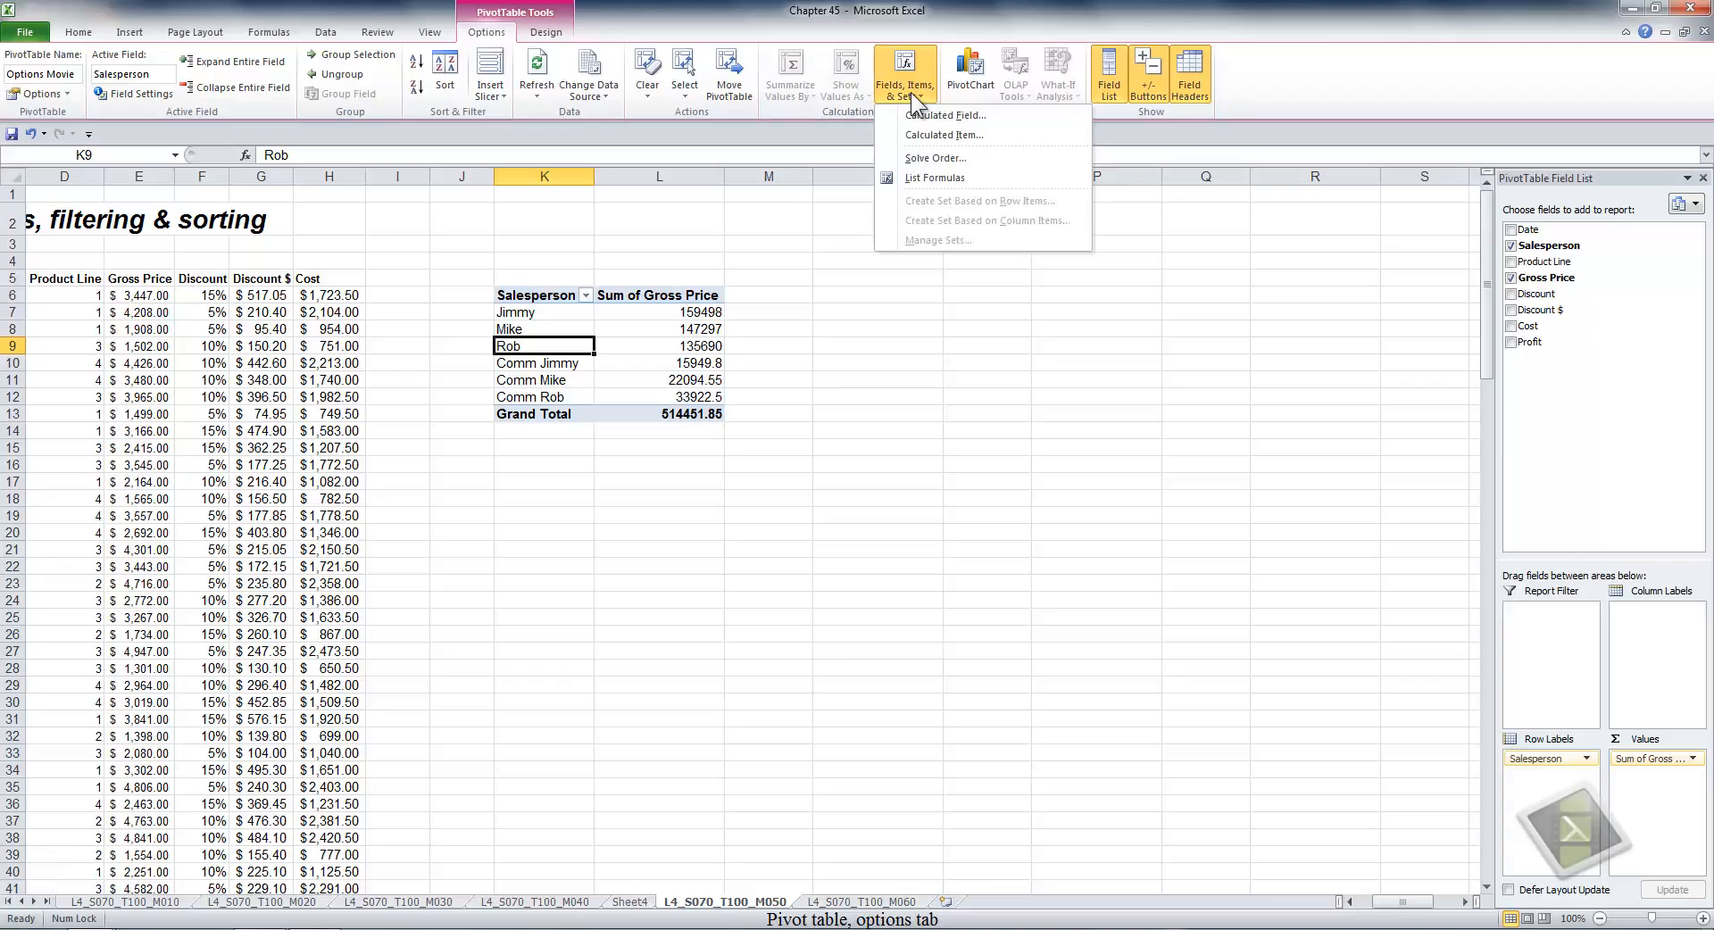
click(948, 177)
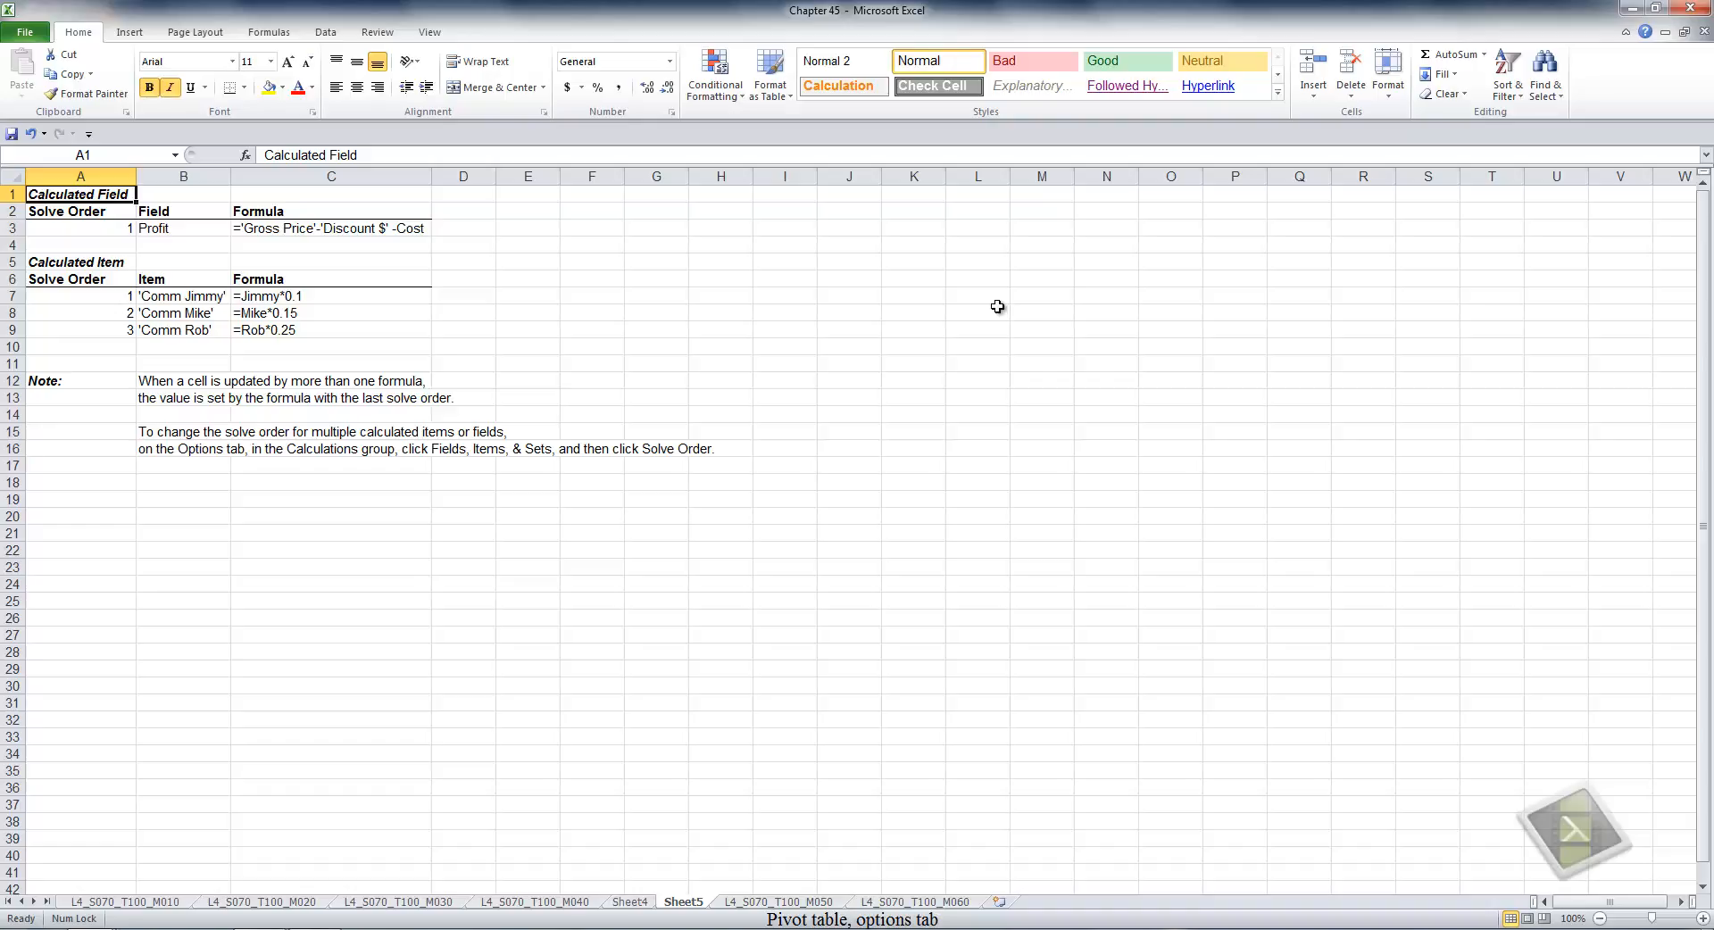
click(818, 903)
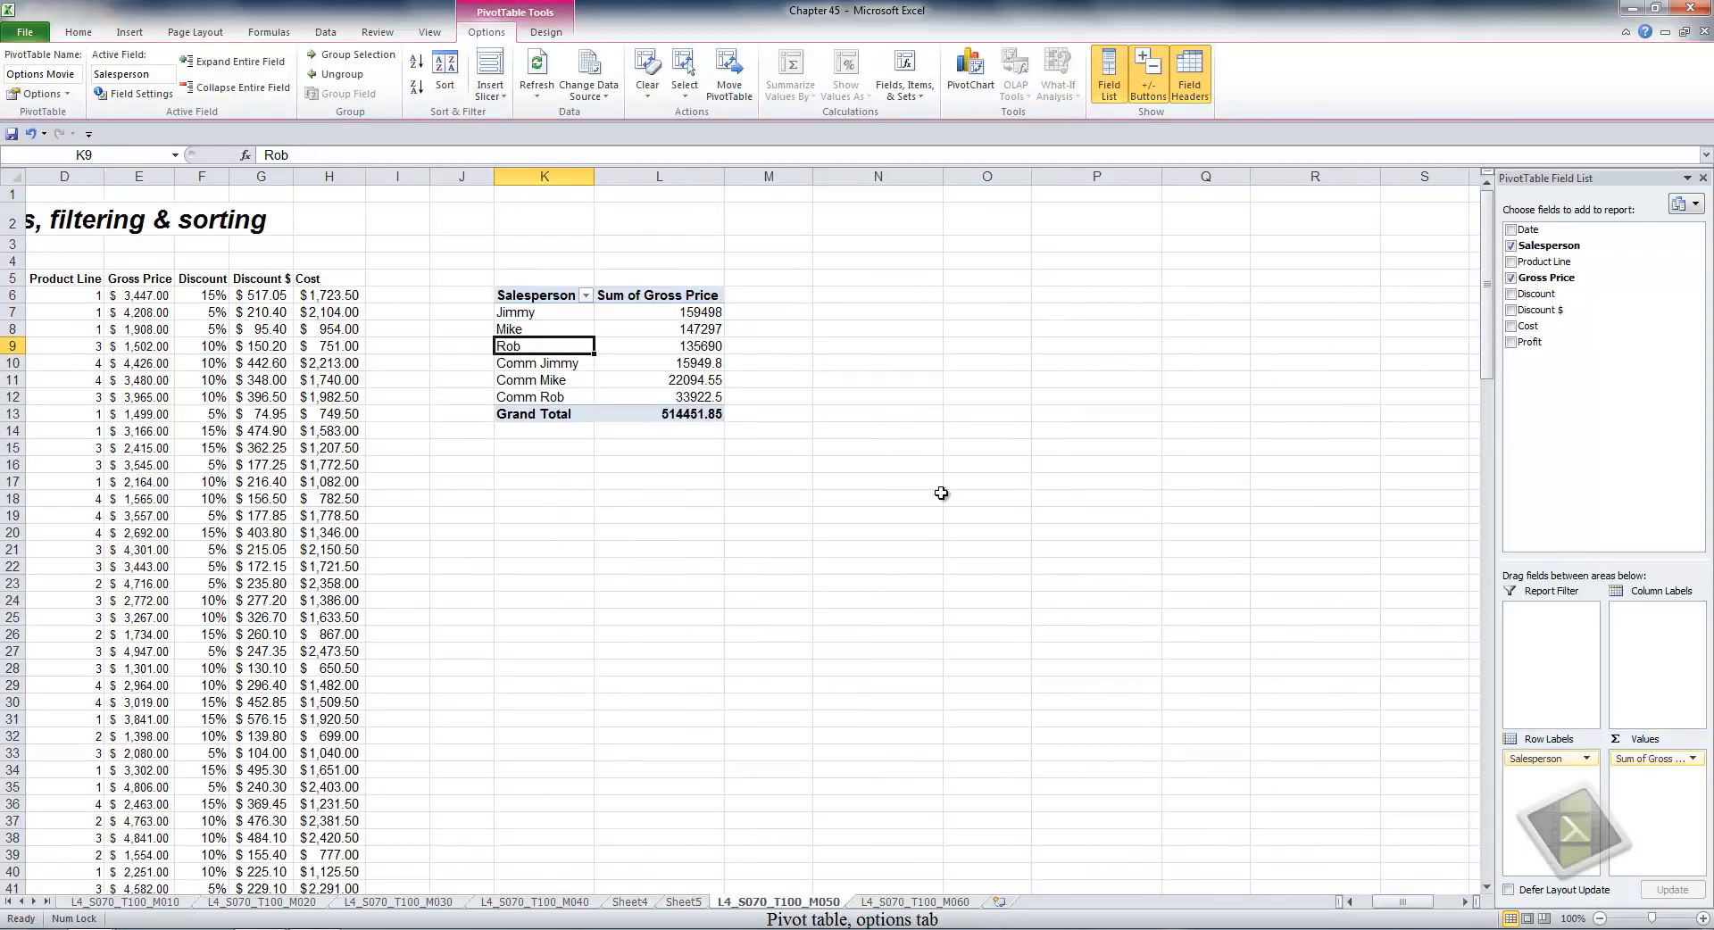
Insert a clustered column PivotChart from the pivot table and place it to the table's right, over columns N to Q.
click(981, 89)
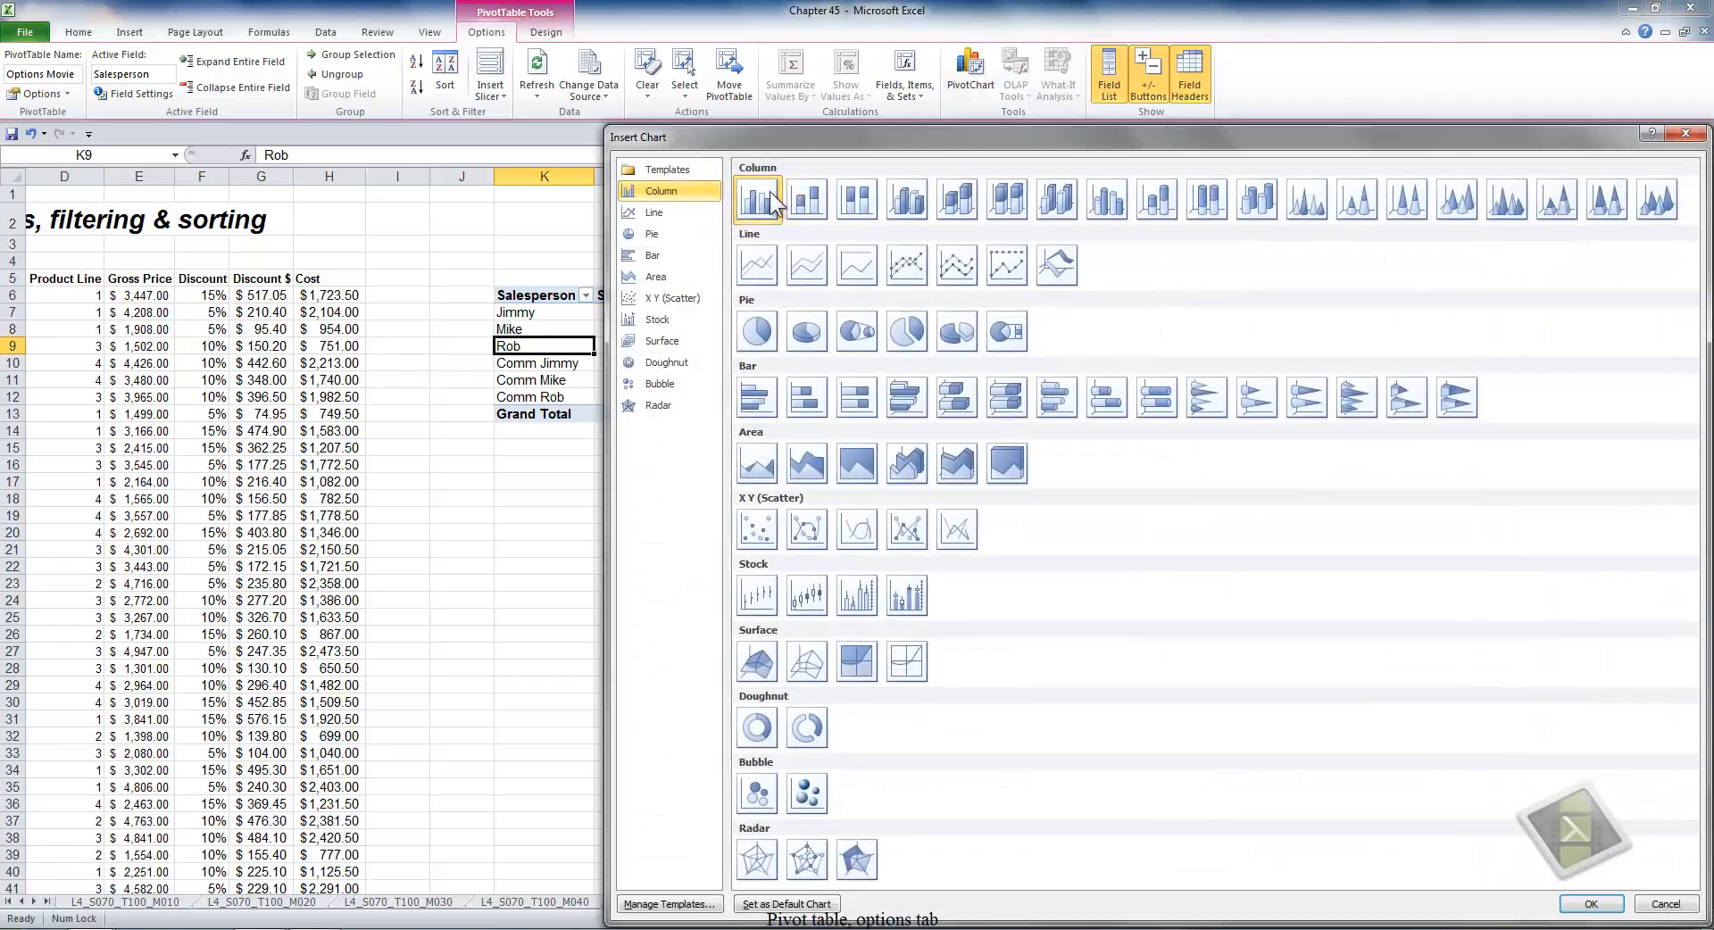
double_click(759, 203)
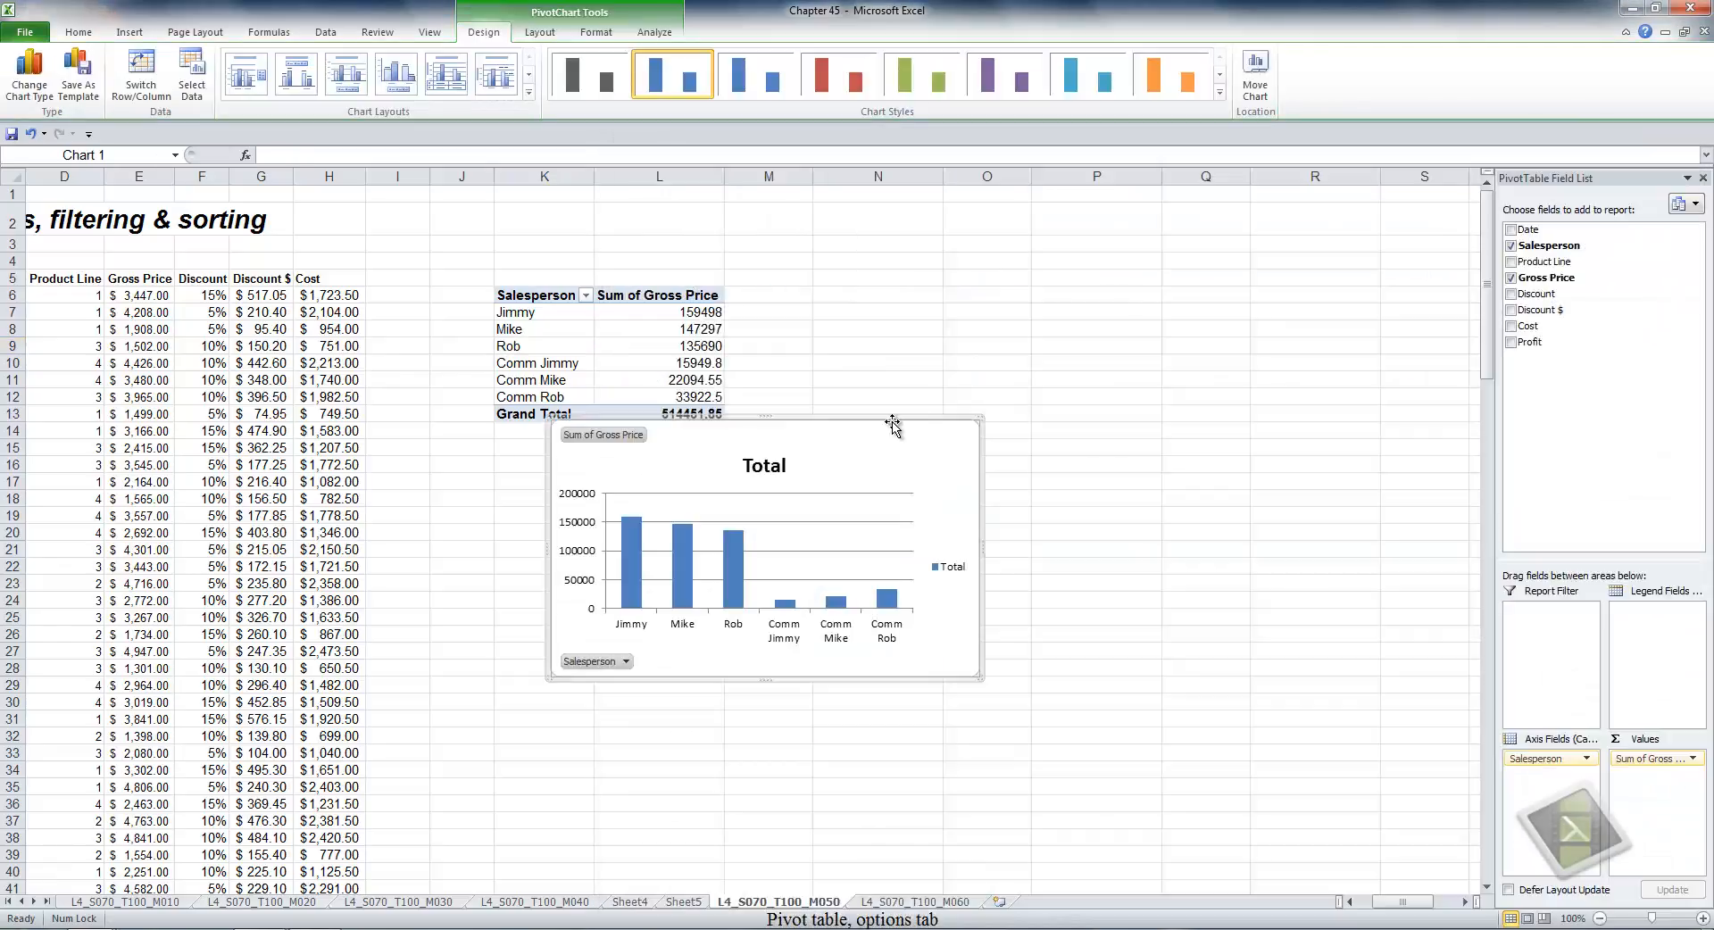
drag(889, 417, 1176, 250)
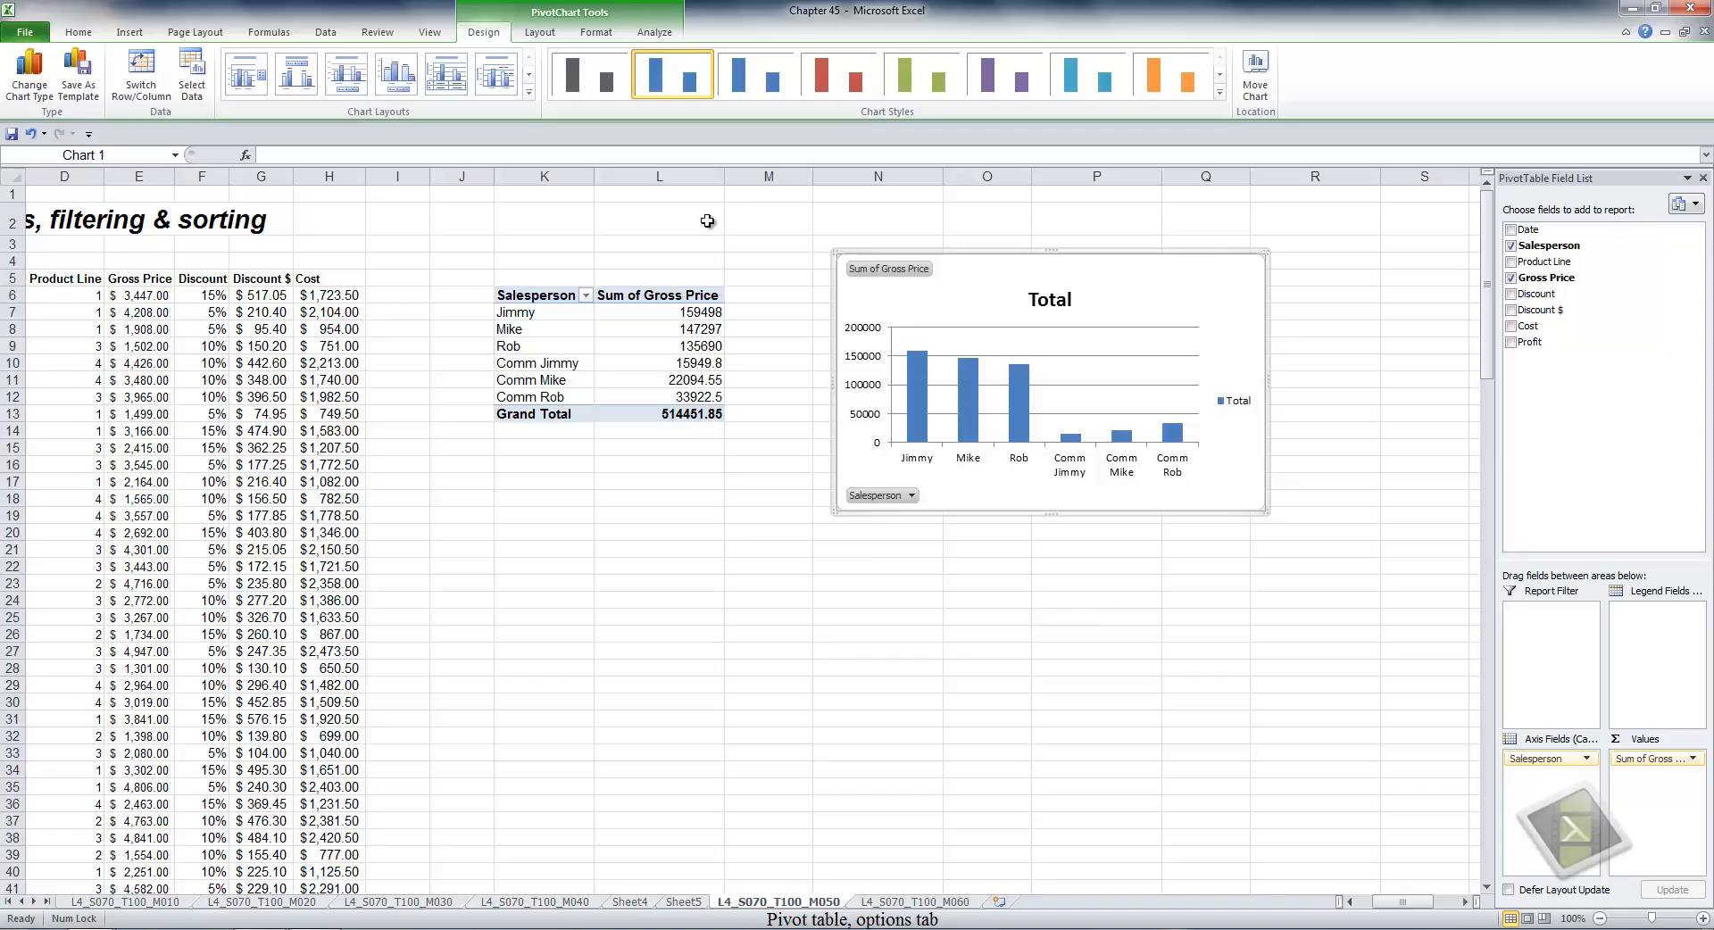
Examine the PivotChart's layout, formatting and analysis commands, including the slicer, refresh and clear options for the Salesperson axis.
click(539, 33)
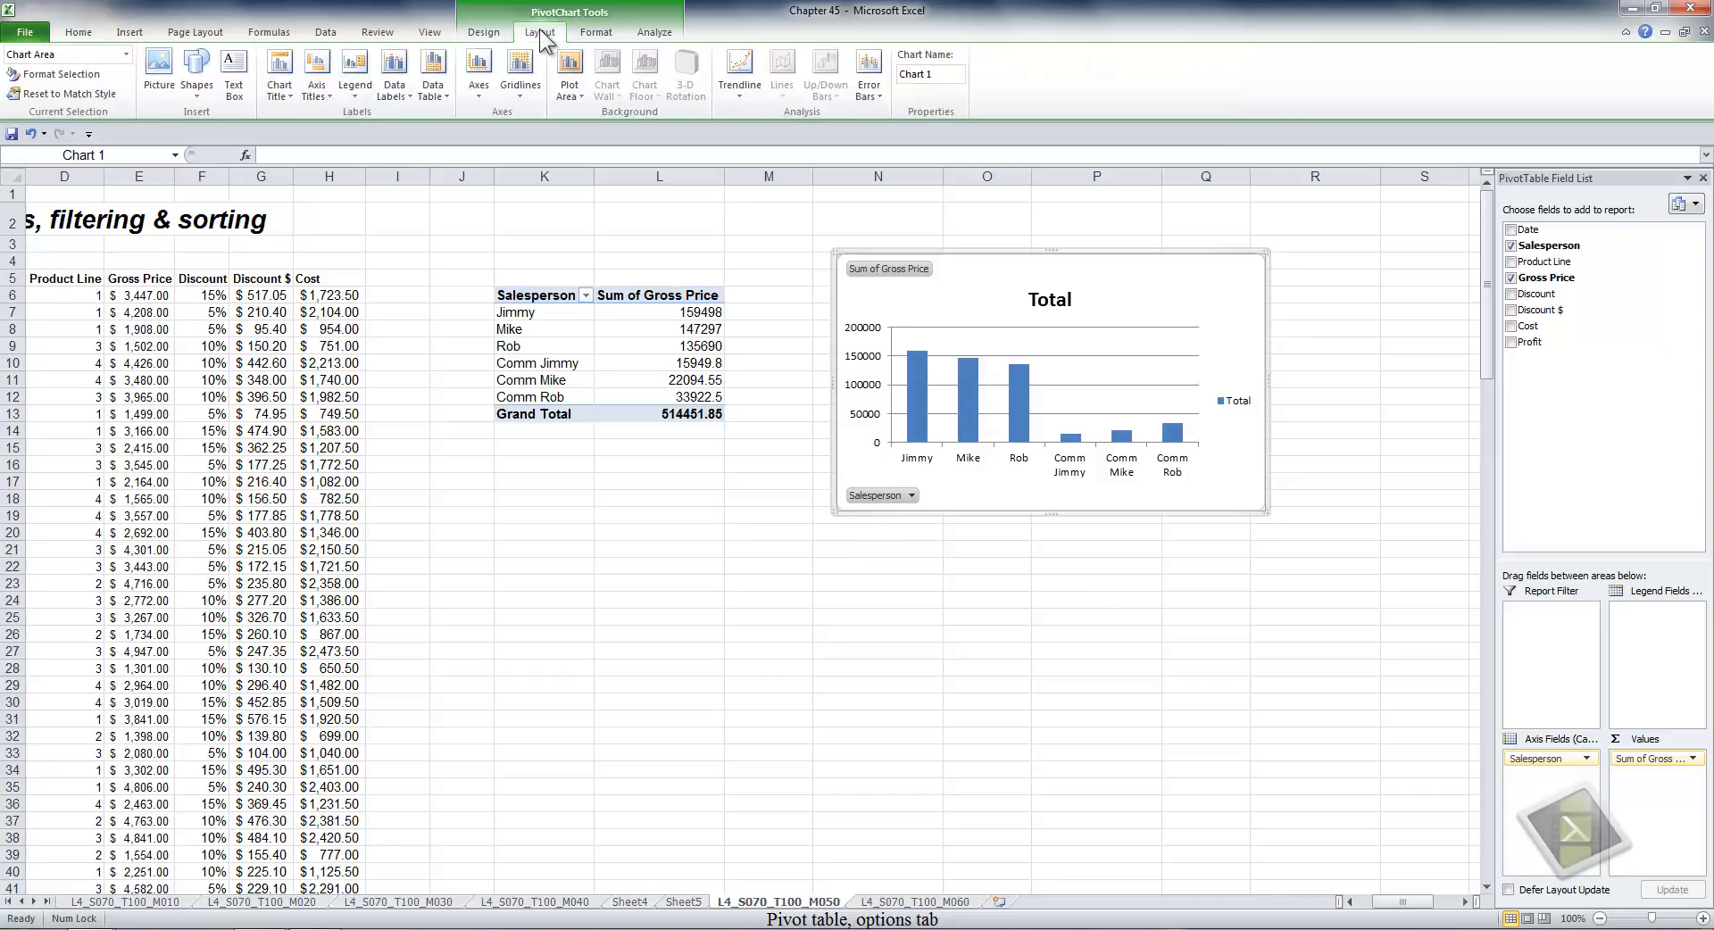
click(597, 33)
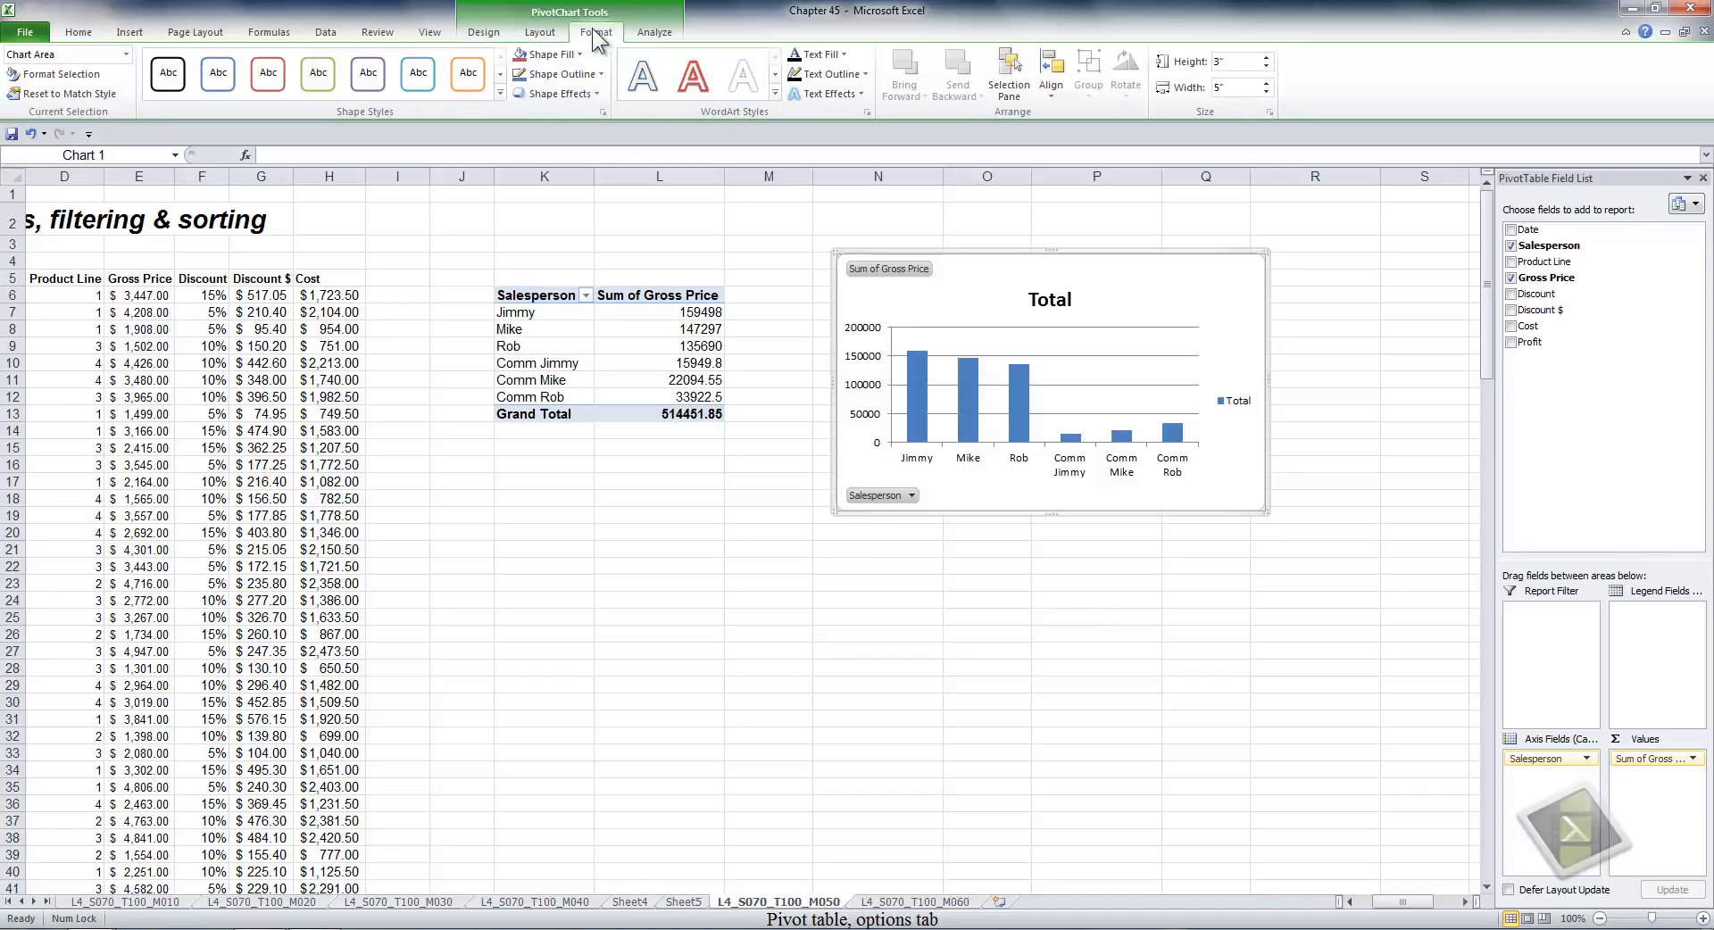
click(655, 33)
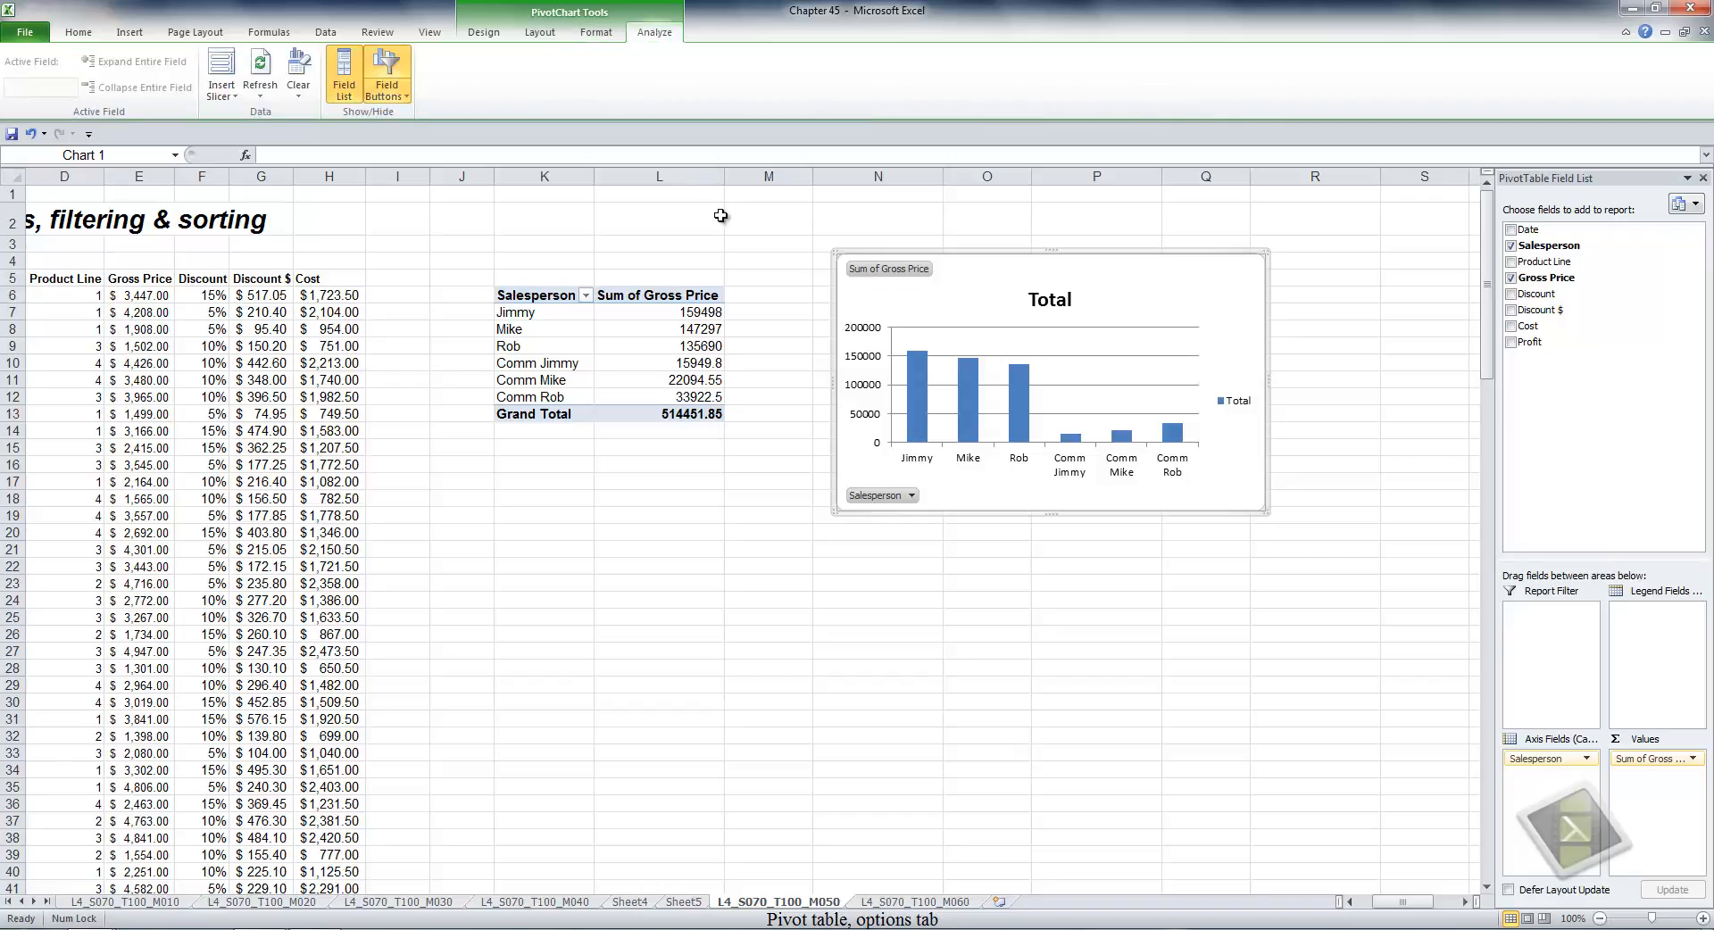
click(920, 368)
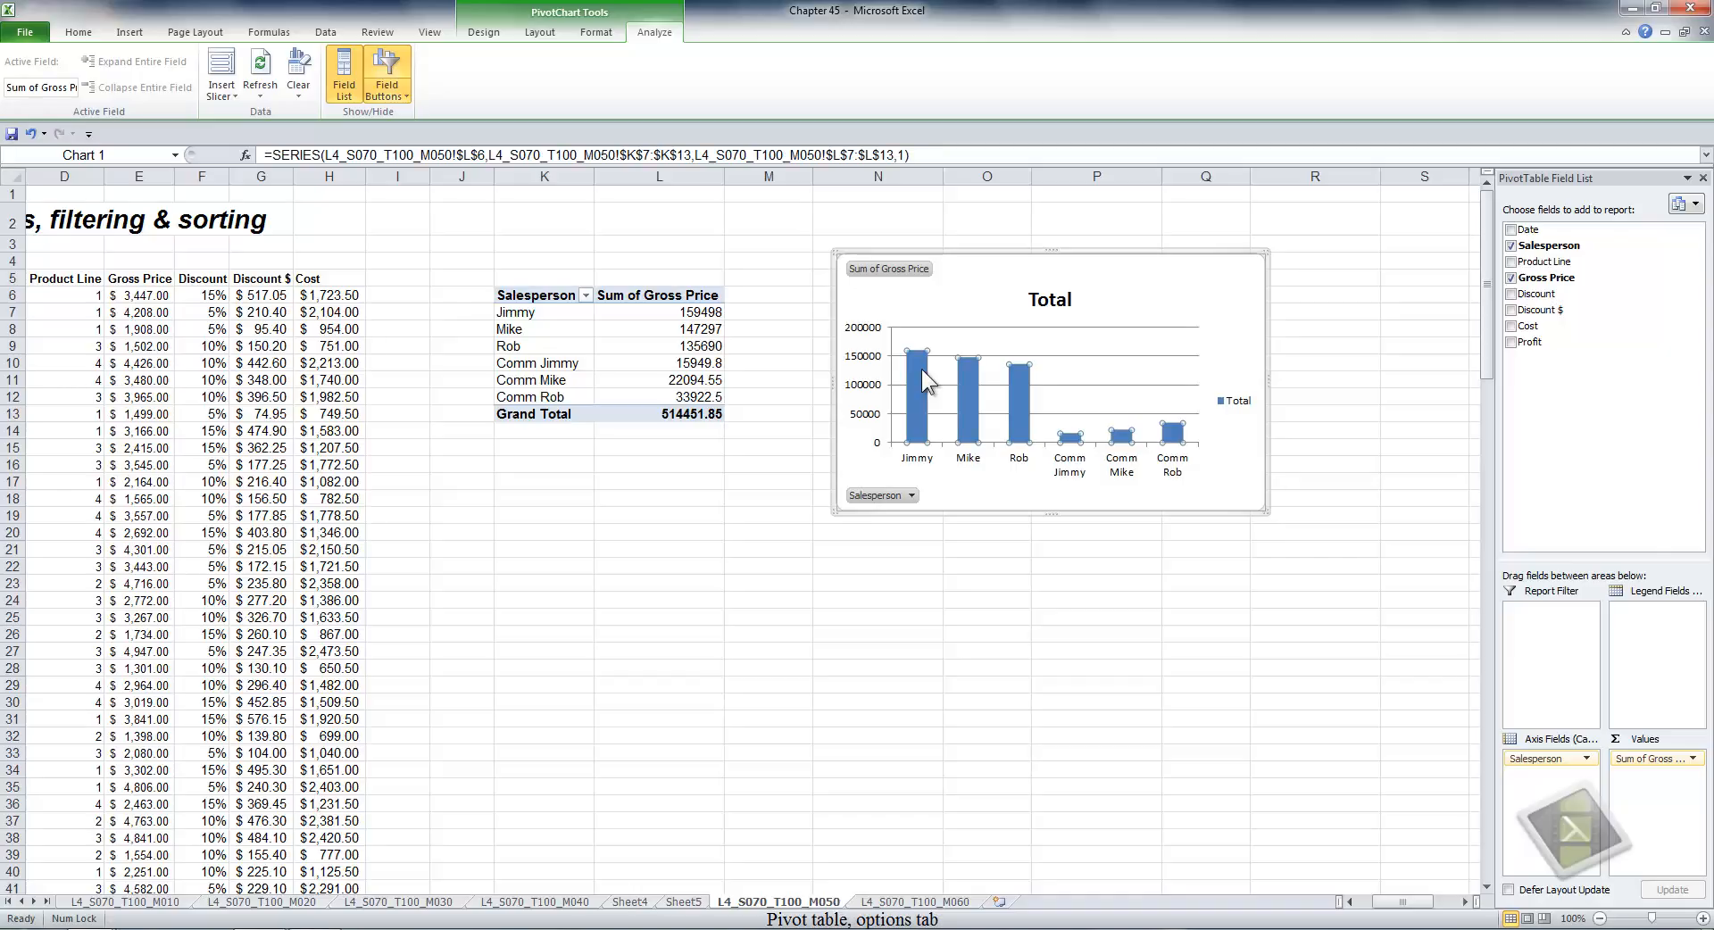
click(918, 464)
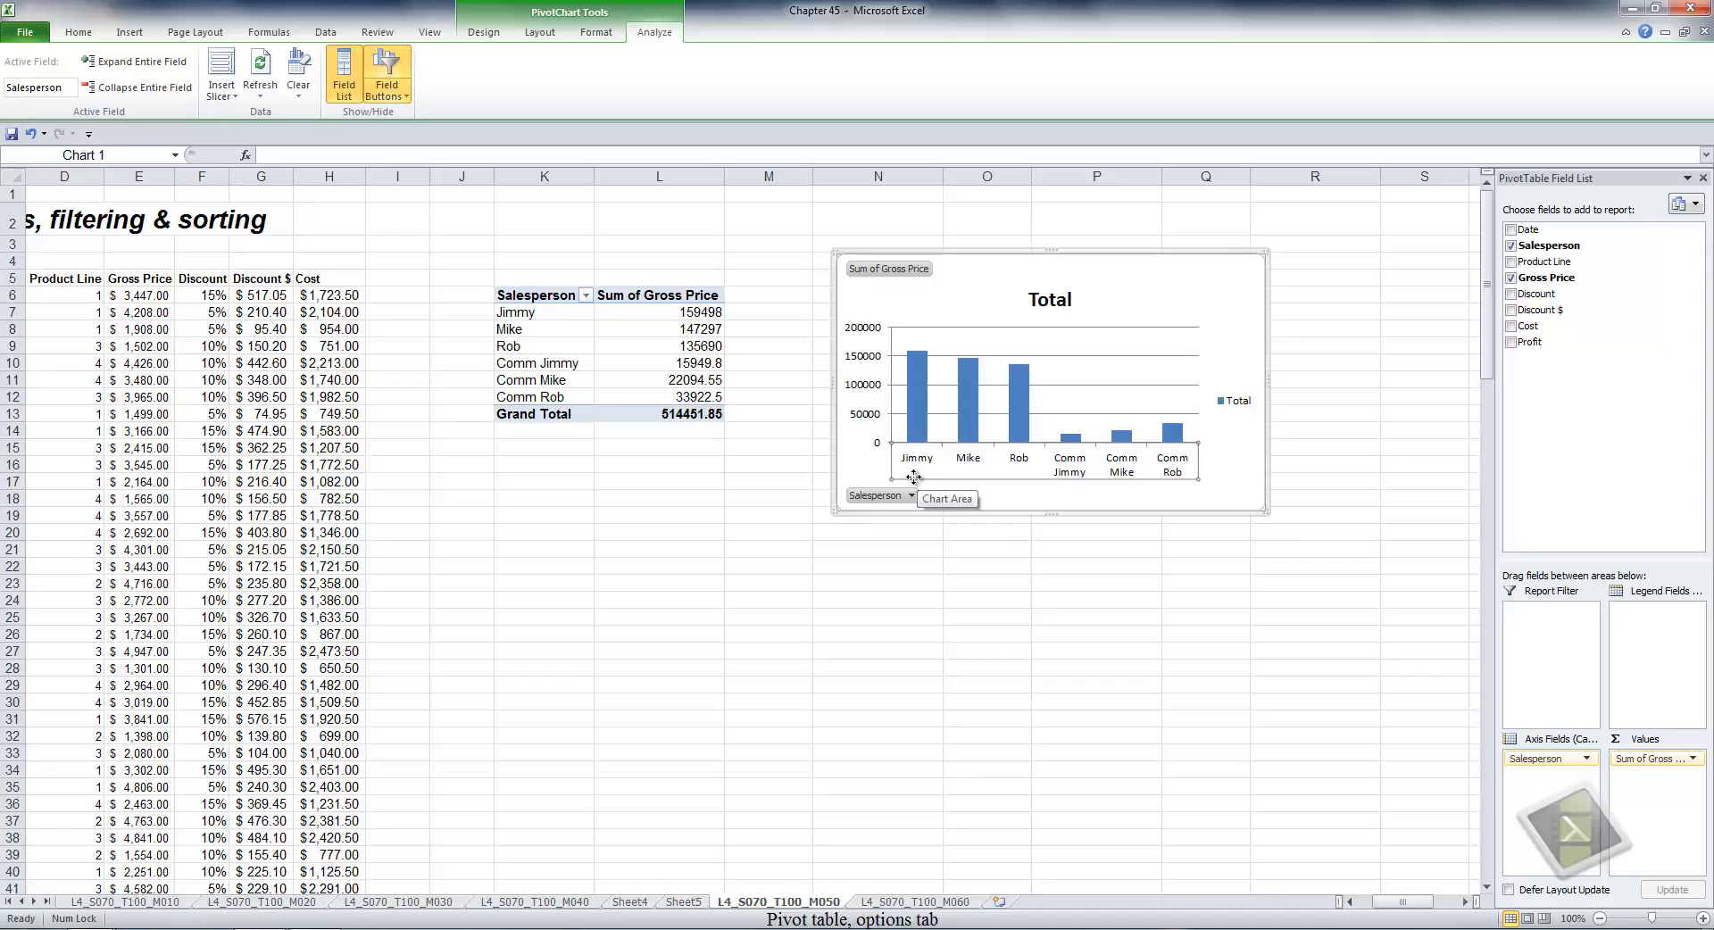
click(225, 92)
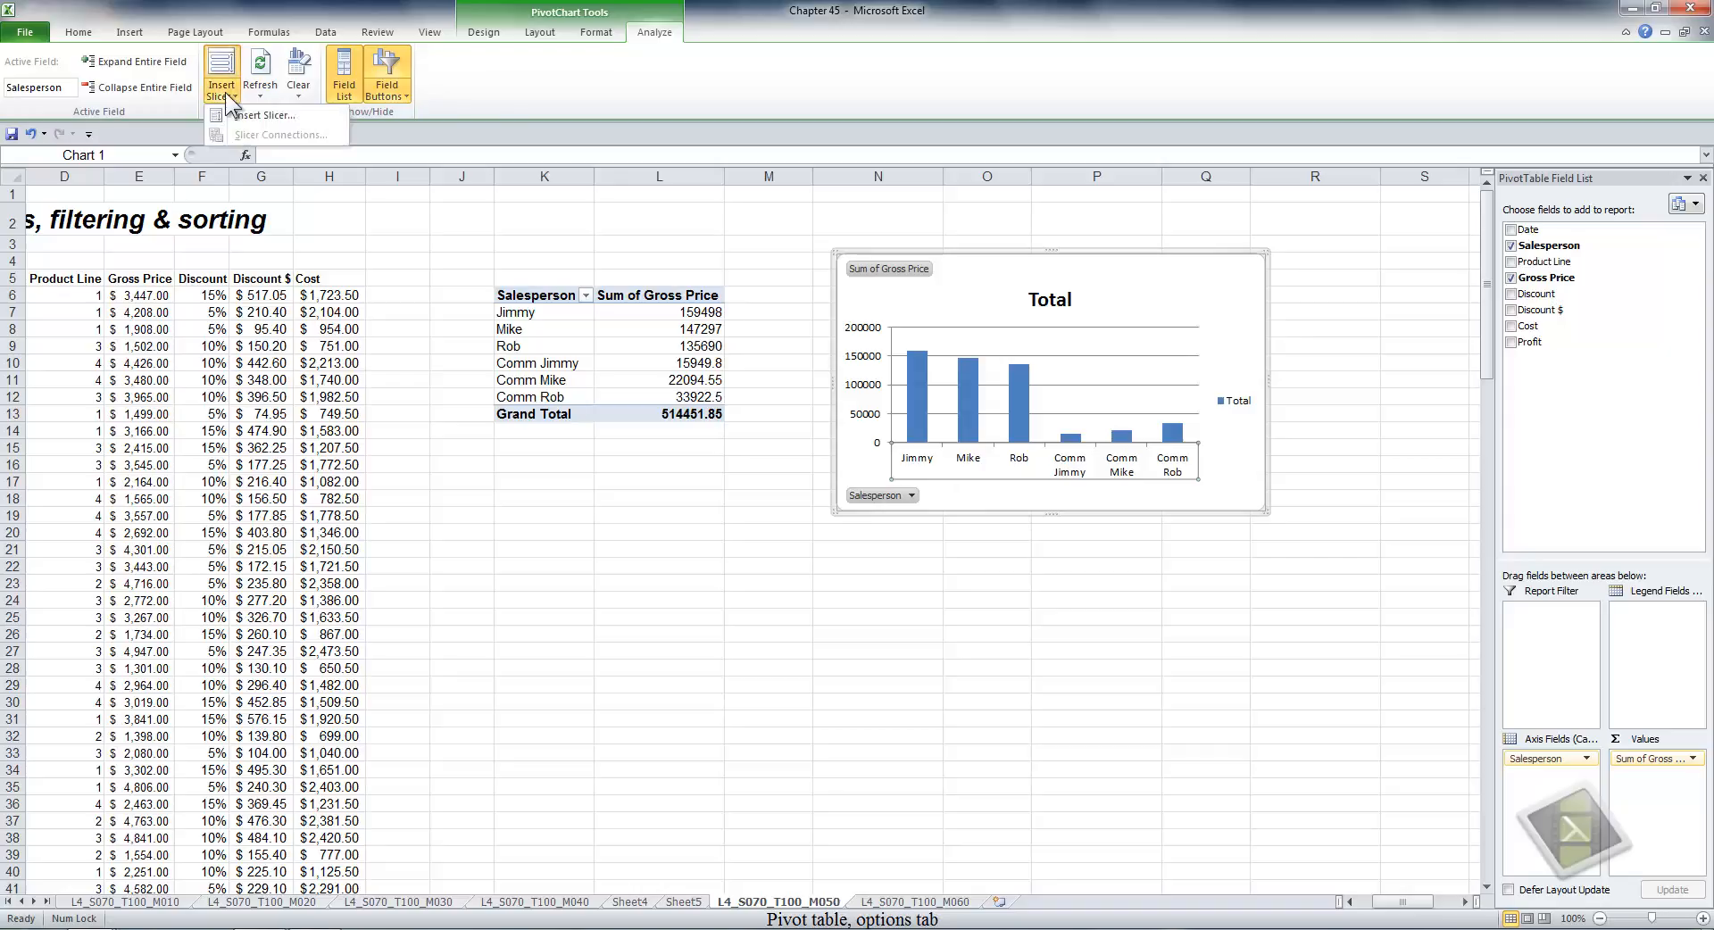
click(225, 92)
click(256, 98)
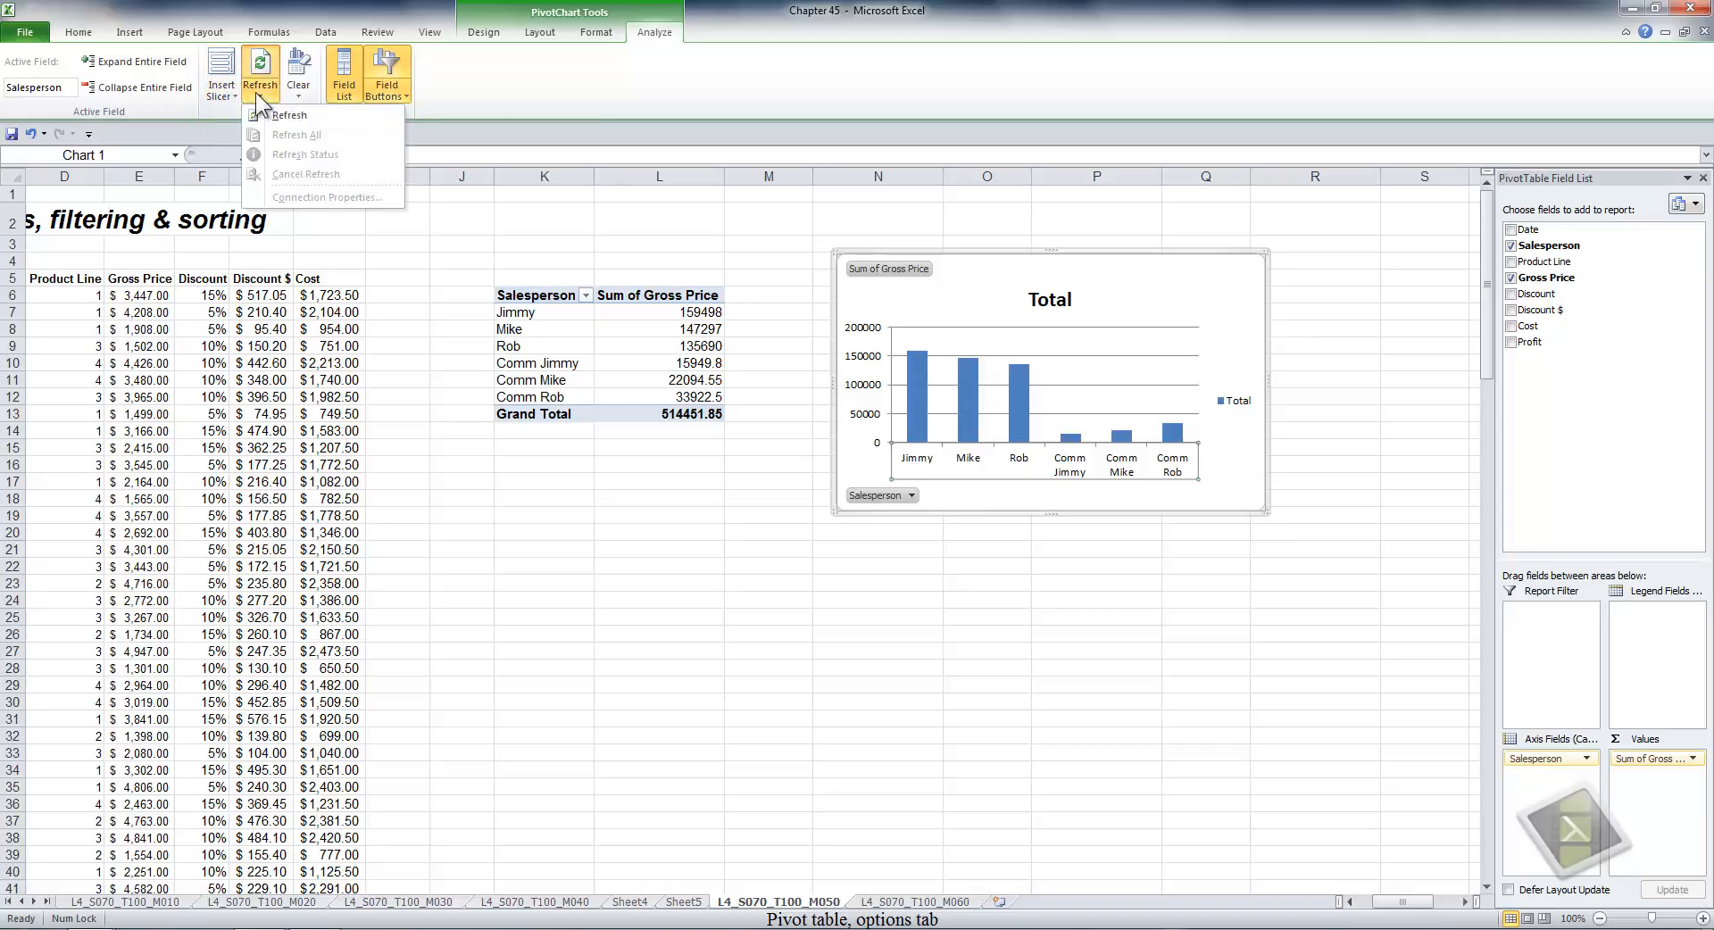
click(293, 93)
click(293, 93)
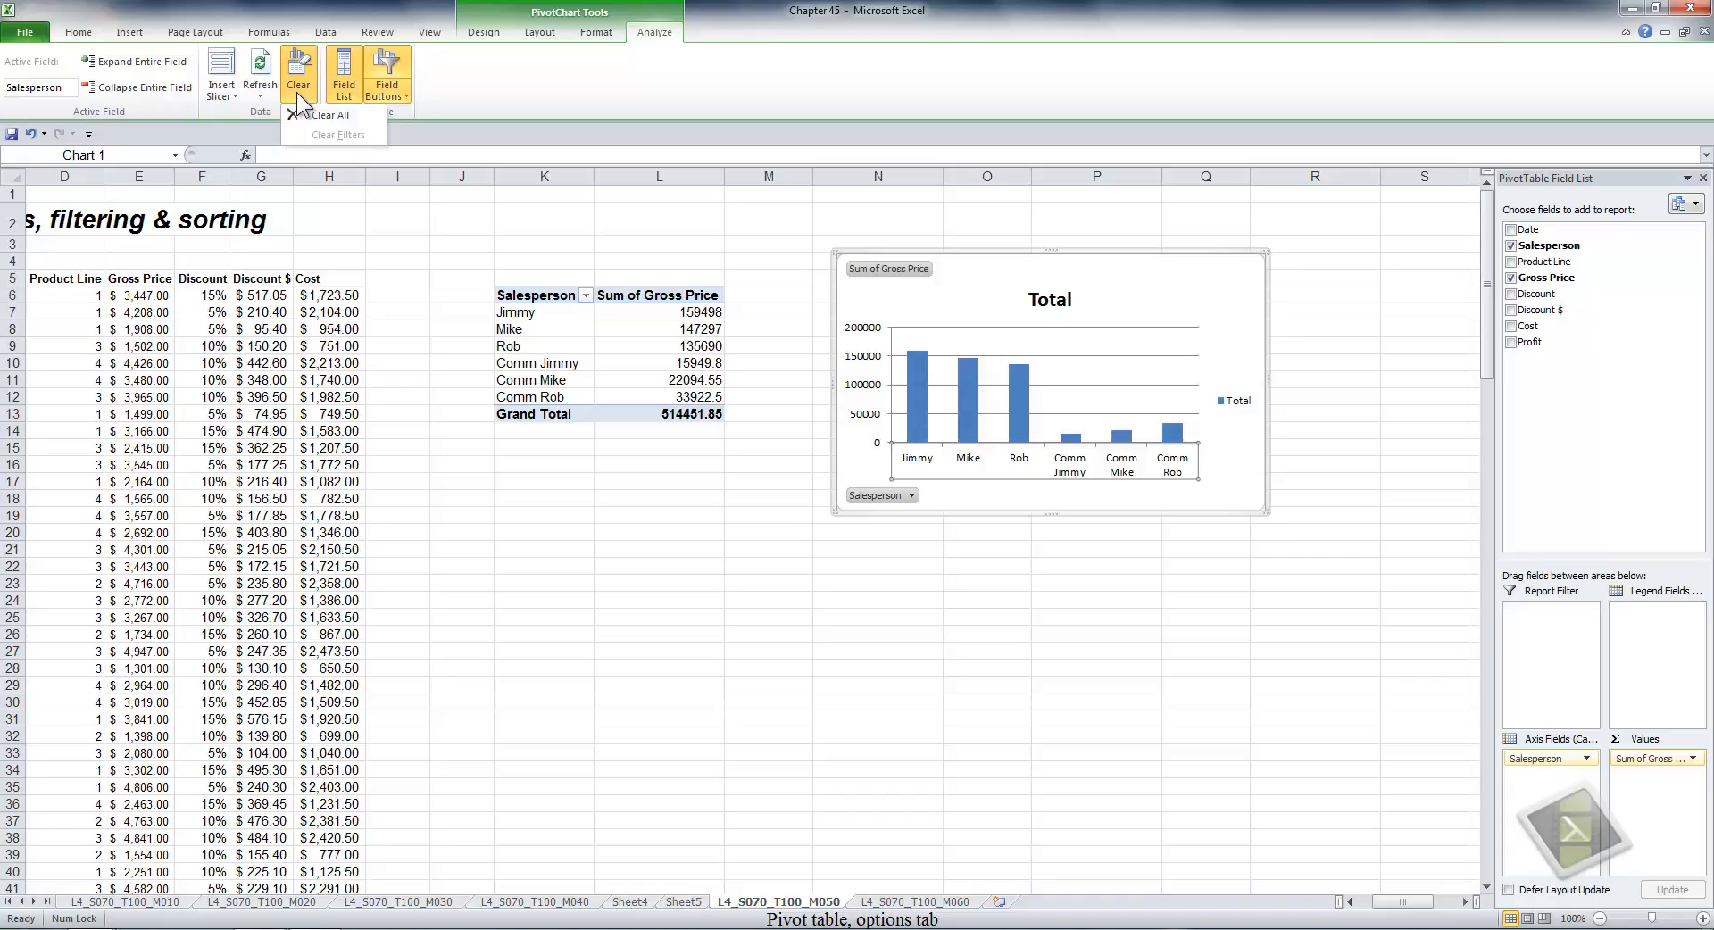
click(313, 85)
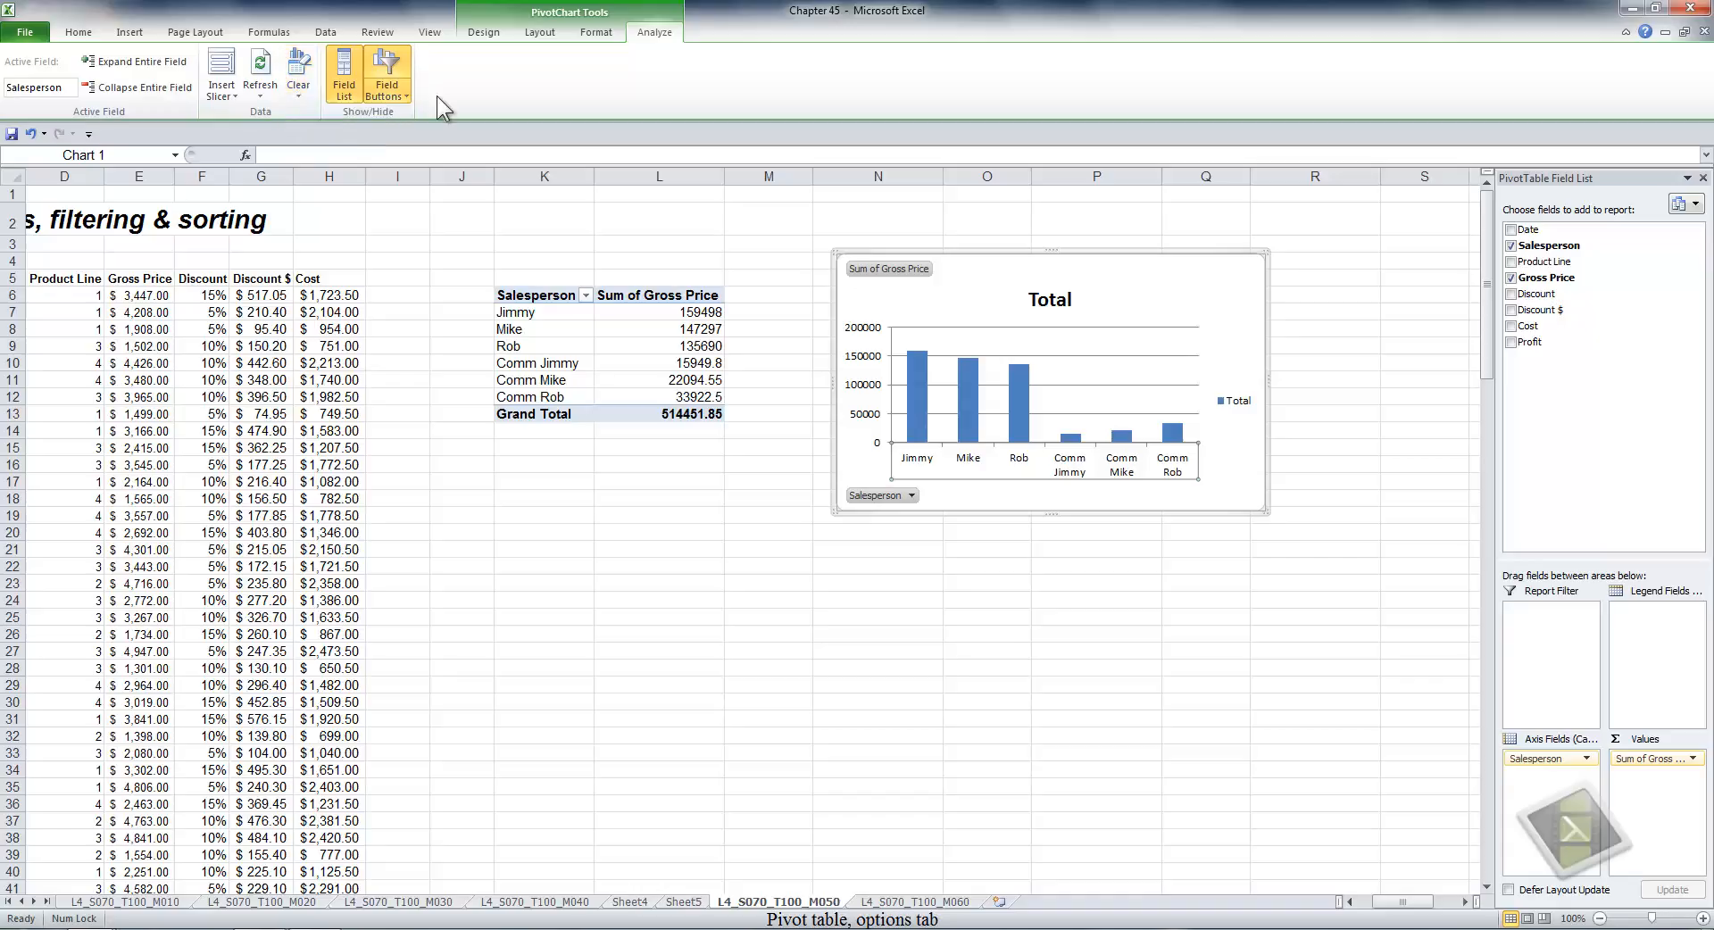
click(297, 90)
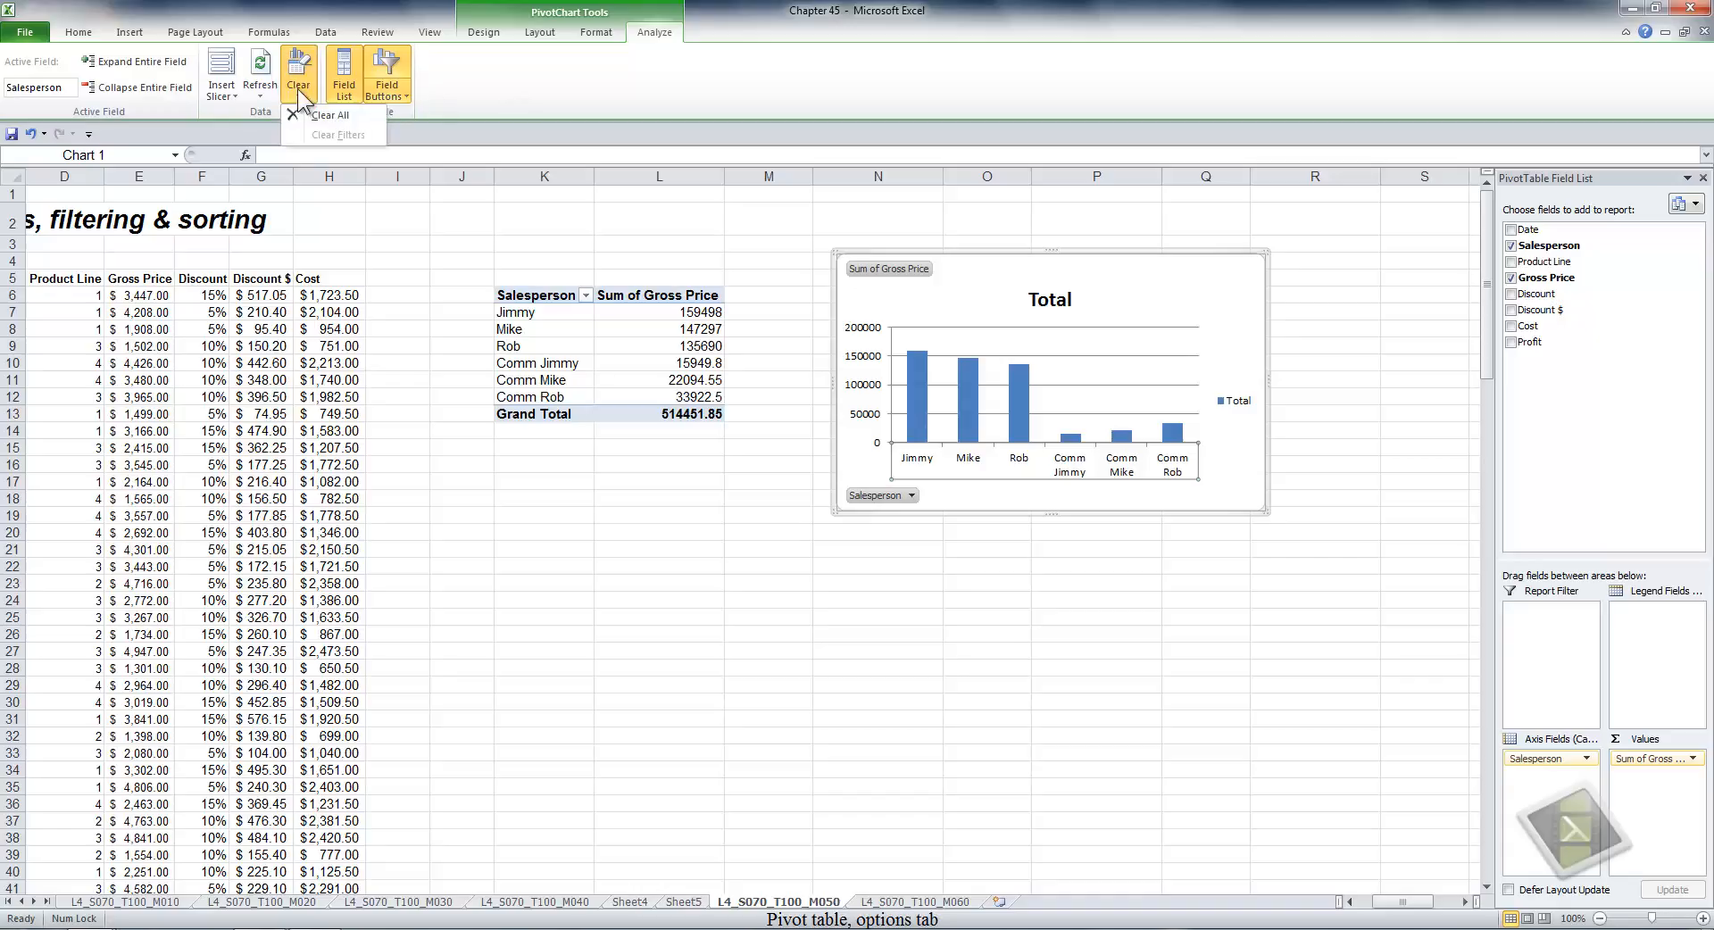
click(298, 91)
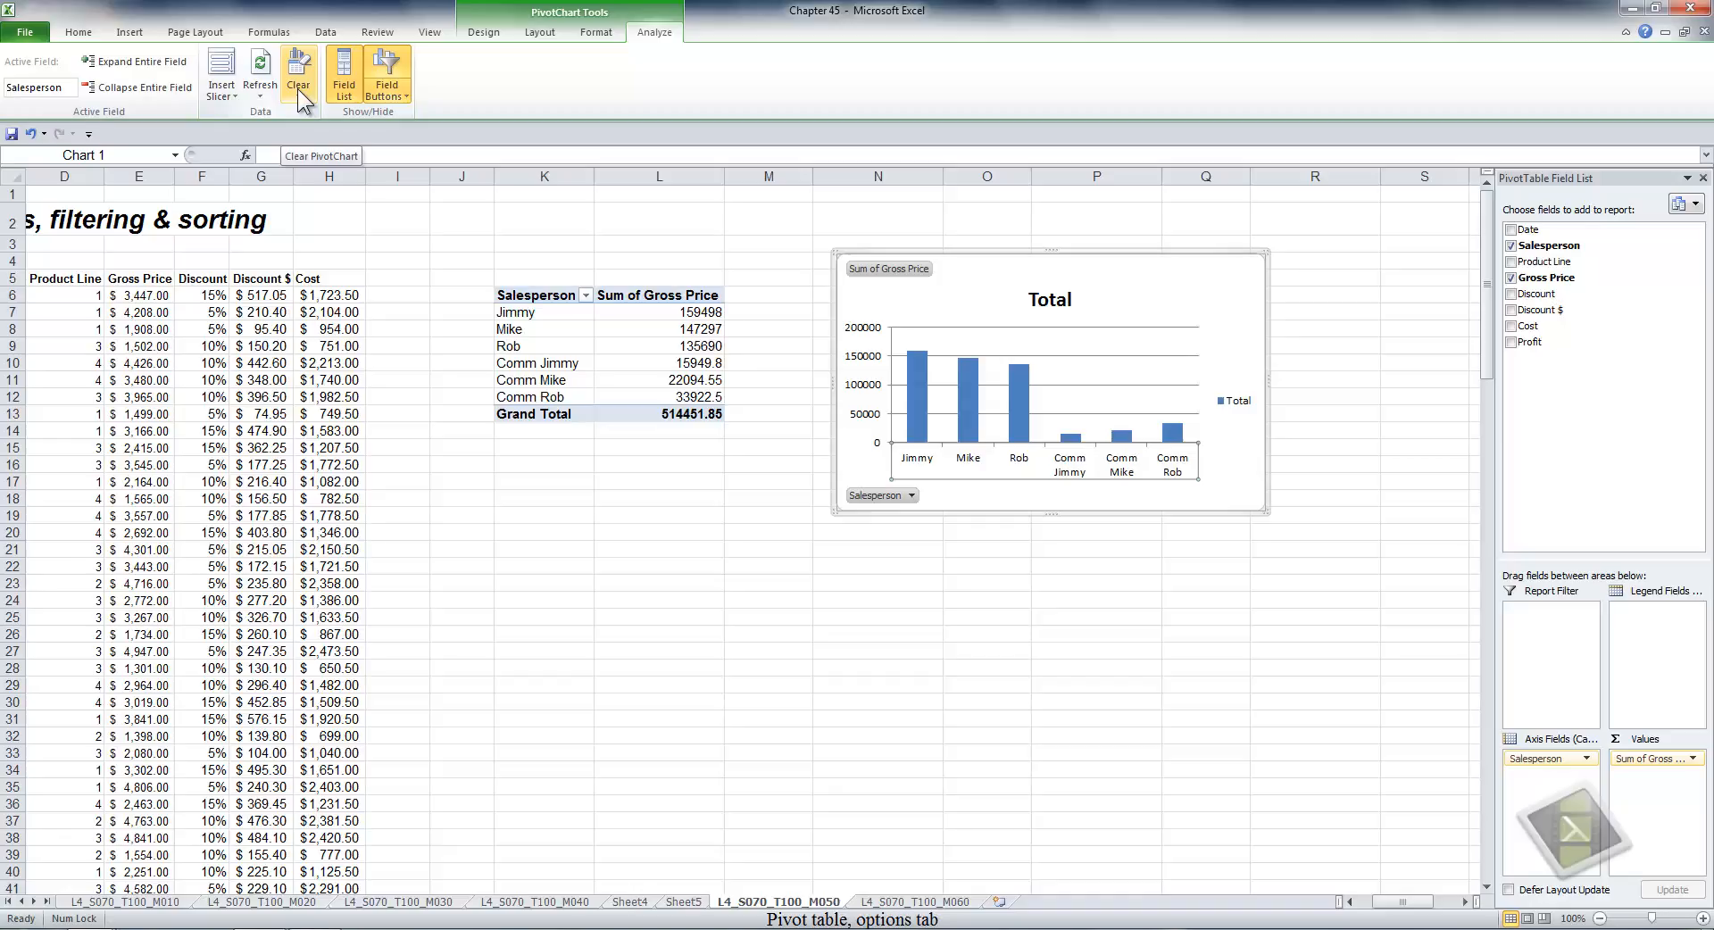
Filter the PivotChart's Salesperson axis to show only the three salespeople, excluding the three calculated Comm items.
click(911, 497)
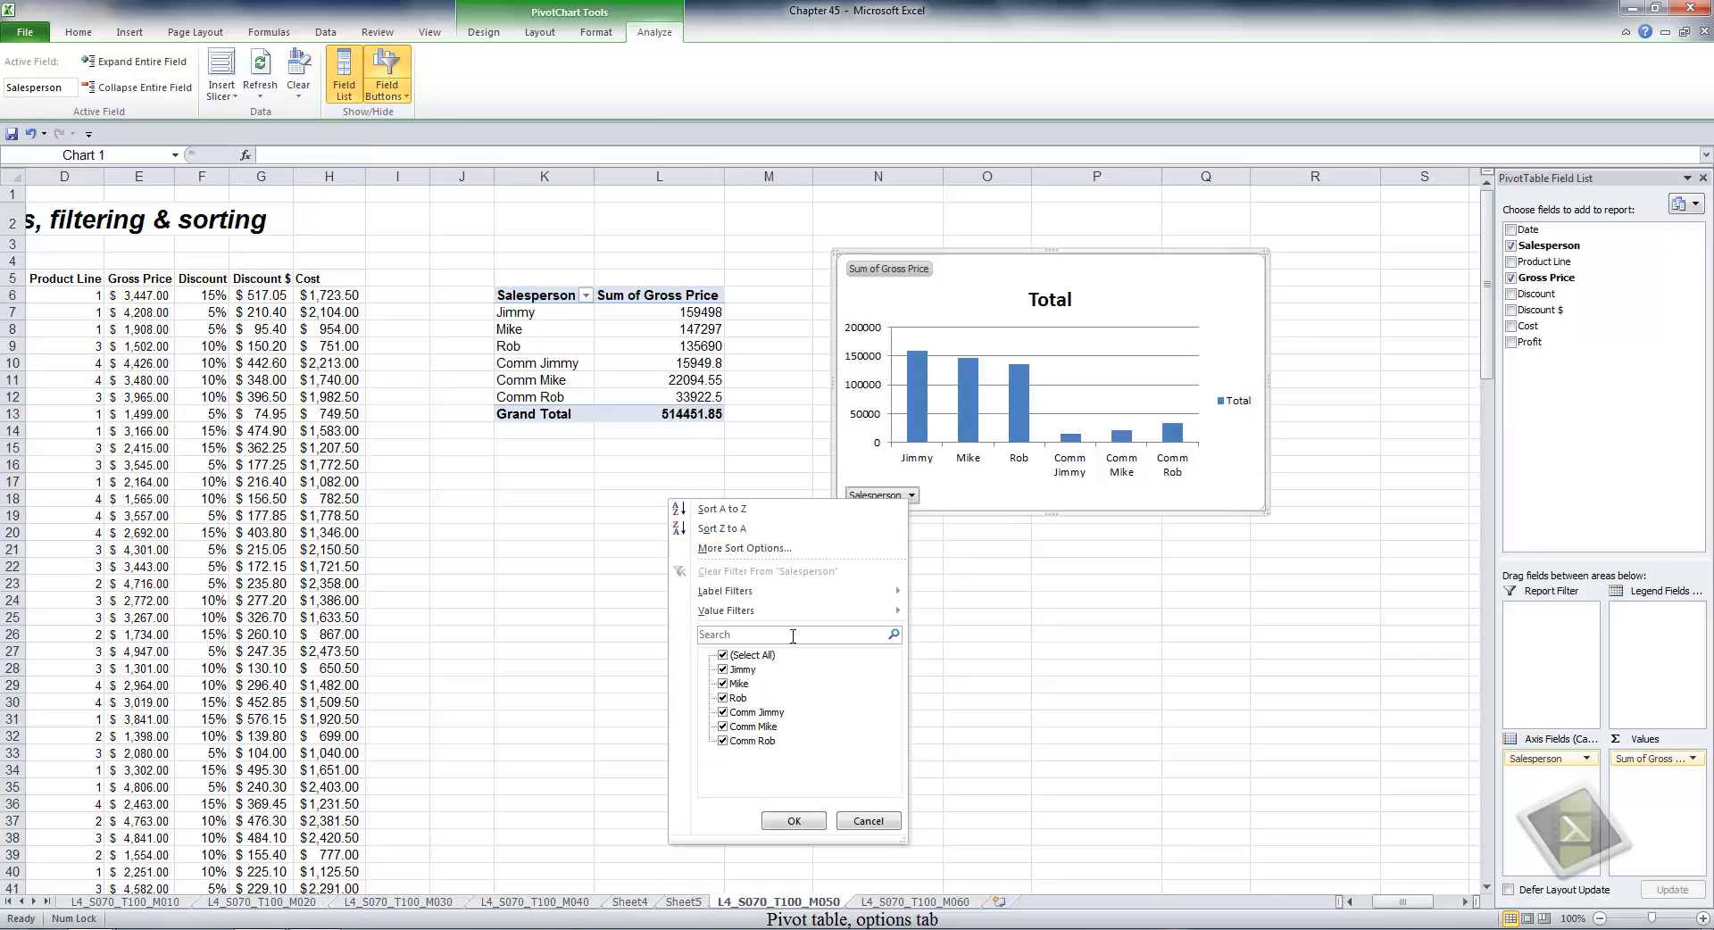
click(734, 656)
click(724, 671)
click(724, 684)
click(724, 698)
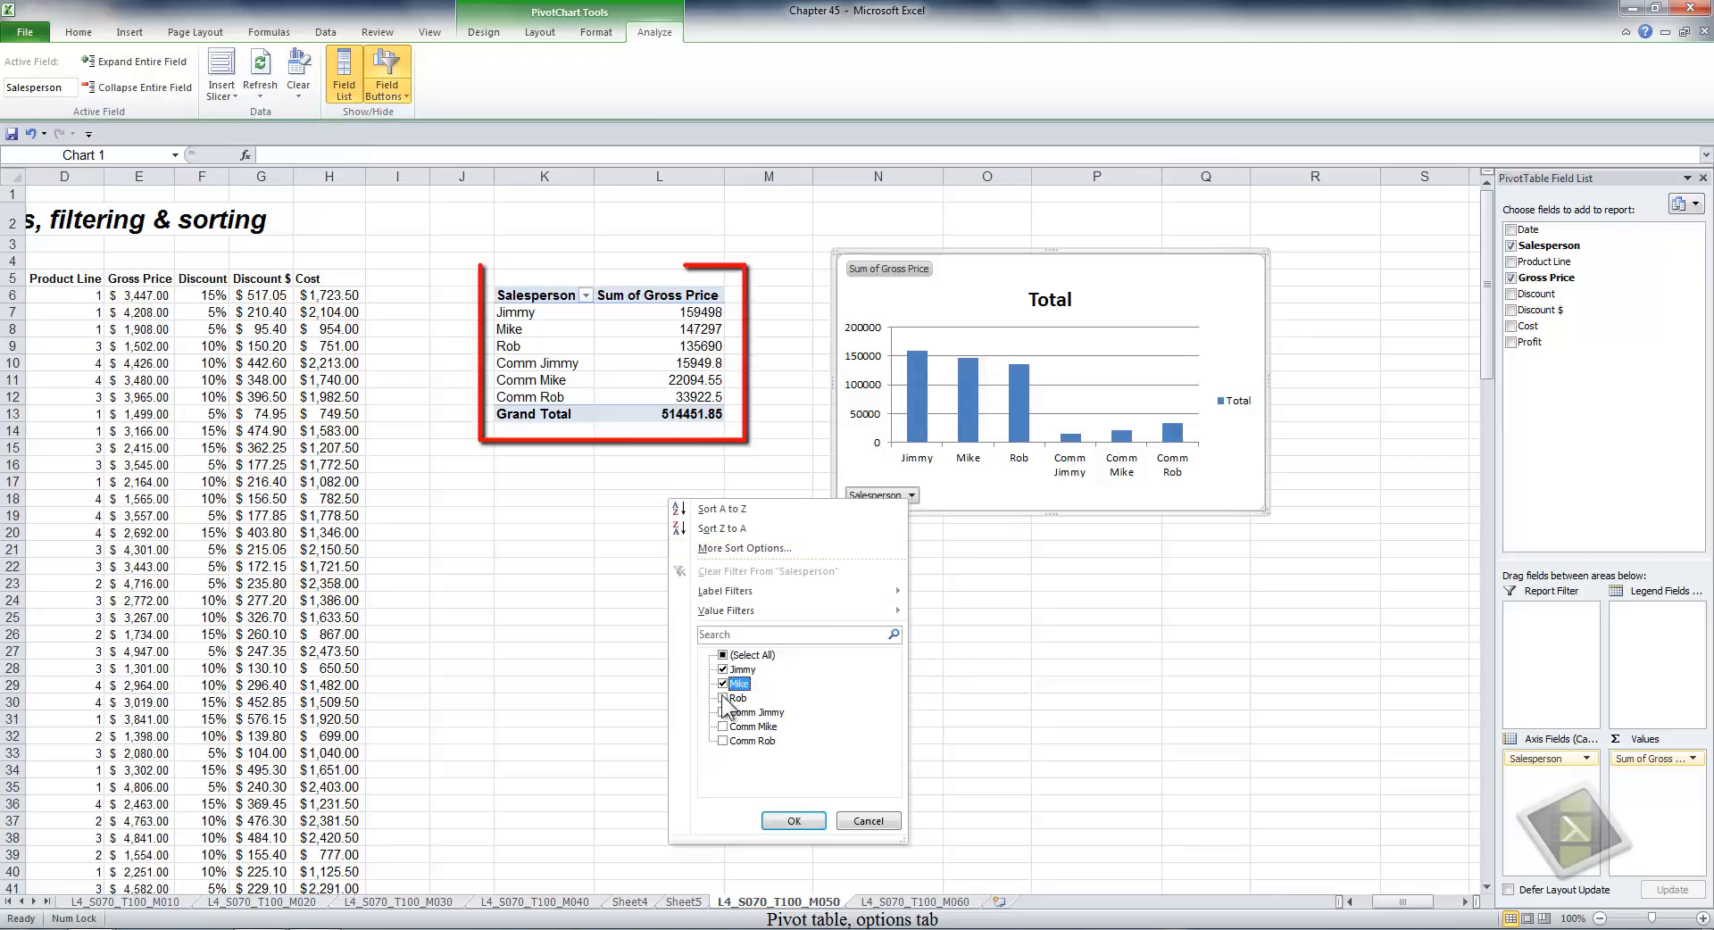
click(799, 820)
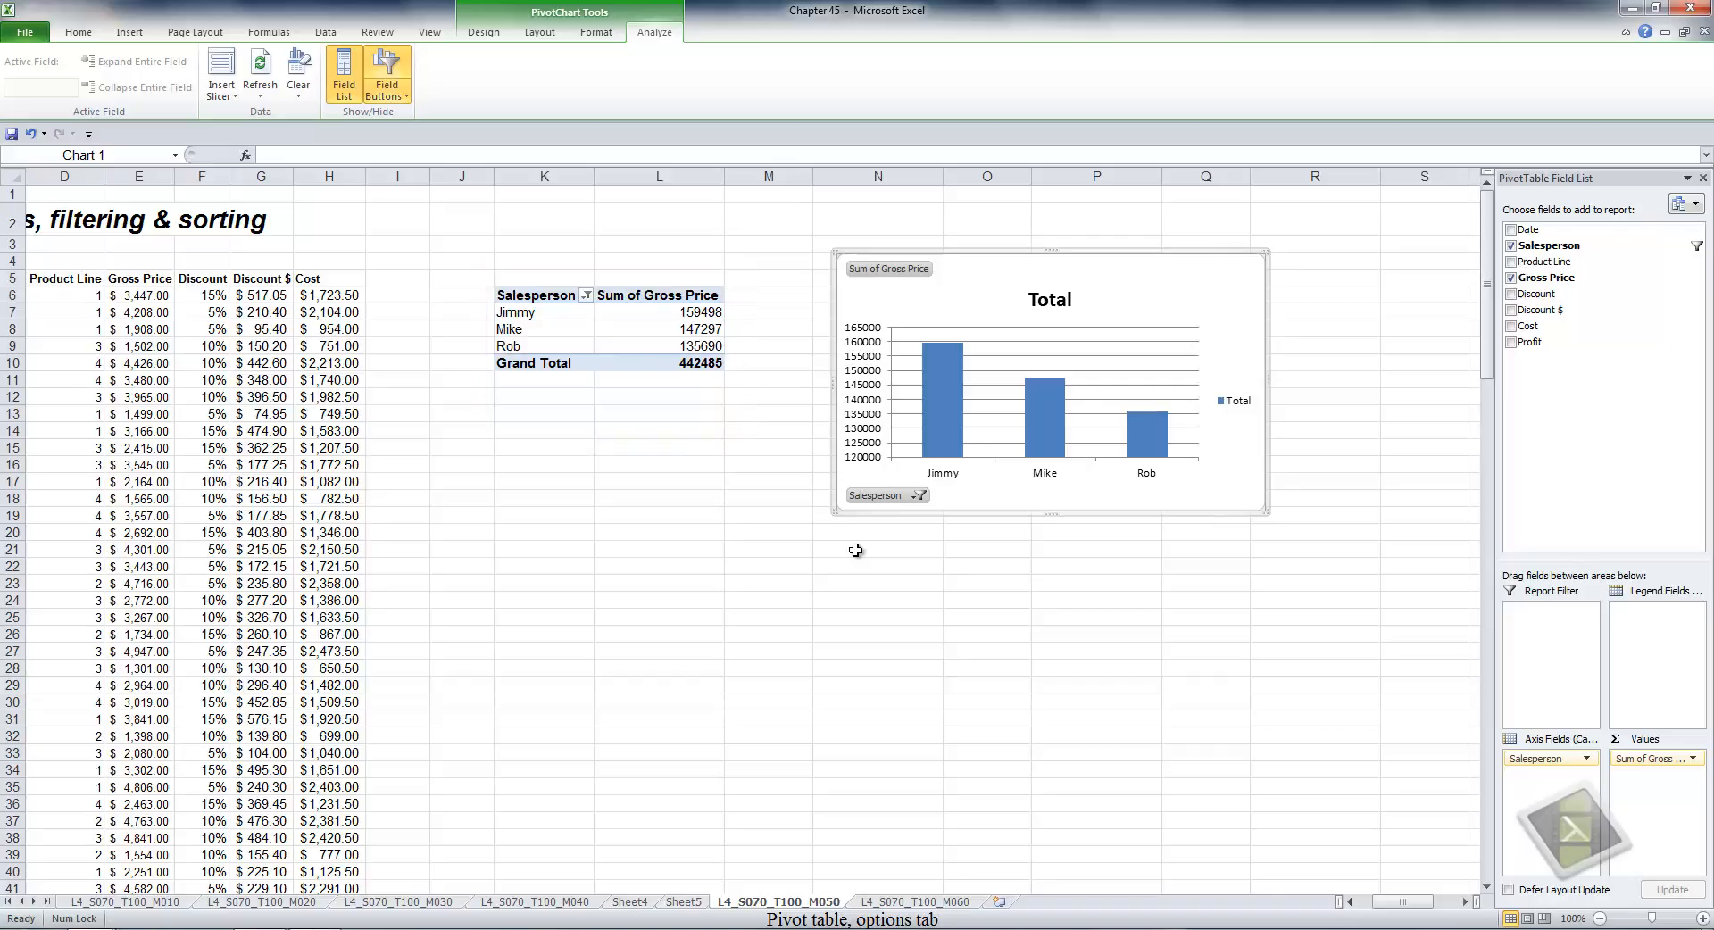
Hide and redisplay the PivotChart's field list, and check which field buttons can be shown on the chart.
click(344, 81)
click(345, 81)
click(404, 93)
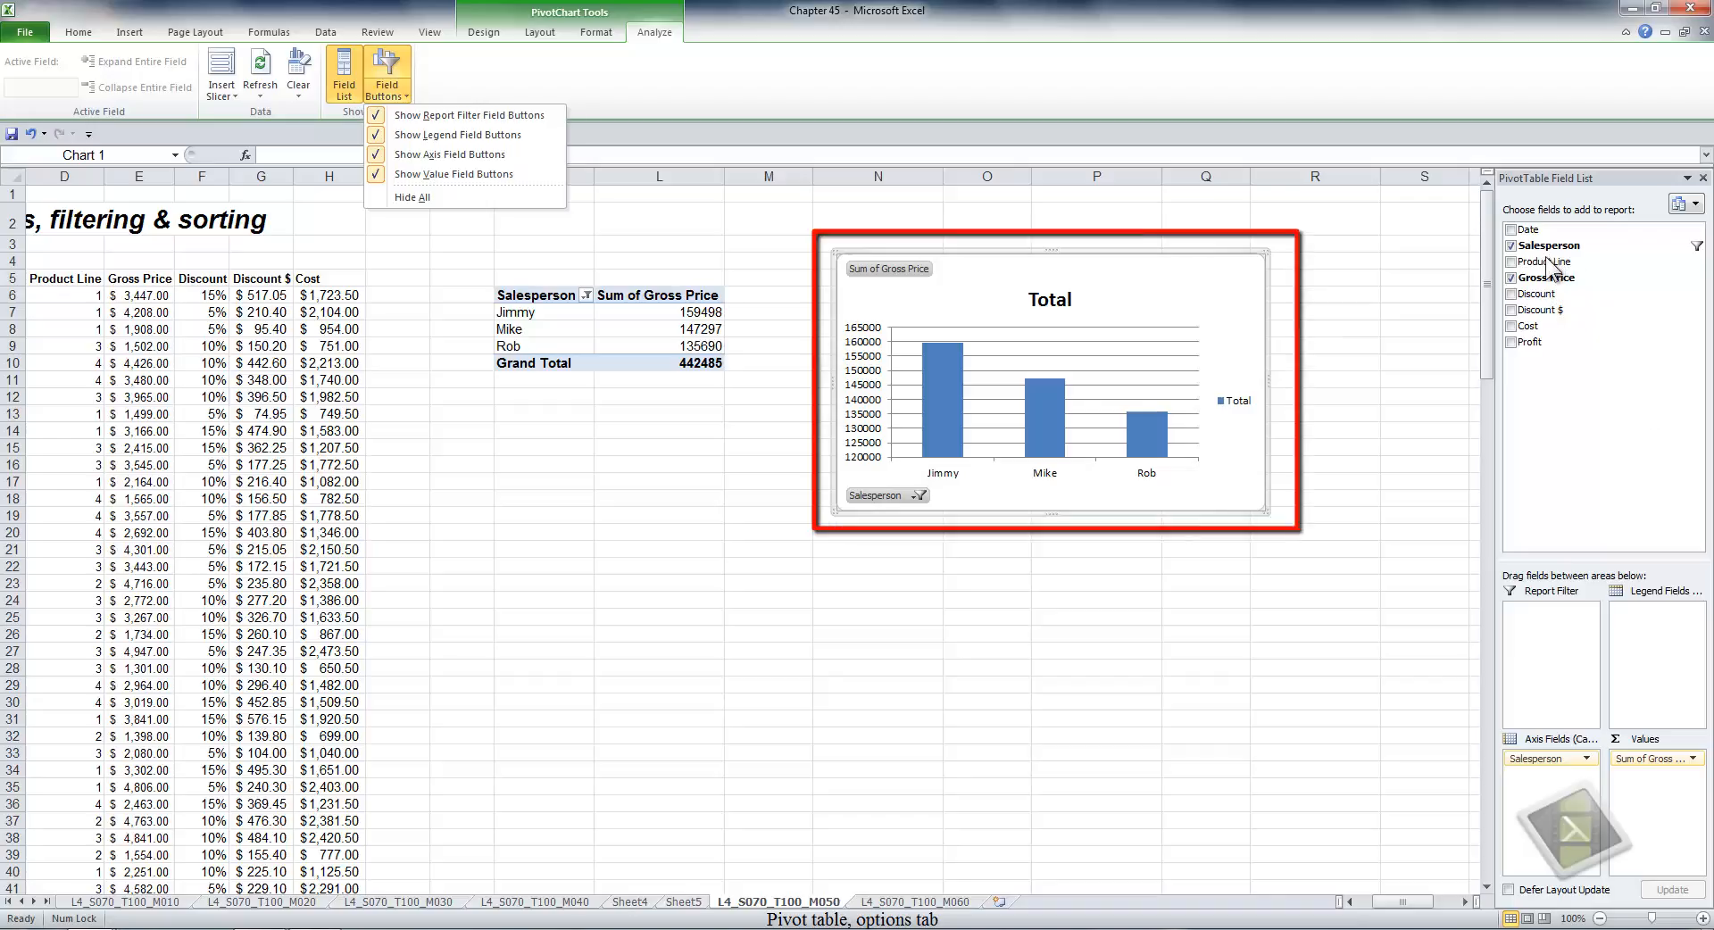
Add the Product Line field to the PivotChart's values, and delete the chart from the sheet.
click(1511, 261)
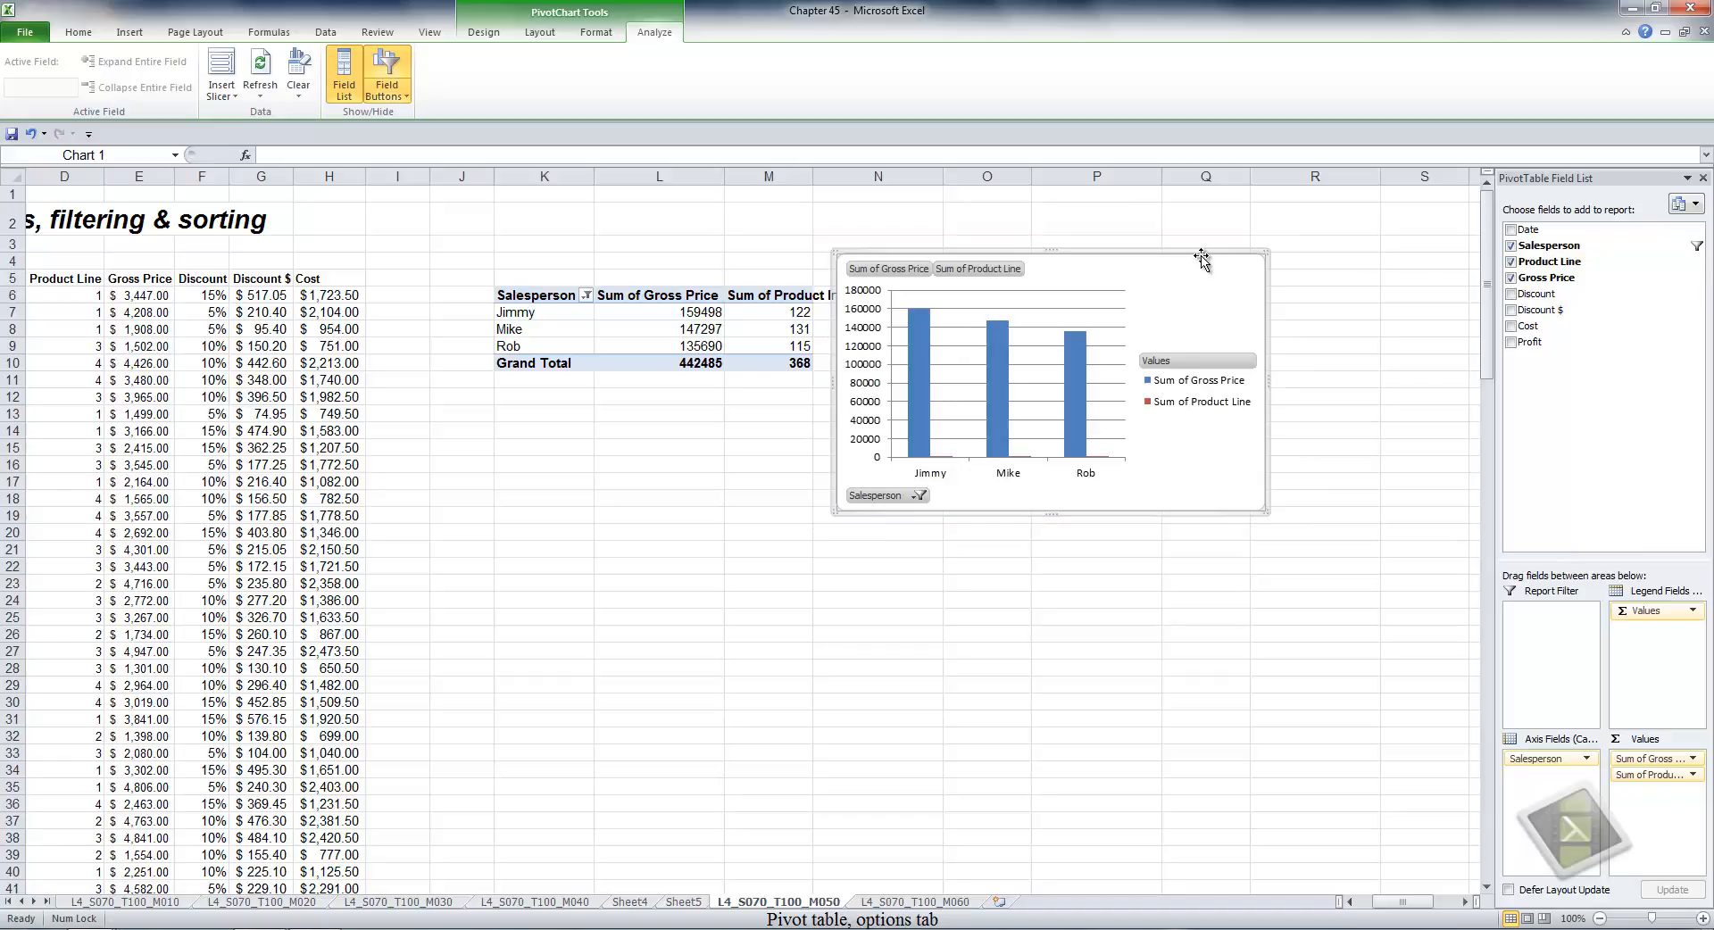
key(Delete)
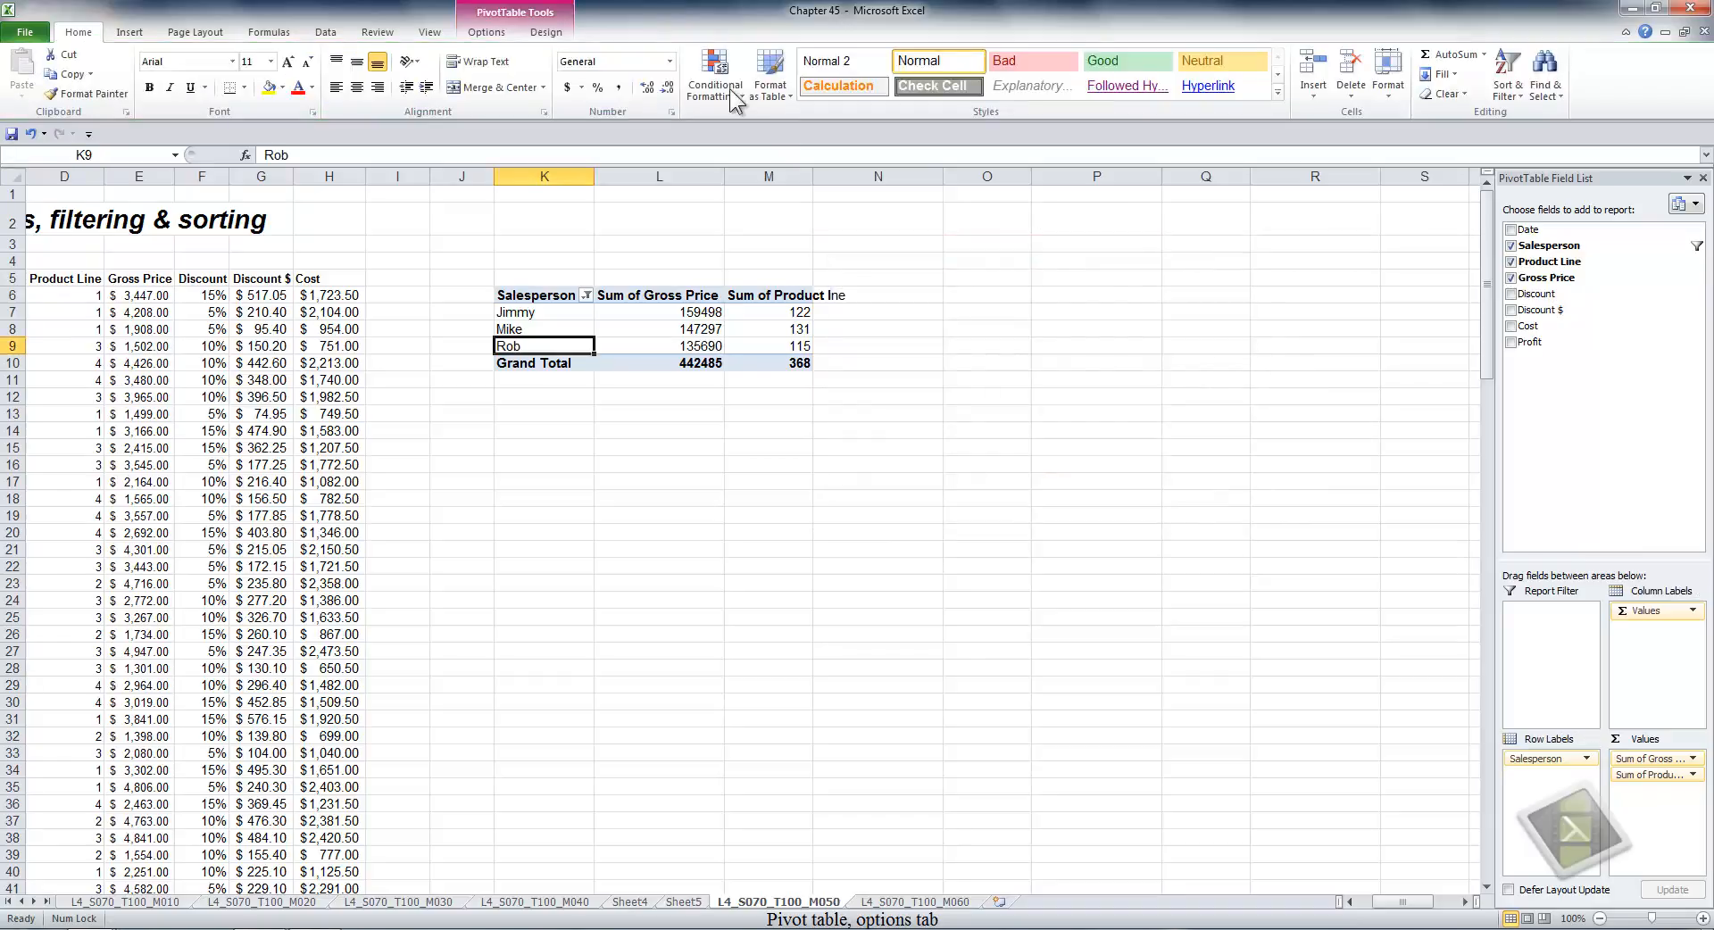
Turn the pivot table's field list, +/- buttons and field headers off and back on, one after another.
click(487, 34)
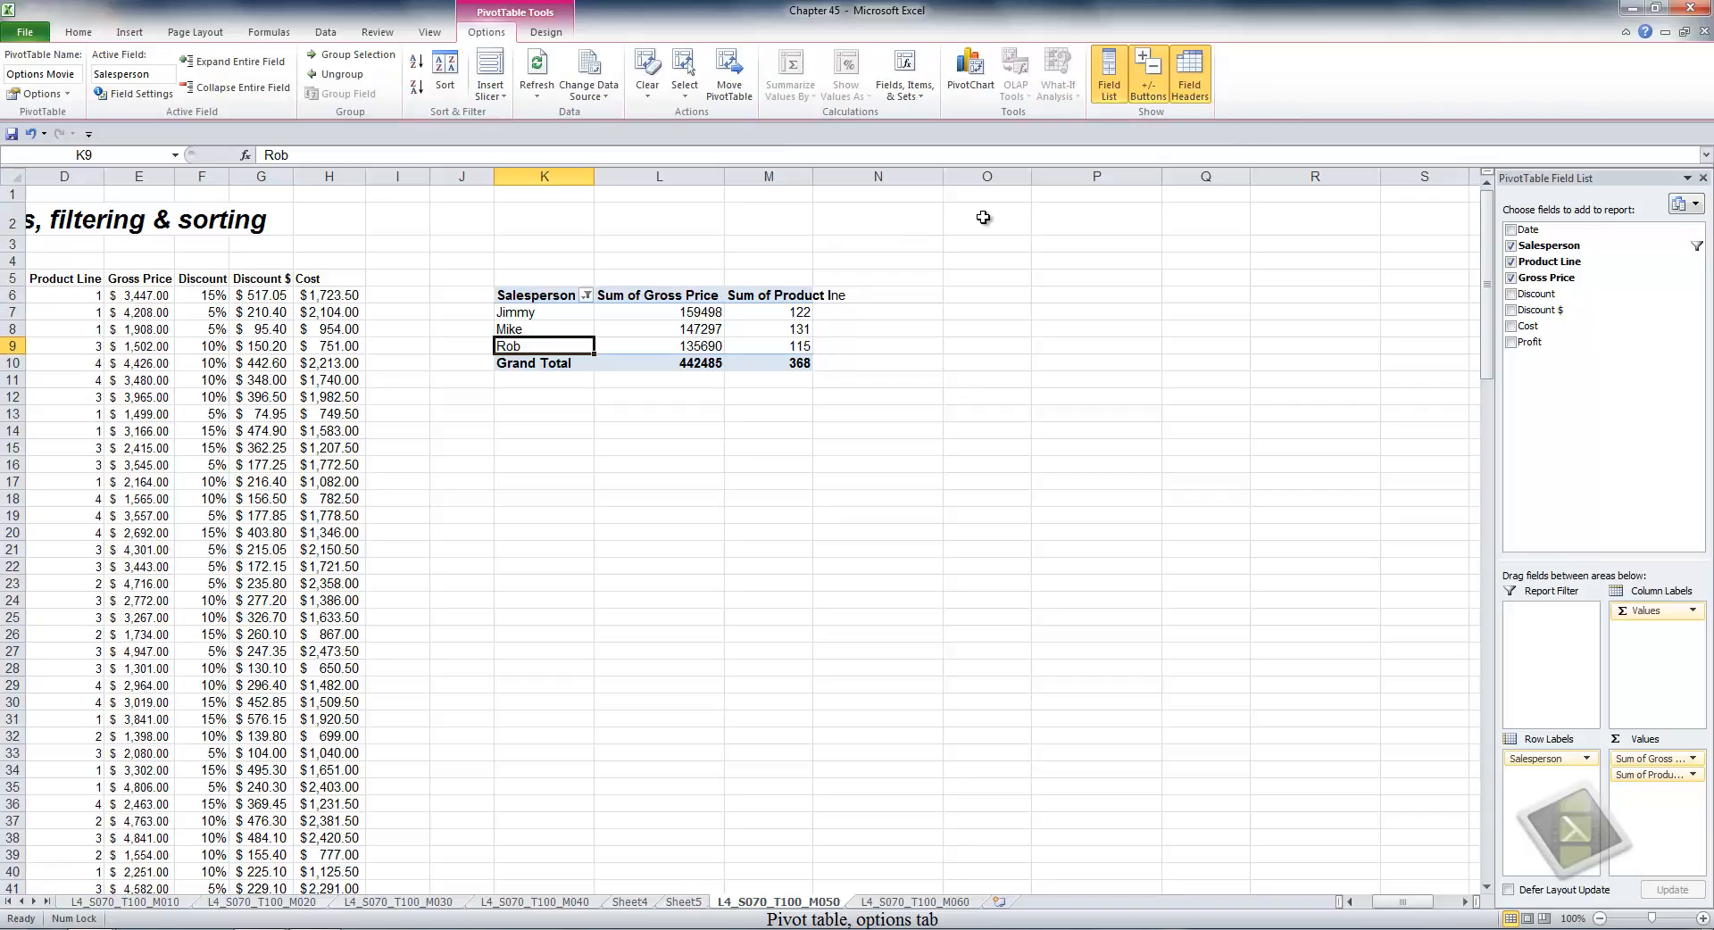
click(1122, 66)
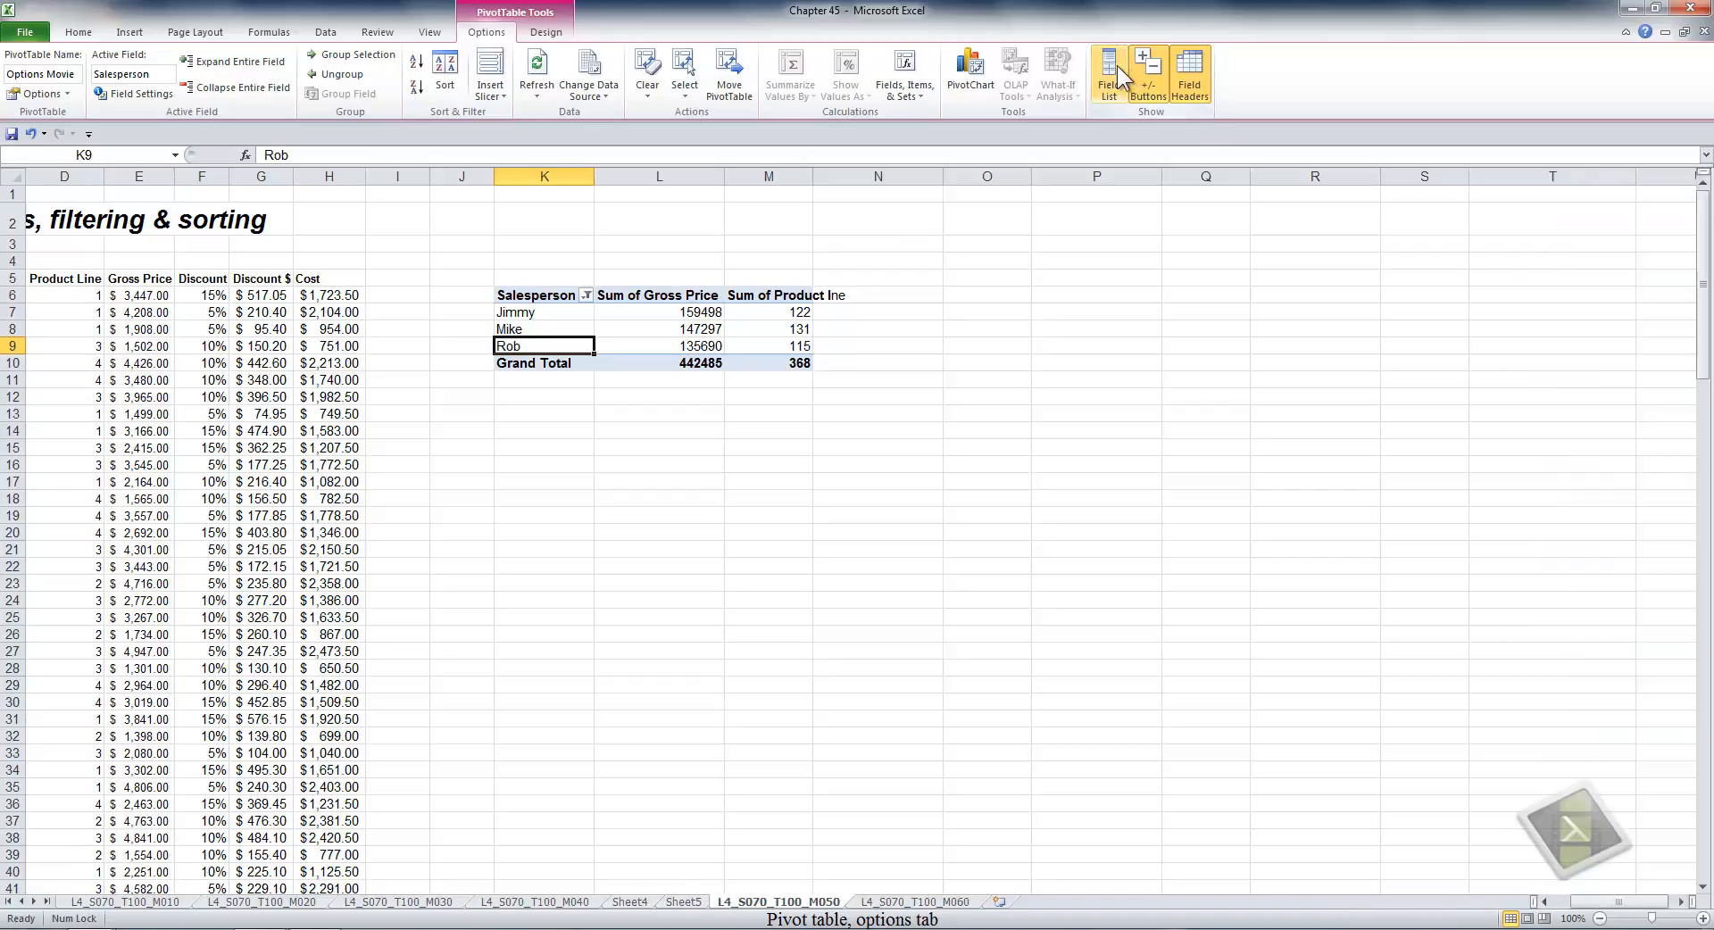
click(1122, 67)
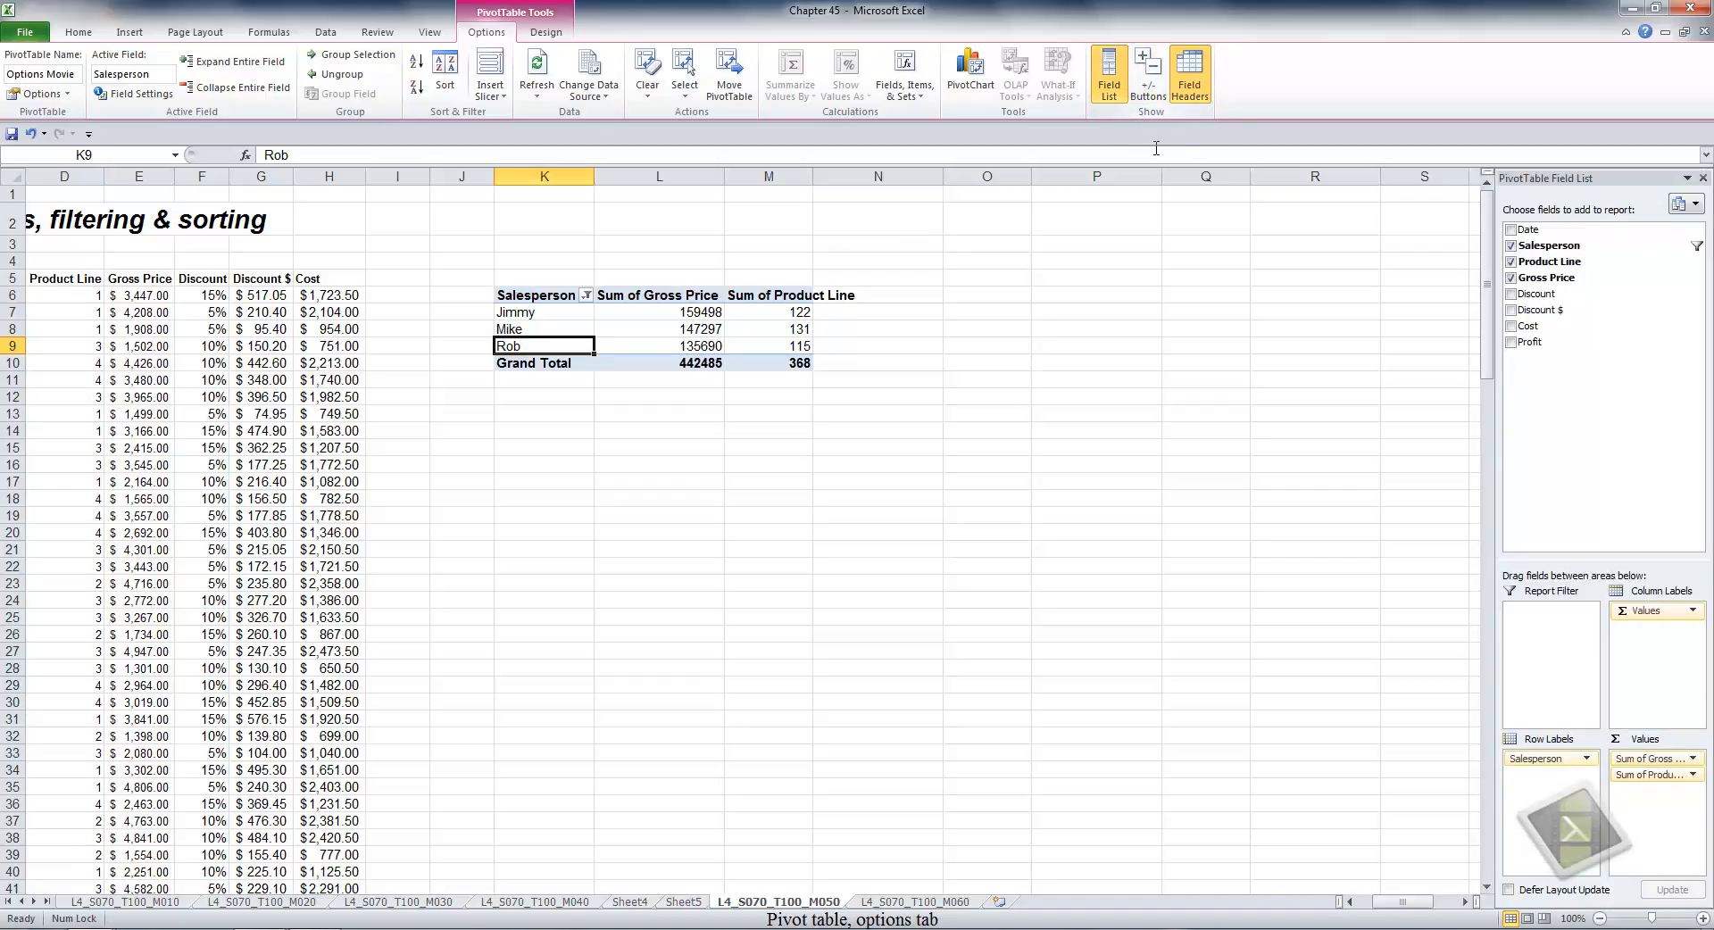
click(1149, 69)
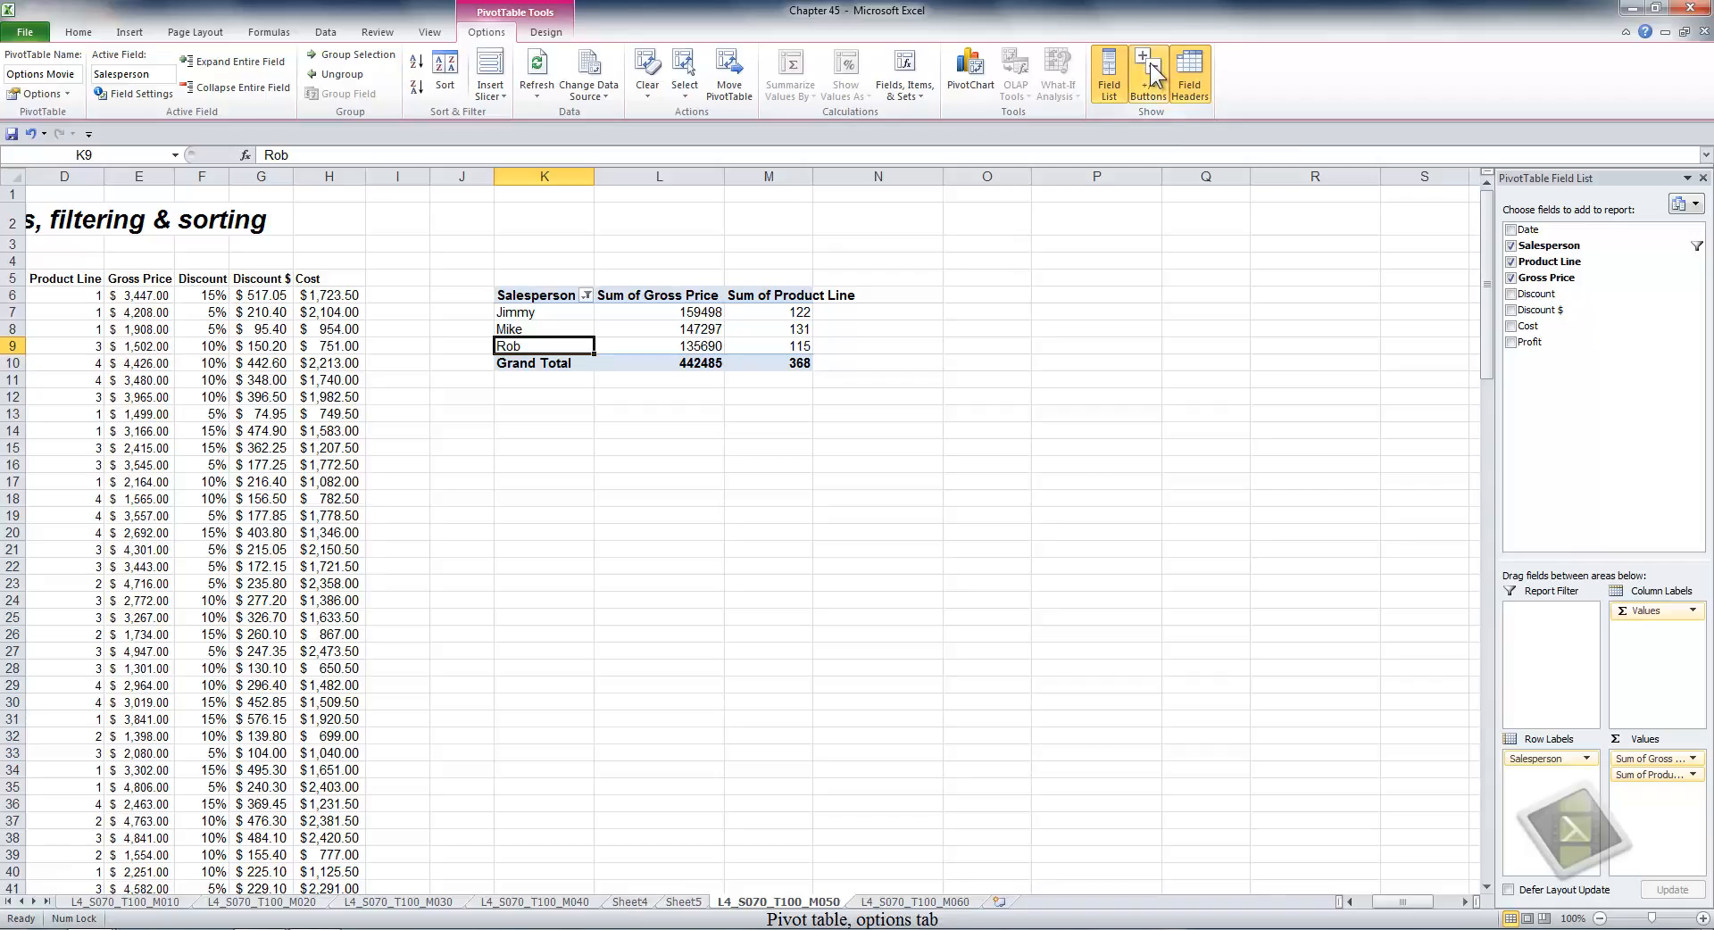
click(1197, 83)
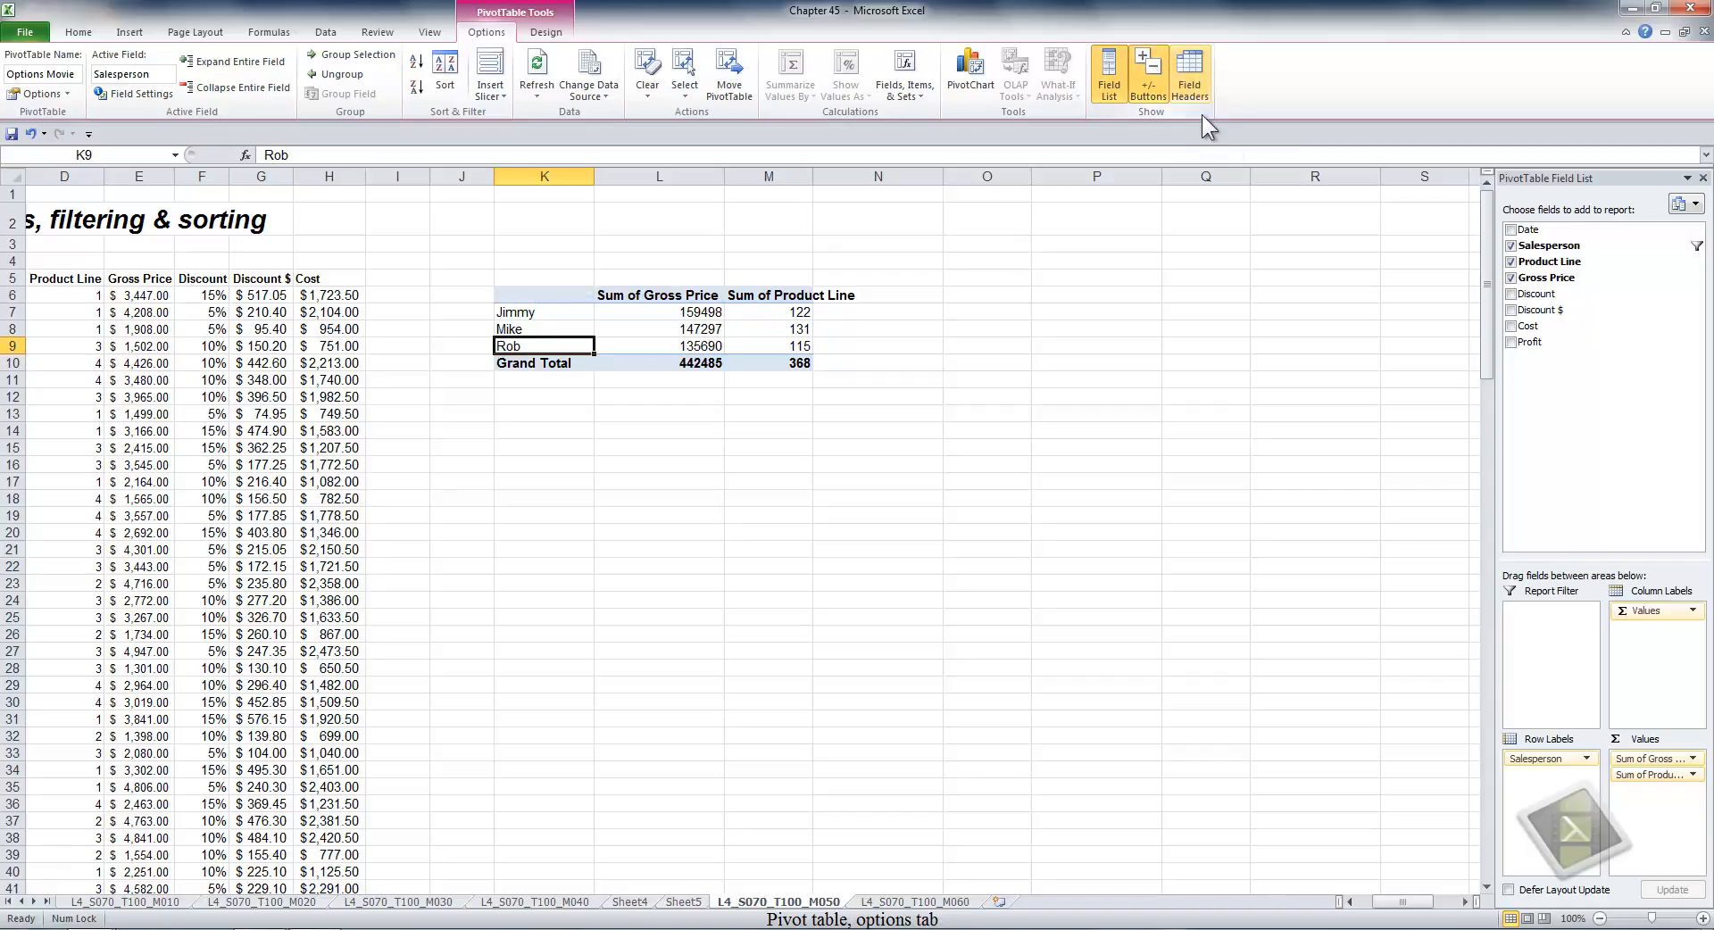
click(1194, 80)
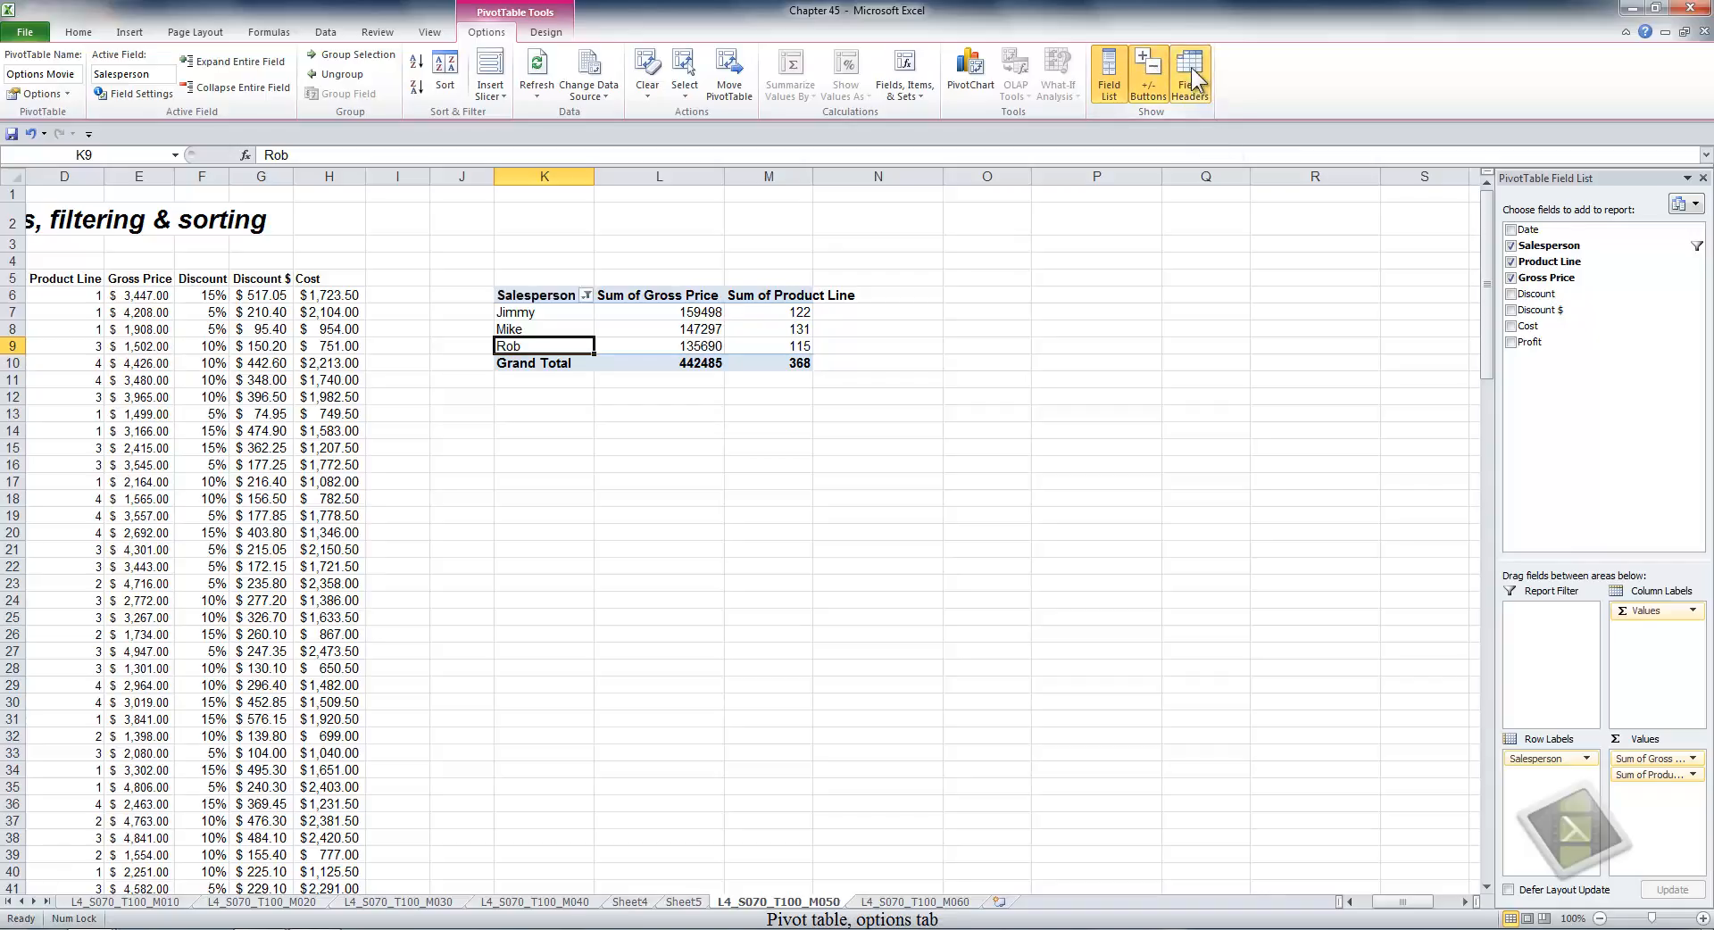